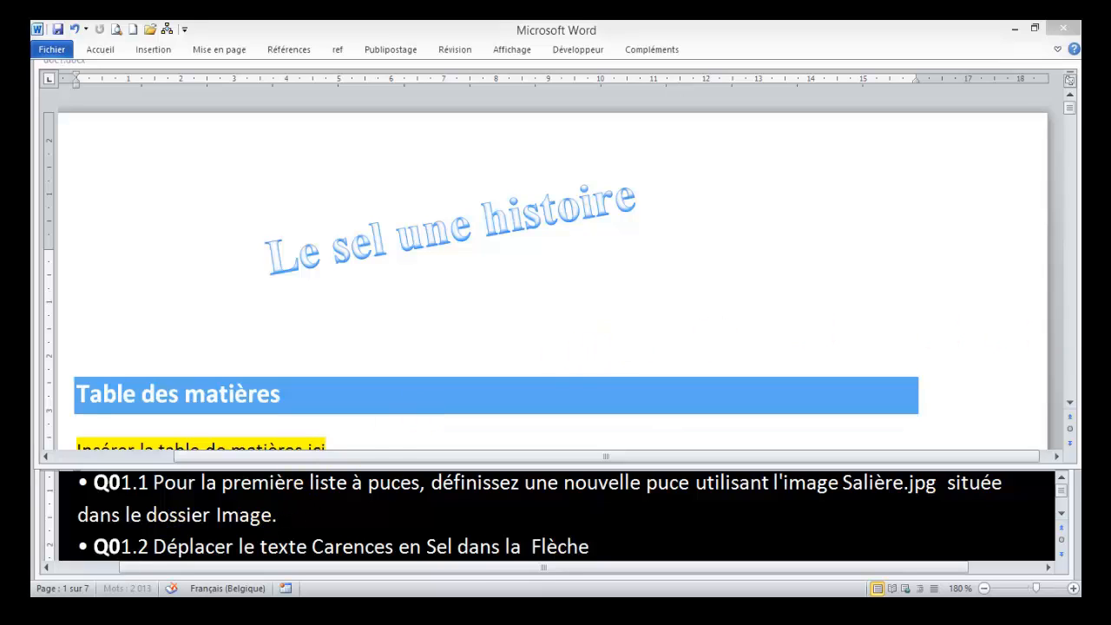
Open the picture choice for a new bullet on the first-level list under "Principaux pays acheteurs et utilisations du Sel"
left_click(1069, 404)
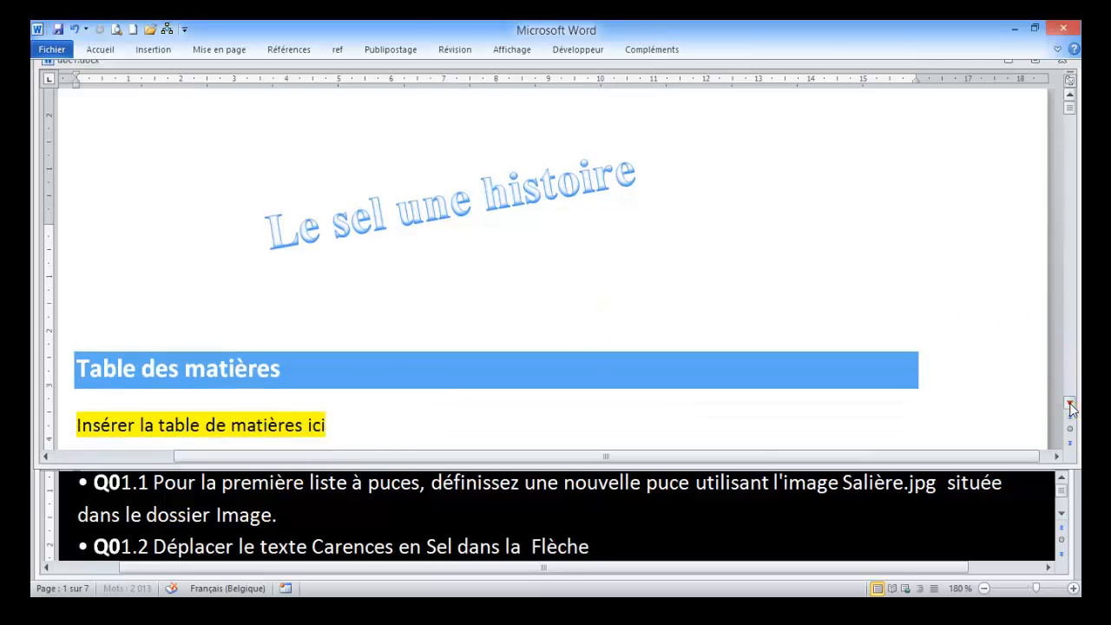
left_click(1070, 404)
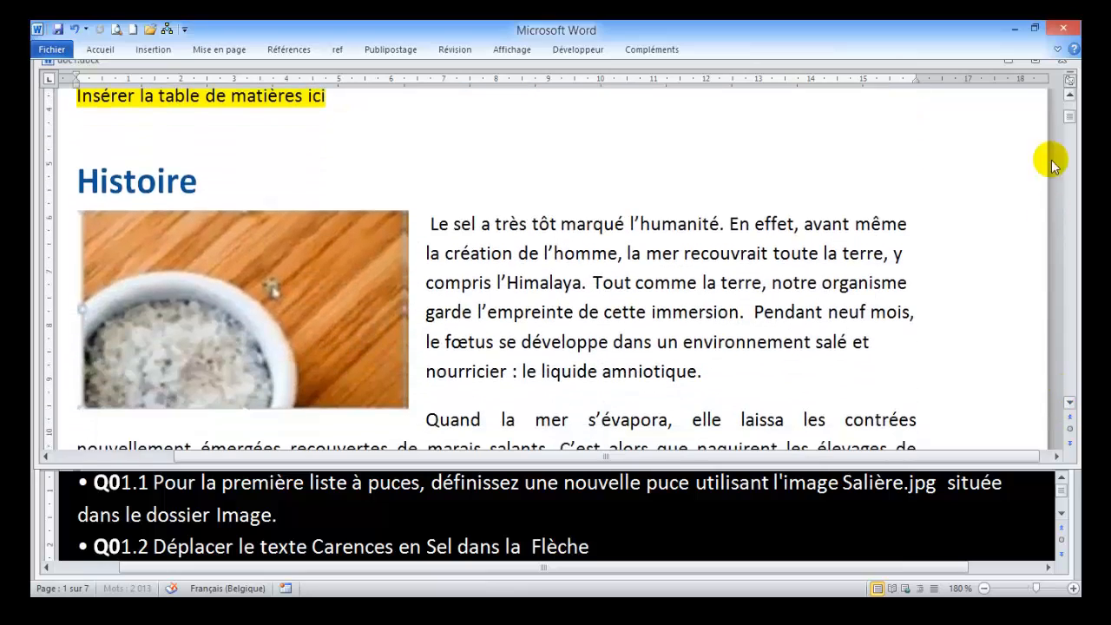
left_click_drag(1069, 119, 1069, 152)
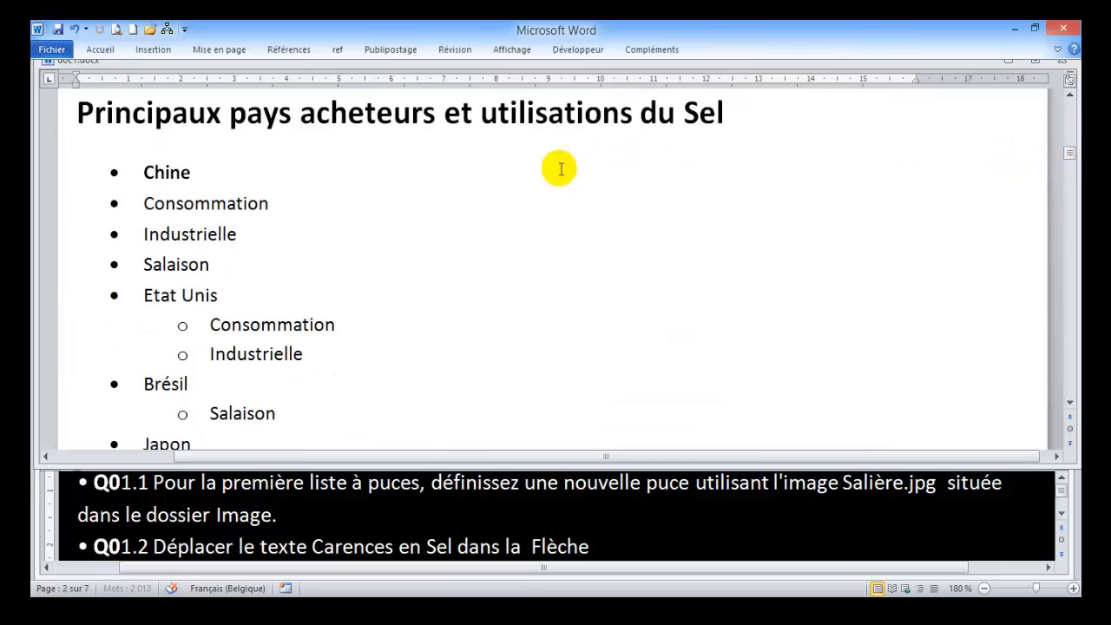
left_click(114, 171)
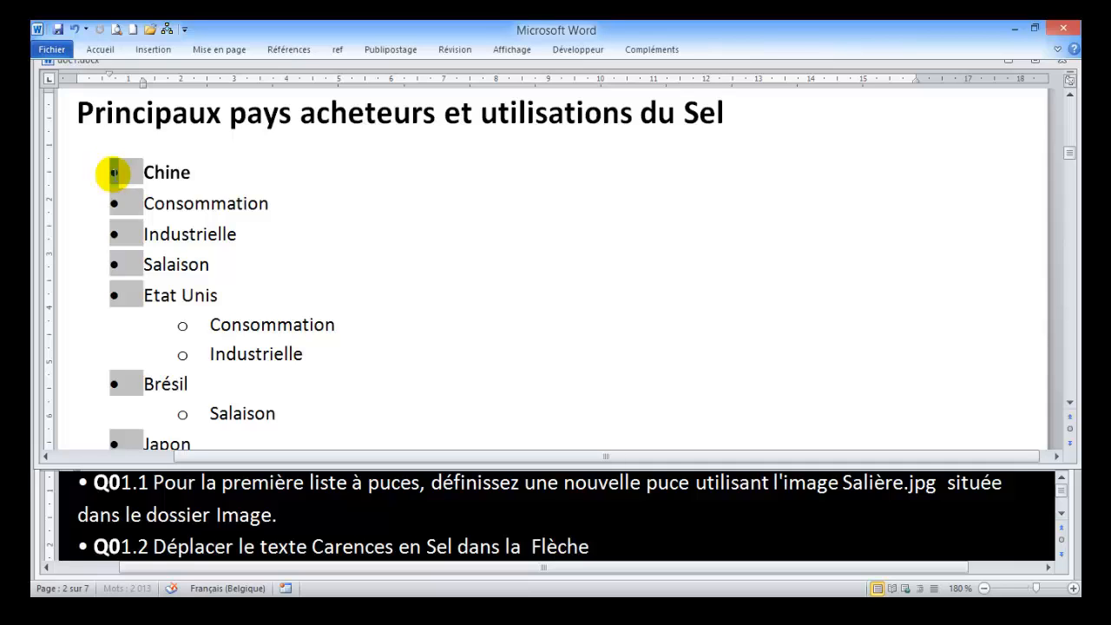
left_click(101, 49)
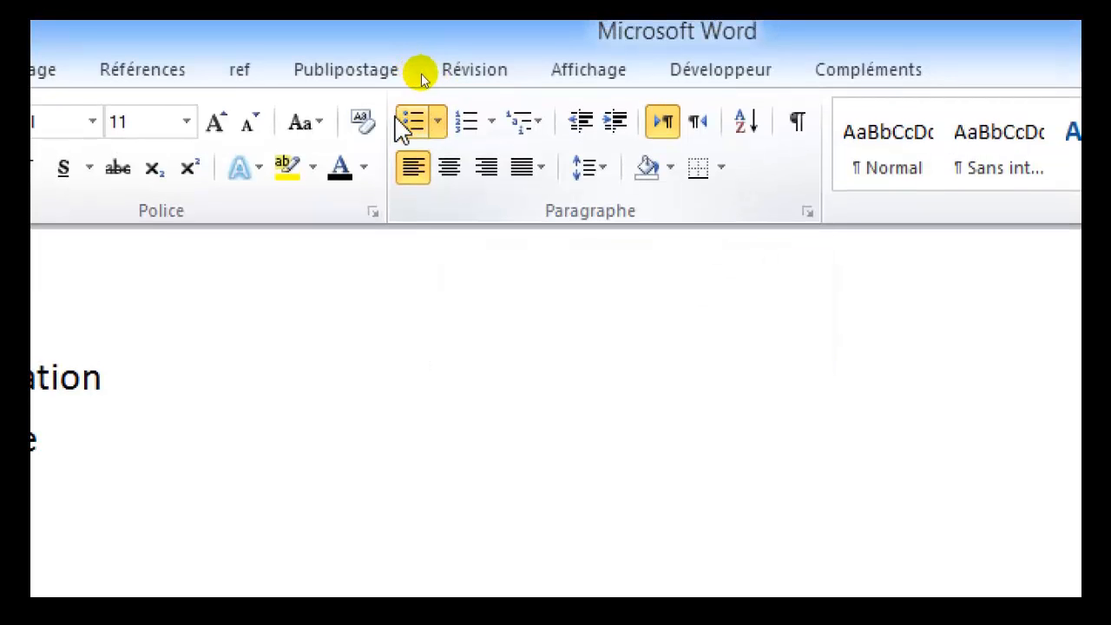
left_click(438, 128)
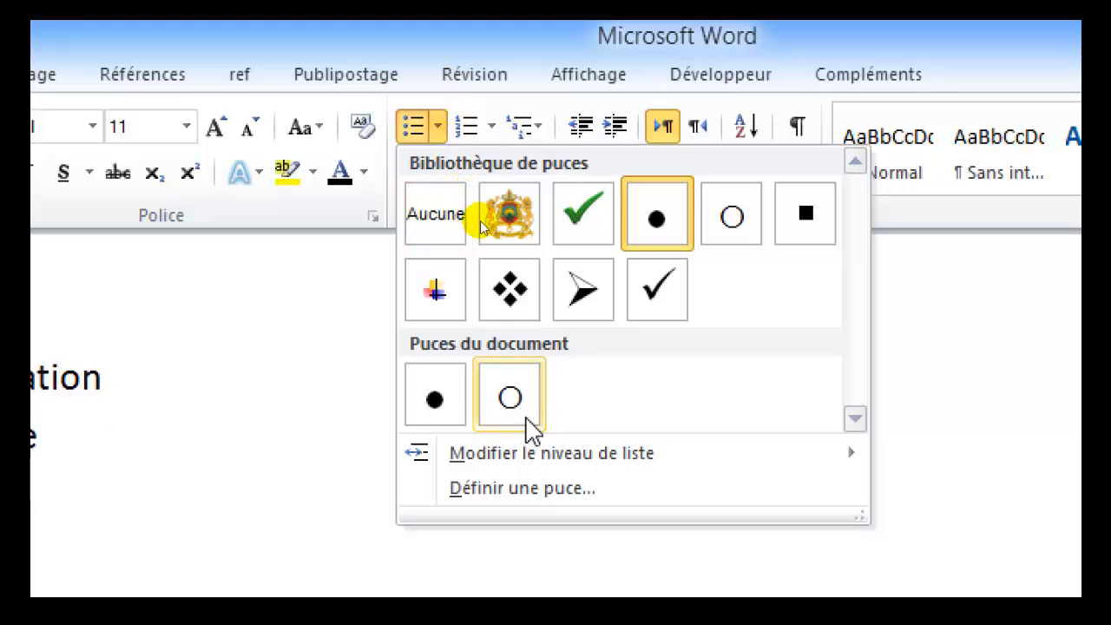
left_click(514, 492)
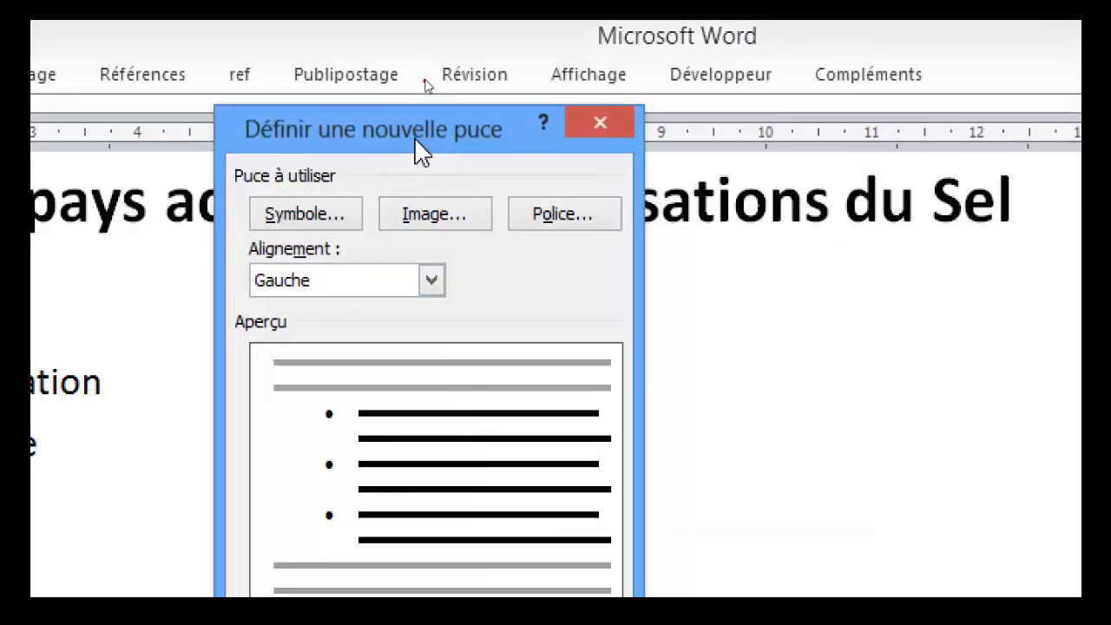
left_click_drag(414, 137, 436, 67)
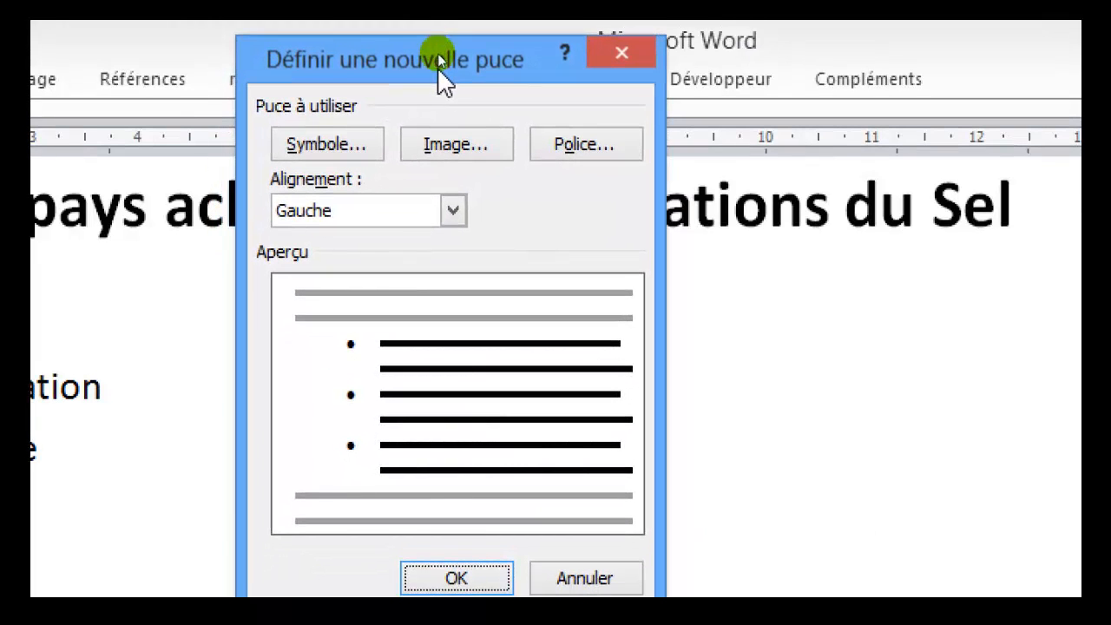
left_click(459, 149)
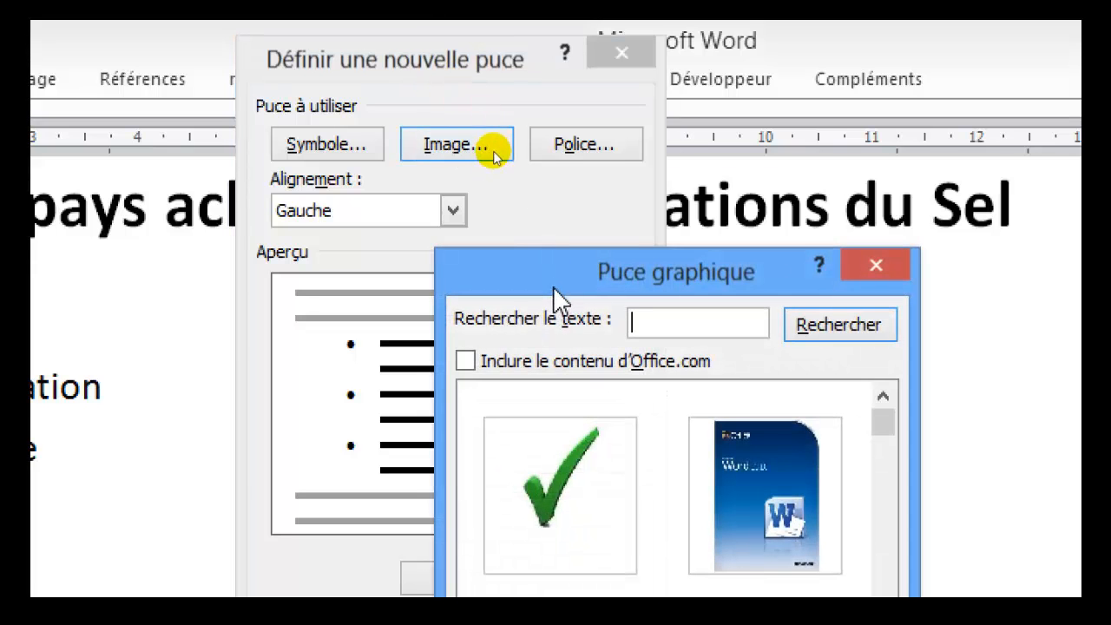
left_click_drag(555, 299, 480, 67)
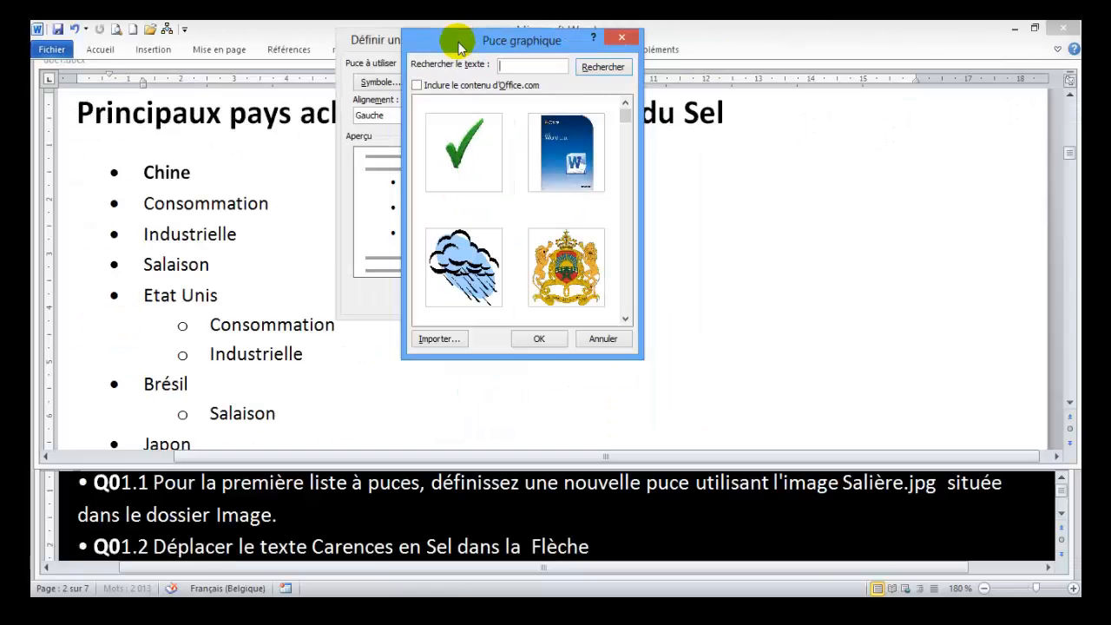
Import the image saliere.jpg from the Images library into the available picture bullets
left_click(442, 140)
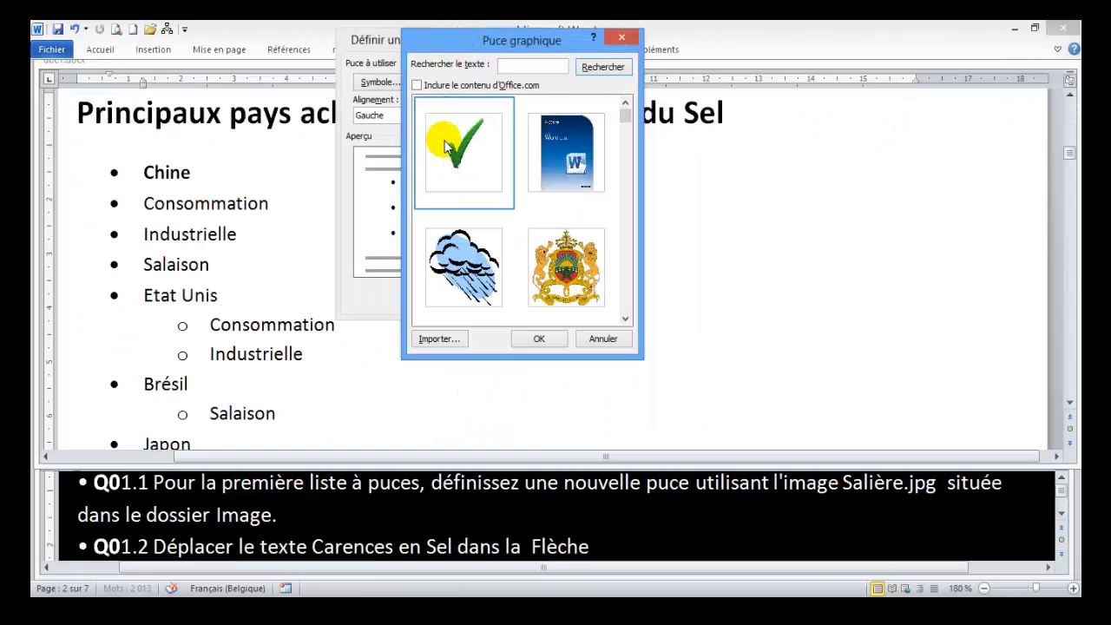
left_click(434, 340)
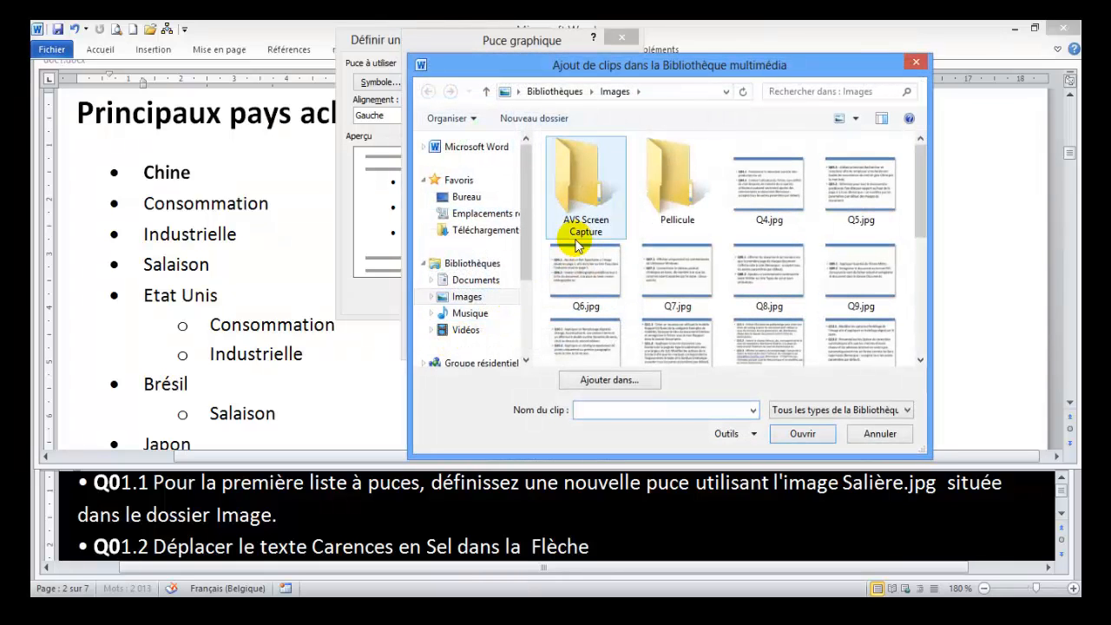
left_click(499, 298)
left_click_drag(917, 199, 919, 312)
left_click(592, 313)
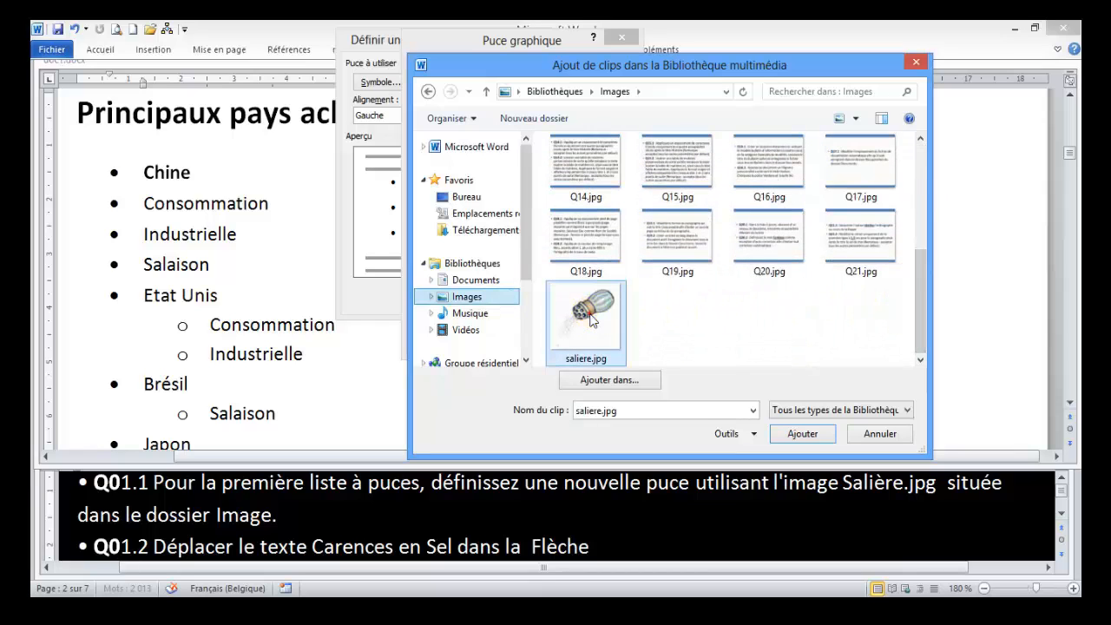
left_click(792, 436)
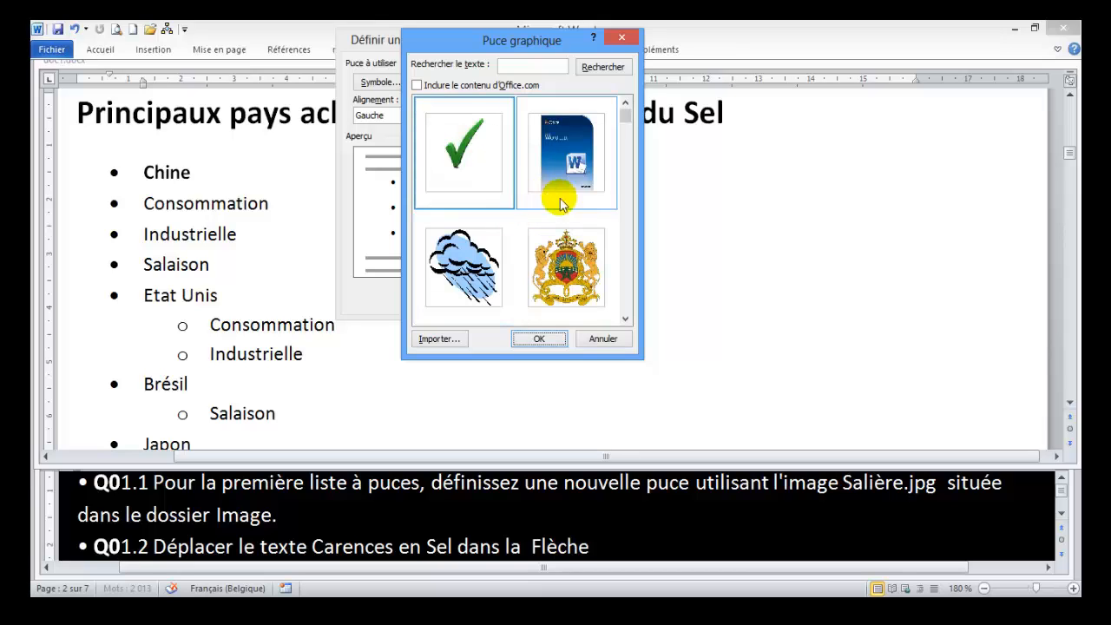
Apply the imported salt shaker picture as the new bullet of the selected list
left_click(625, 319)
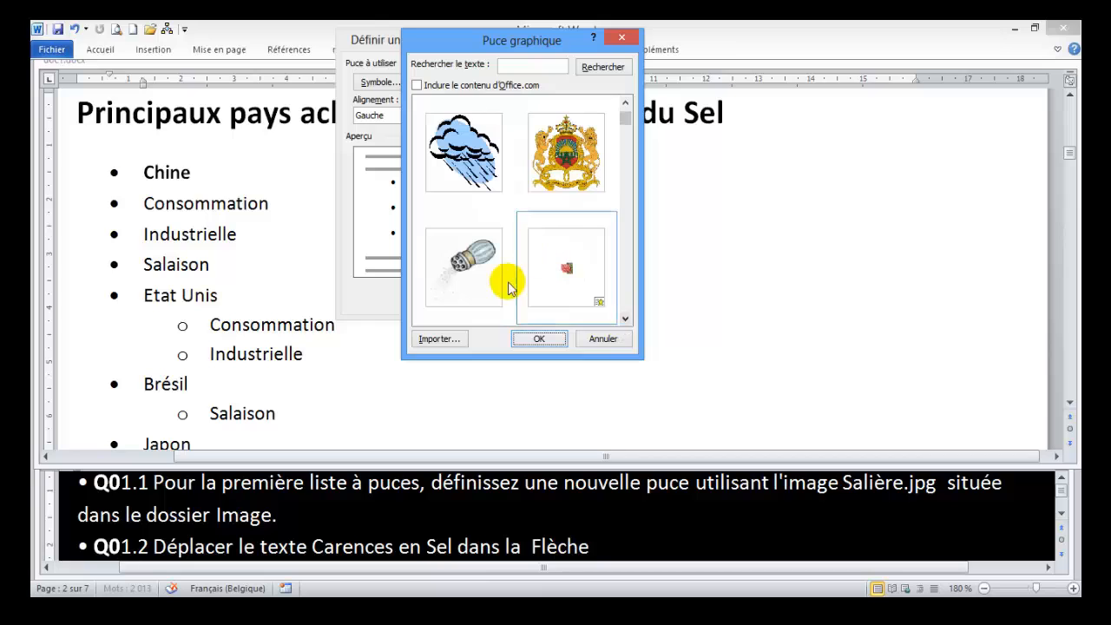
left_click(473, 272)
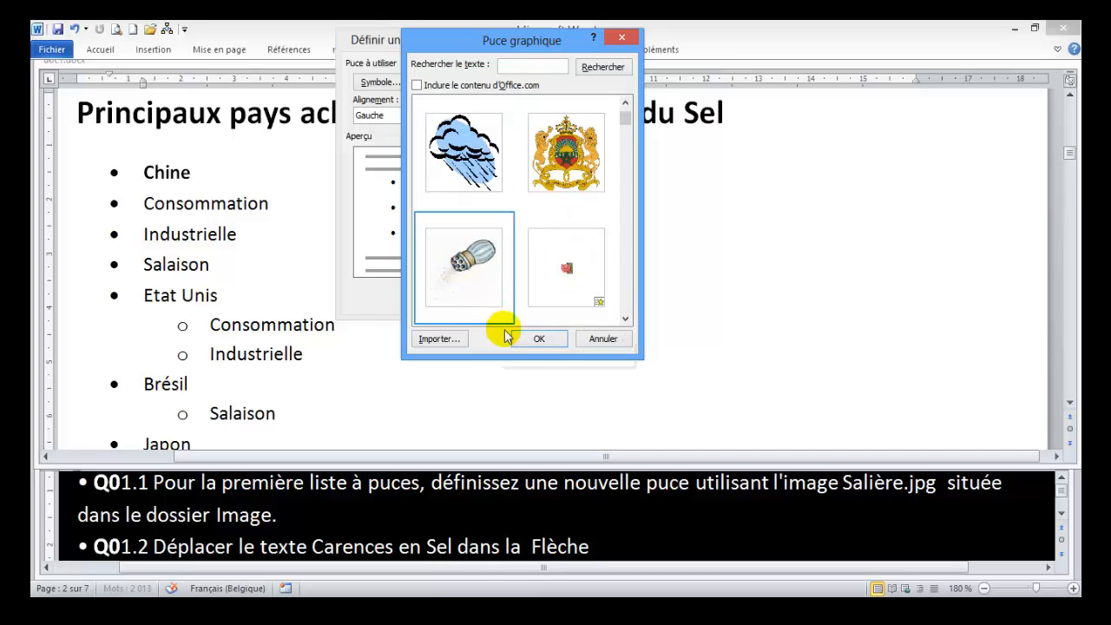
left_click(539, 340)
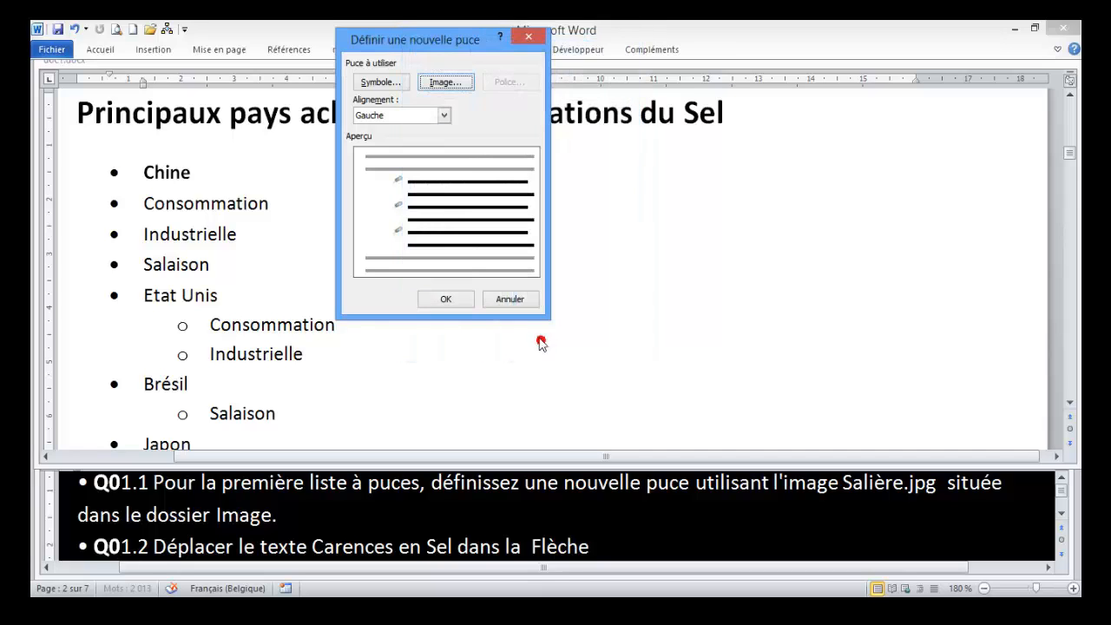
left_click(449, 301)
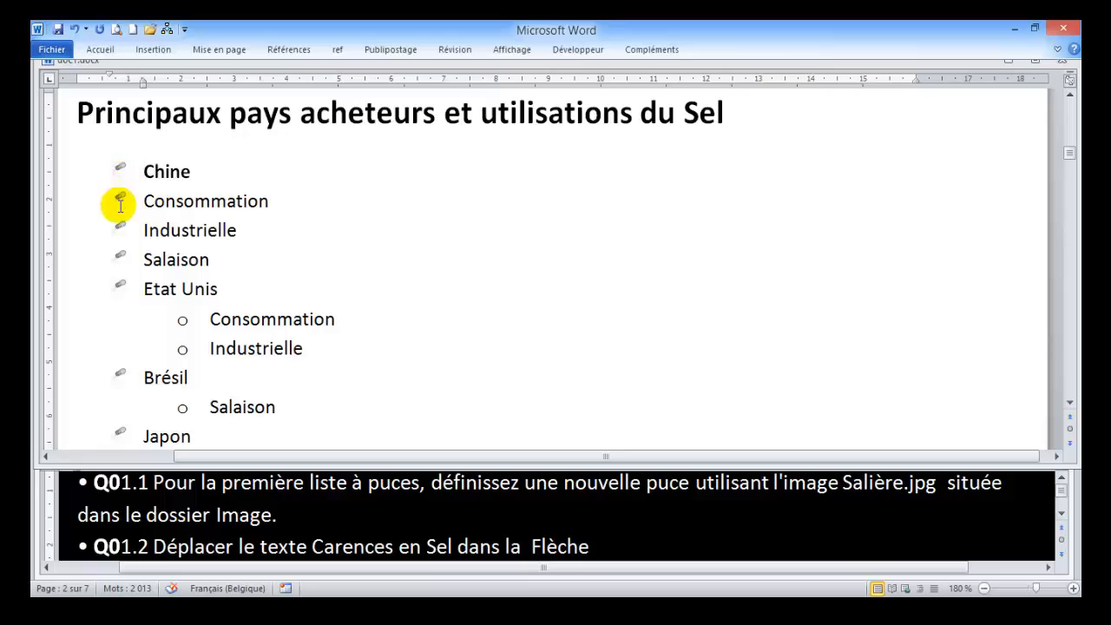
Move the text "Carences en Sel" from below the bulleted list into the blue arrow shape on page 2
scroll(242, 240, "up", 10)
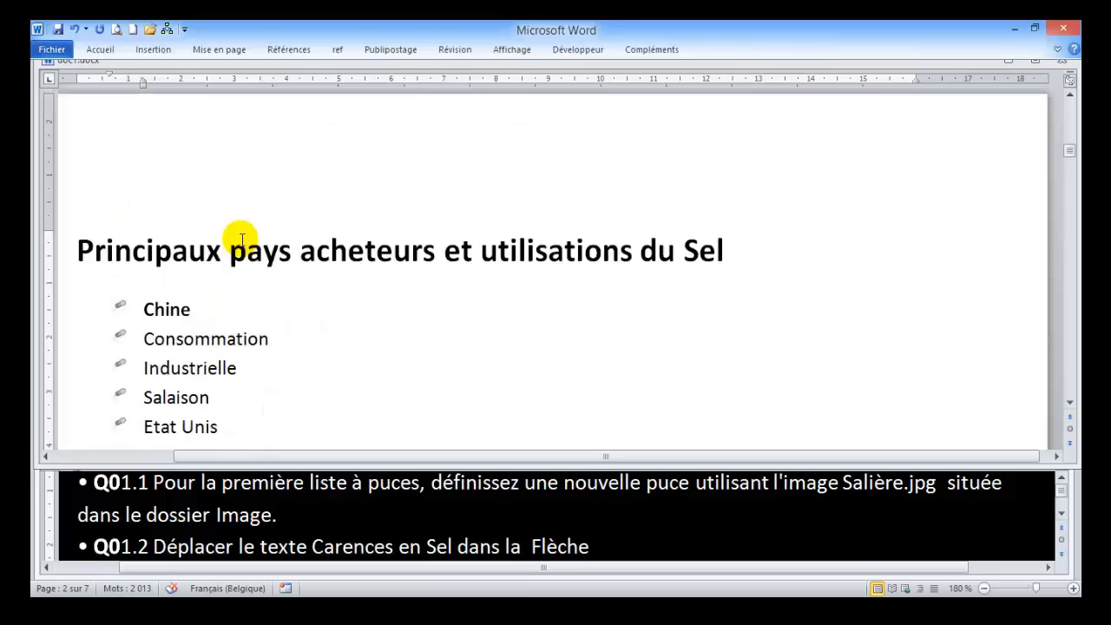
scroll(242, 241, "up", 10)
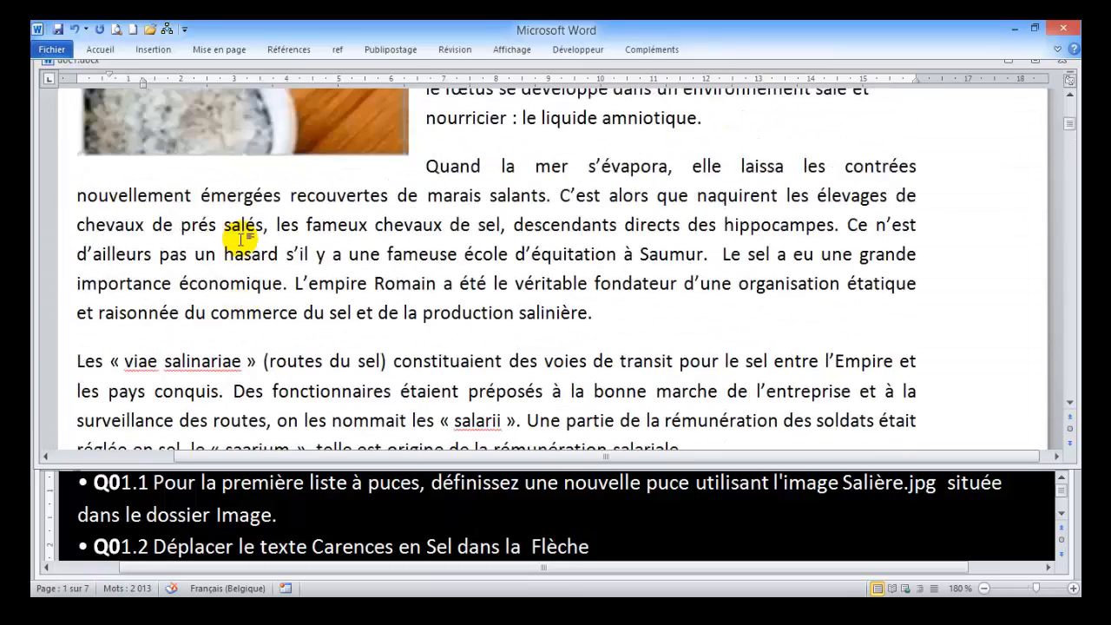
scroll(242, 240, "up", 2)
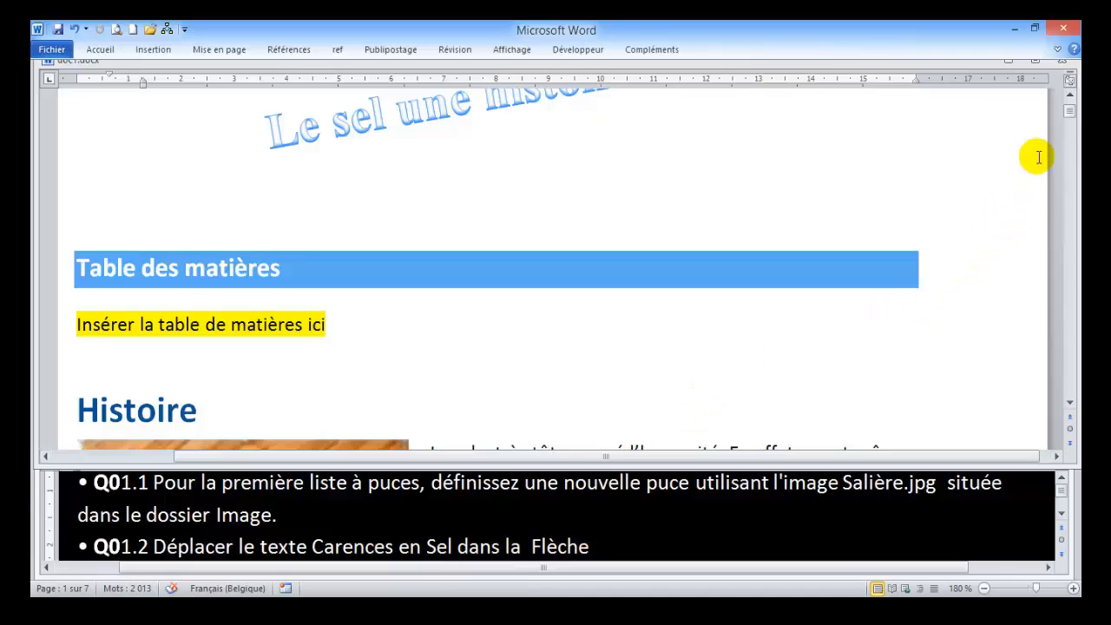
left_click_drag(1069, 119, 1066, 179)
left_click(695, 256)
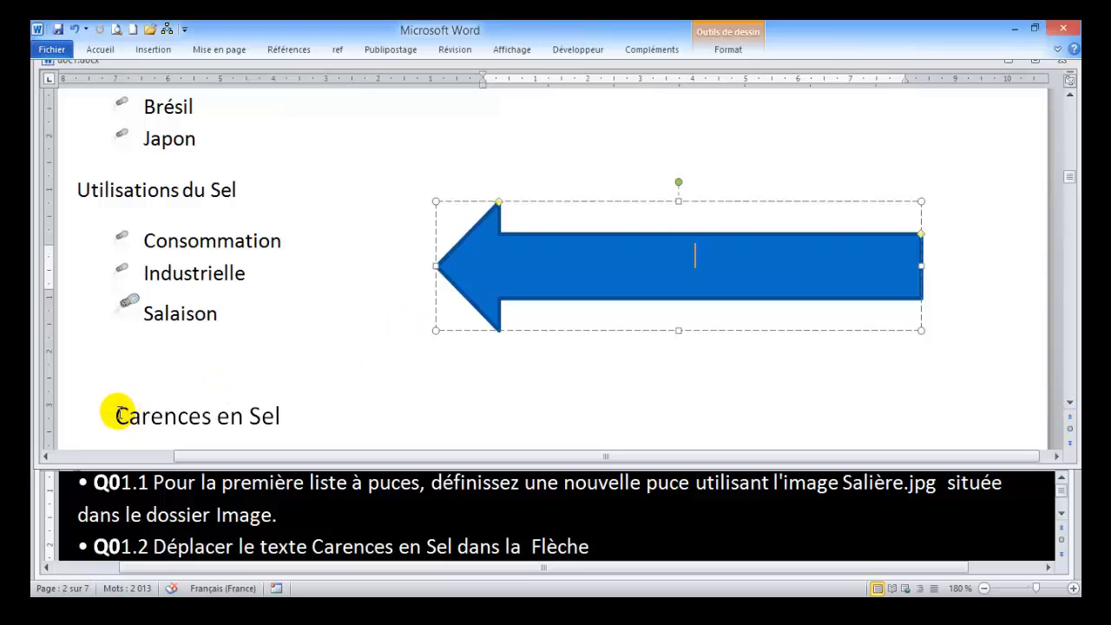
left_click(59, 419)
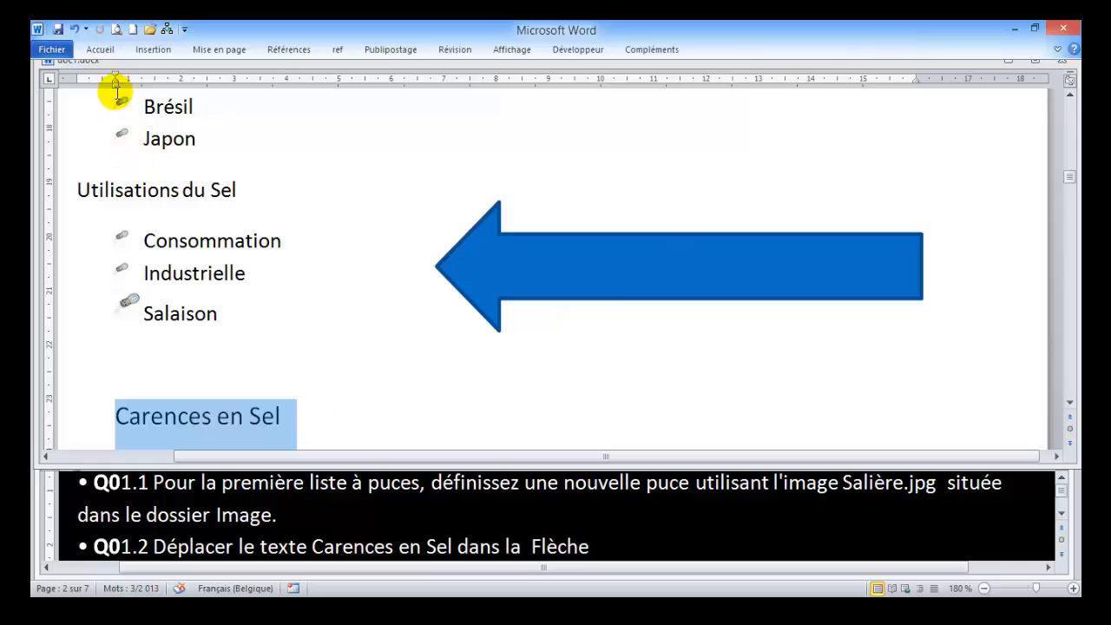
left_click(100, 50)
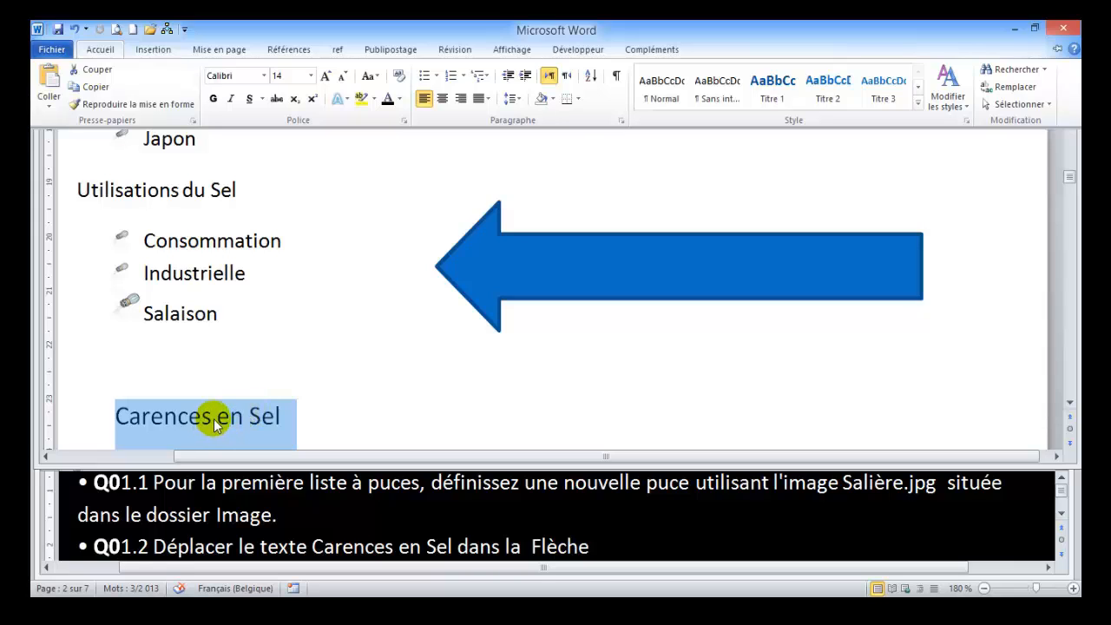
key("ctrl+F1")
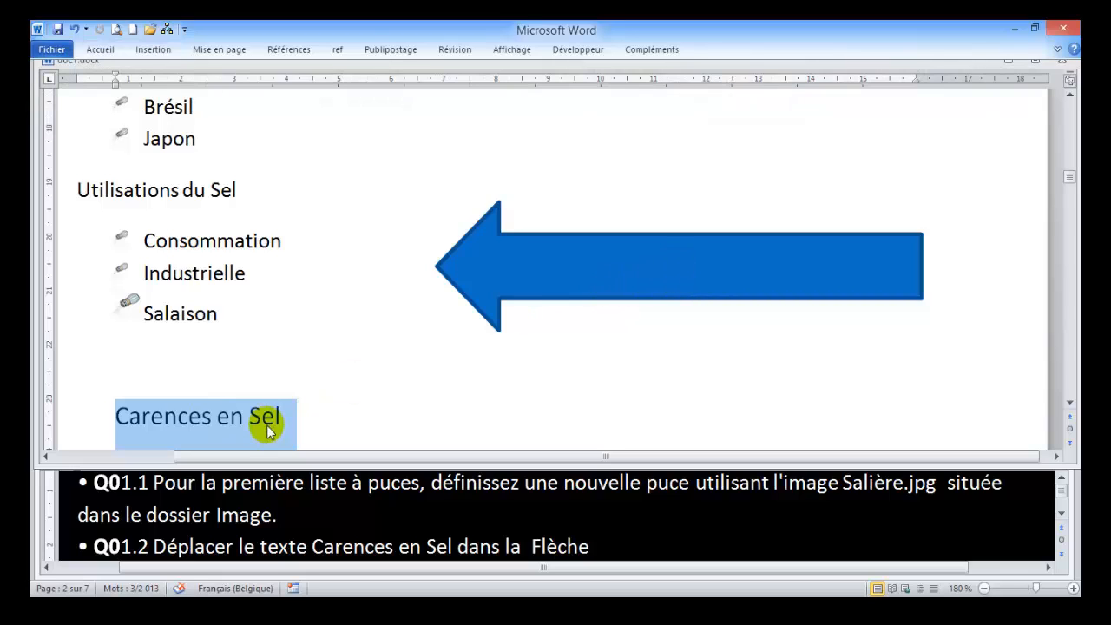
left_click(205, 417)
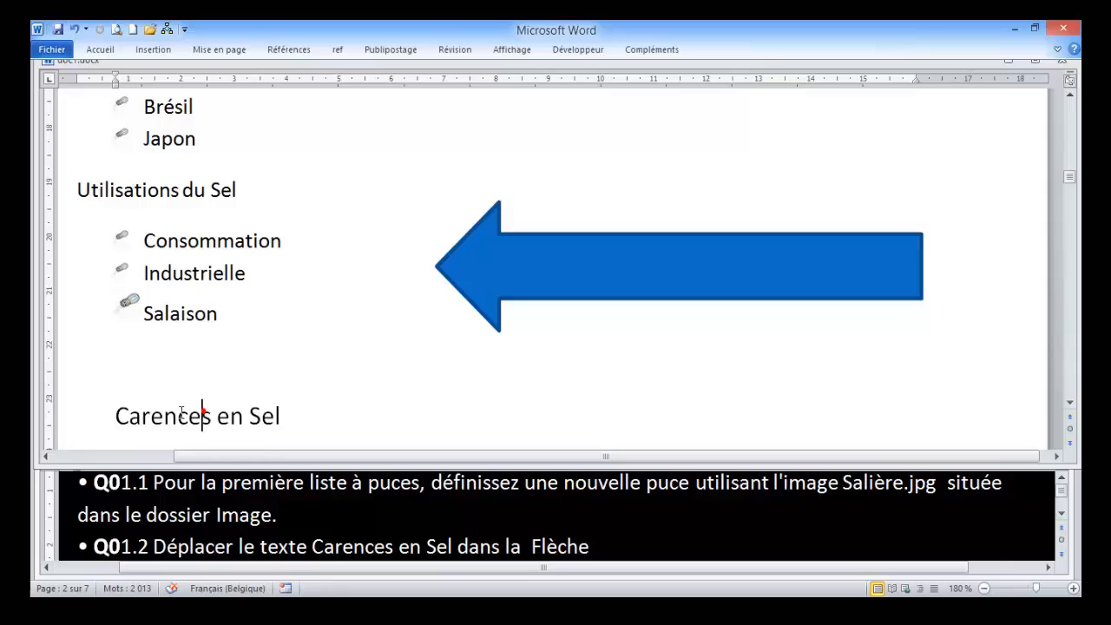
left_click(57, 425)
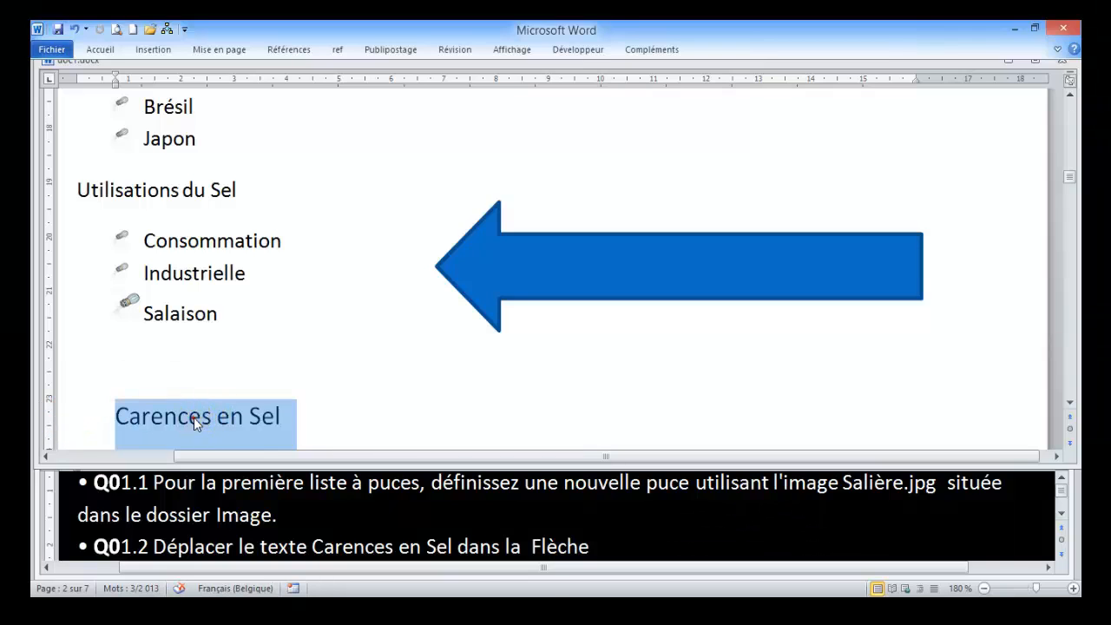
left_click_drag(194, 417, 676, 265)
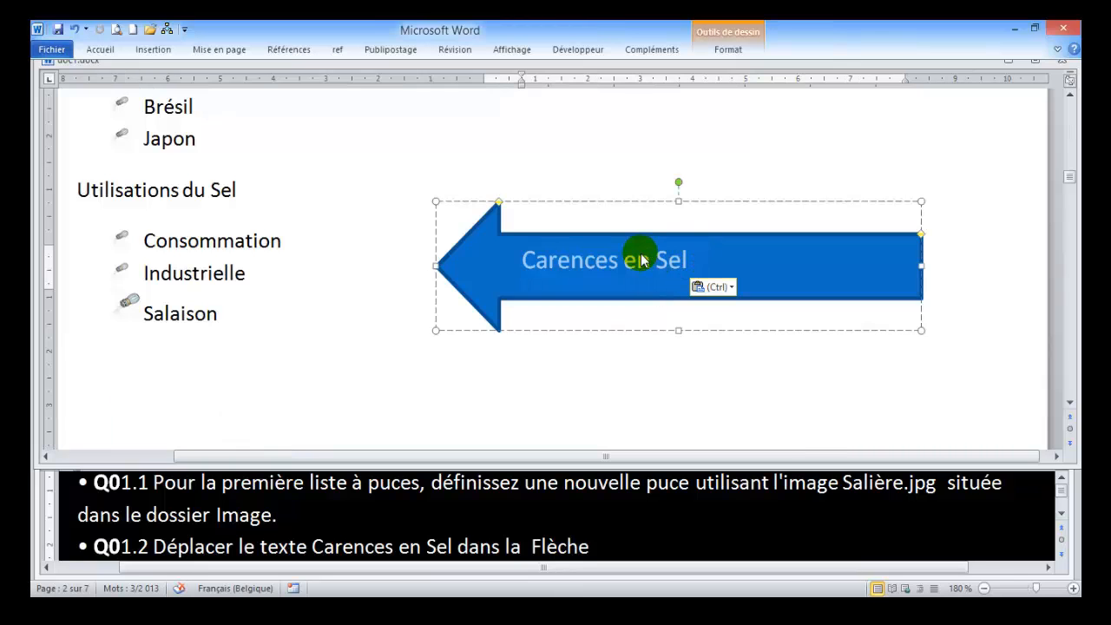
left_click_drag(1072, 180, 1069, 119)
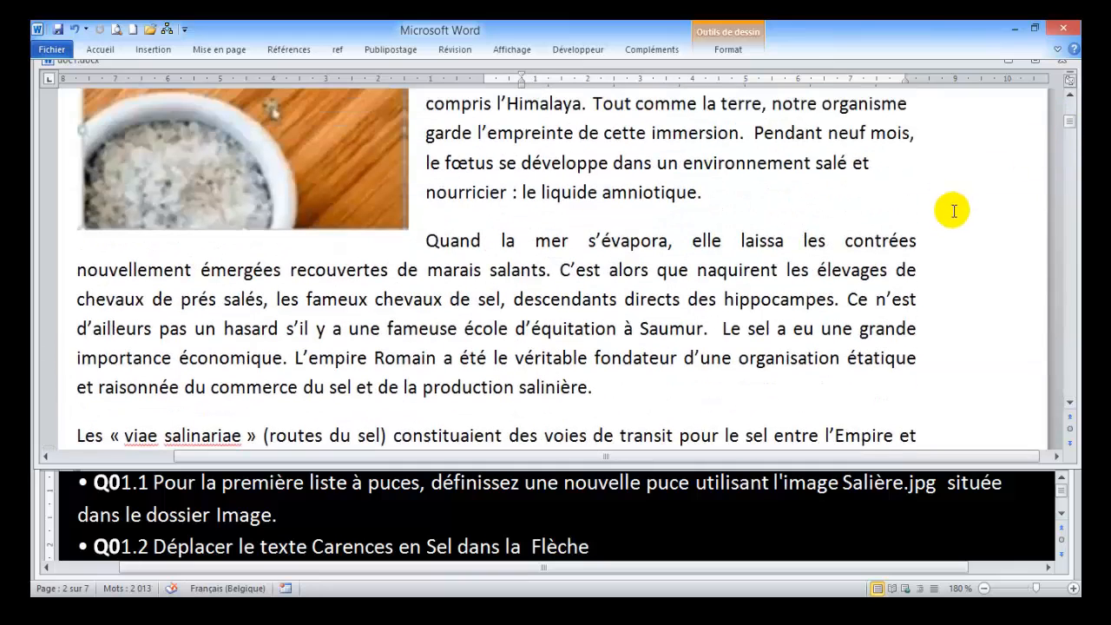
scroll(953, 199, "up", 5)
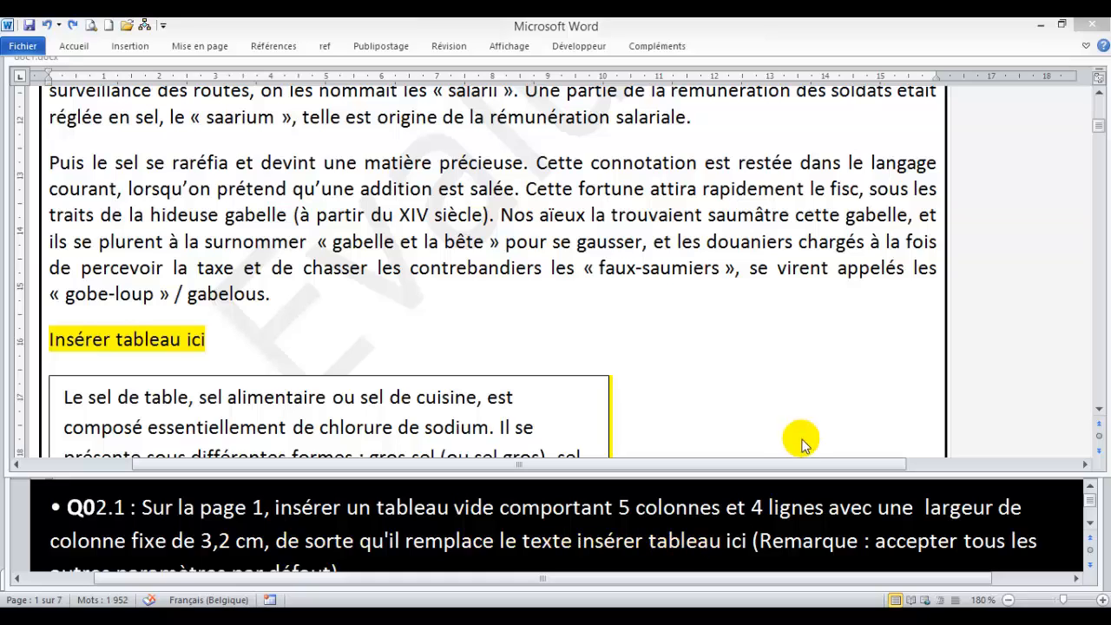
Delete the highlighted placeholder text "Insérer tableau ici" on page 1, as instruction Q02.1 requires
left_click(1089, 521)
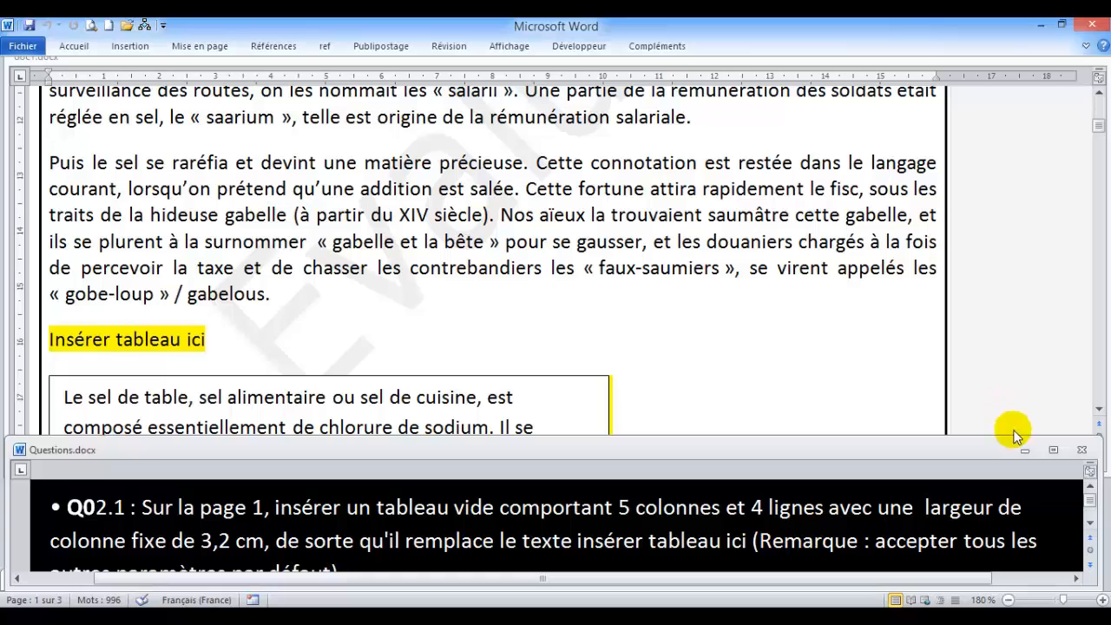
left_click(1090, 526)
left_click(1090, 526)
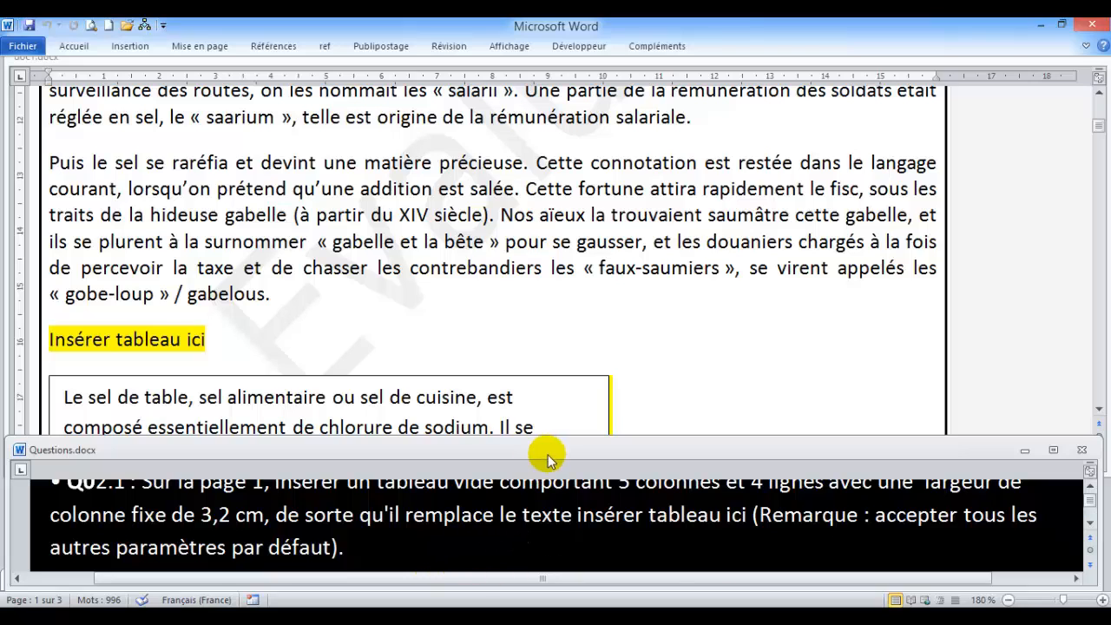
left_click(767, 213)
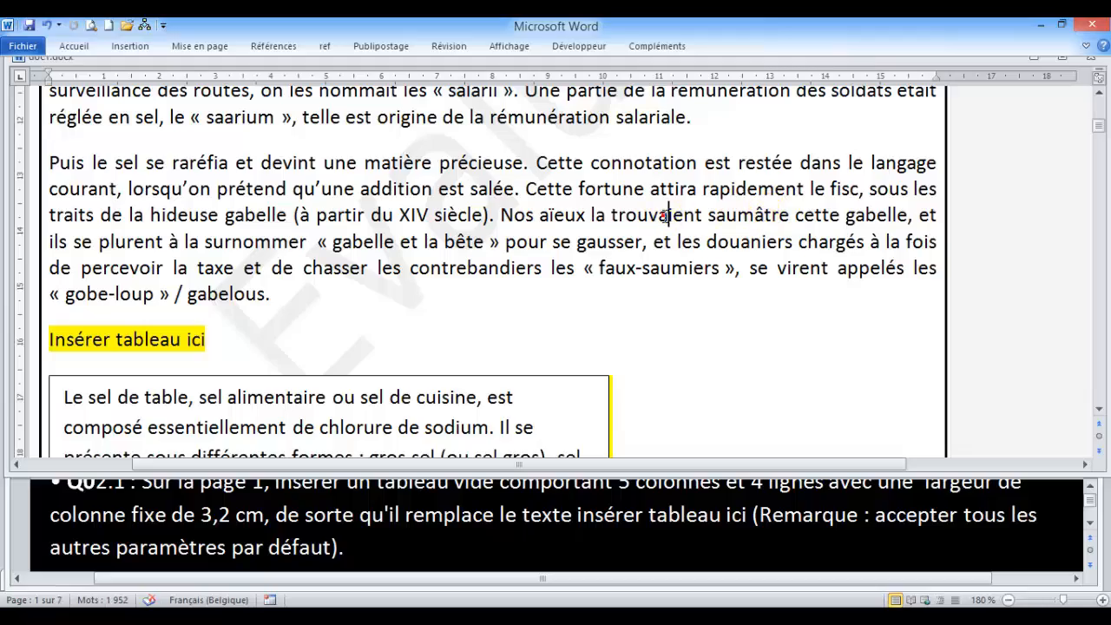
scroll(668, 215, "up", 10)
scroll(664, 215, "up", 3)
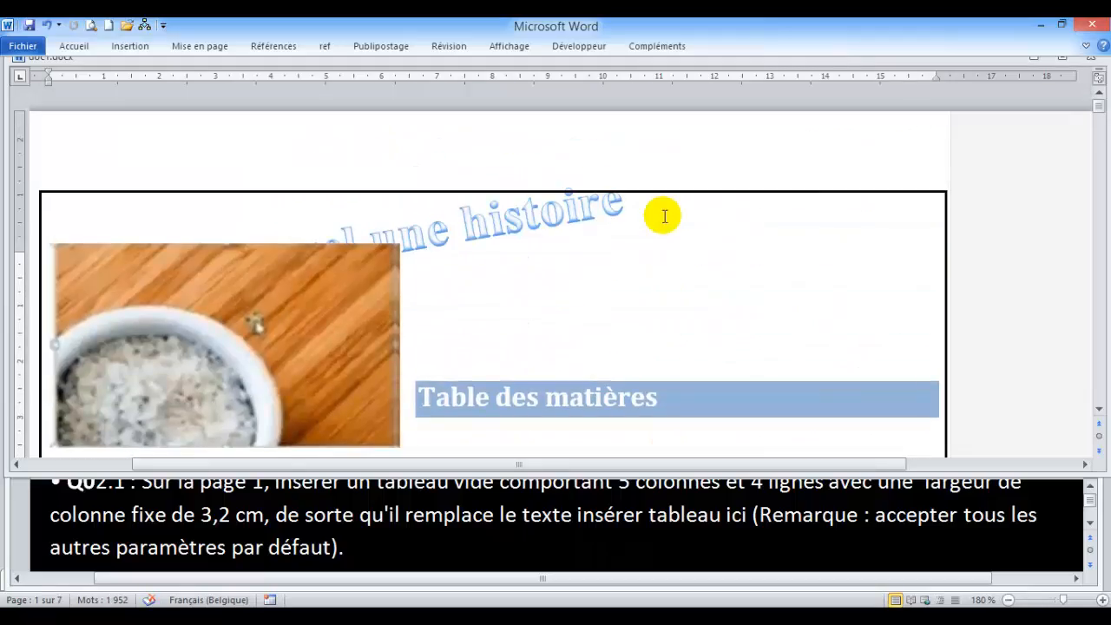
scroll(664, 215, "down", 12)
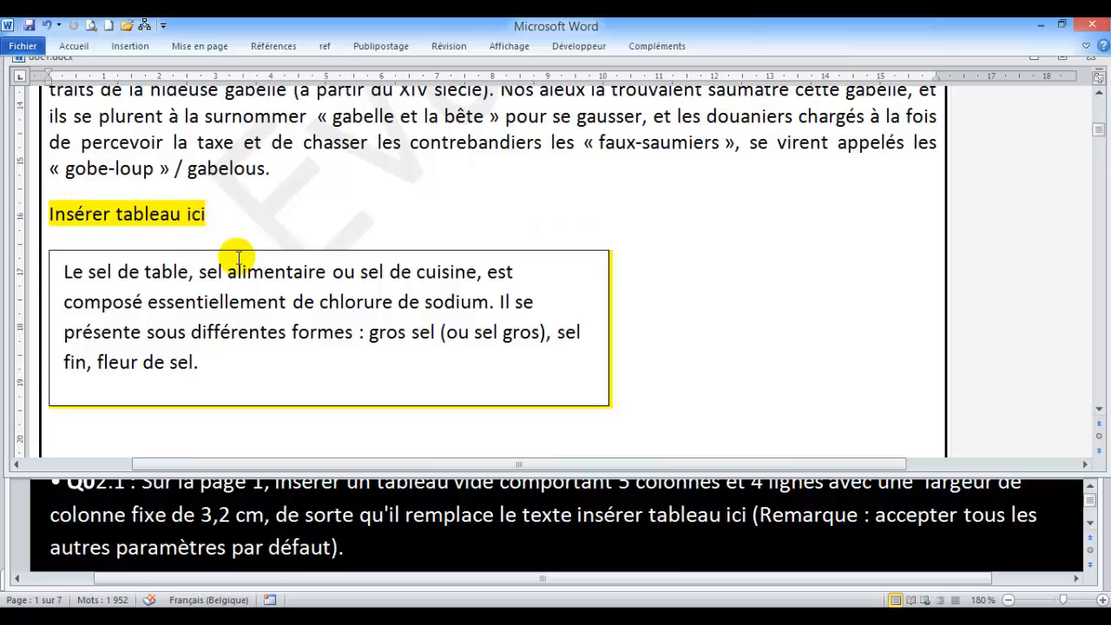
key("BackSpace")
key("BackSpace")
key("BackSpace")
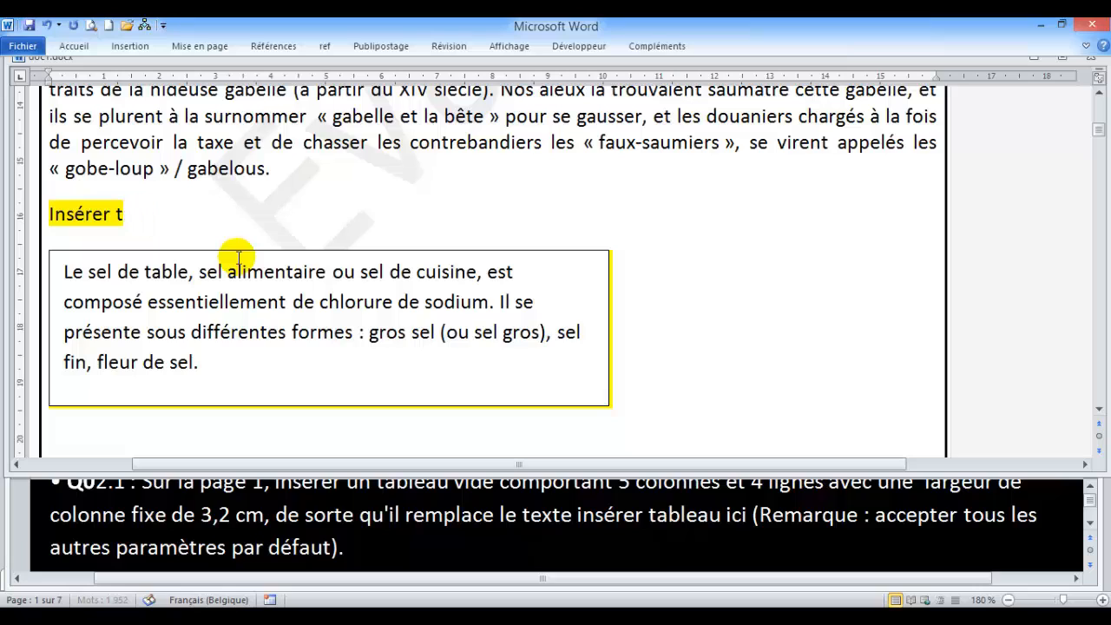
key("BackSpace")
key("BackSpace")
key("BackSpace")
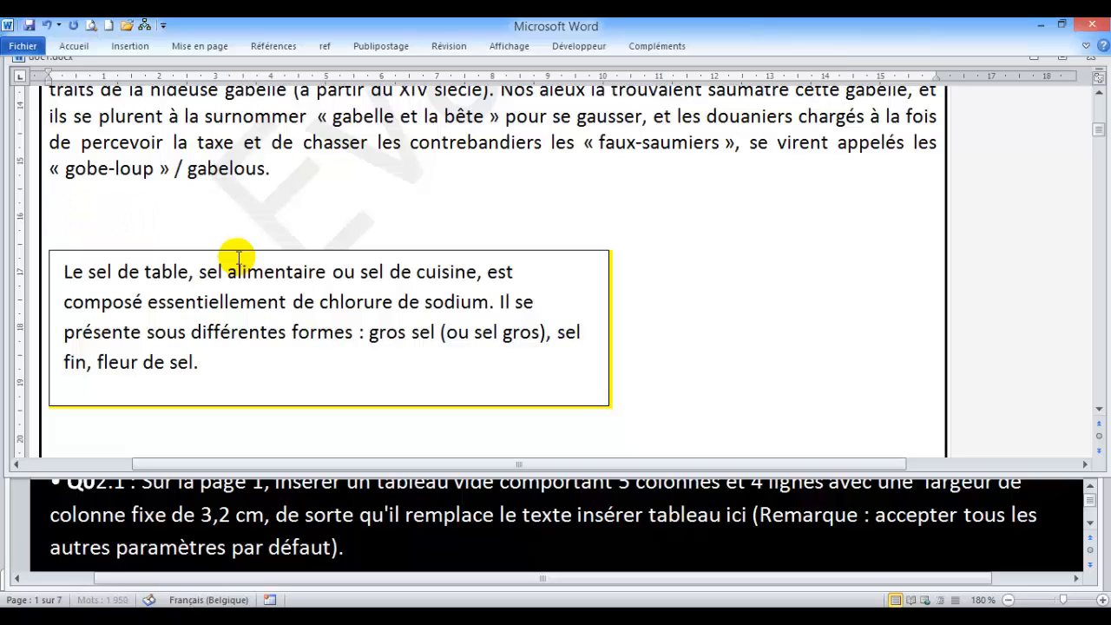
Insert a table of 4 columns and 5 rows with a fixed column width of 3,2 in place of the deleted placeholder
left_click(132, 48)
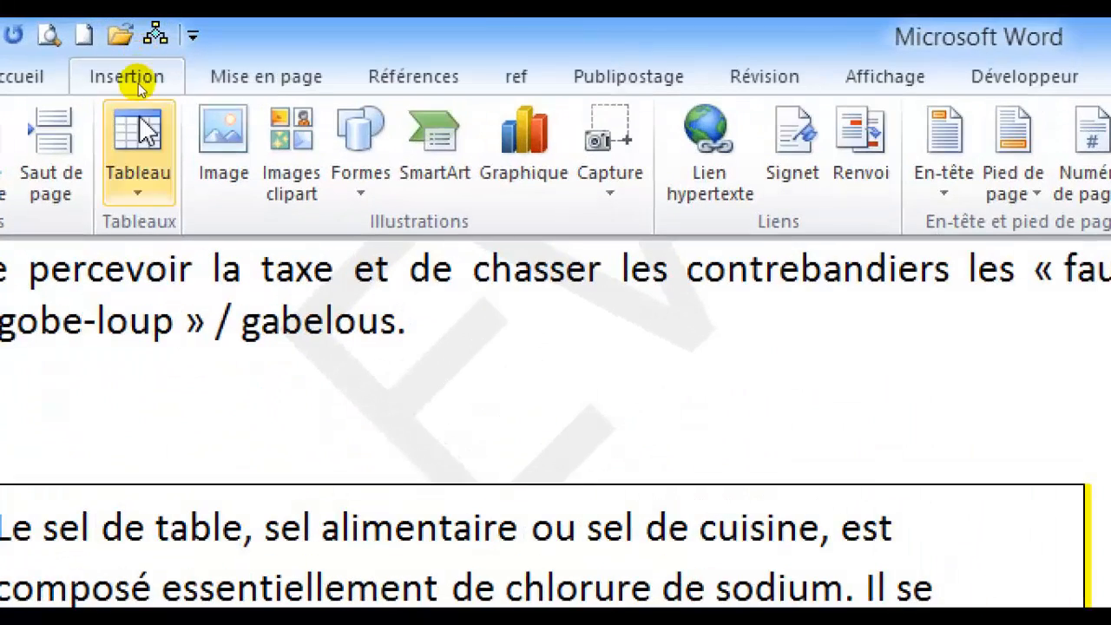
left_click(139, 191)
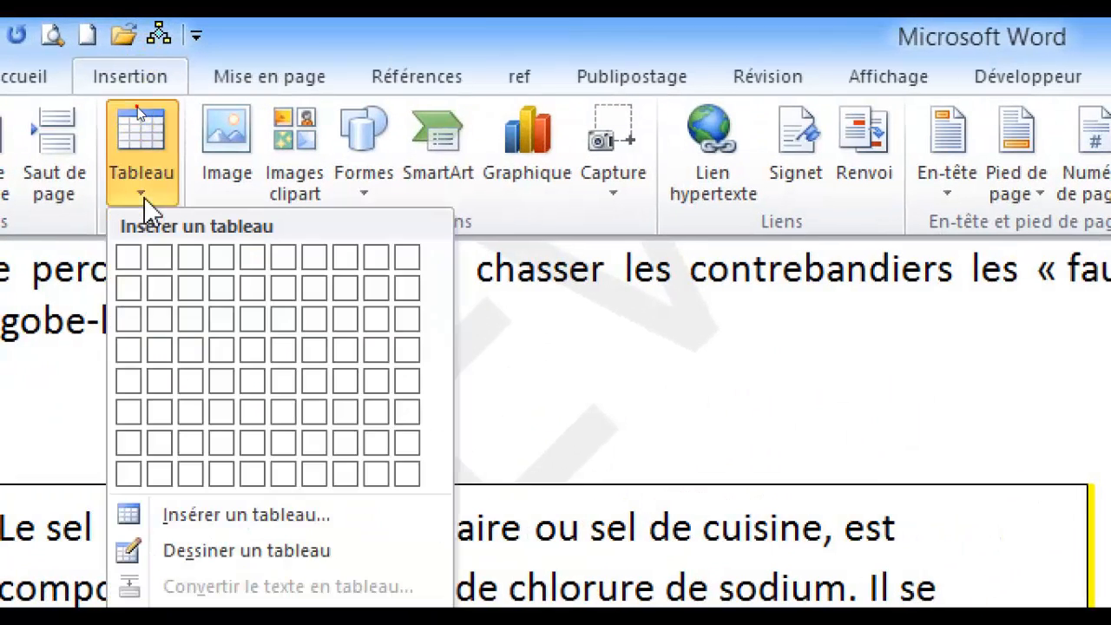
left_click(246, 521)
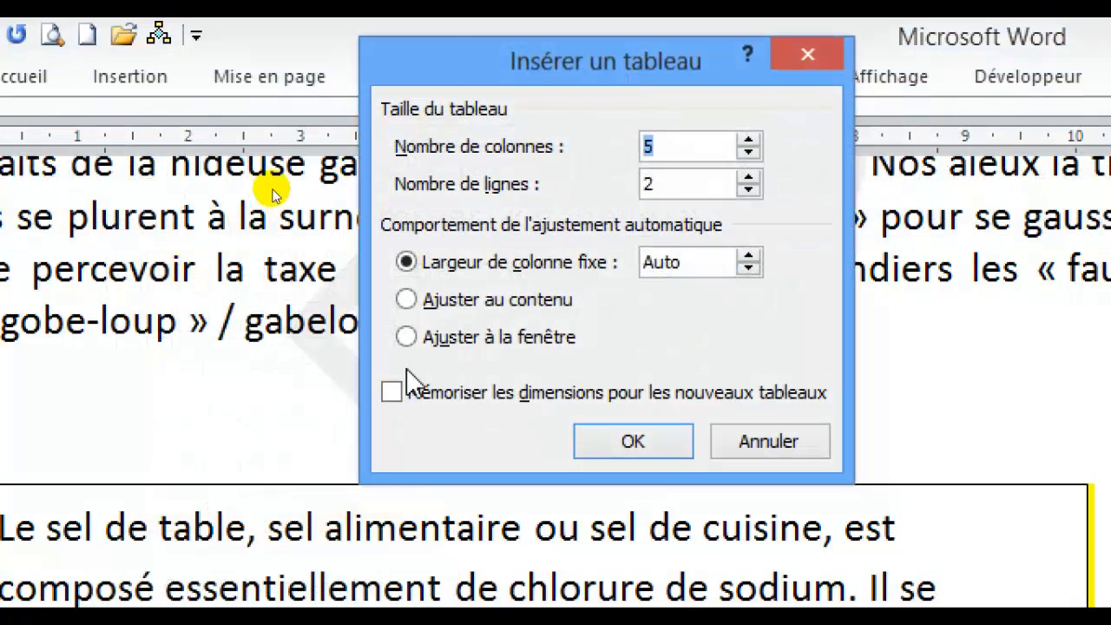
left_click(748, 154)
left_click(748, 178)
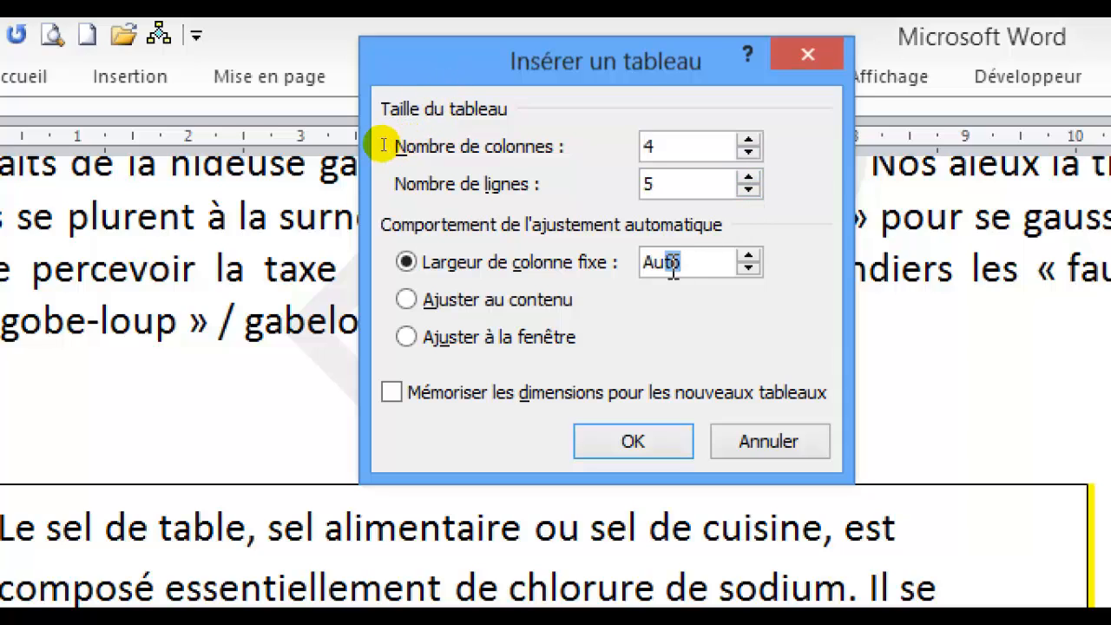
left_click_drag(672, 263, 640, 279)
type("3")
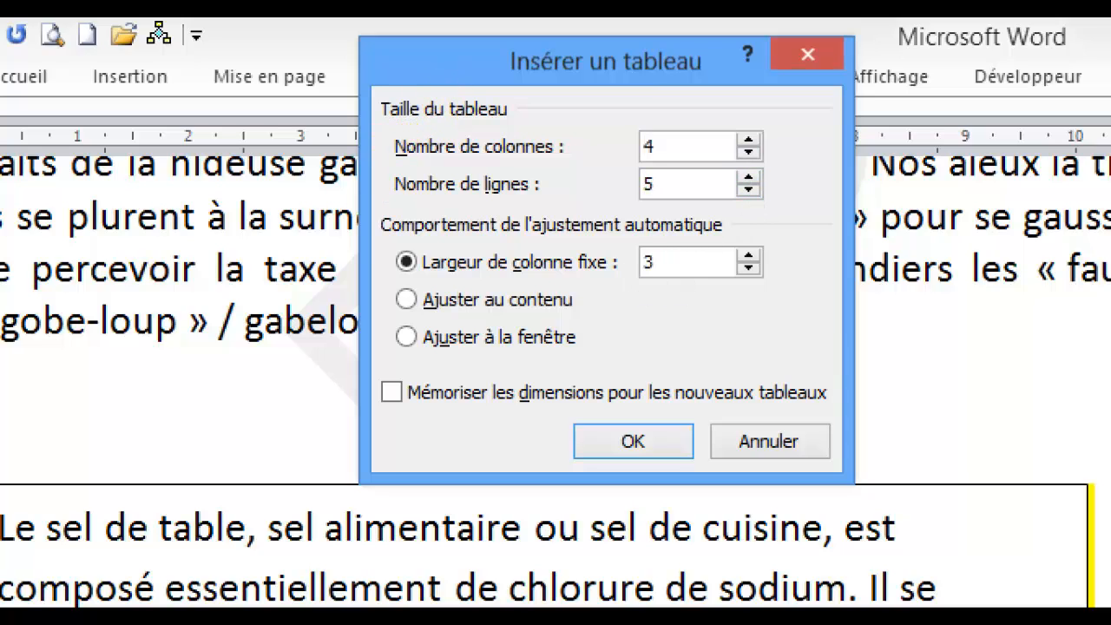
type(",2")
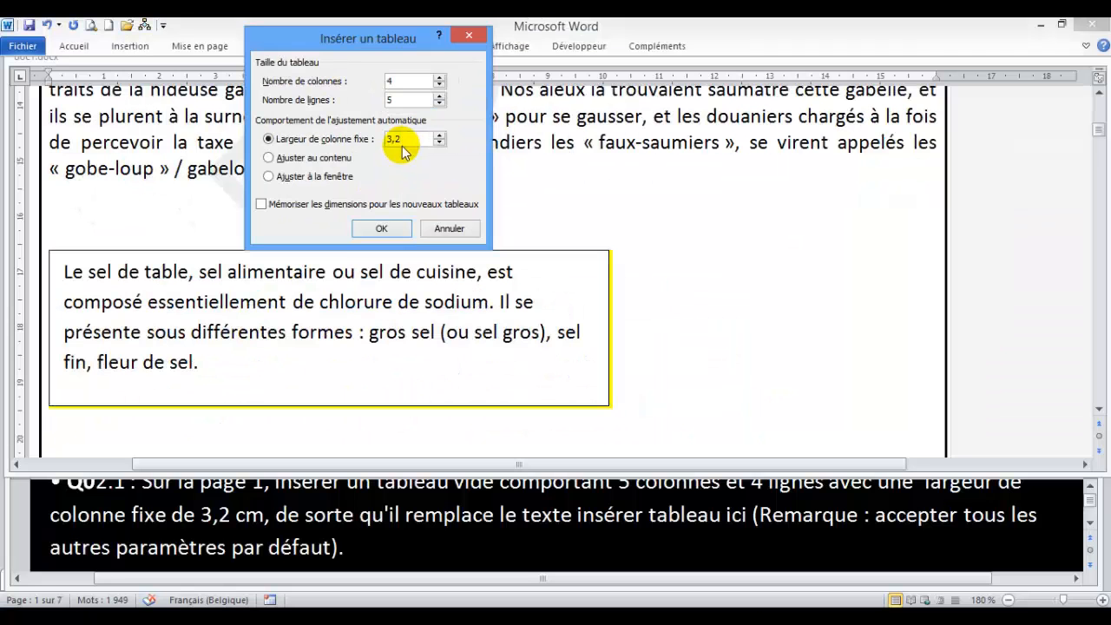
left_click(377, 226)
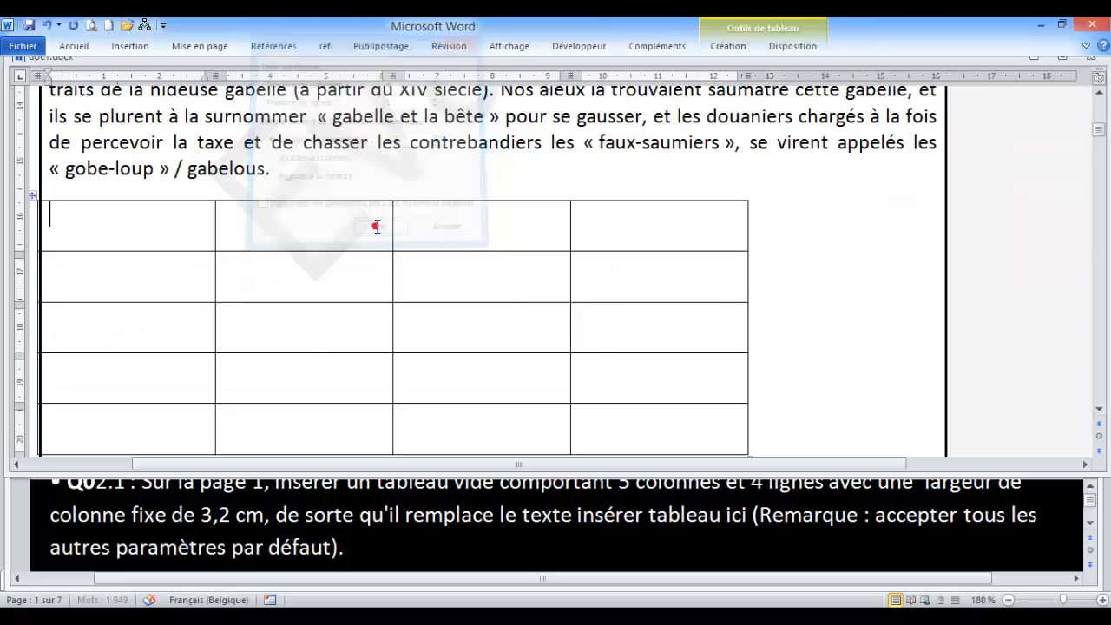
scroll(369, 231, "down", 1)
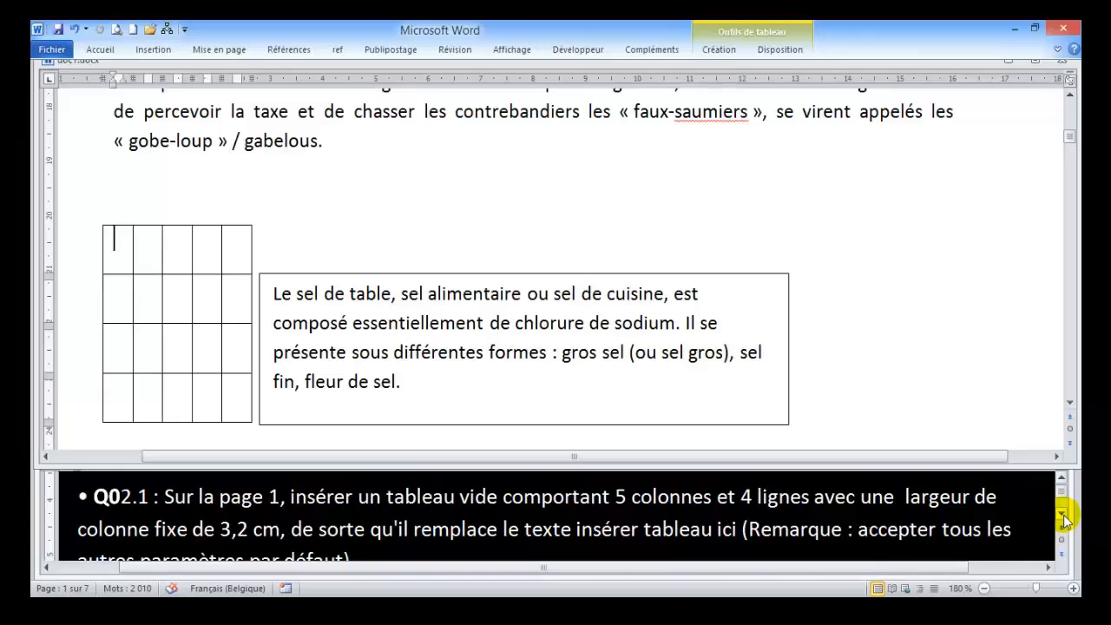
Read instruction Q02.2 about the image's vertical positioning in Questions.docx
left_click(1063, 519)
left_click(1062, 516)
left_click(1062, 516)
left_click(1062, 516)
left_click(1062, 516)
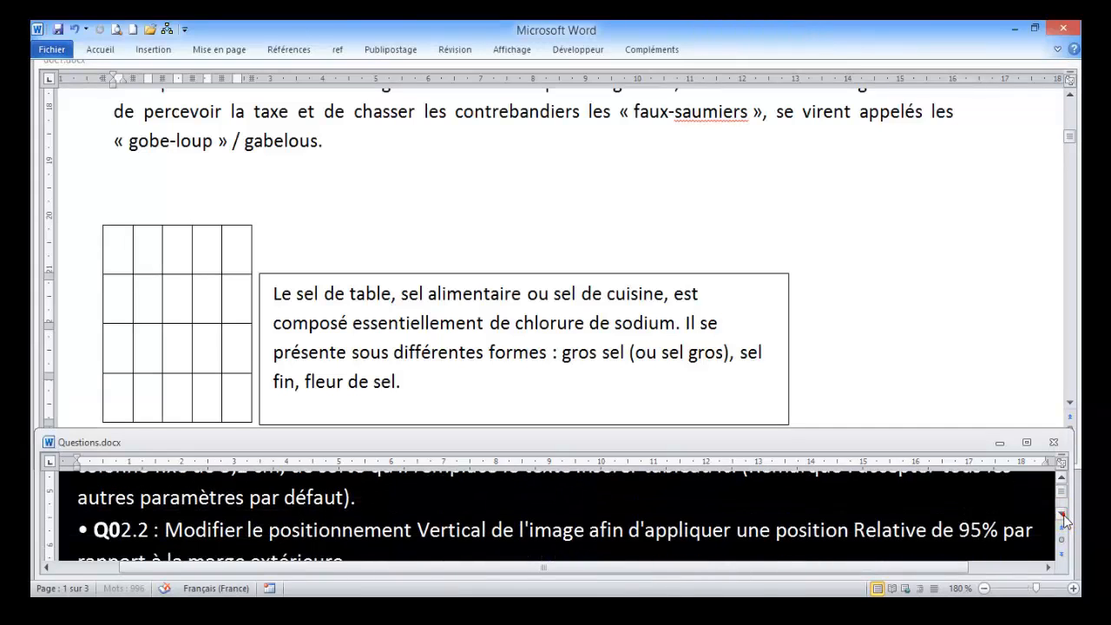
left_click(1062, 516)
left_click(1062, 516)
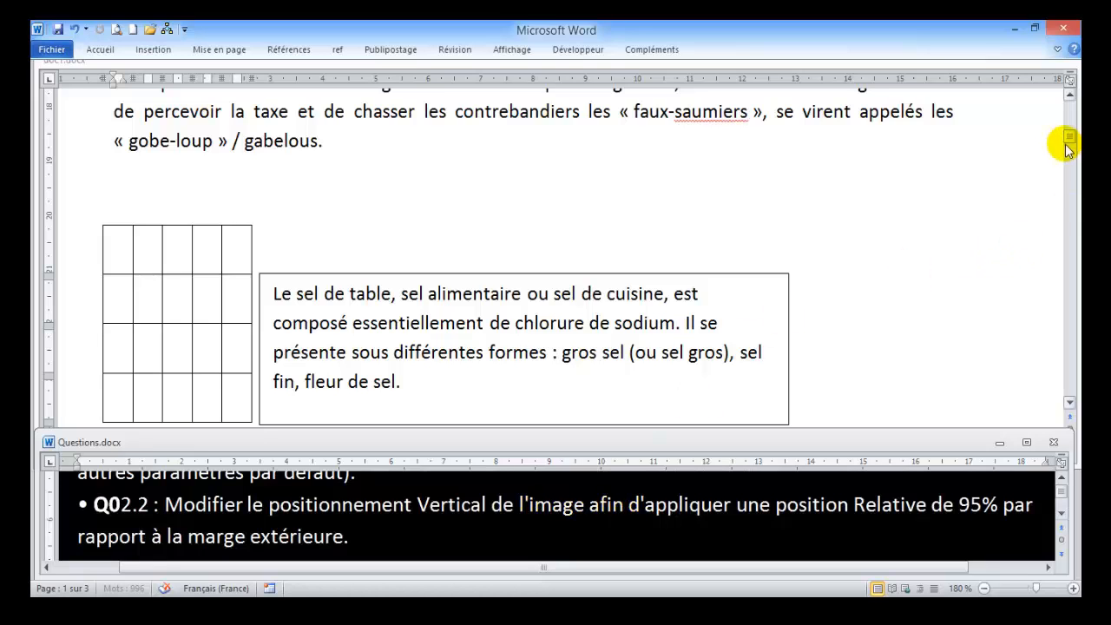
Open the advanced layout options for the salt bowl picture under the "Histoire" heading on page 1
left_click(1072, 100)
left_click(1071, 101)
left_click(1071, 101)
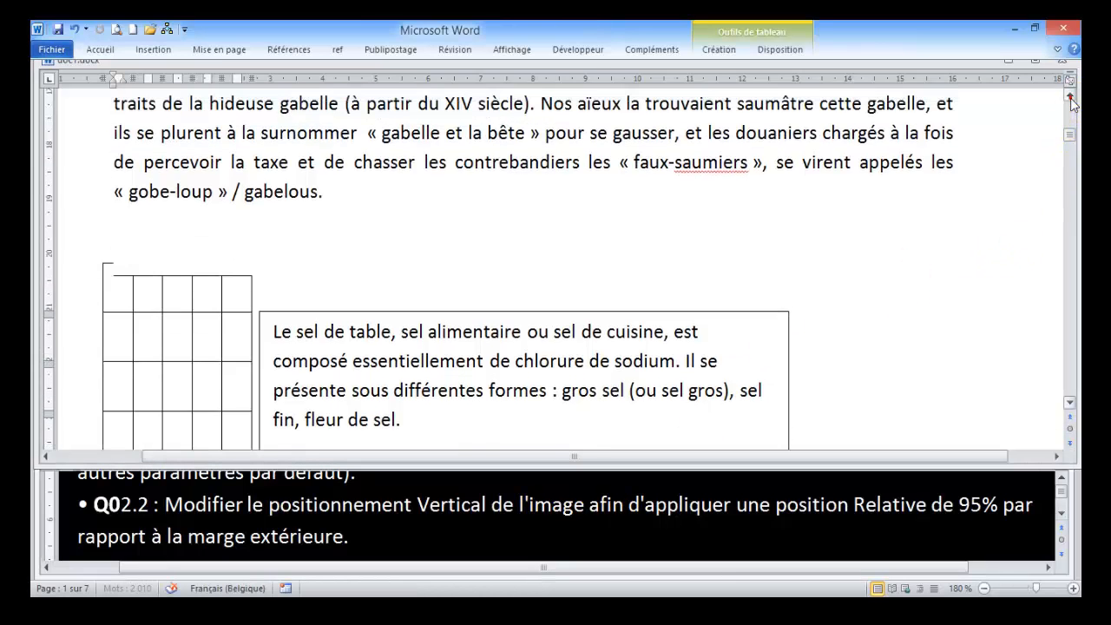
left_click(1071, 101)
left_click(1072, 100)
left_click(1072, 101)
left_click(1071, 101)
left_click(1072, 100)
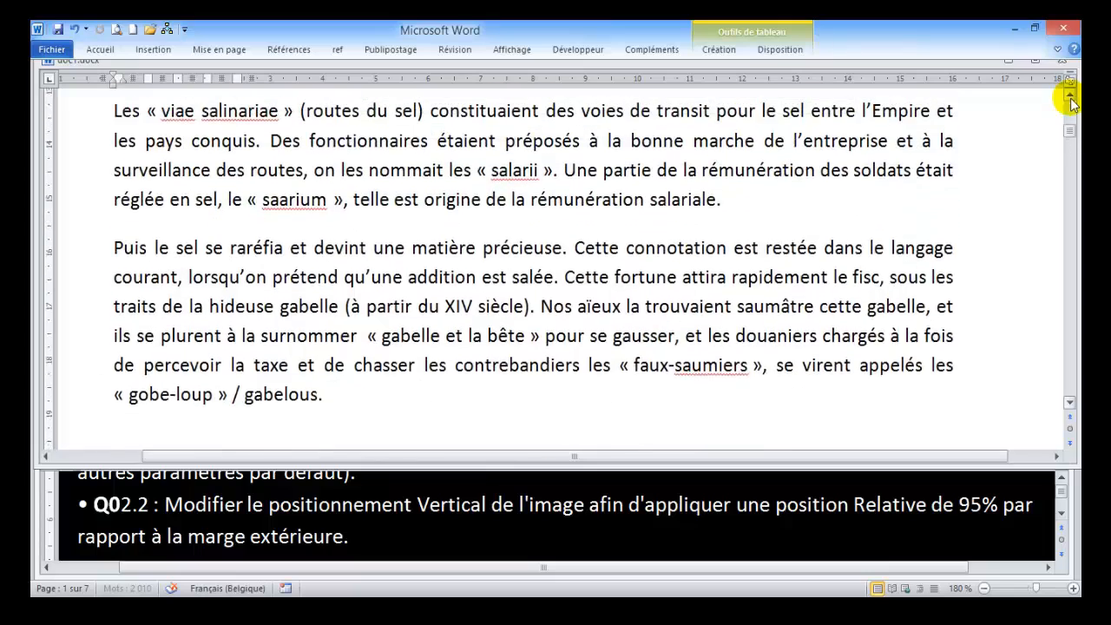
left_click(1072, 100)
left_click(1071, 127)
left_click_drag(1071, 128, 1073, 121)
left_click(305, 249)
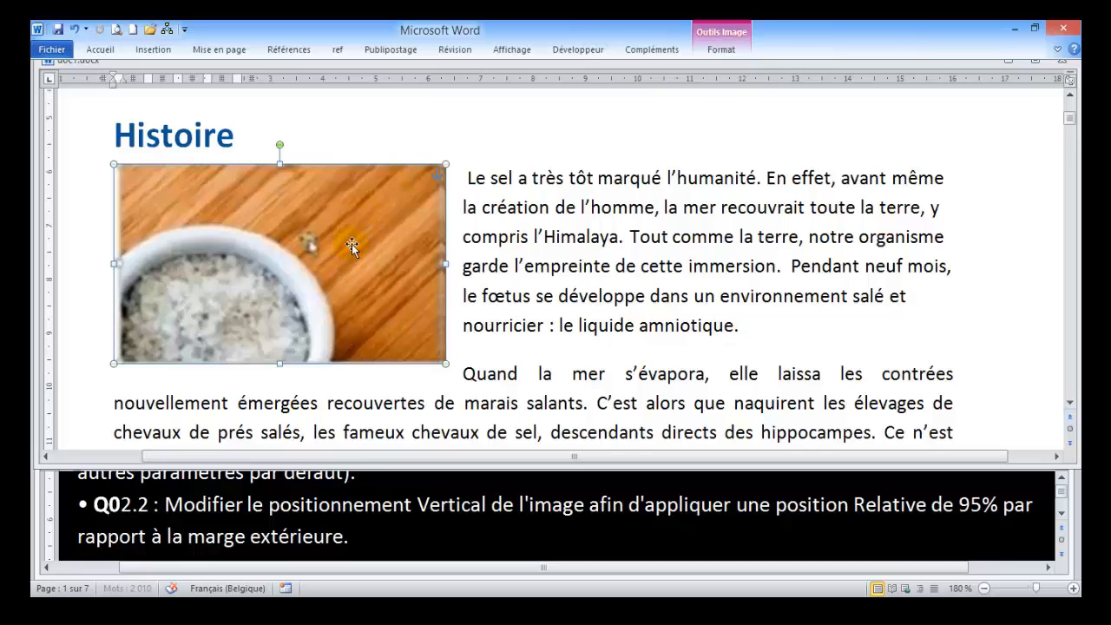
left_click(720, 50)
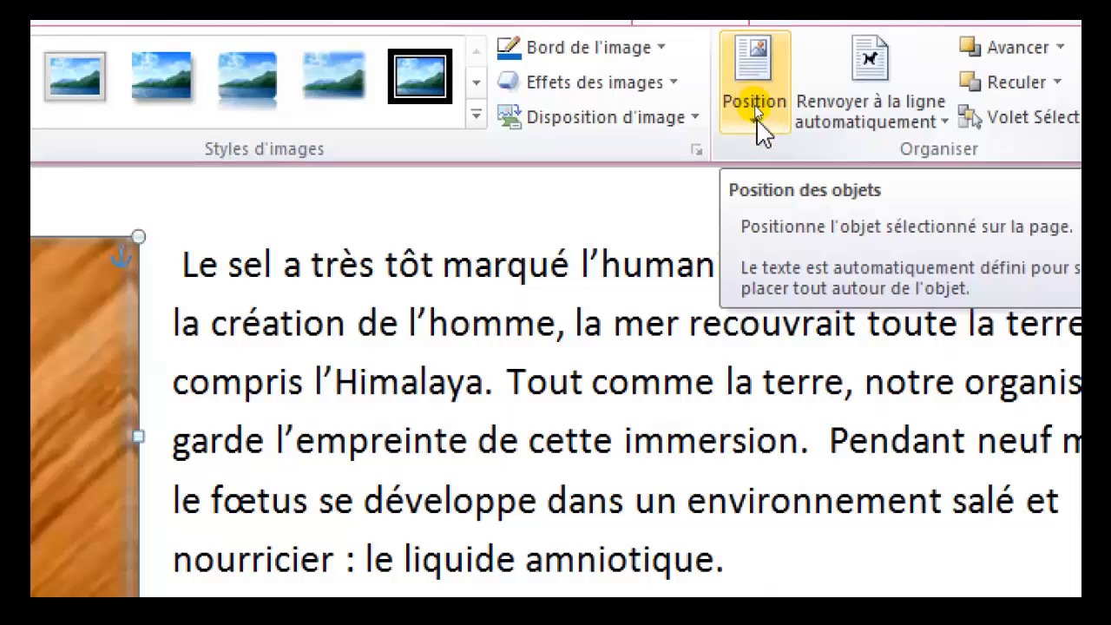
left_click(753, 111)
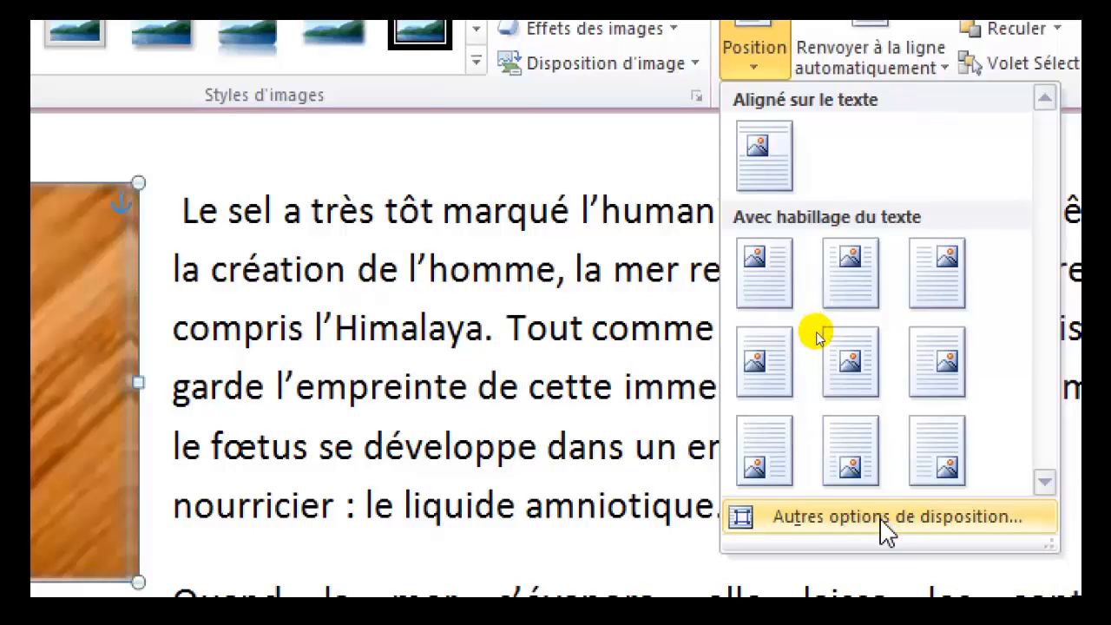
left_click(881, 521)
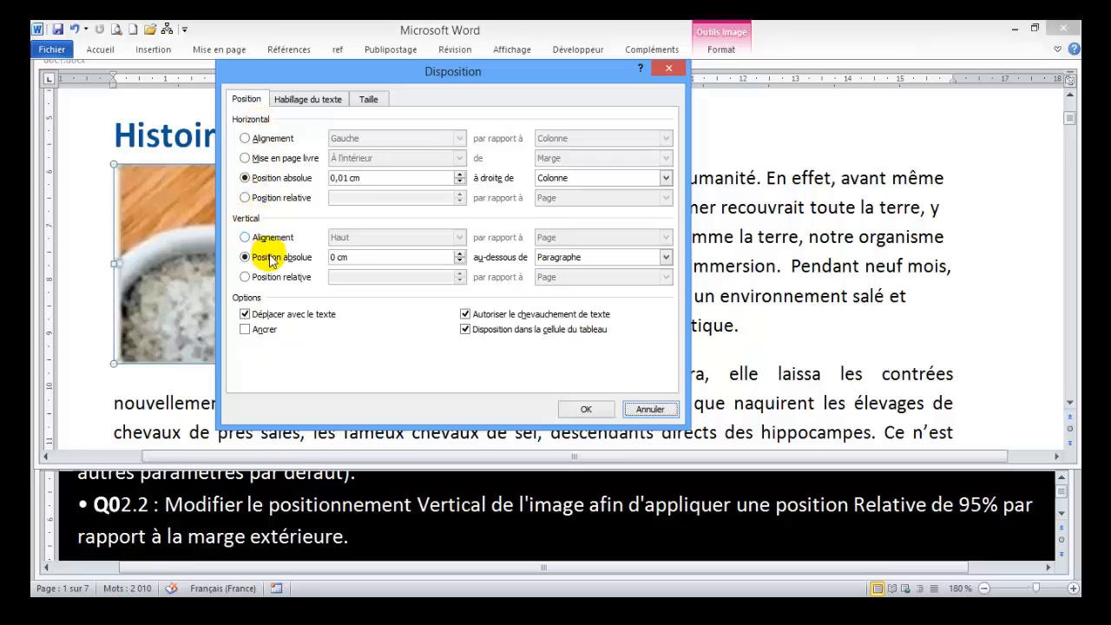
Set the salt bowl picture's vertical position to 95 % relative to the outer margin (Marge extérieure) and check its placement
left_click(245, 278)
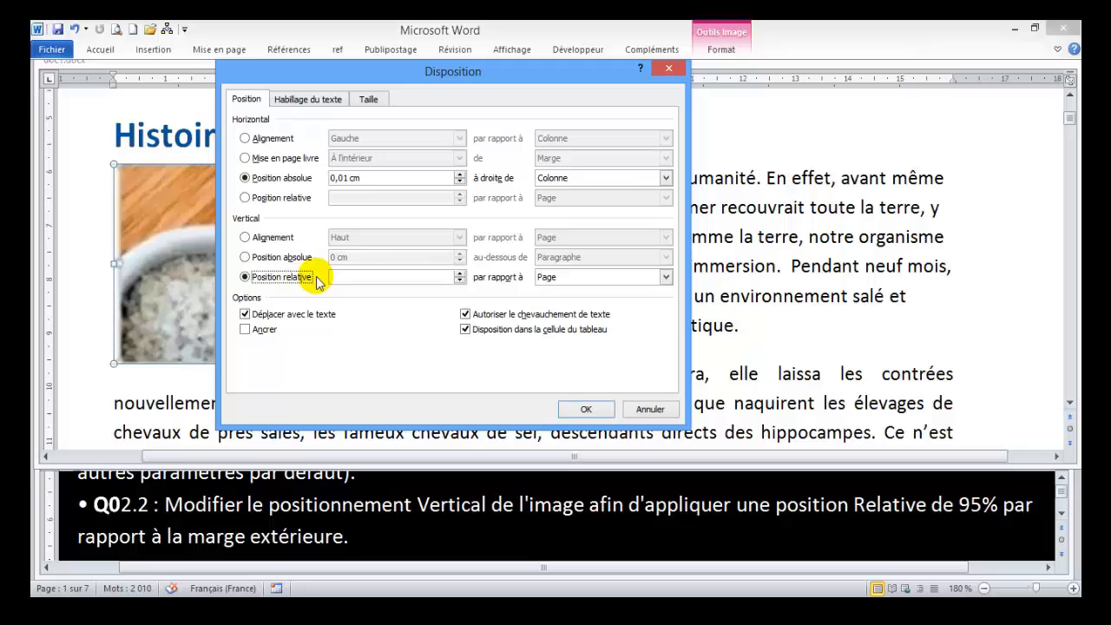
left_click(382, 280)
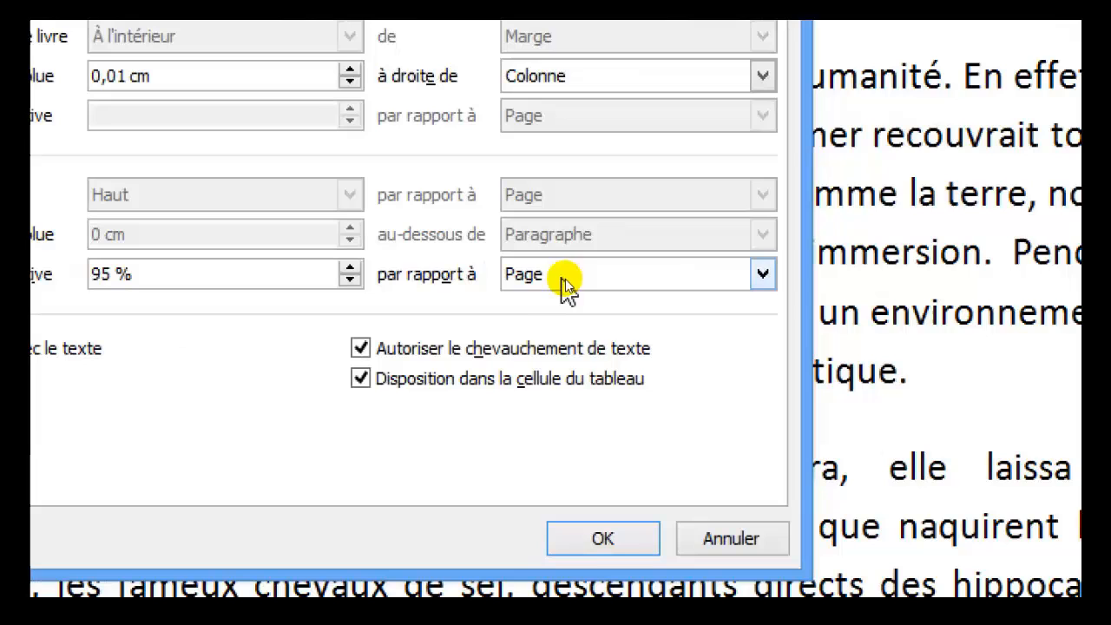
left_click(570, 286)
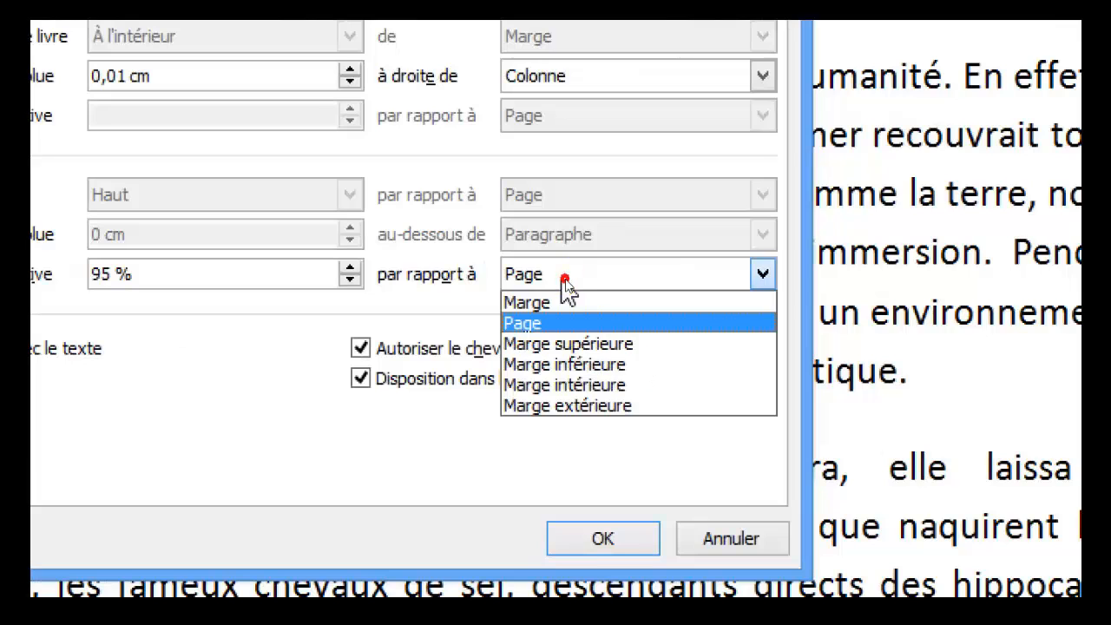
left_click(595, 406)
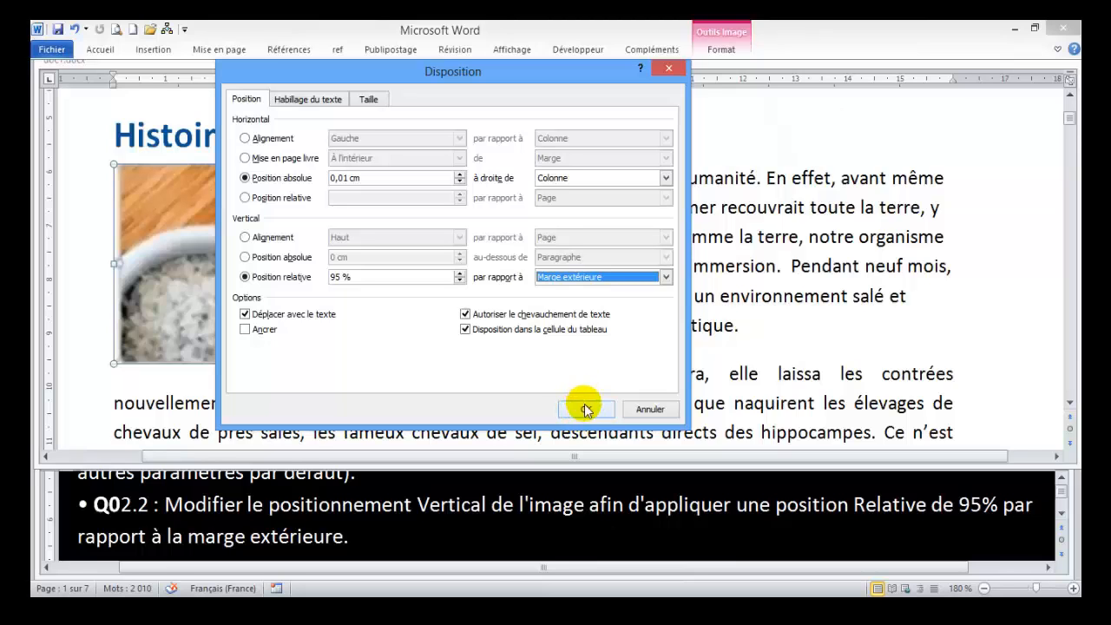
left_click(584, 408)
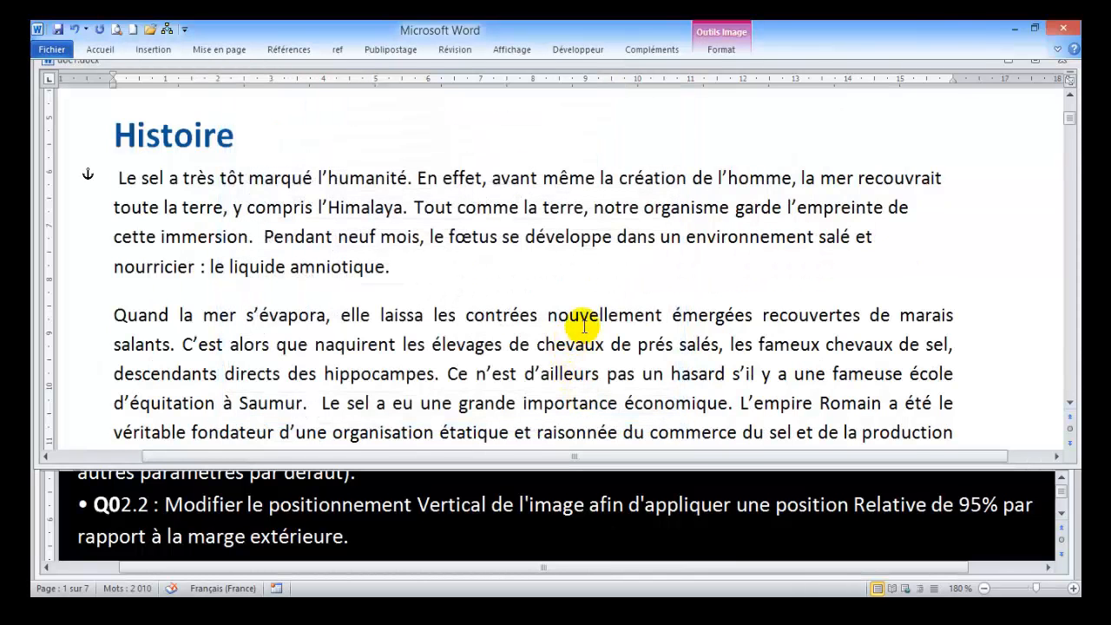
scroll(584, 320, "up", 5)
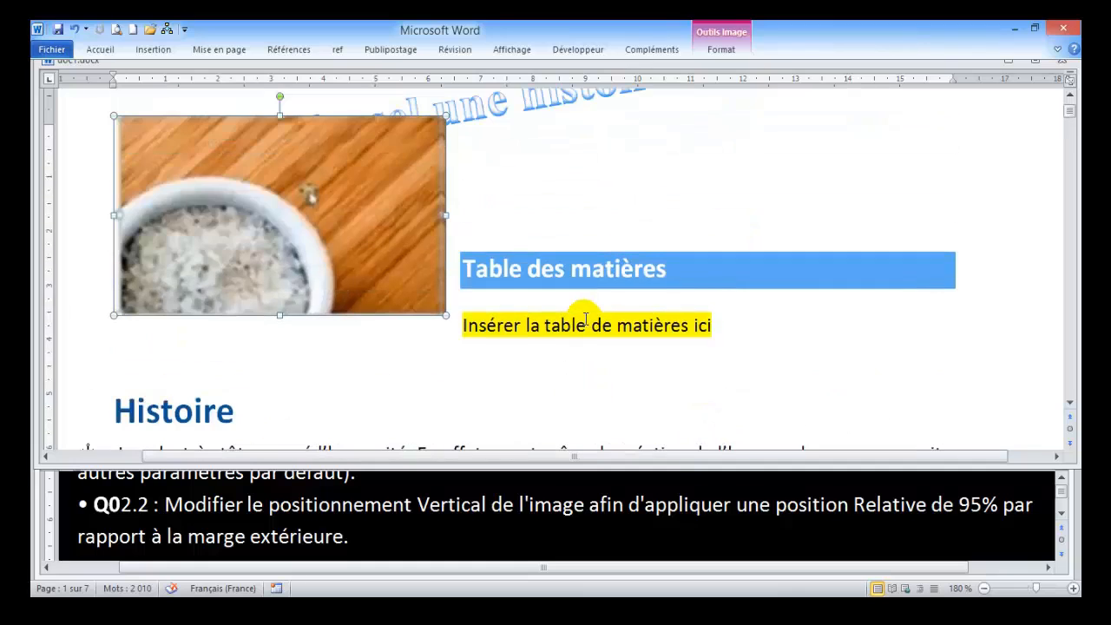
scroll(573, 342, "down", 5)
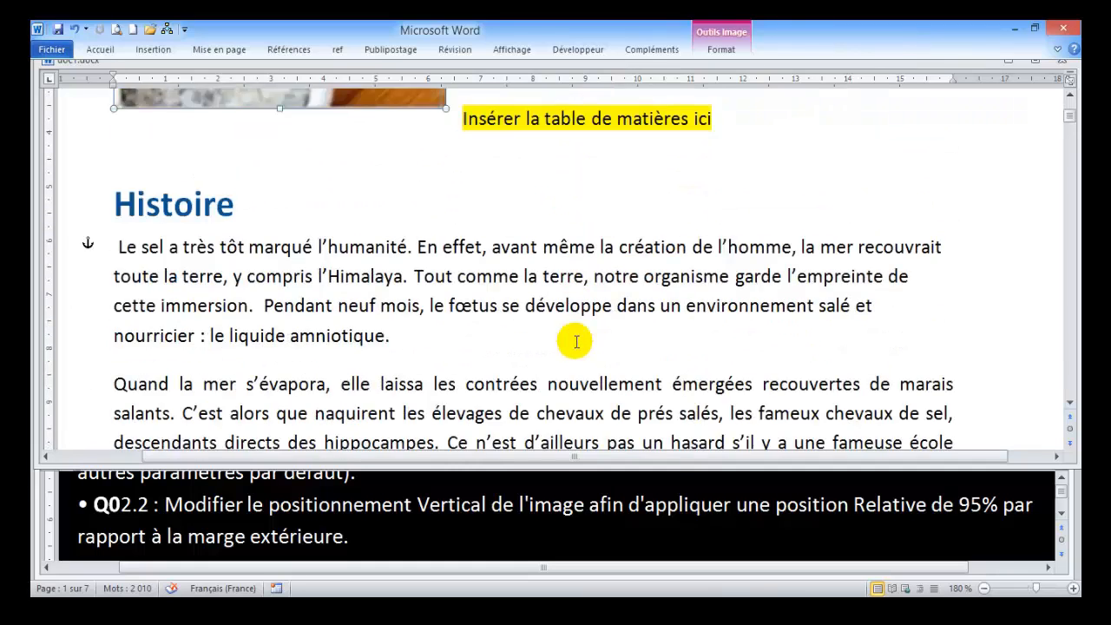
Read instructions Q03.1 and Q03.2 on the clipart rotation and the hyperlink in Questions.docx
left_click(1062, 515)
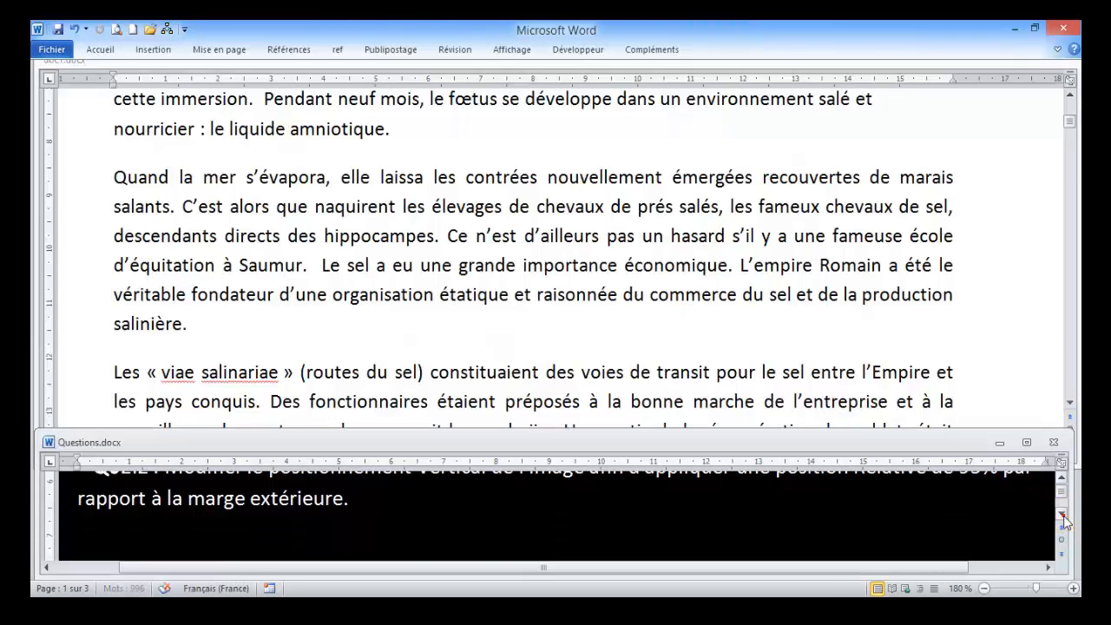
left_click(1062, 514)
left_click(1062, 514)
left_click(1062, 514)
left_click(1062, 514)
left_click(1062, 514)
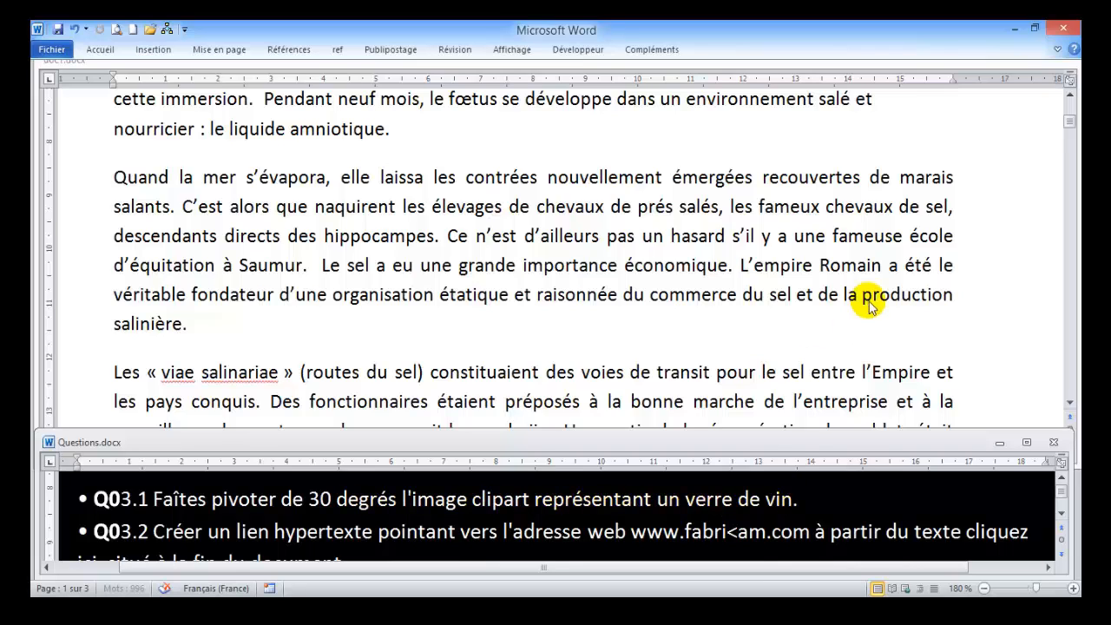
Rotate the water glass clipart beside the "L'eau potable" section by 30°
left_click(1074, 125)
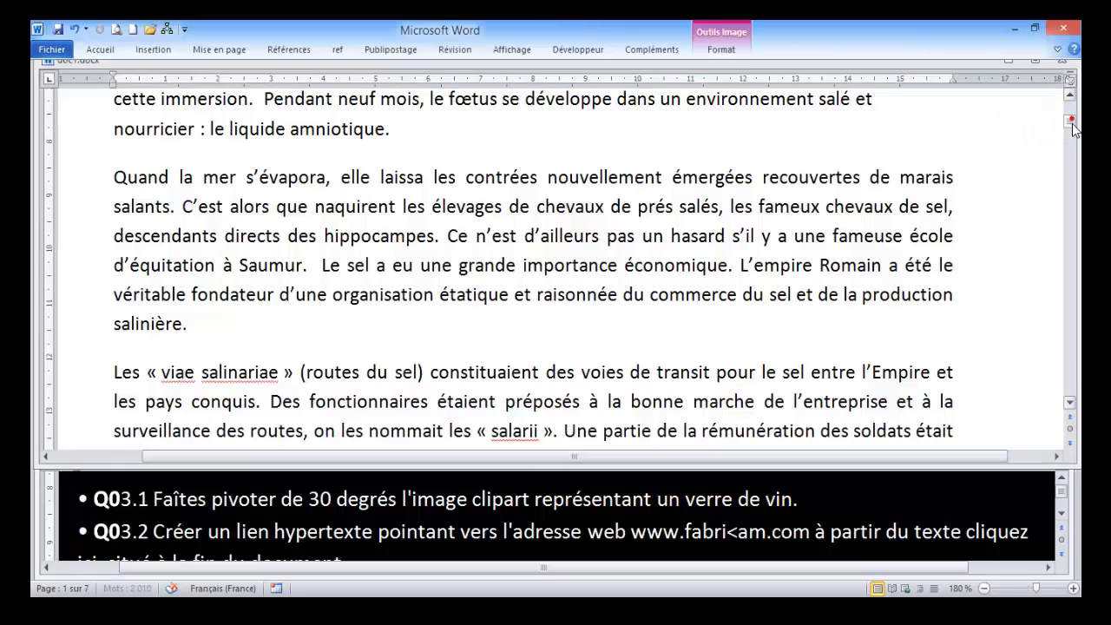
left_click_drag(1074, 124, 1069, 316)
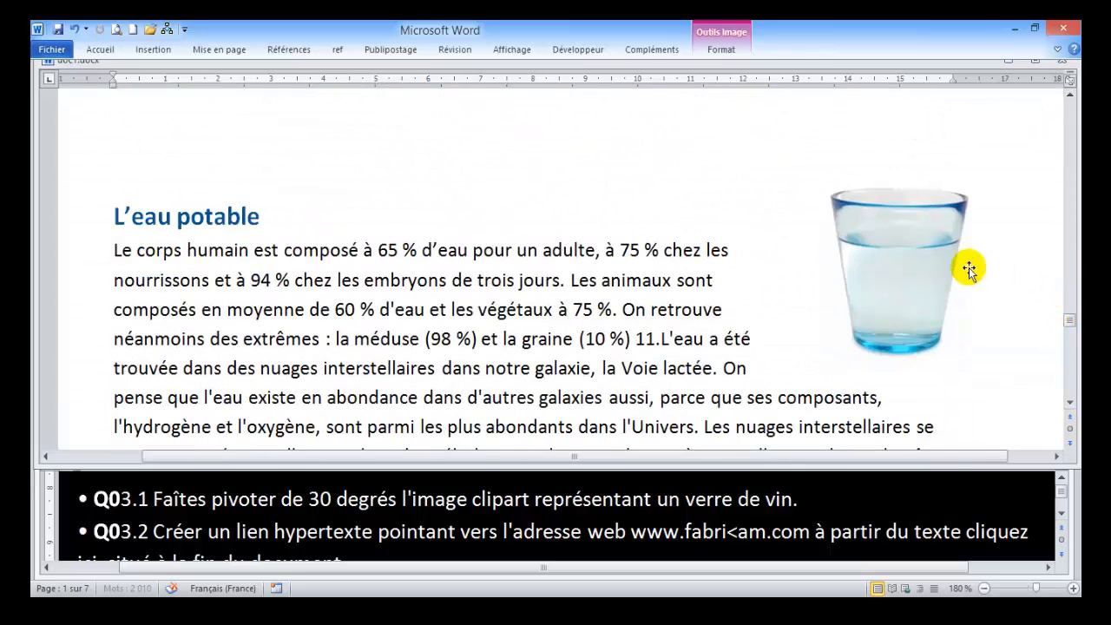
left_click(922, 265)
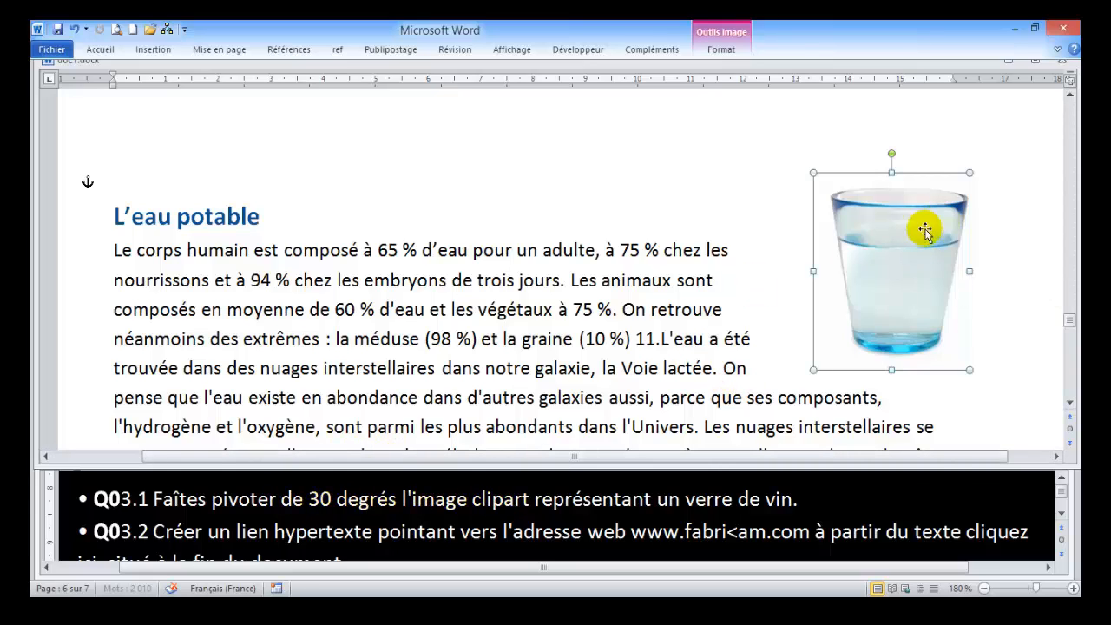
left_click(731, 52)
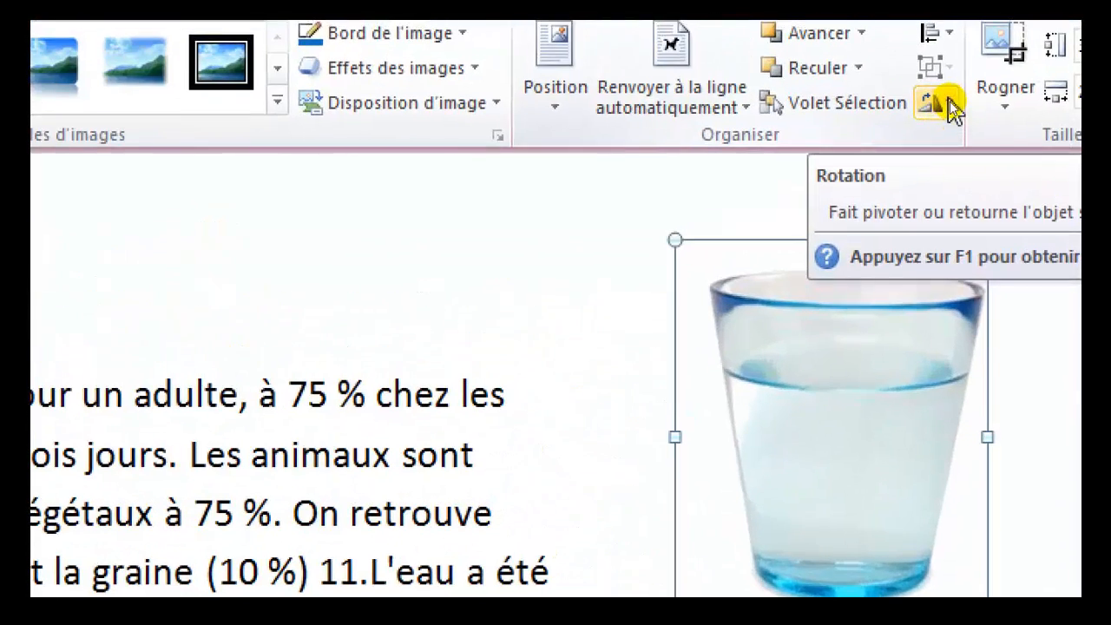
left_click(950, 107)
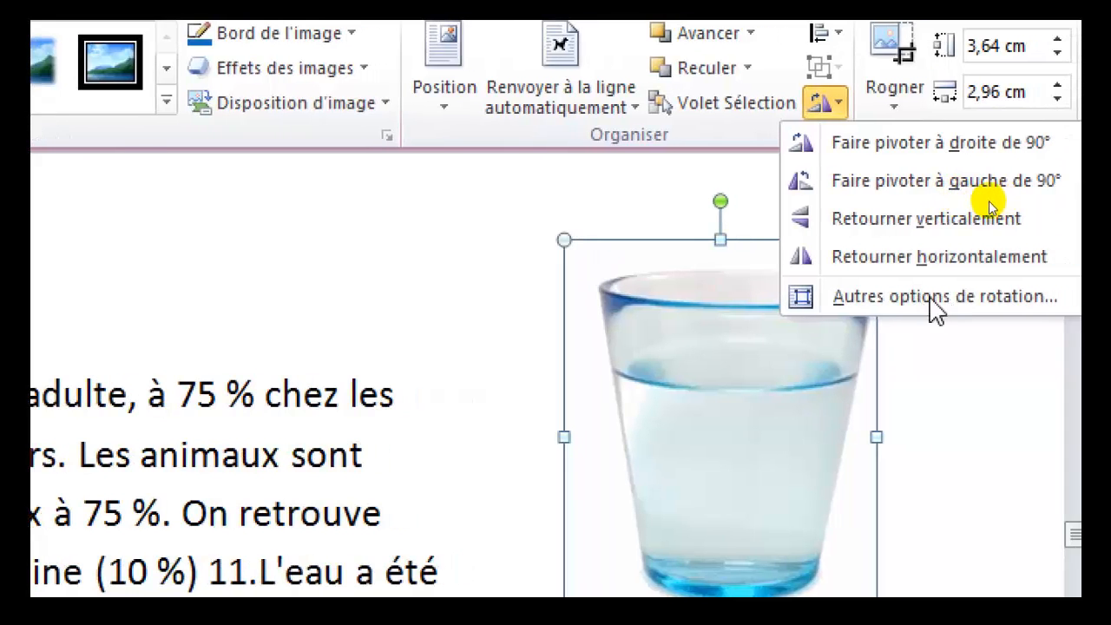
left_click(918, 297)
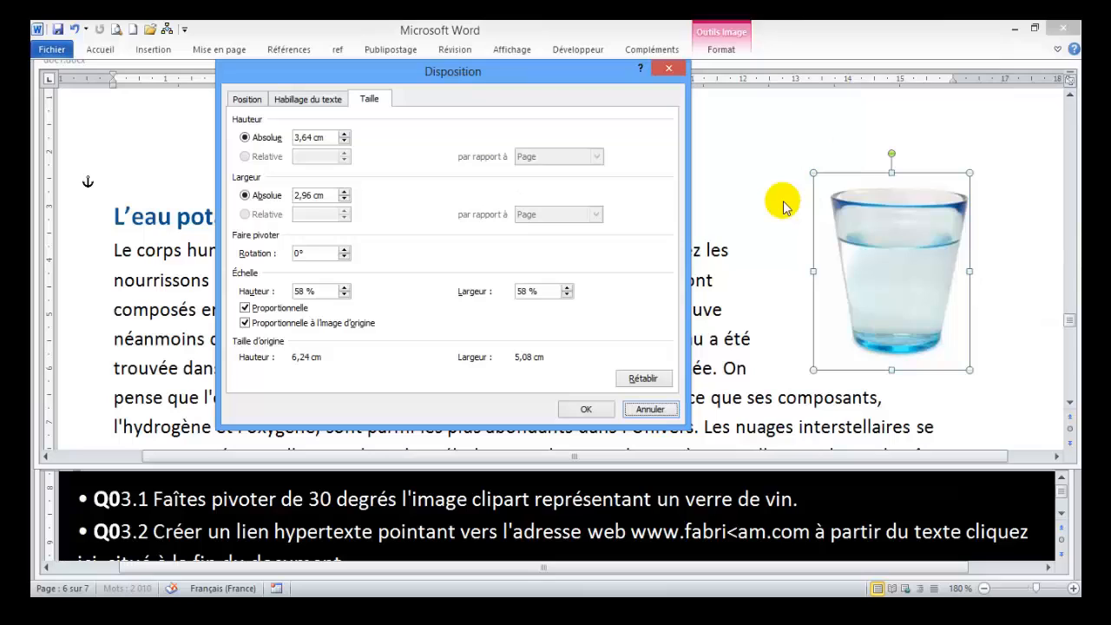
left_click(296, 253)
left_click(294, 253)
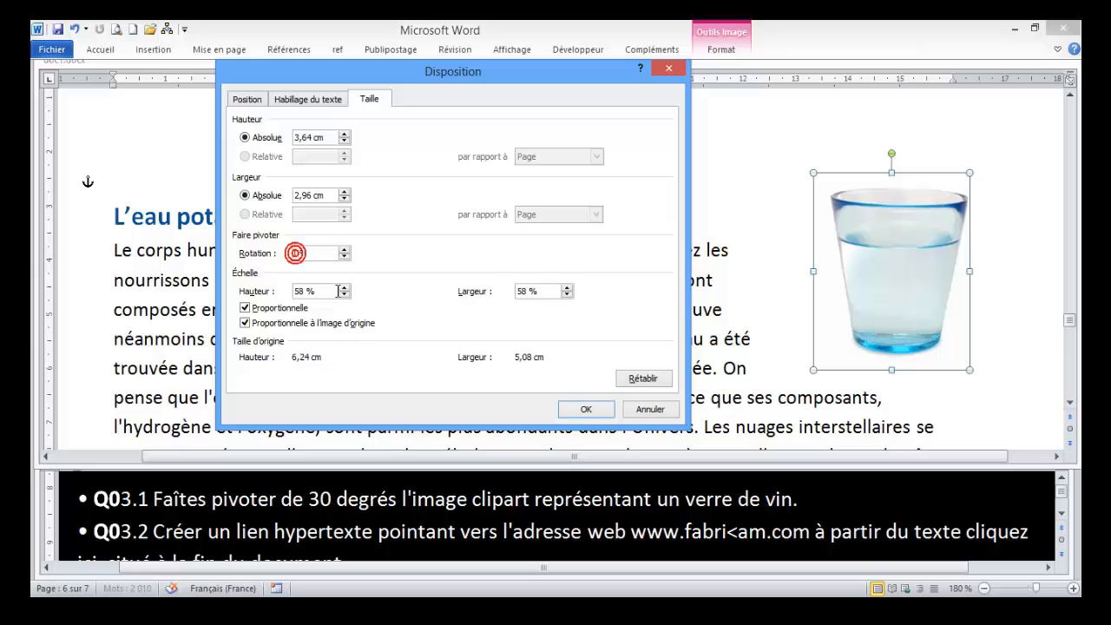
type("3")
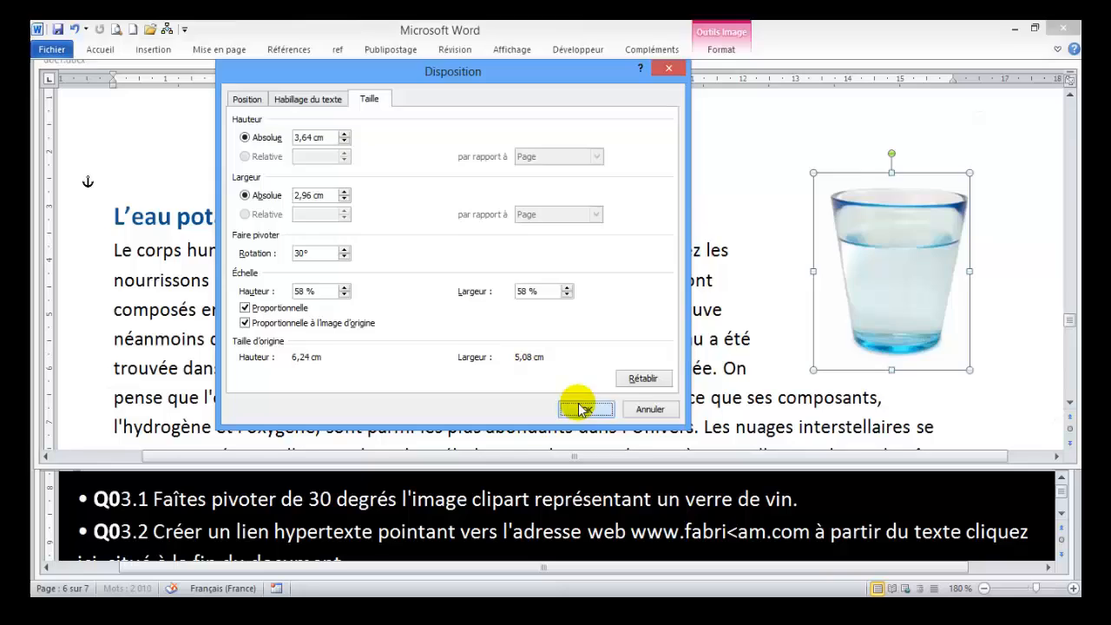
left_click(586, 409)
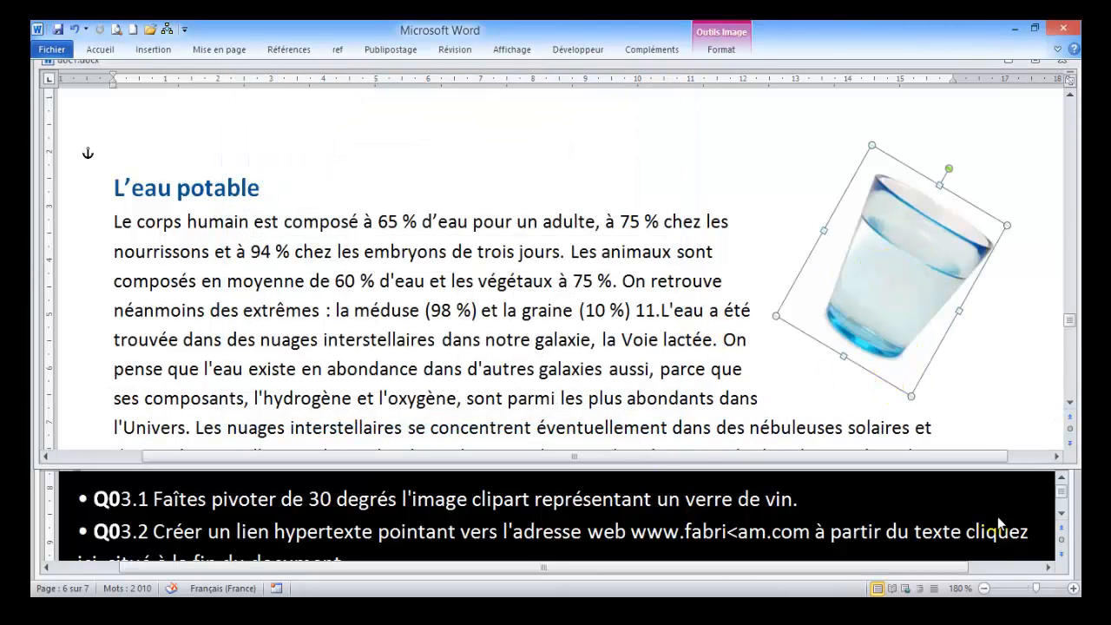
left_click(1060, 517)
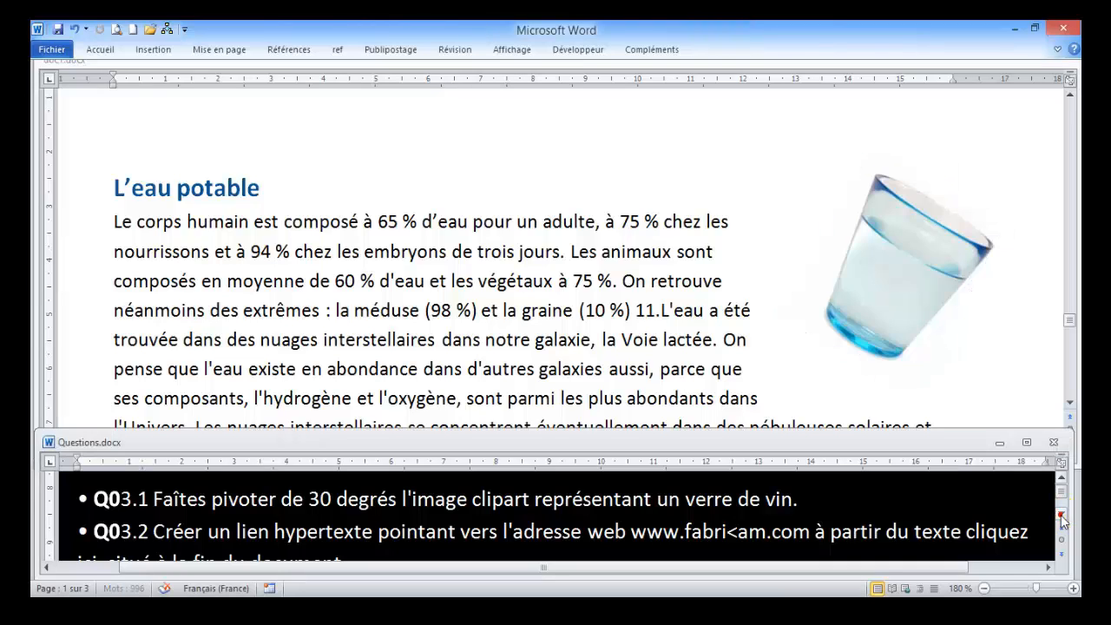
left_click(1060, 518)
left_click(1061, 517)
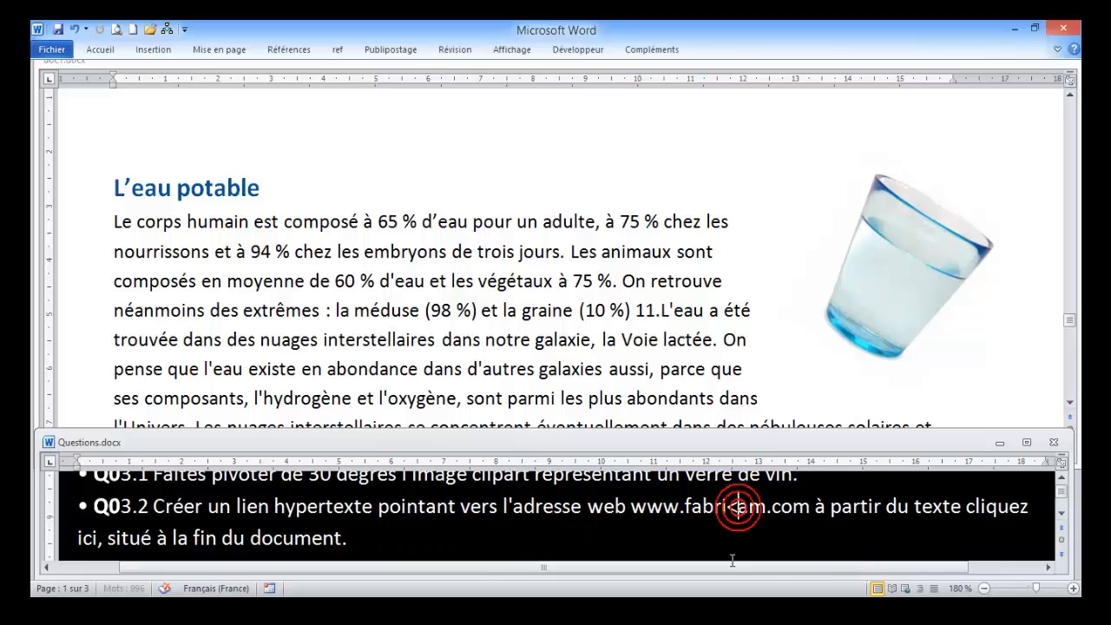
key("ctrl+z")
key("ctrl+z")
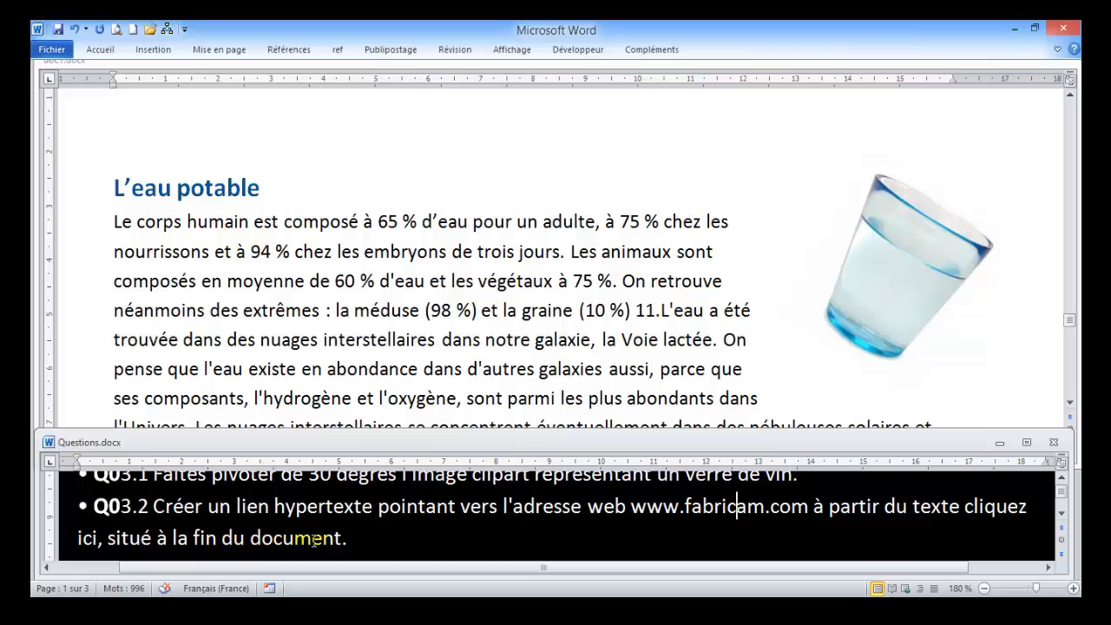
left_click(1071, 322)
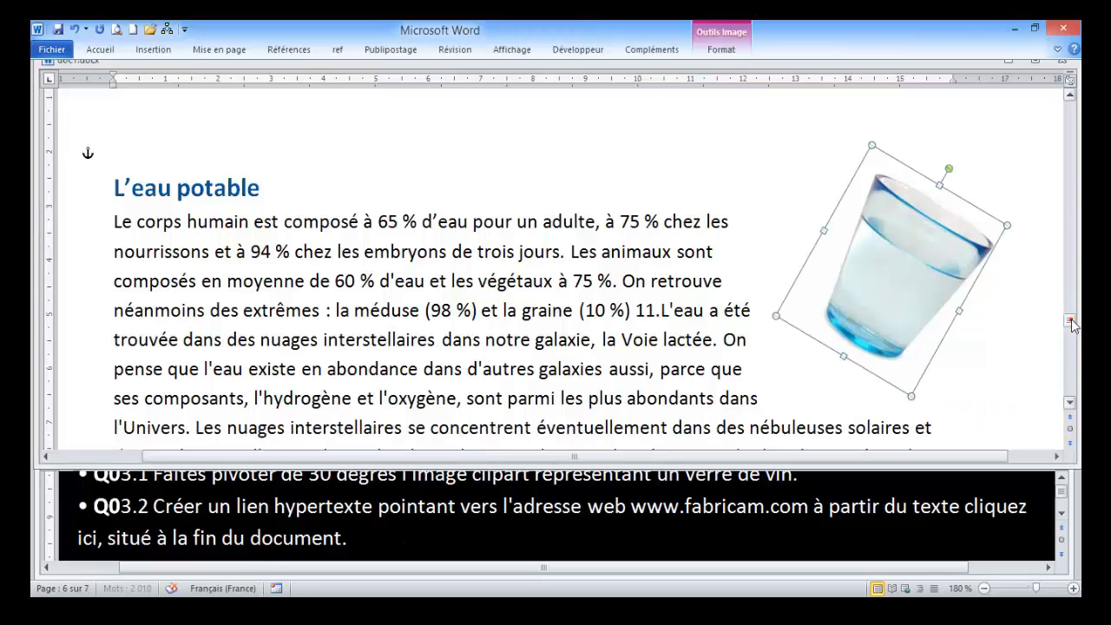
left_click(744, 378)
left_click(739, 369)
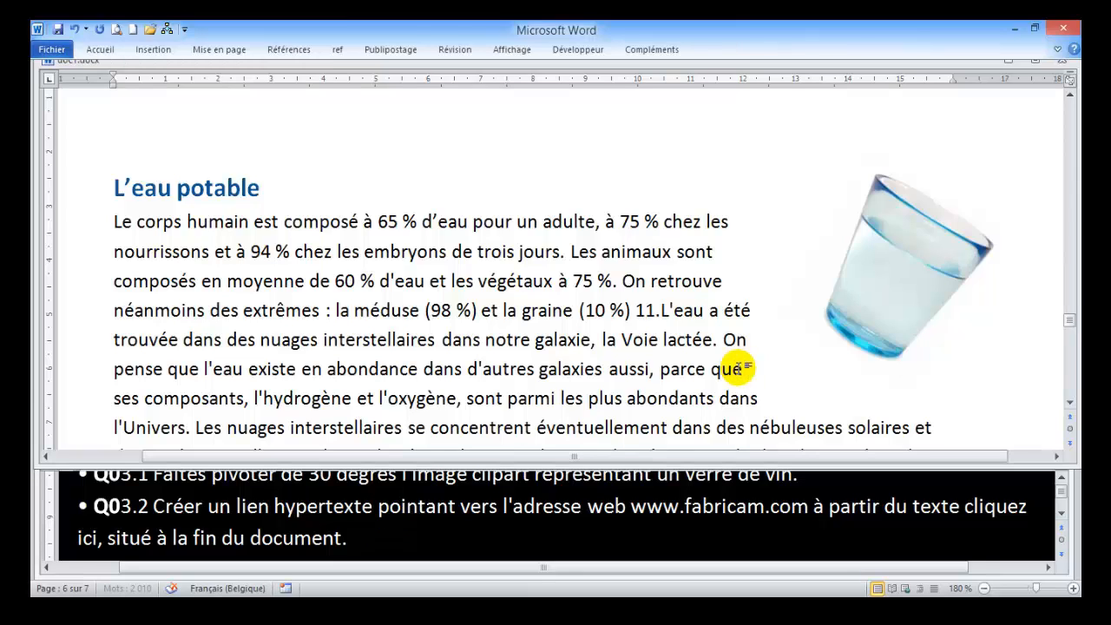
key("ctrl+End")
scroll(640, 317, "up", 3)
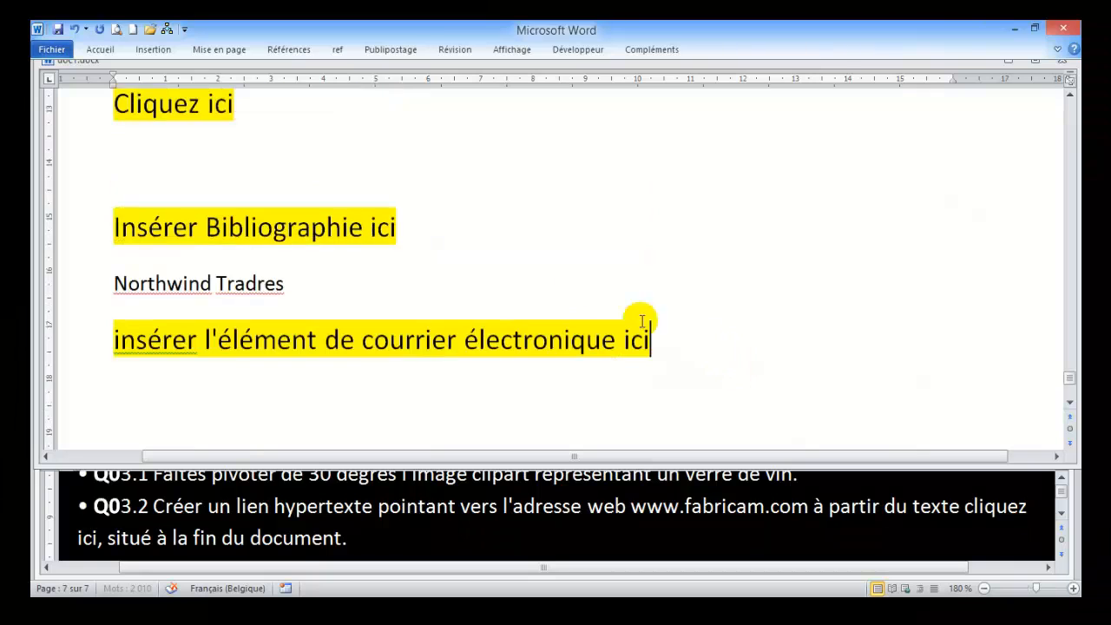
left_click(78, 172)
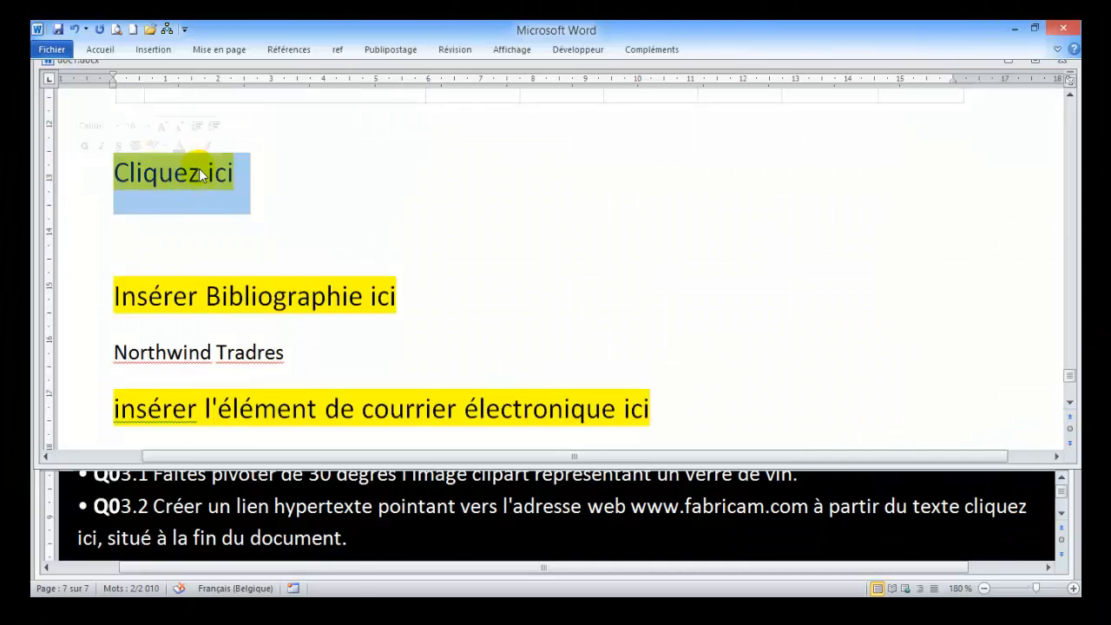
left_click(154, 50)
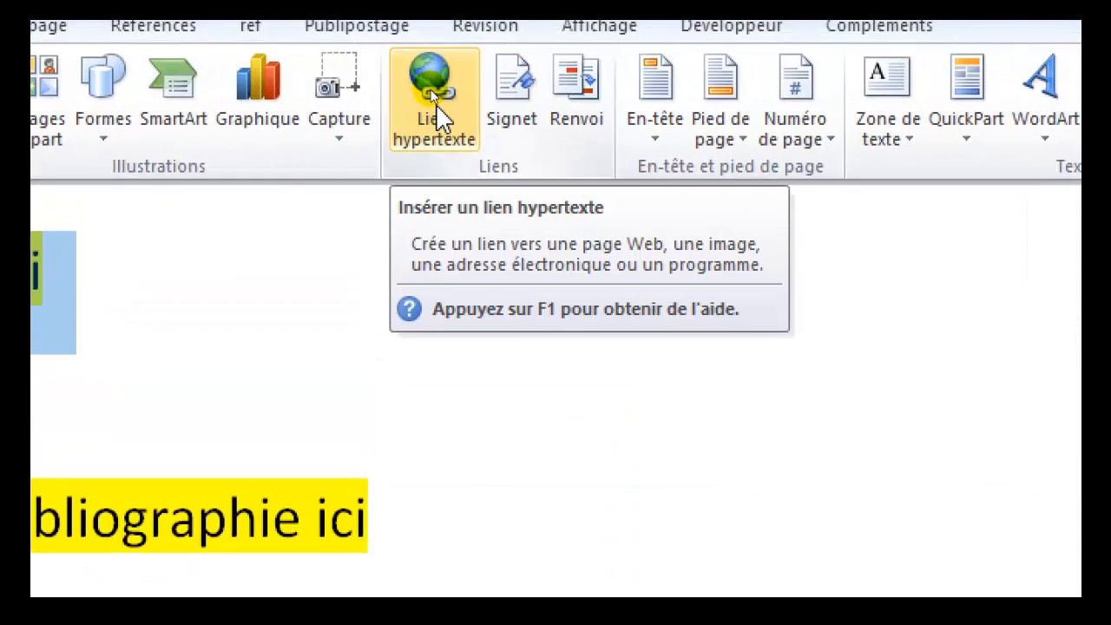
left_click(436, 104)
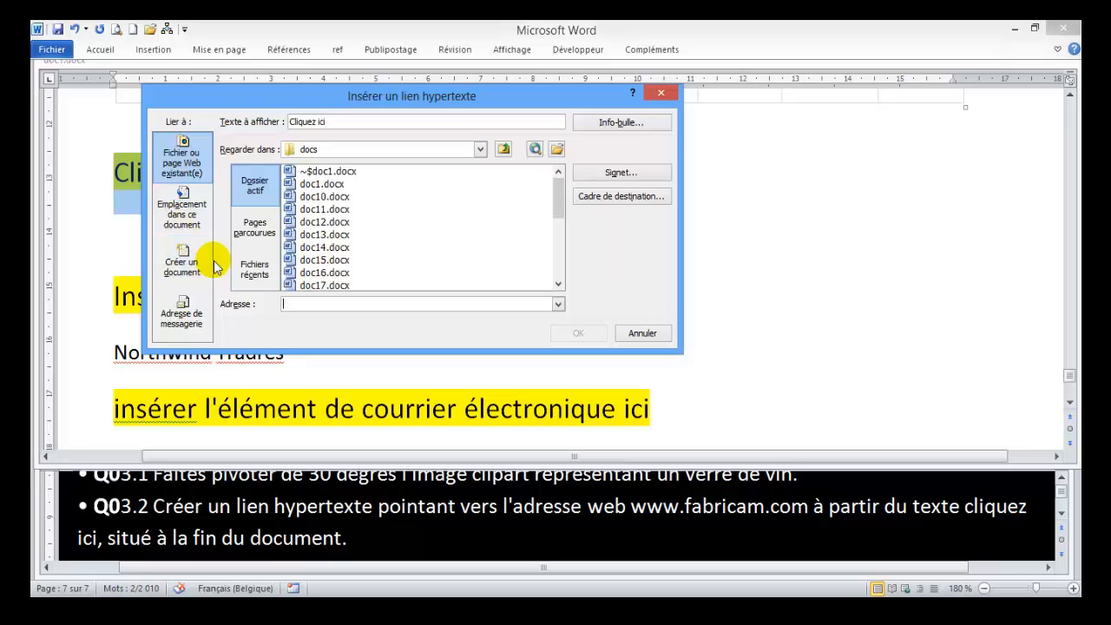
left_click(243, 308)
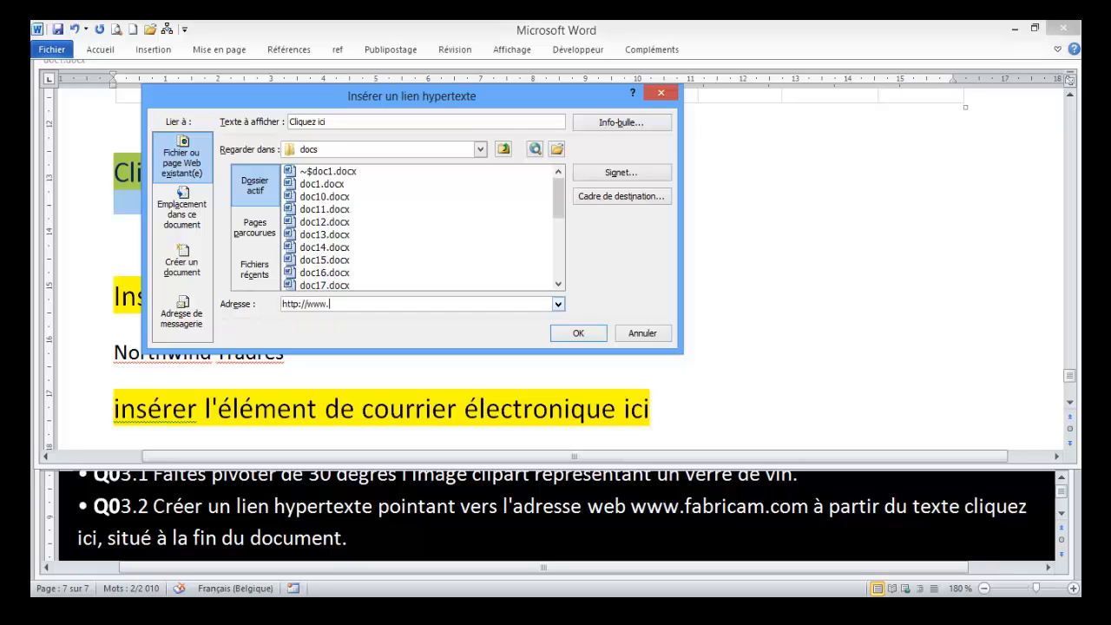
type("www.fabricam.com")
left_click(577, 334)
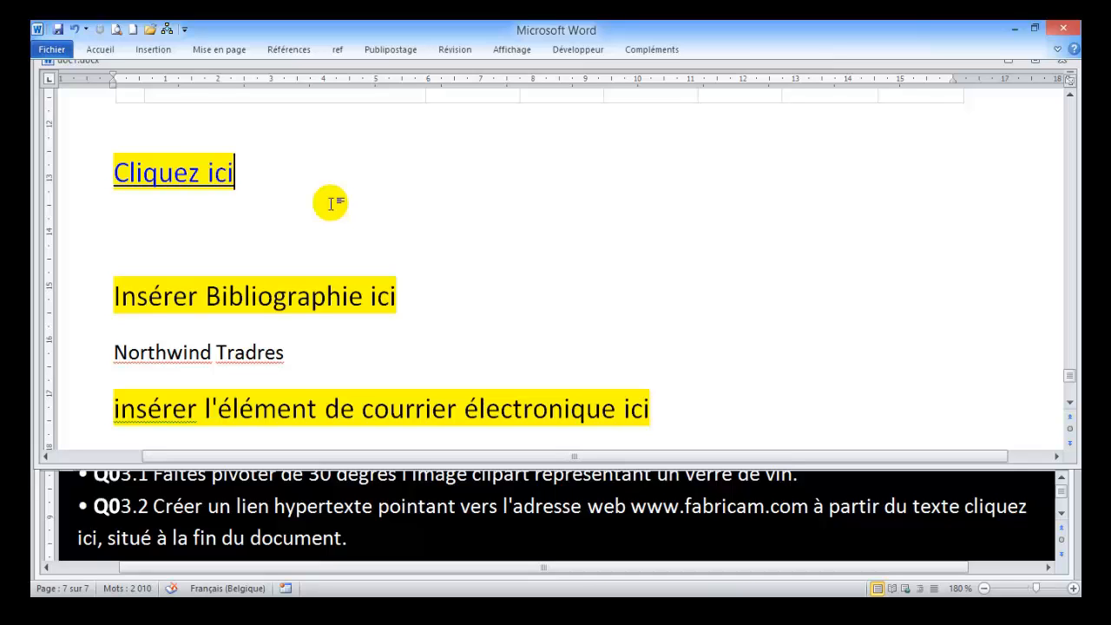
Return to the start of the salt document and read instructions Q04.1 and Q04.2 in Questions.docx
key("ctrl+Home")
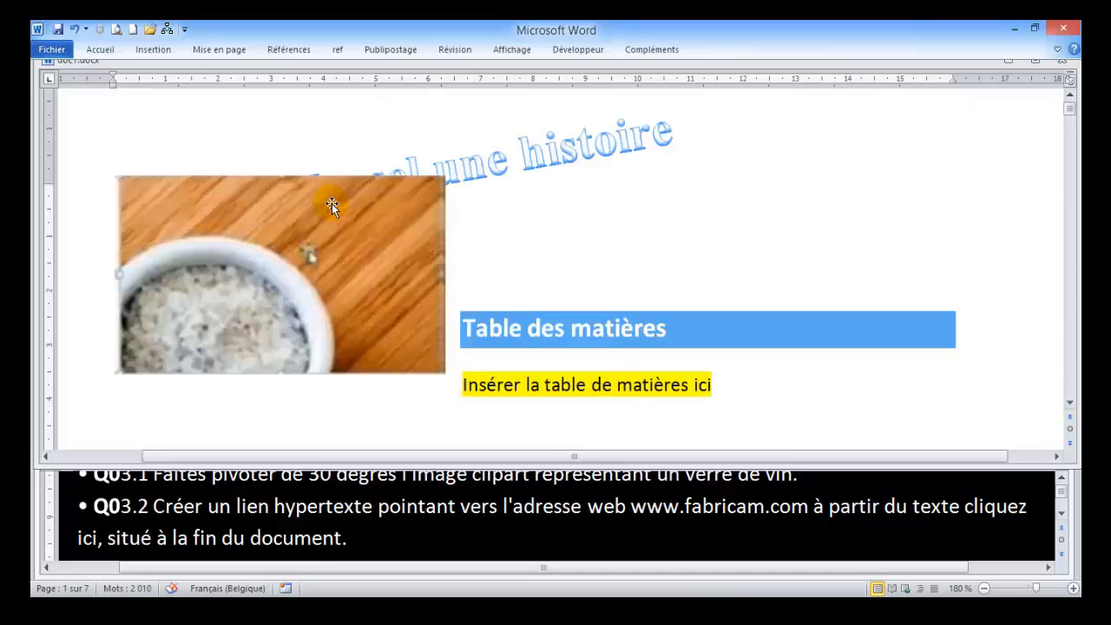
scroll(506, 214, "down", 3)
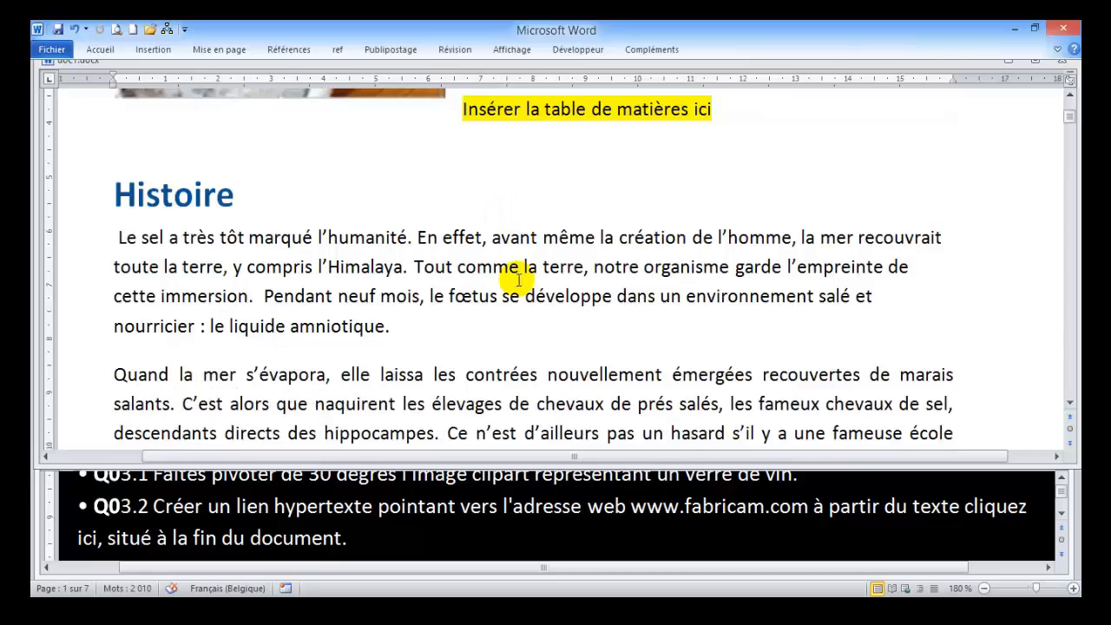
left_click(1063, 514)
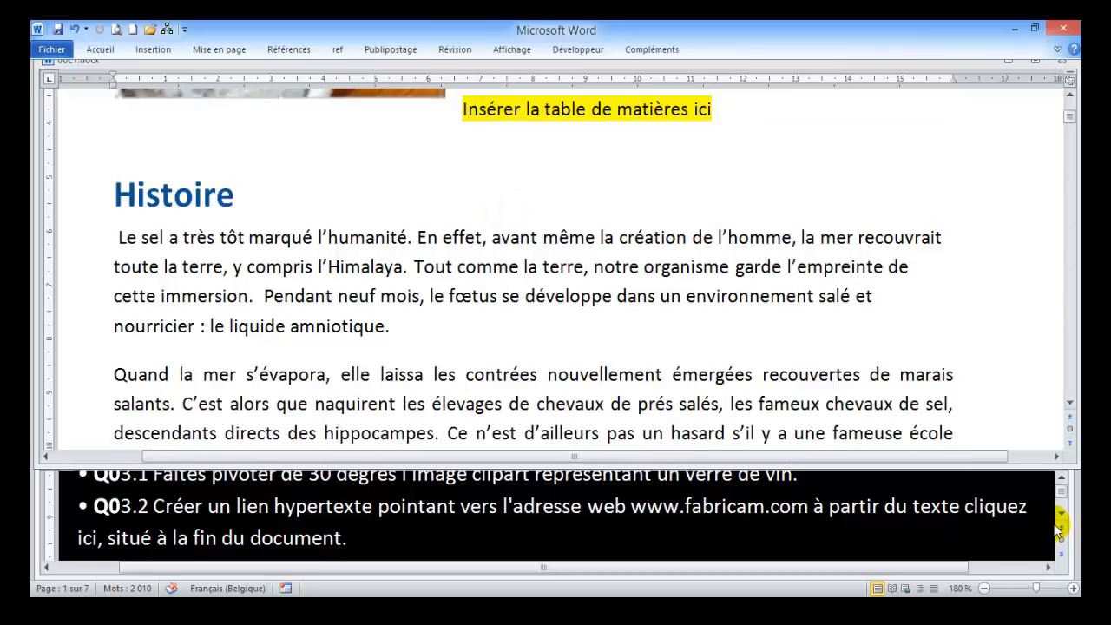
left_click(1062, 515)
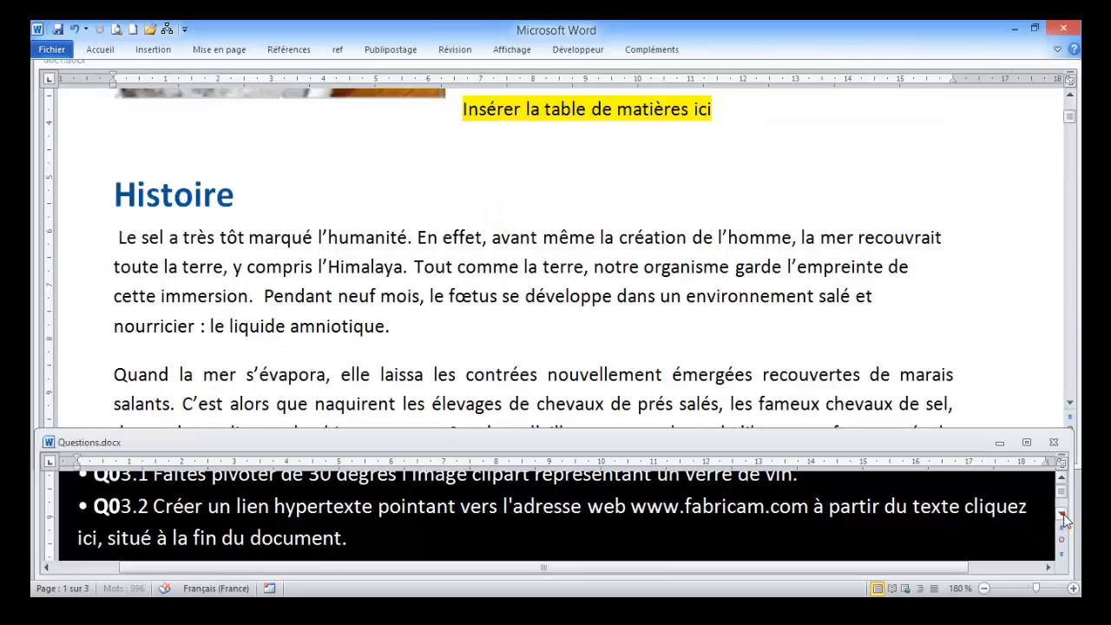
left_click(1062, 515)
left_click(1062, 516)
left_click(1062, 515)
left_click(1062, 515)
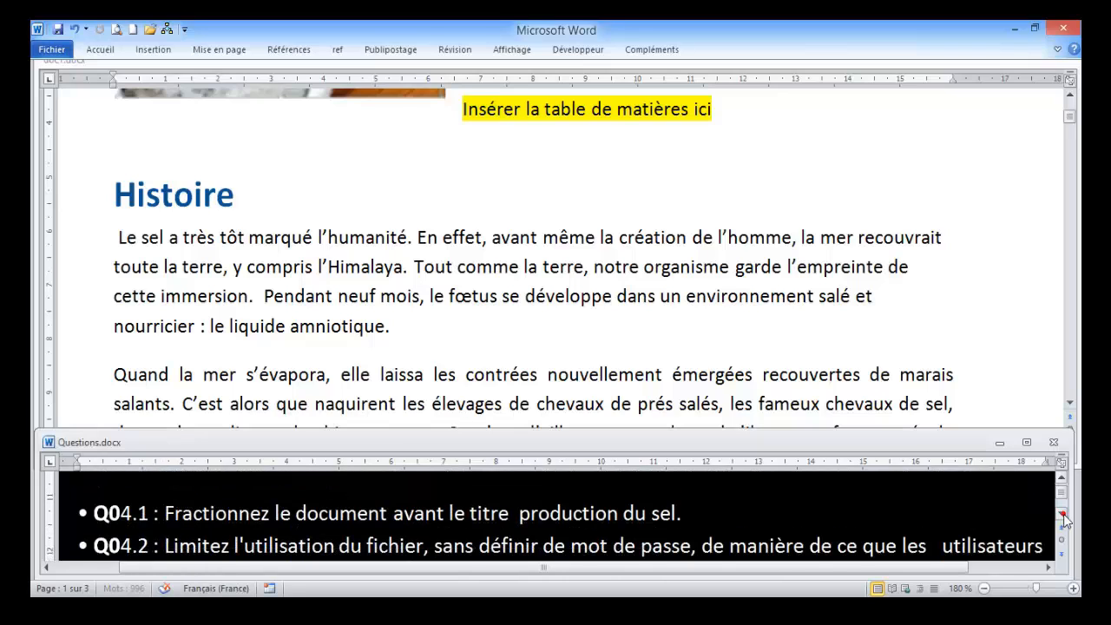
left_click(1062, 515)
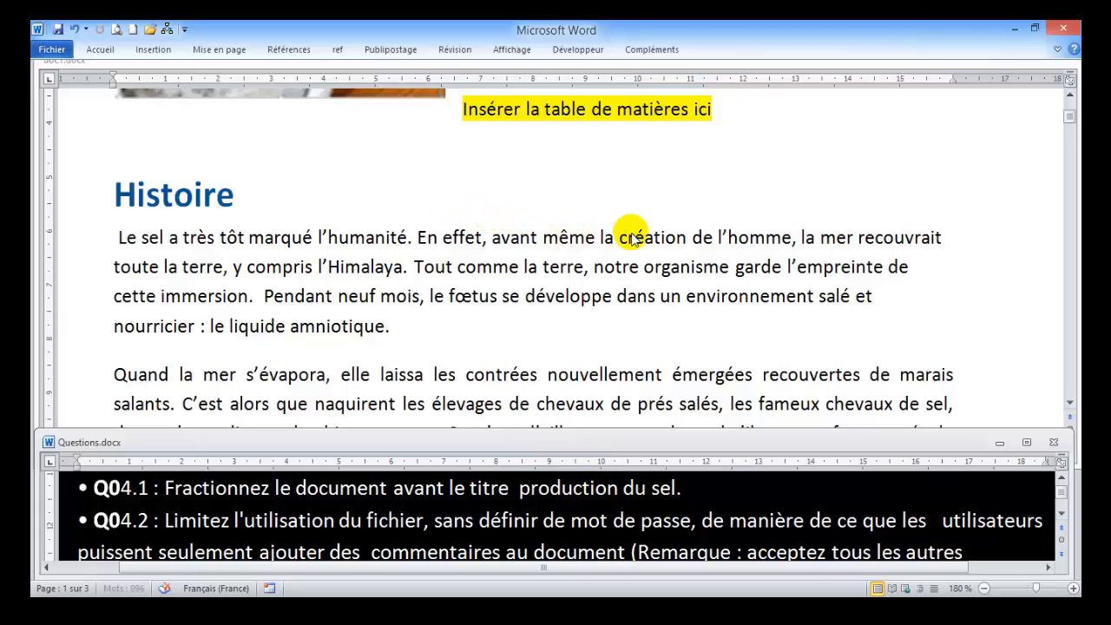
Jump to the "Production de sel" heading through the salt document's heading outline and hide the outline again
left_click(1069, 120)
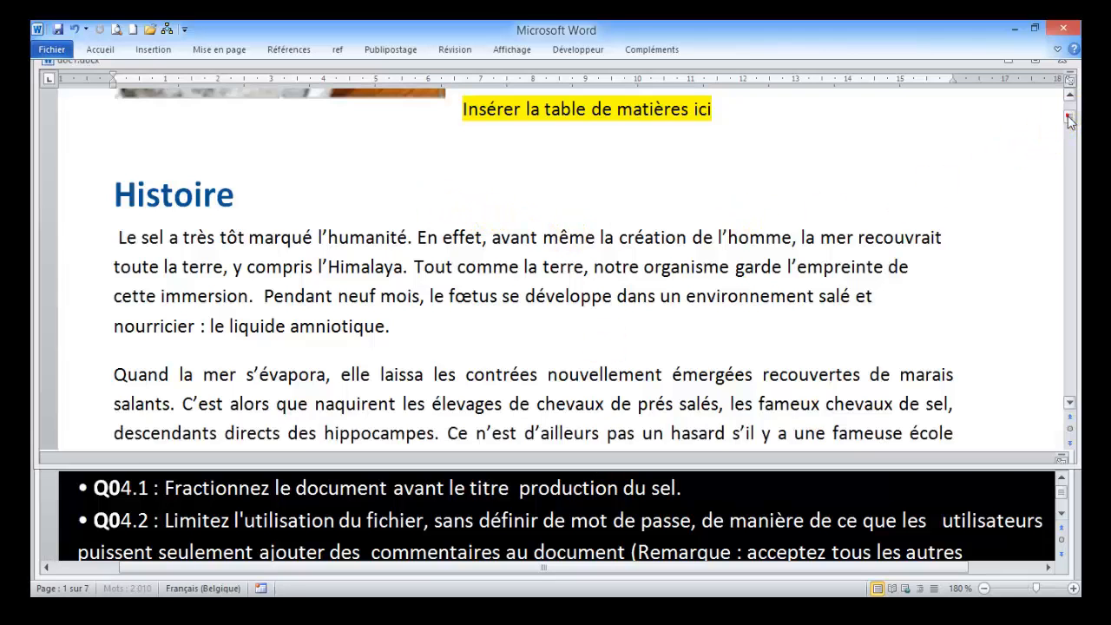
left_click_drag(1069, 120, 1069, 223)
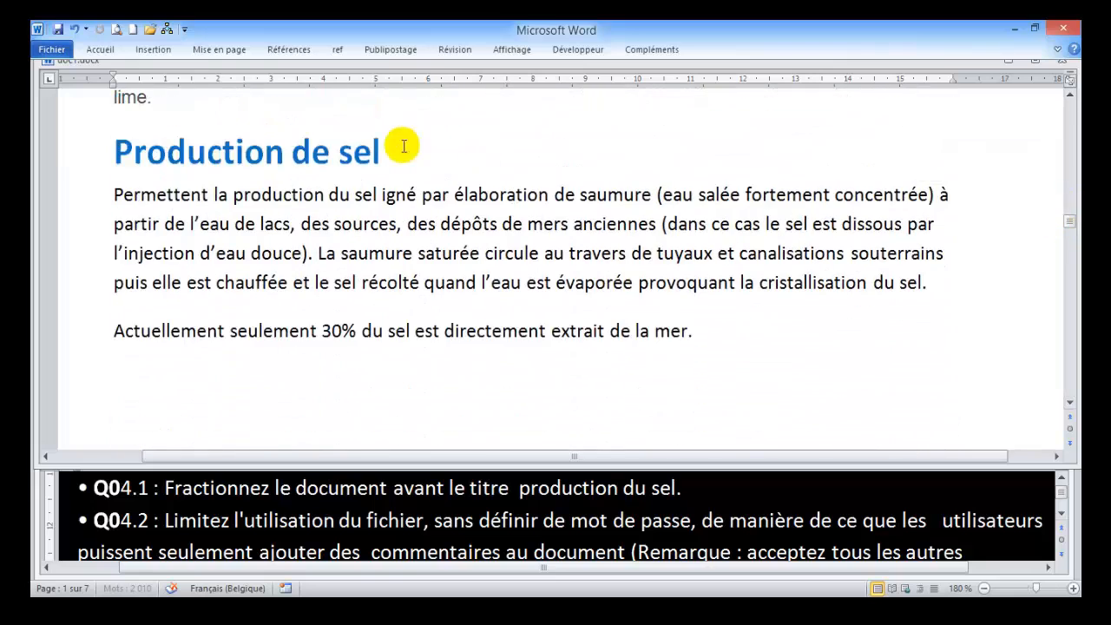
left_click(510, 54)
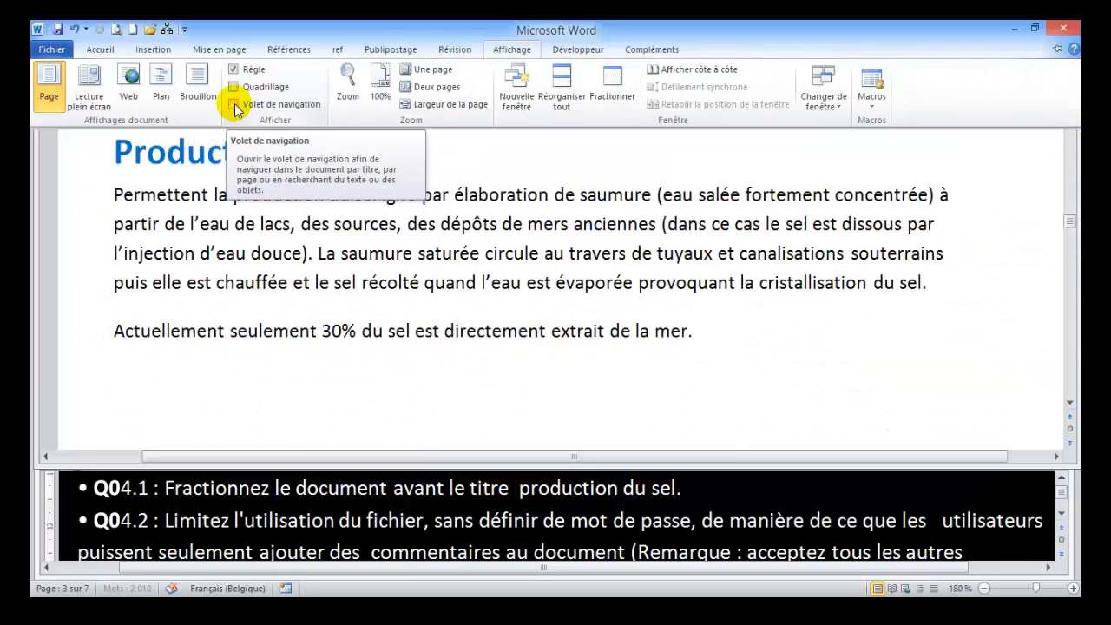
left_click(233, 111)
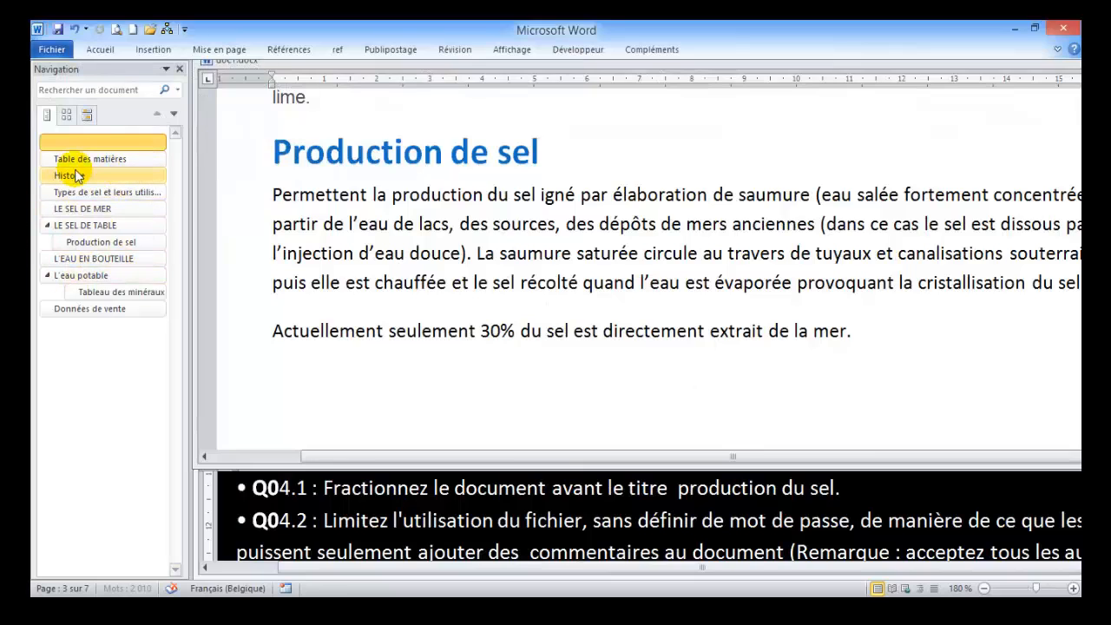
left_click(97, 247)
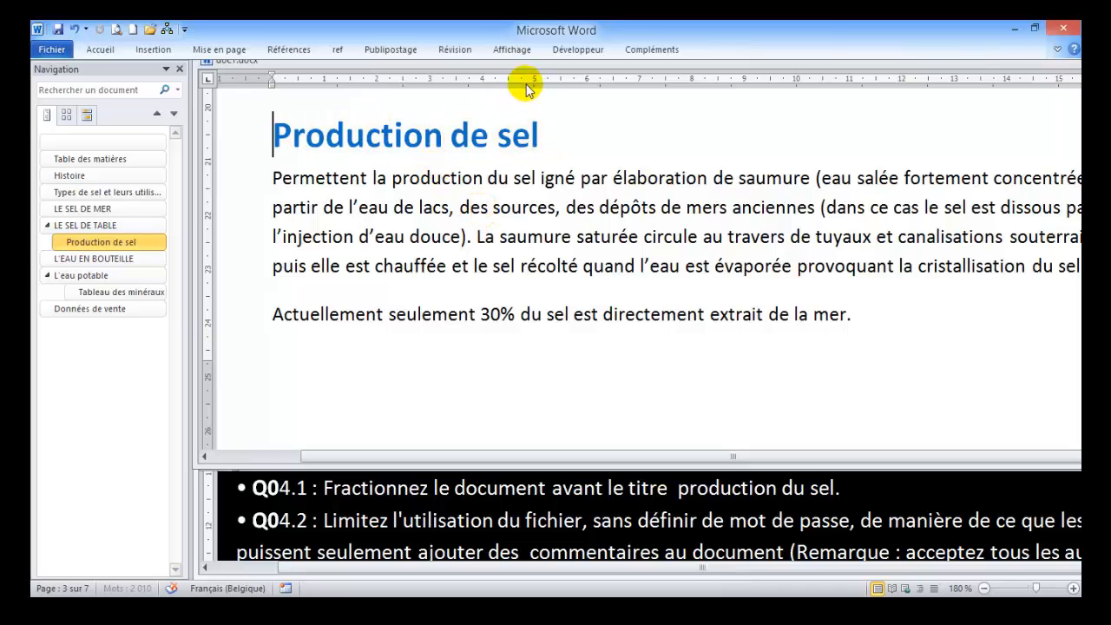
left_click(180, 68)
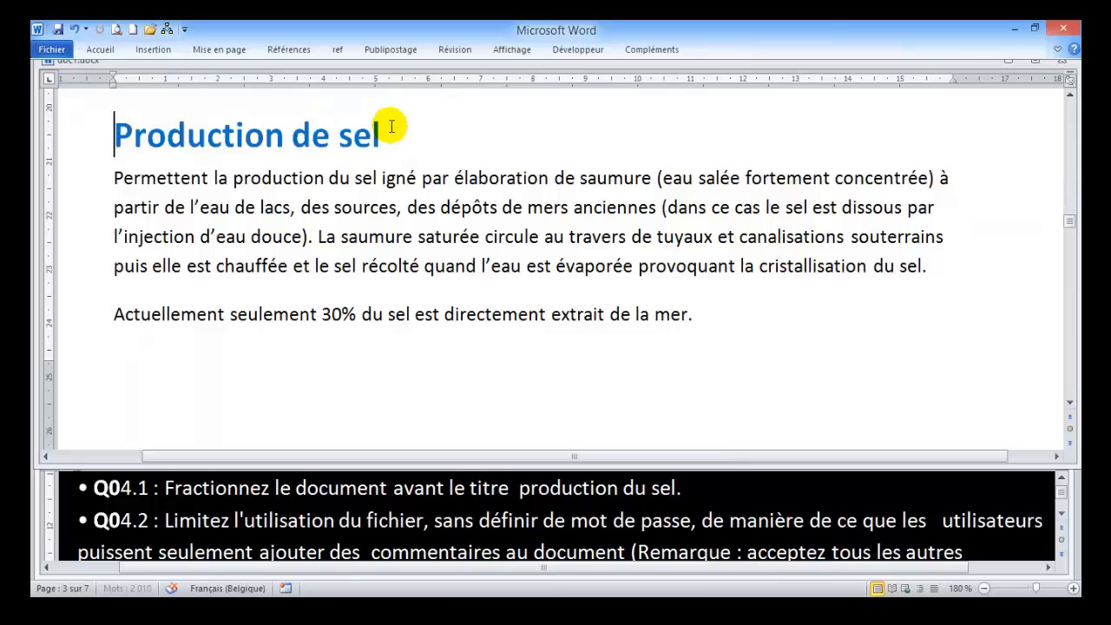
Split the salt document's window just above the "Production de sel" heading
left_click(519, 52)
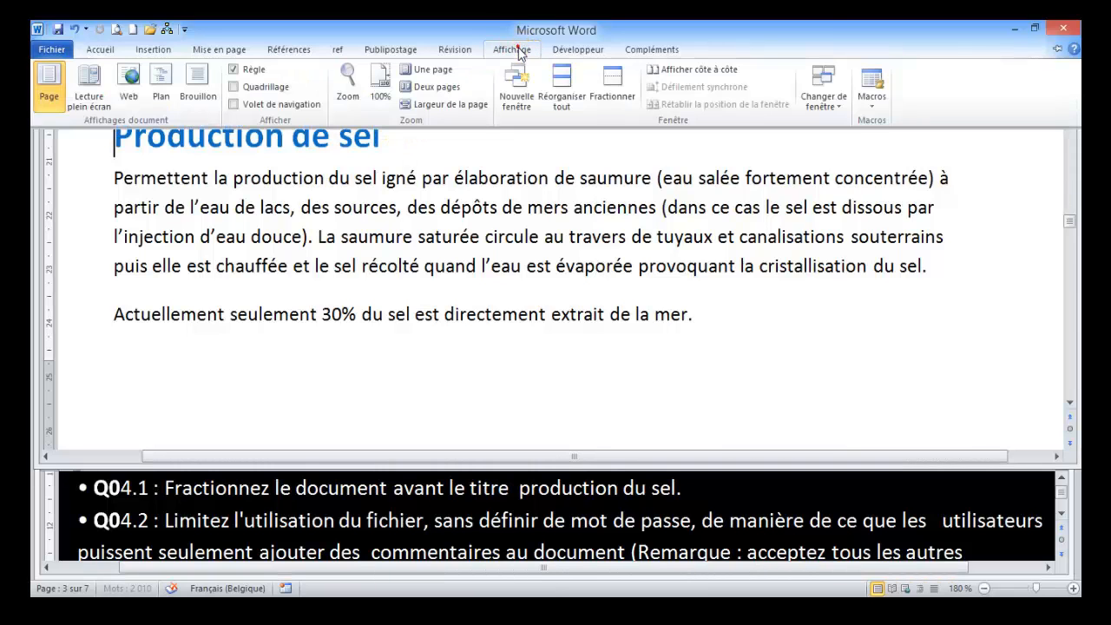
left_click(613, 97)
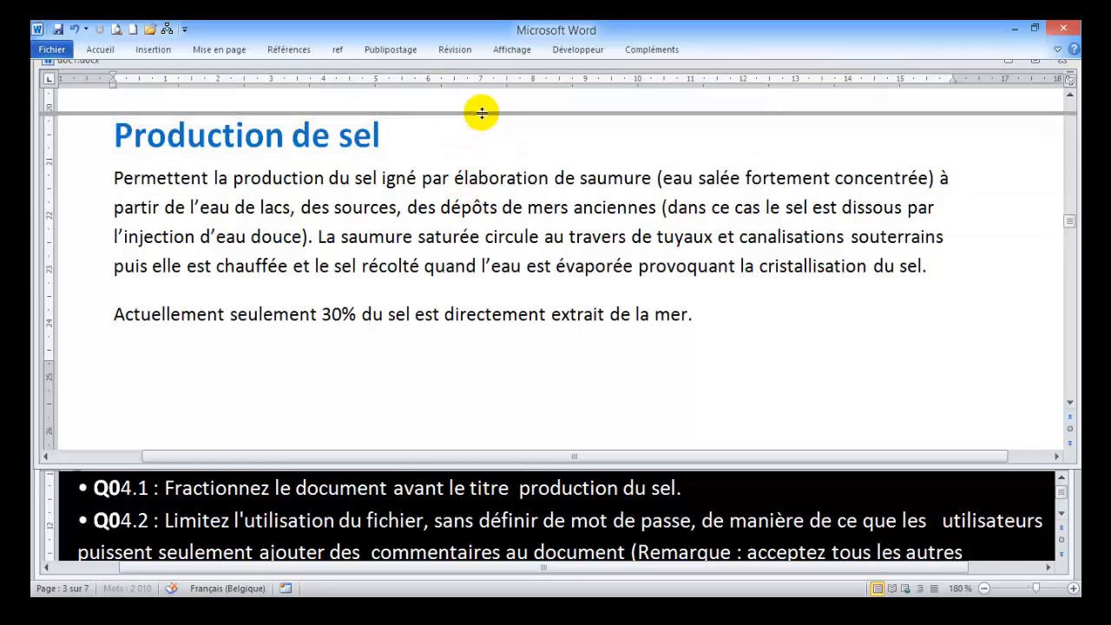
left_click(482, 113)
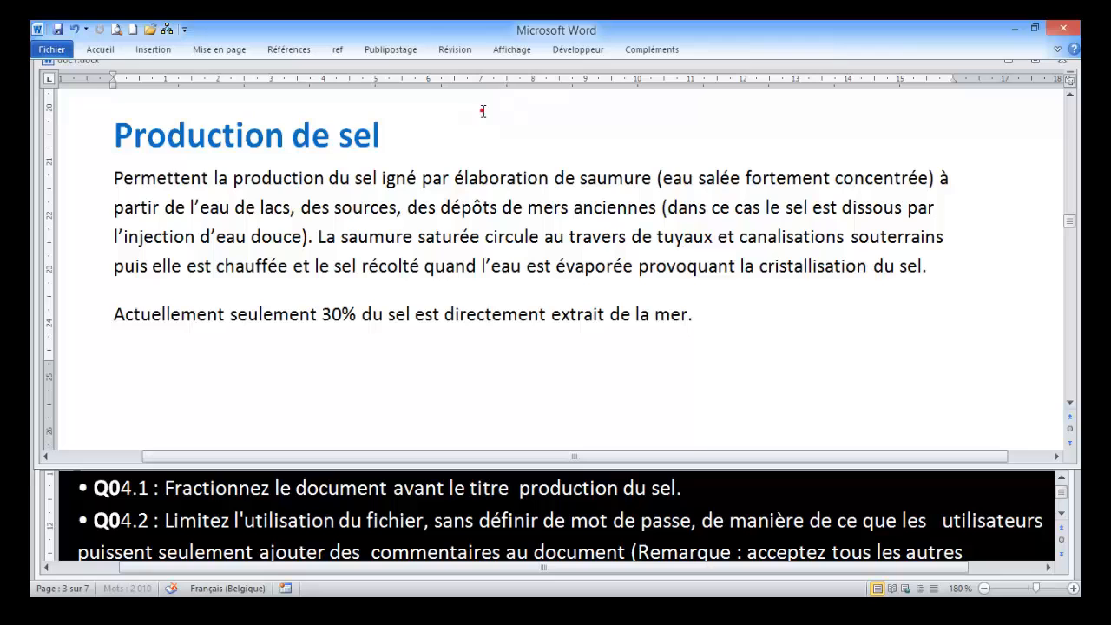
Redo the salt document's window split, placing the divider between the preceding paragraph and the "Production de sel" heading
scroll(476, 140, "up", 1)
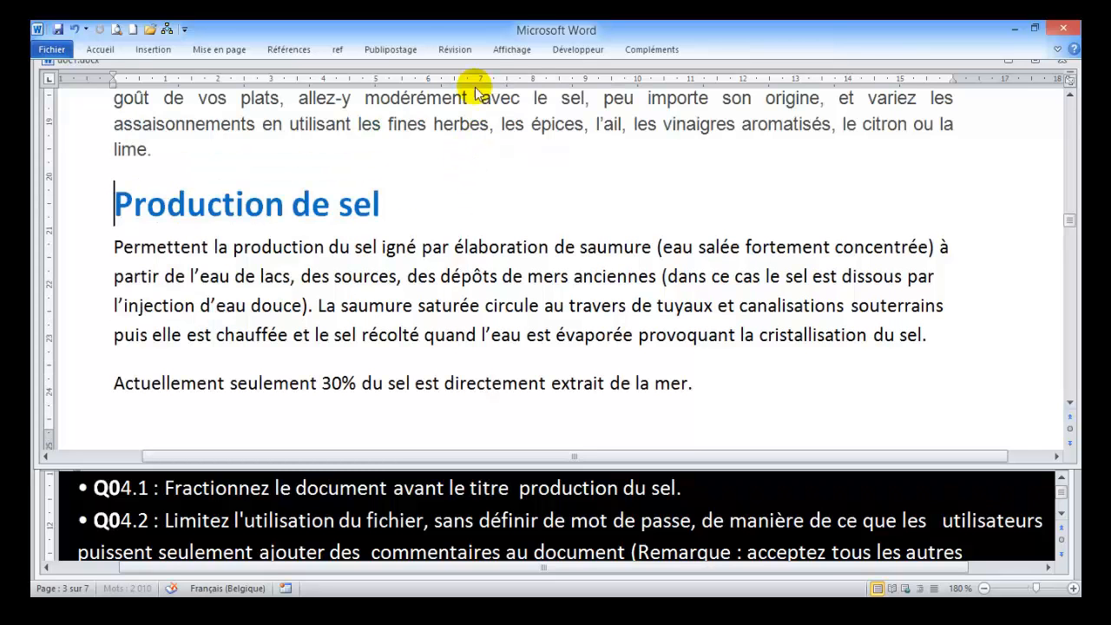
left_click(512, 49)
left_click(610, 101)
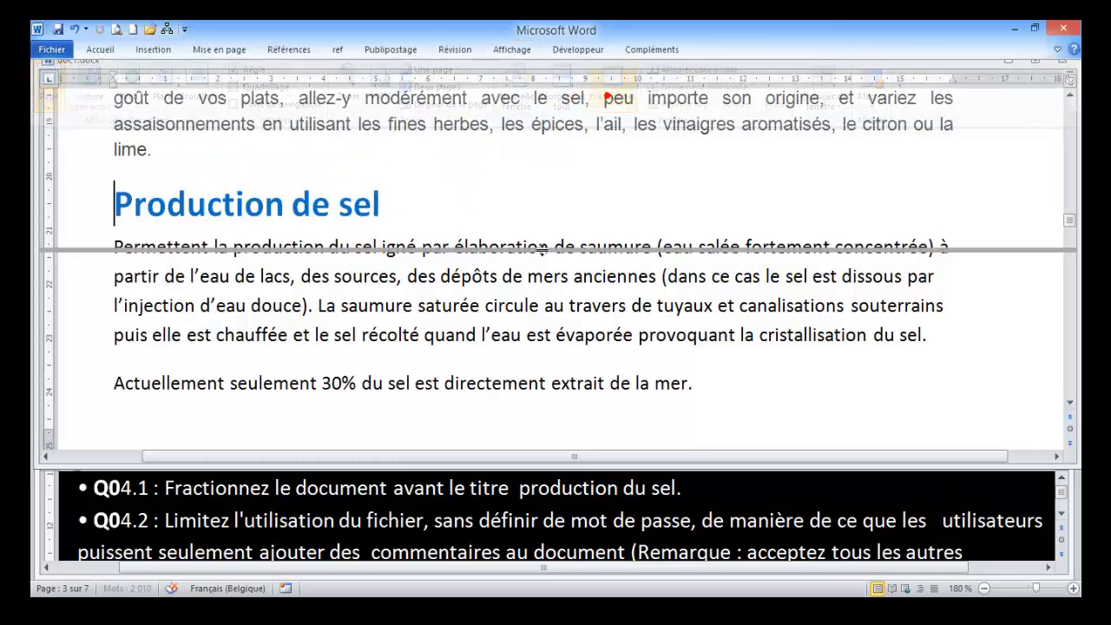
left_click(441, 173)
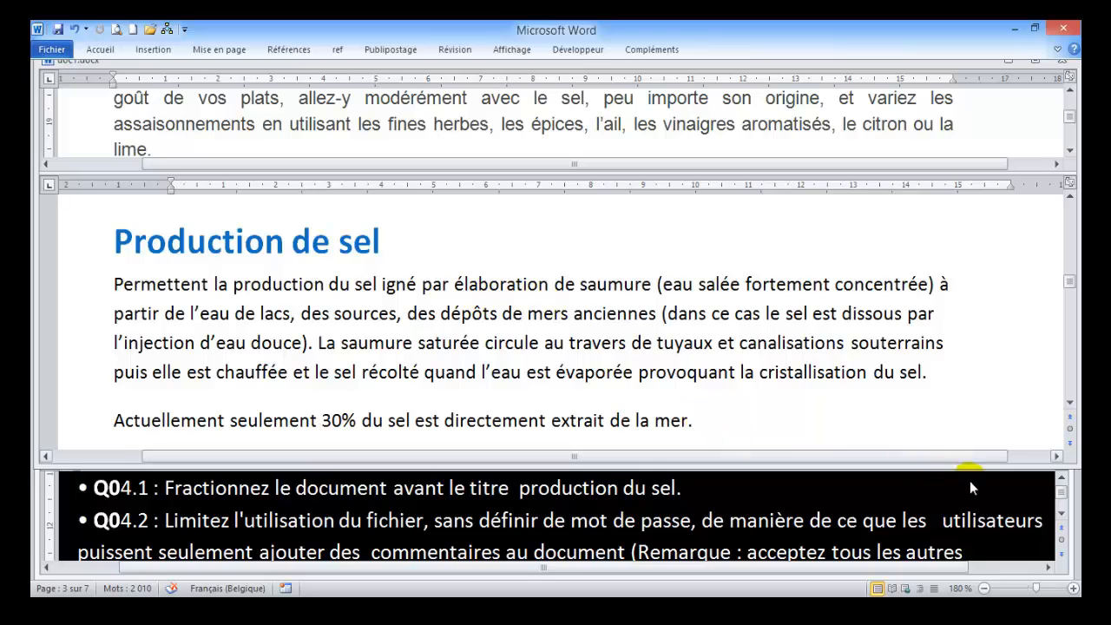
Following Q04.2 in Questions.docx, restrict editing to "Commentaires" only and start enforcing the protection without a password
left_click(1060, 518)
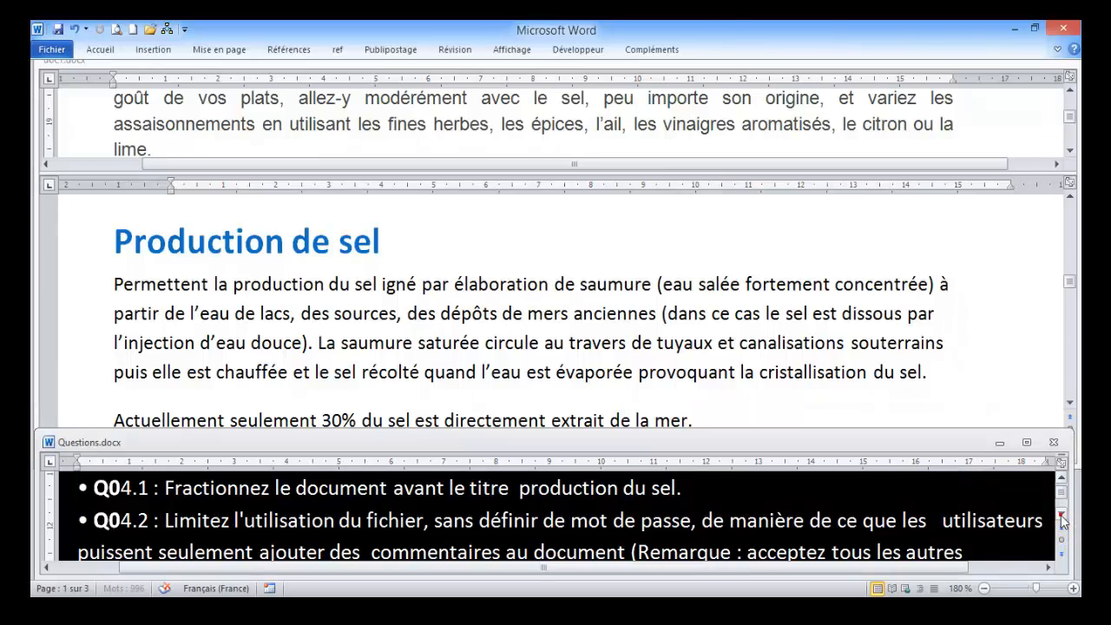
left_click(1060, 518)
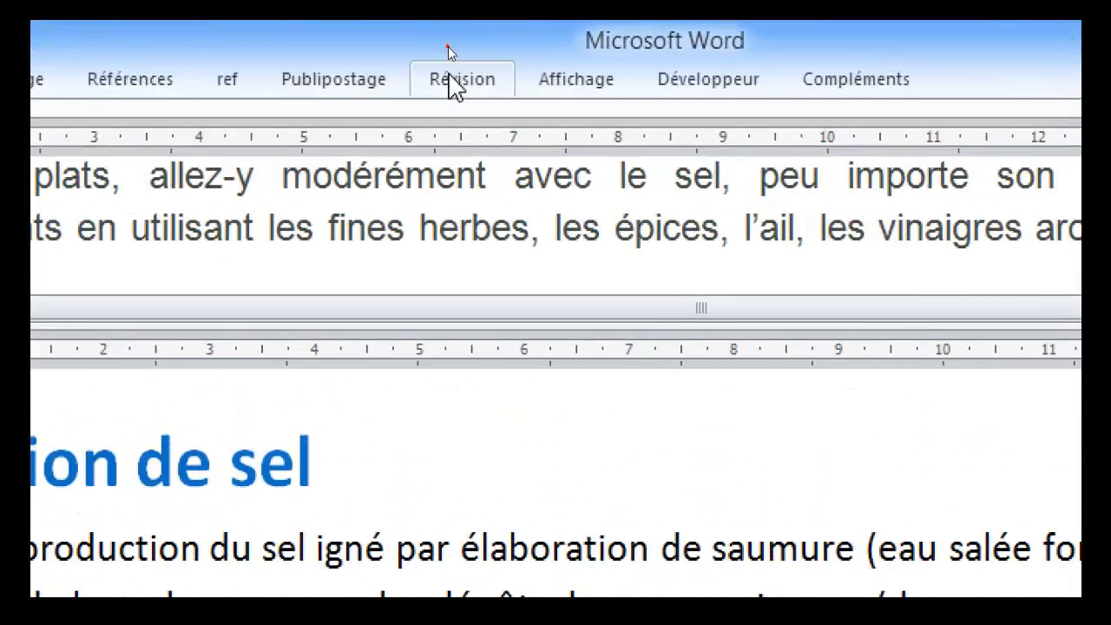
left_click(453, 50)
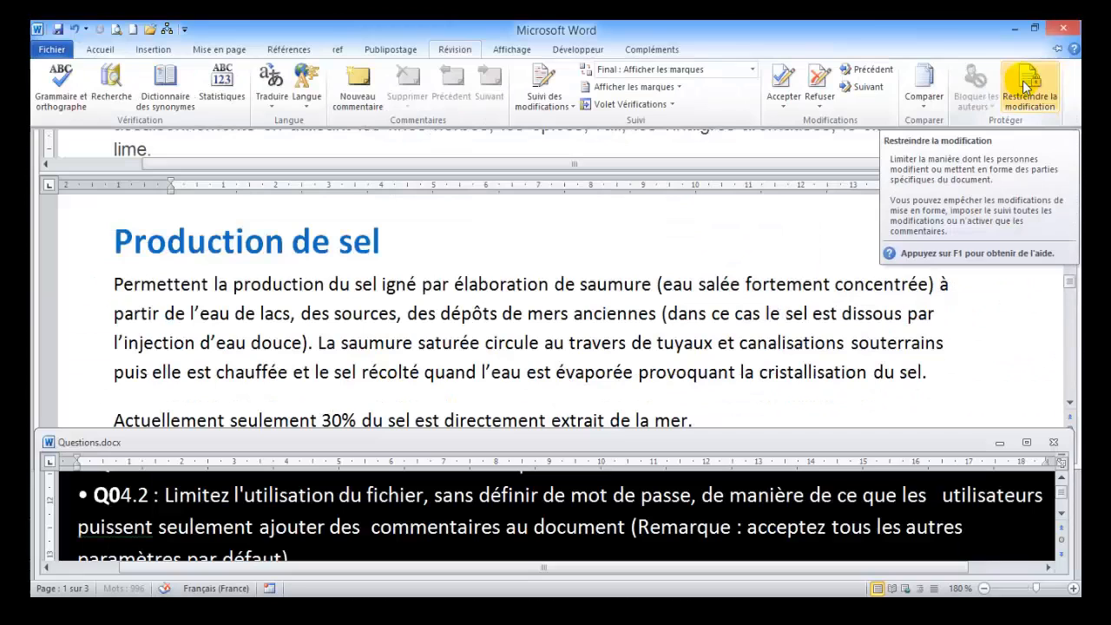
left_click(1032, 94)
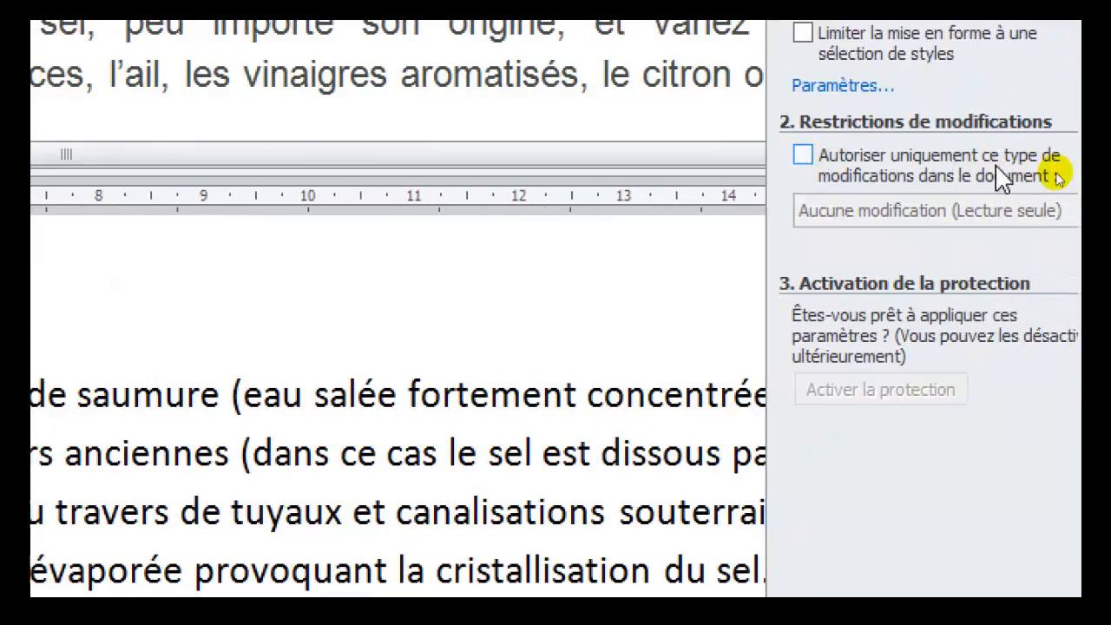
left_click(803, 154)
left_click(919, 215)
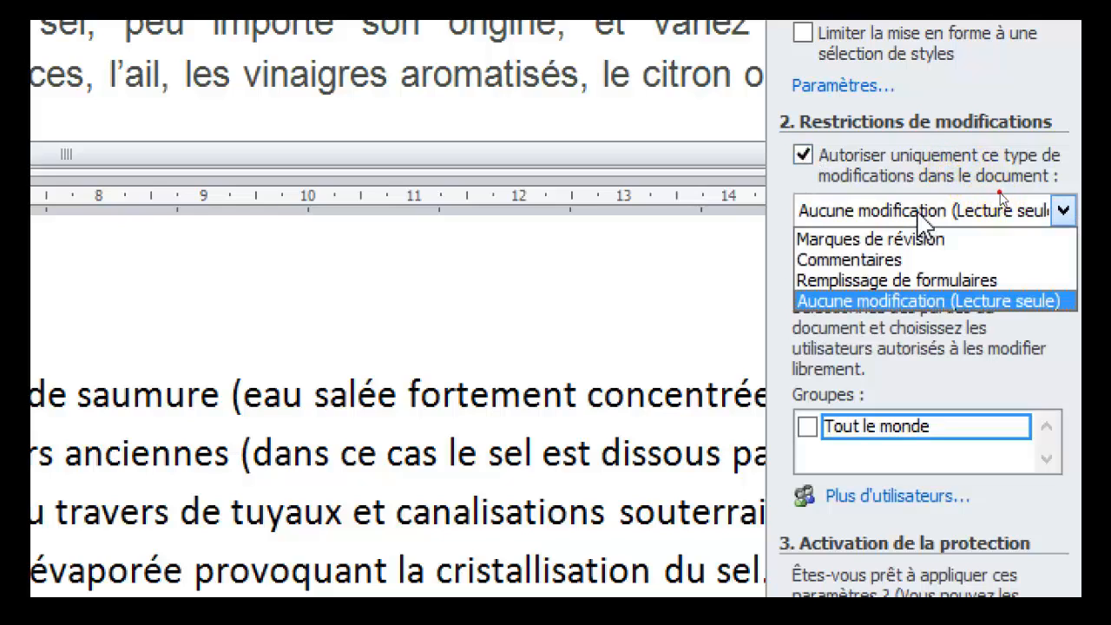
left_click(900, 261)
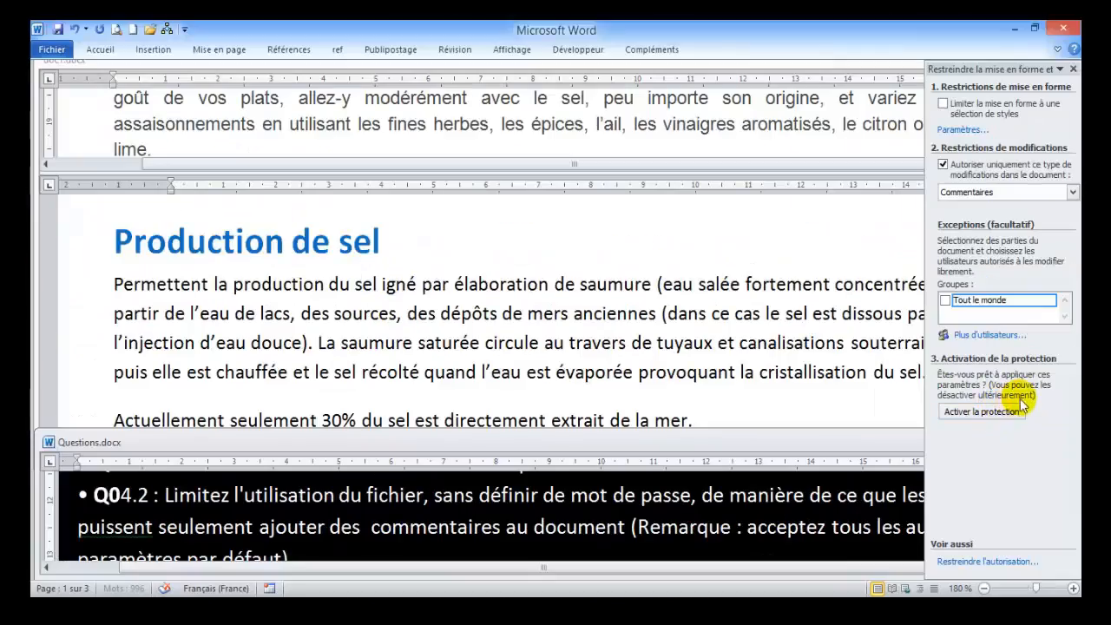
left_click(927, 412)
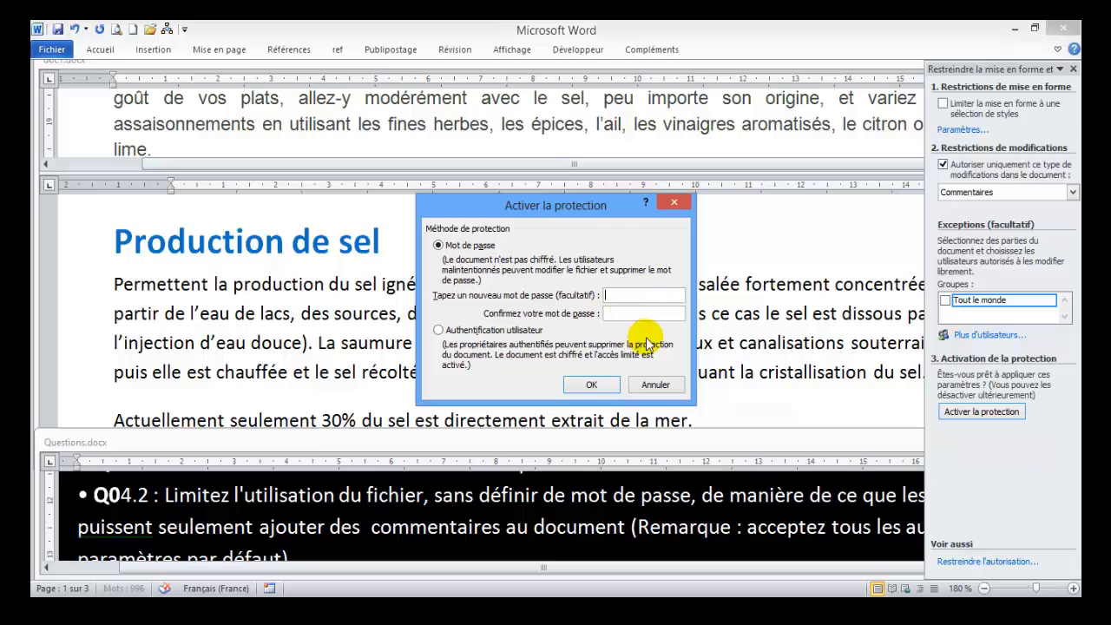
left_click(600, 391)
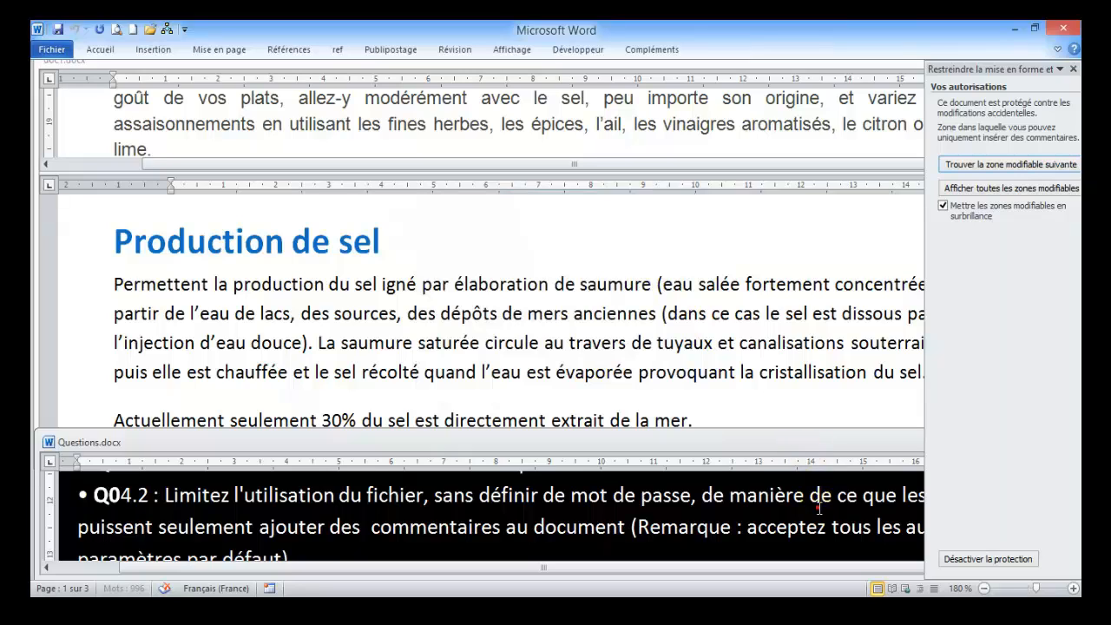
Stop the document protection, dismiss the editing restrictions and bring up instruction Q05.1 in Questions.docx
scroll(760, 509, "down", 1)
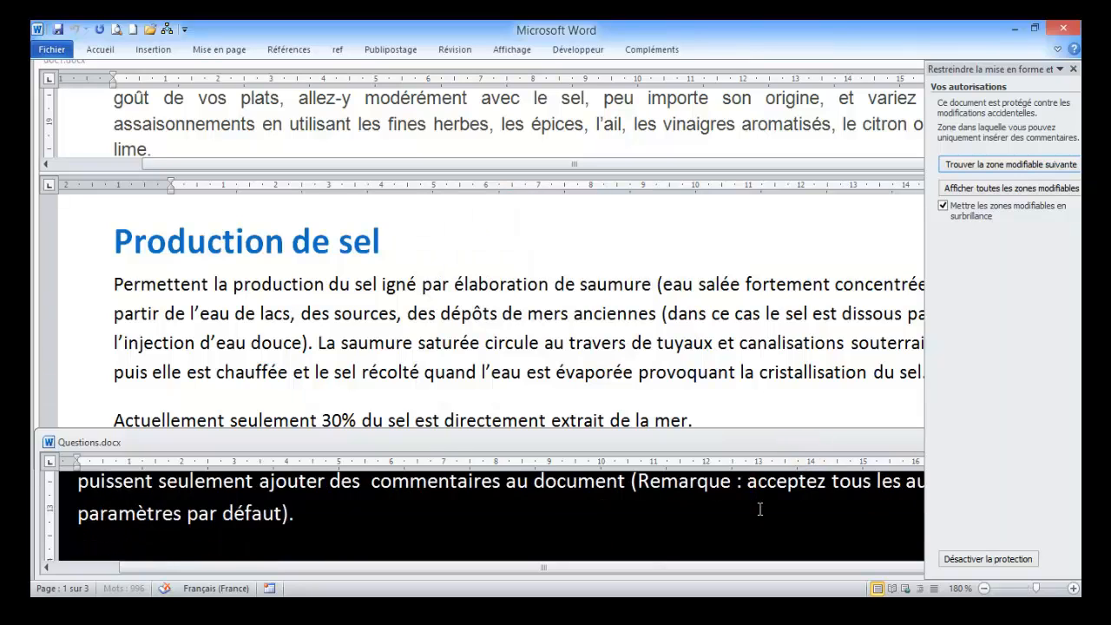
scroll(759, 510, "down", 2)
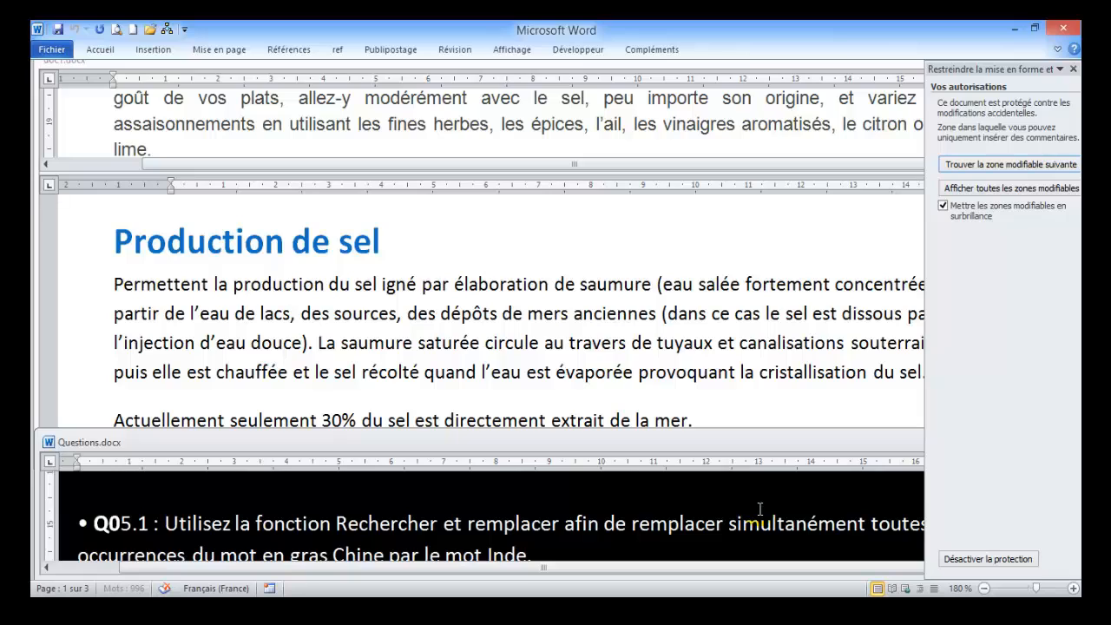
scroll(759, 509, "down", 1)
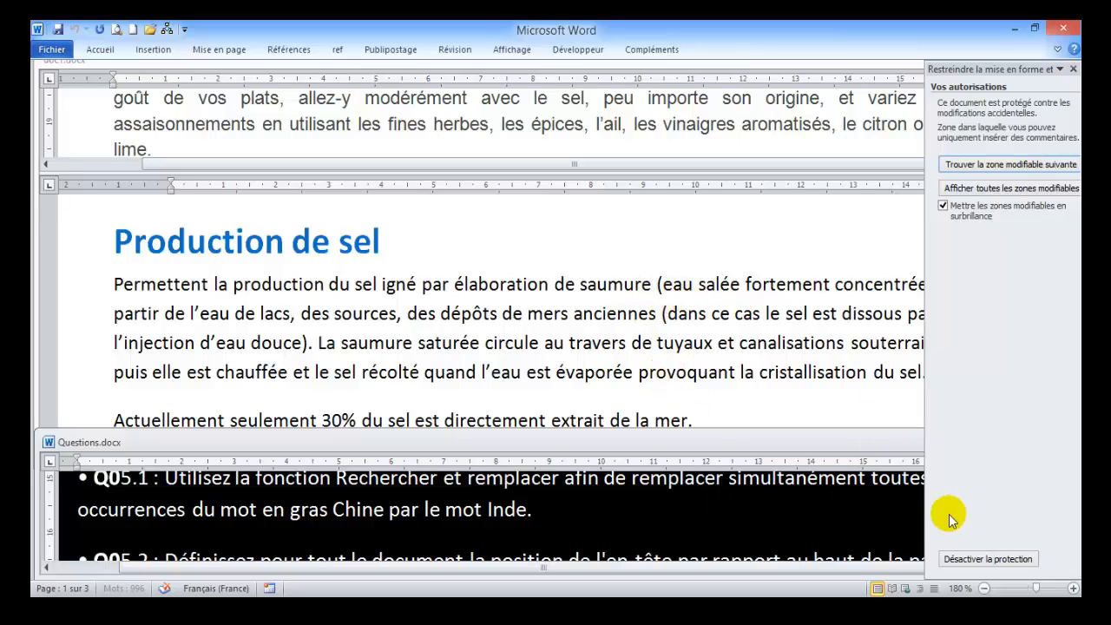
left_click(966, 562)
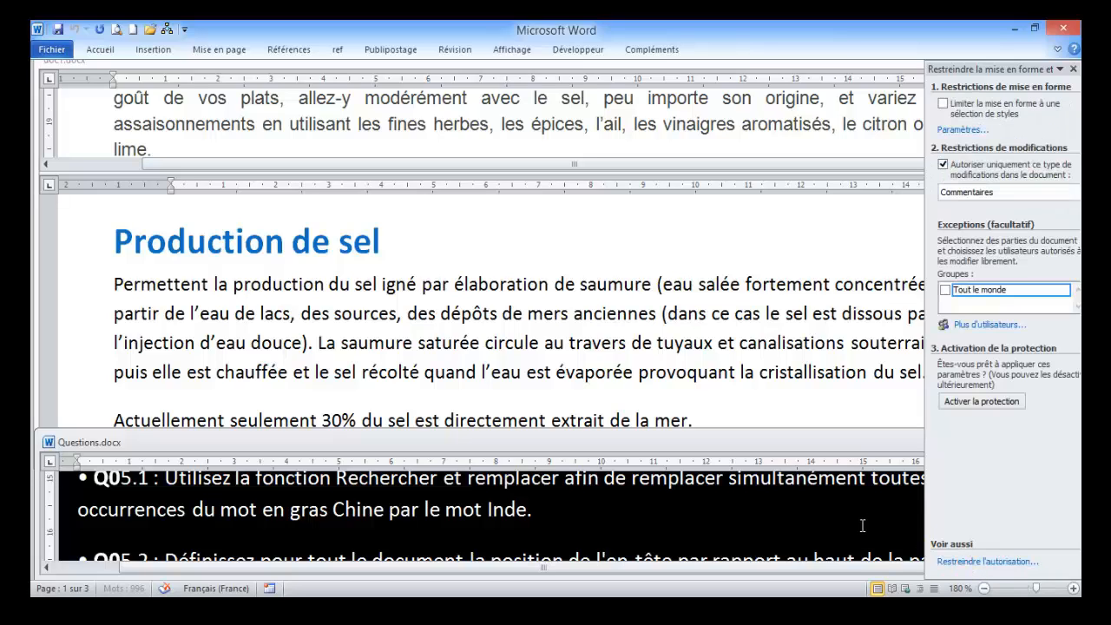
left_click(1073, 68)
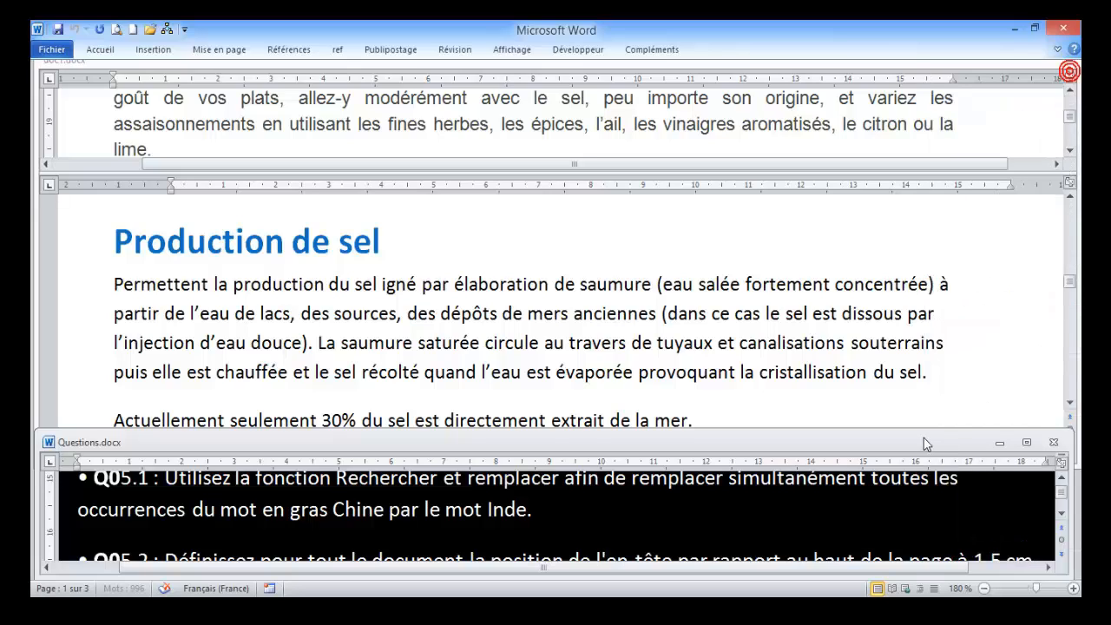
left_click(1060, 480)
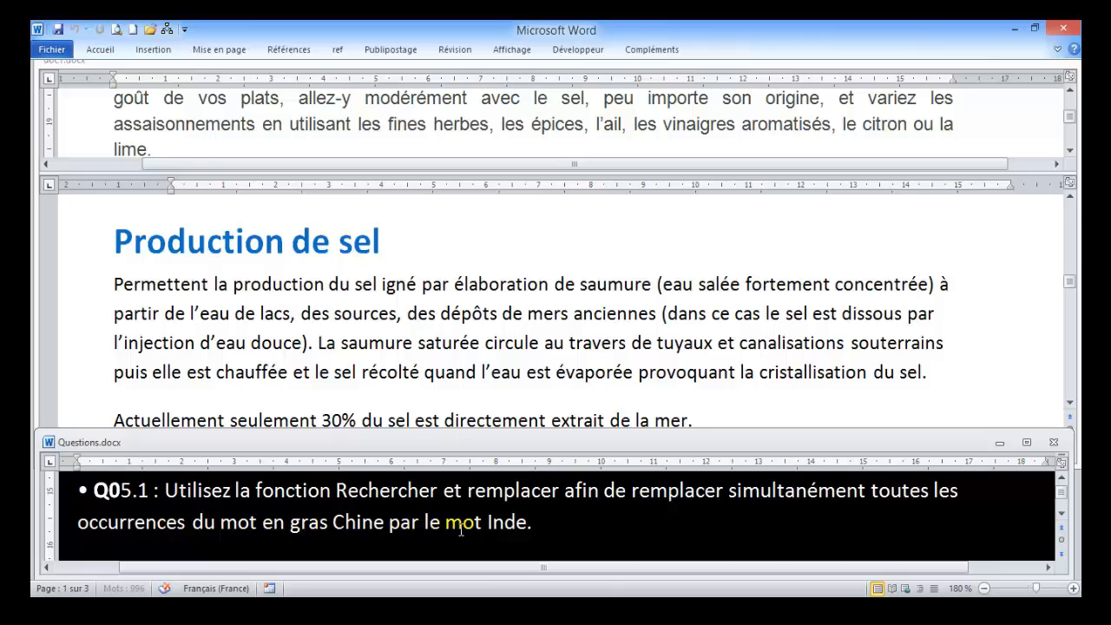
Set up a find and replace that searches for "Chine" in bold (Gras), clearing the existing replacement text
left_click(101, 49)
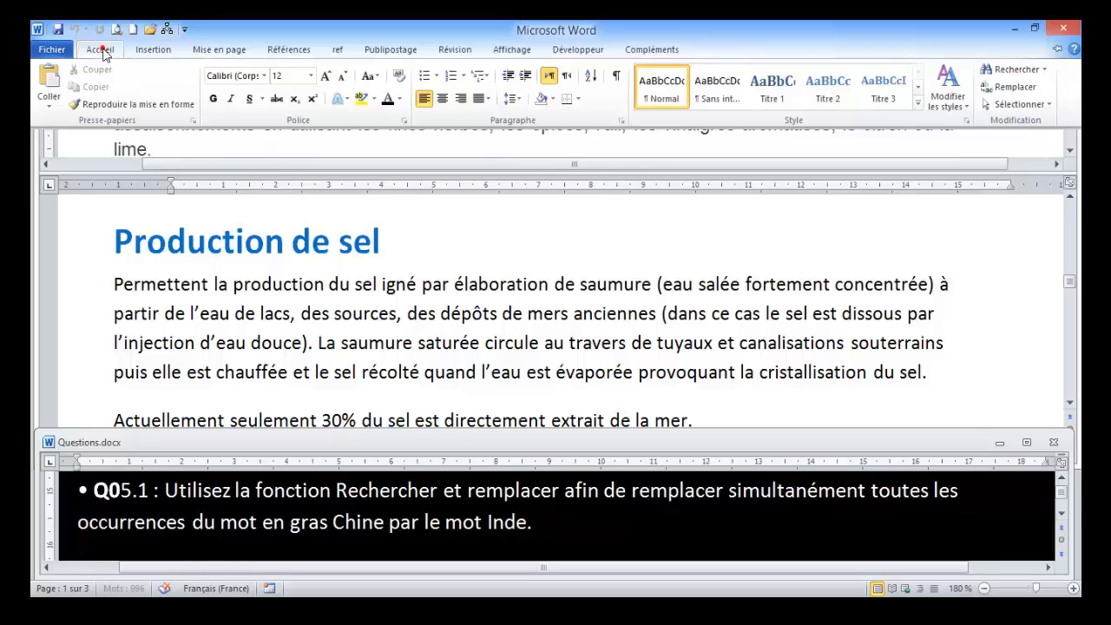
left_click(1017, 88)
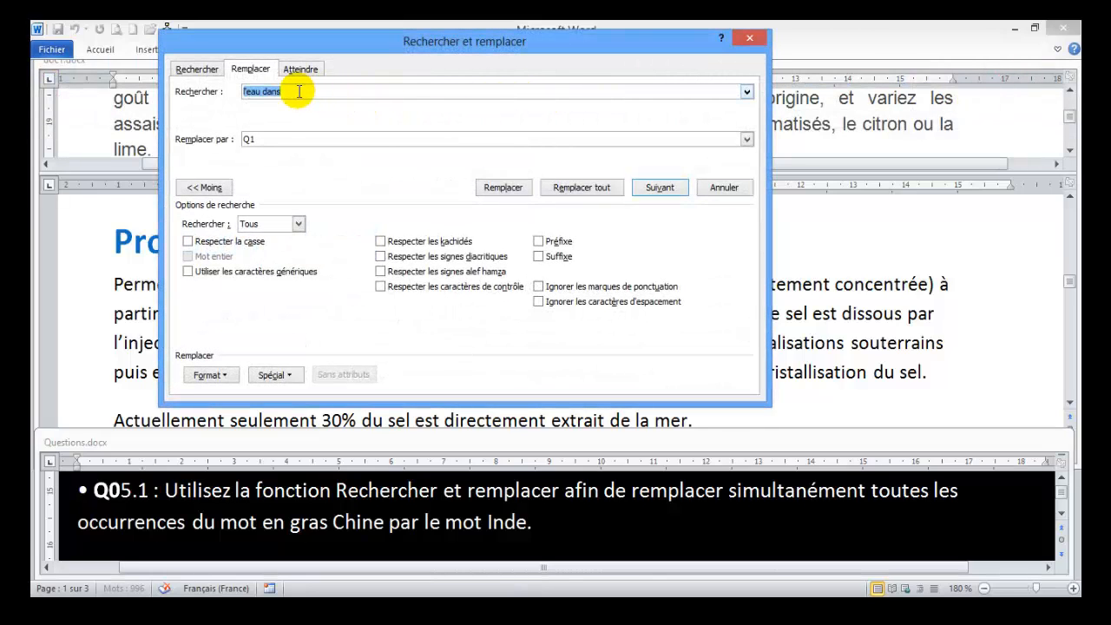
type("Chine")
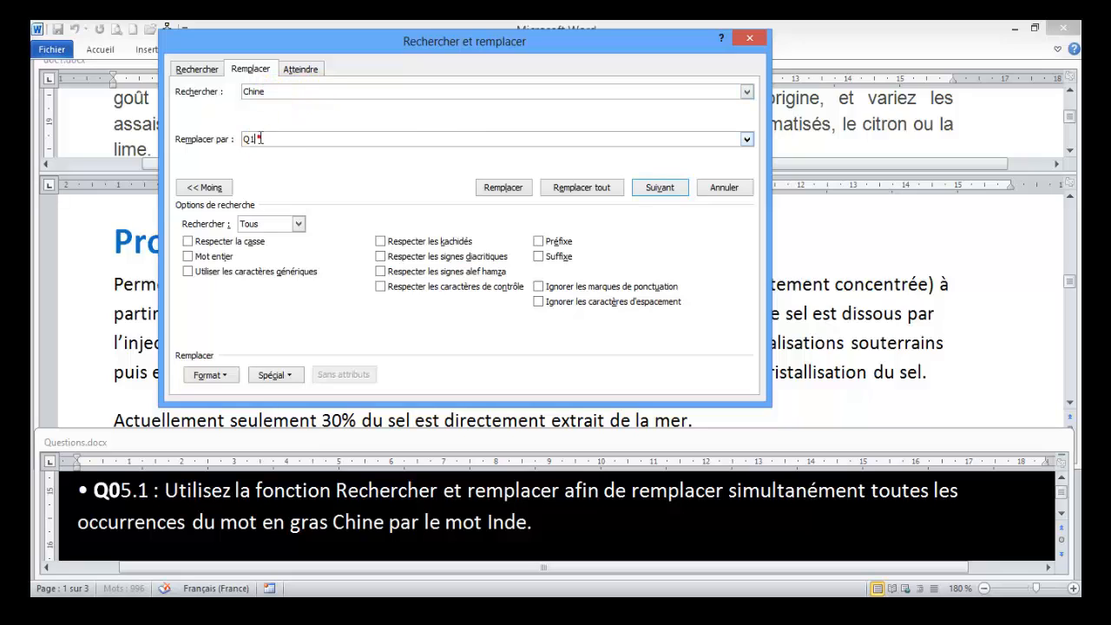
double_click(251, 139)
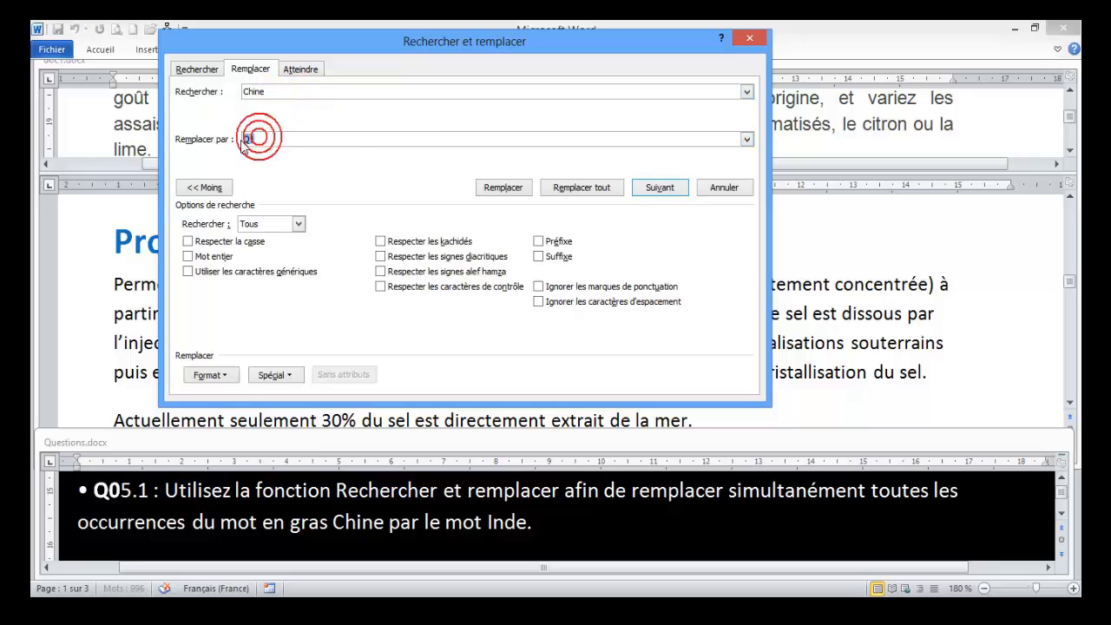
left_click(262, 93)
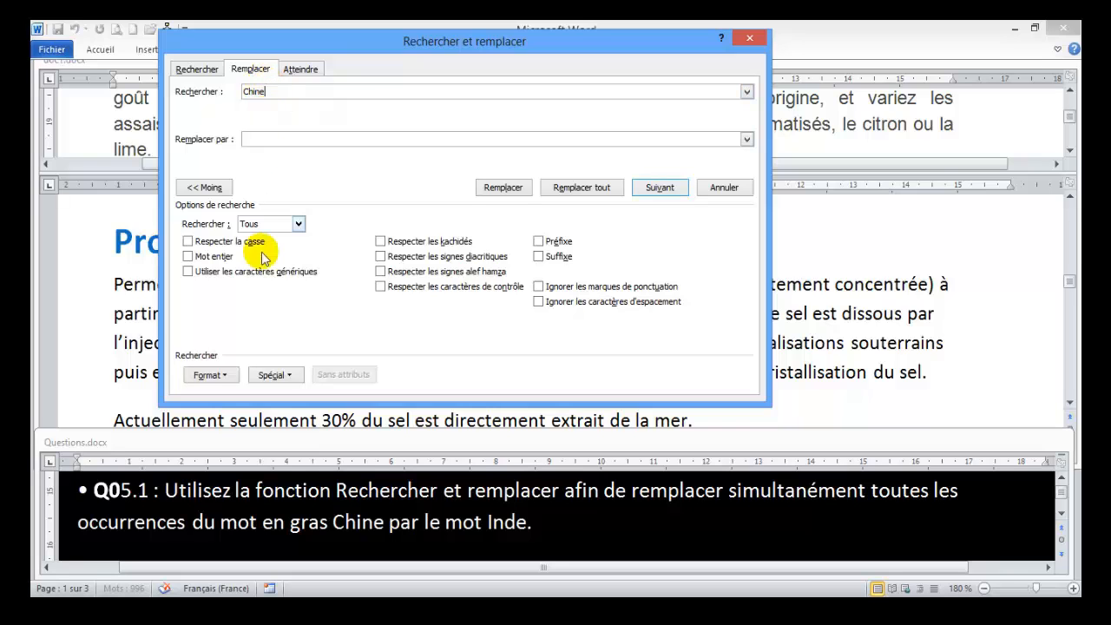
left_click(207, 188)
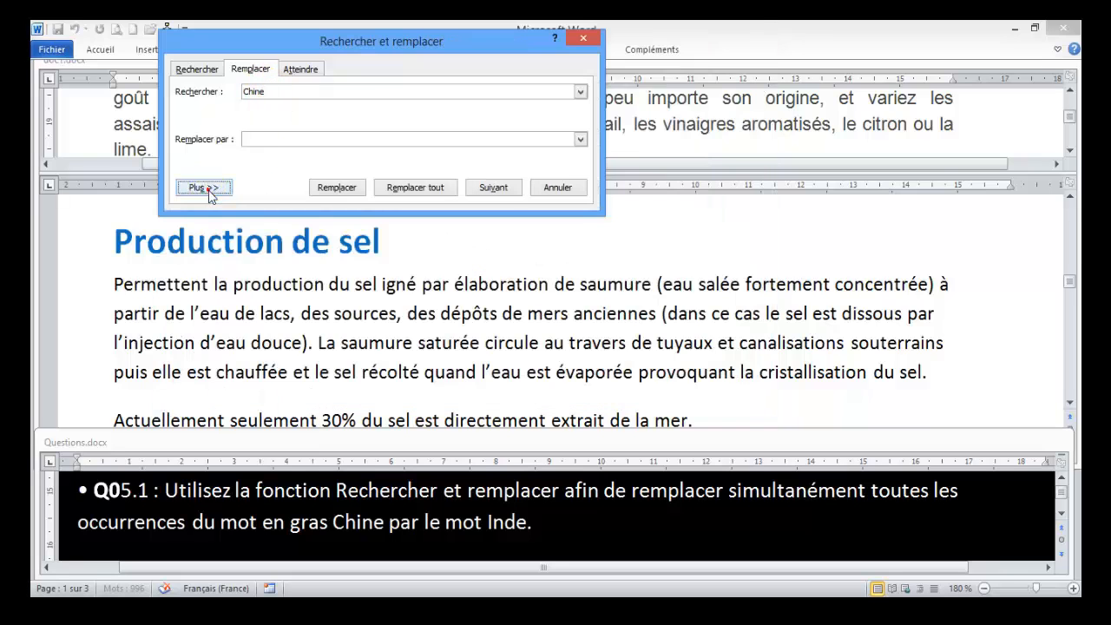
left_click(206, 189)
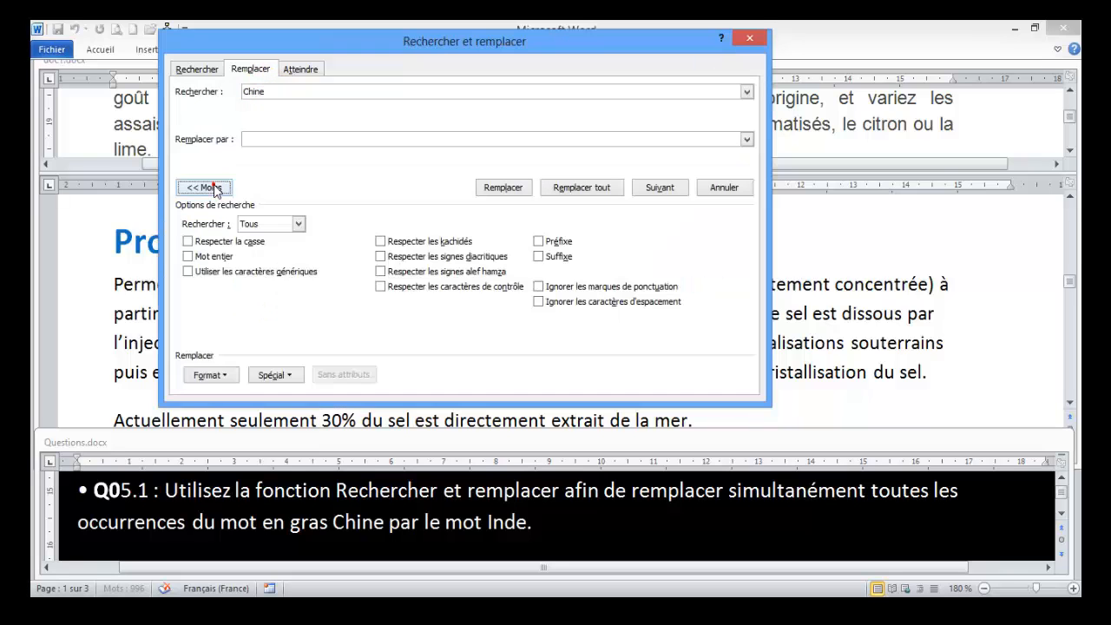
left_click(226, 376)
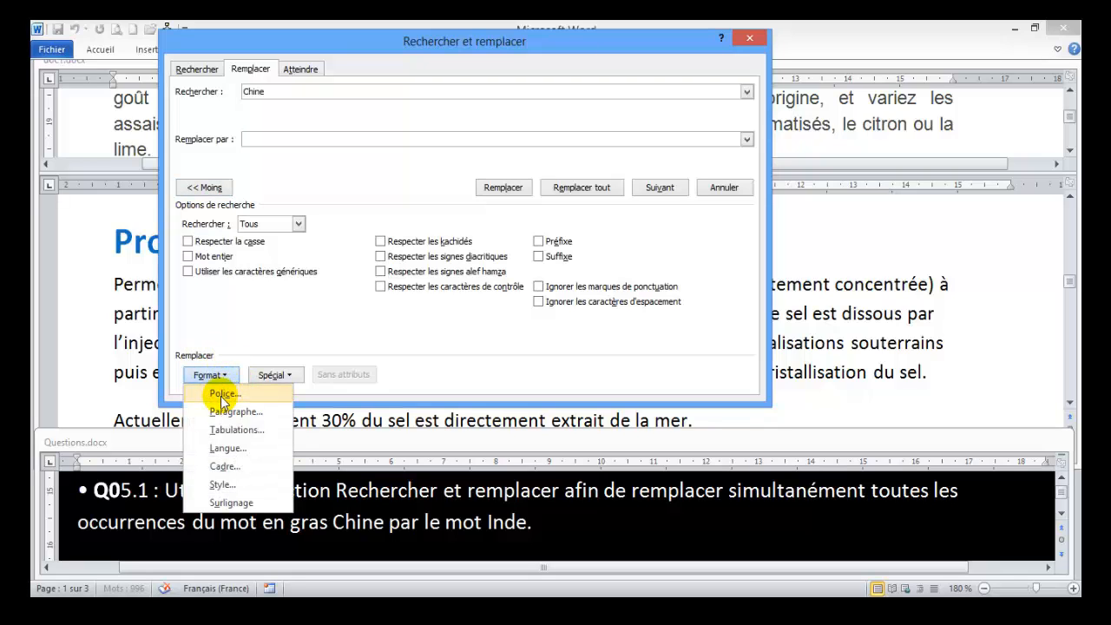
left_click(222, 396)
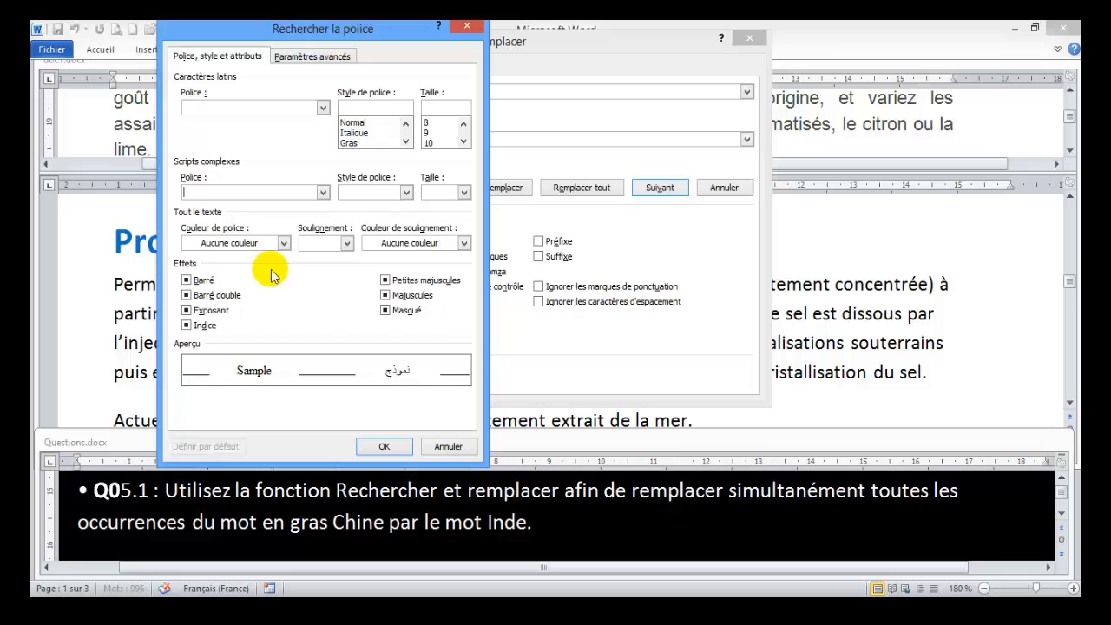
left_click(346, 143)
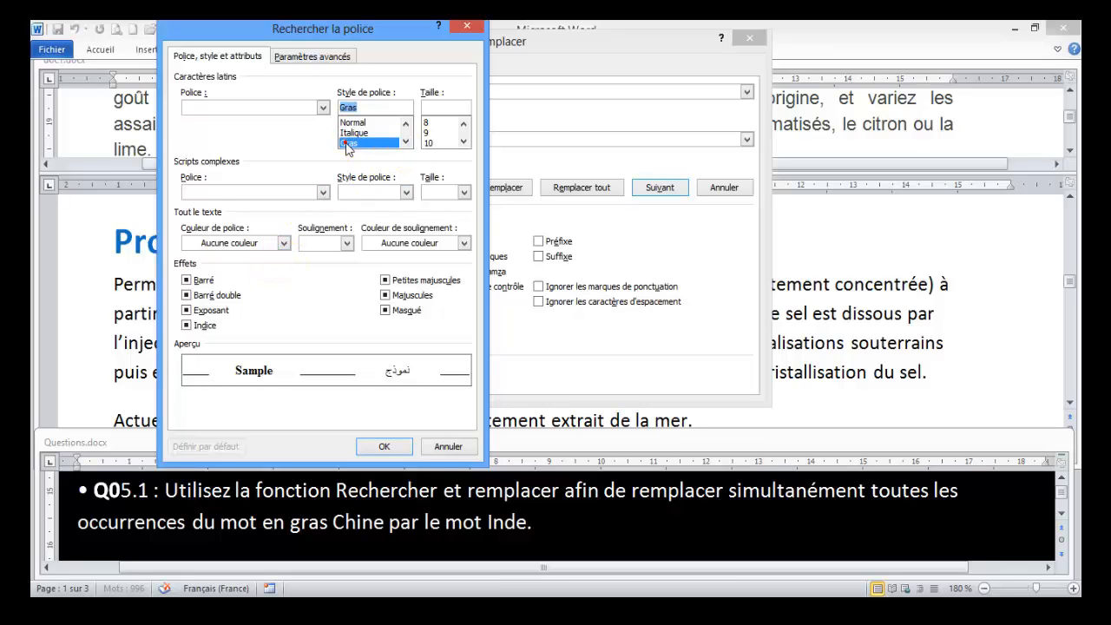
left_click(375, 446)
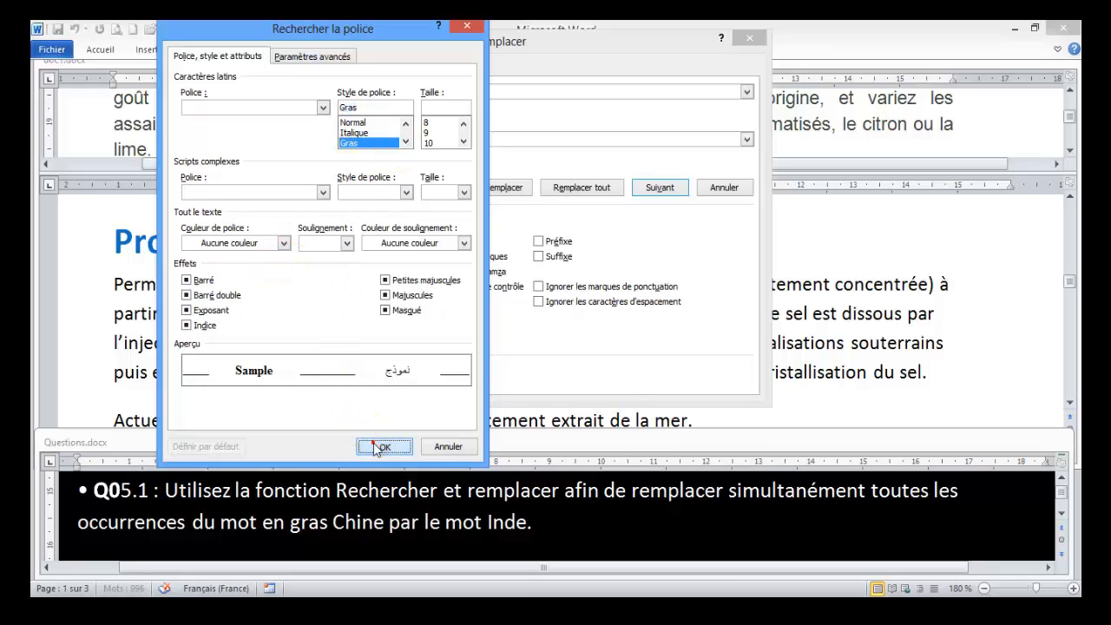
Enter "Inde" as the replacement text, run the replacement on all occurrences and close the find and replace dialog
left_click(292, 140)
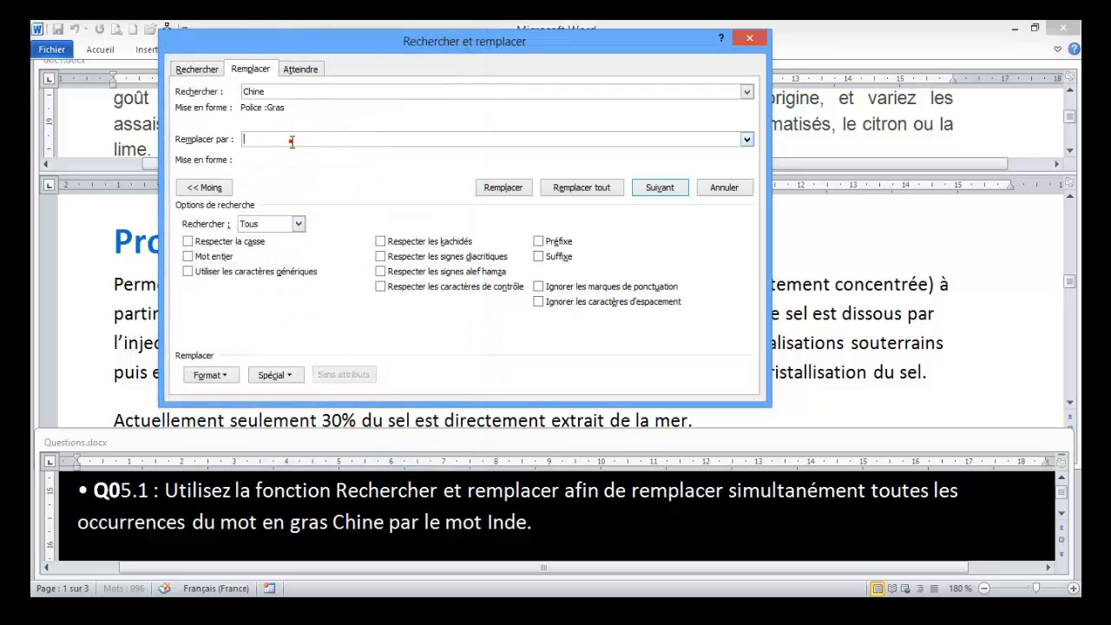
type("Inde")
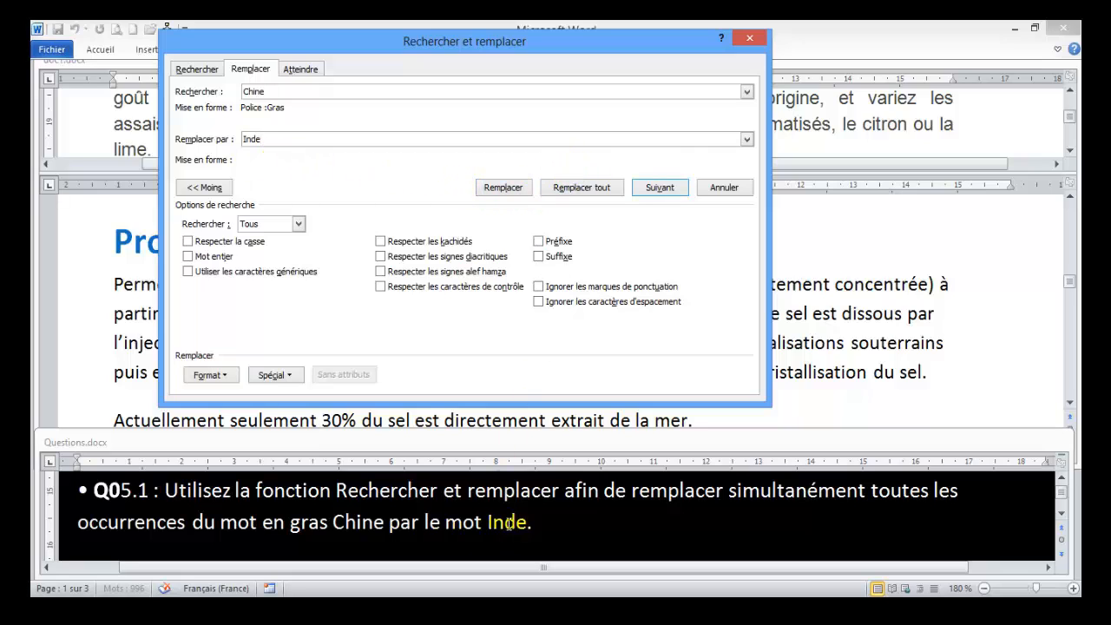
left_click(582, 187)
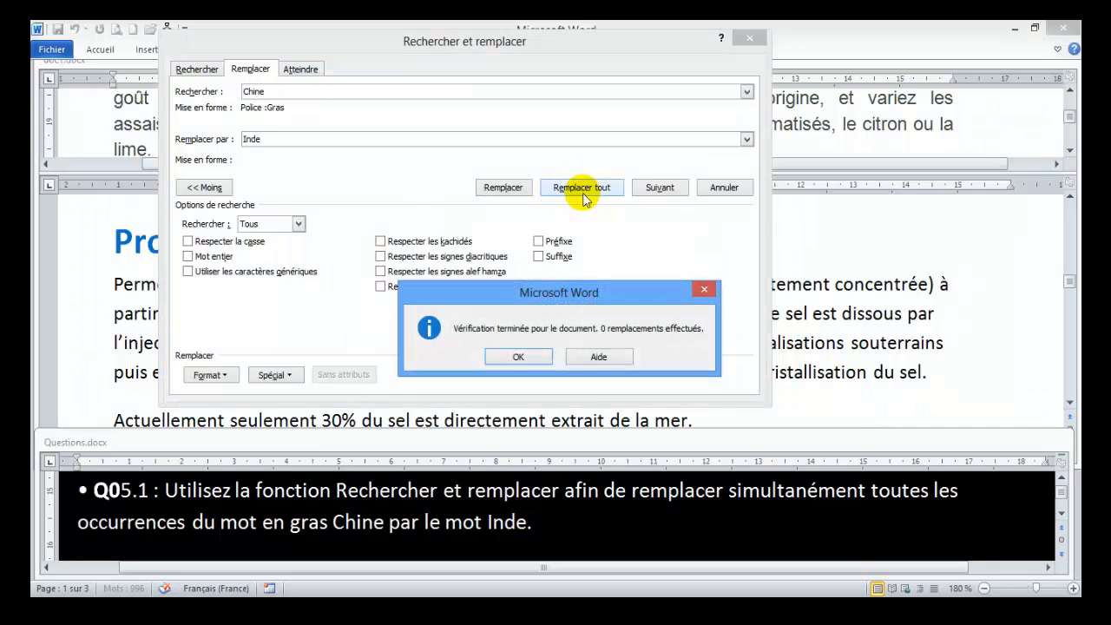
left_click(518, 355)
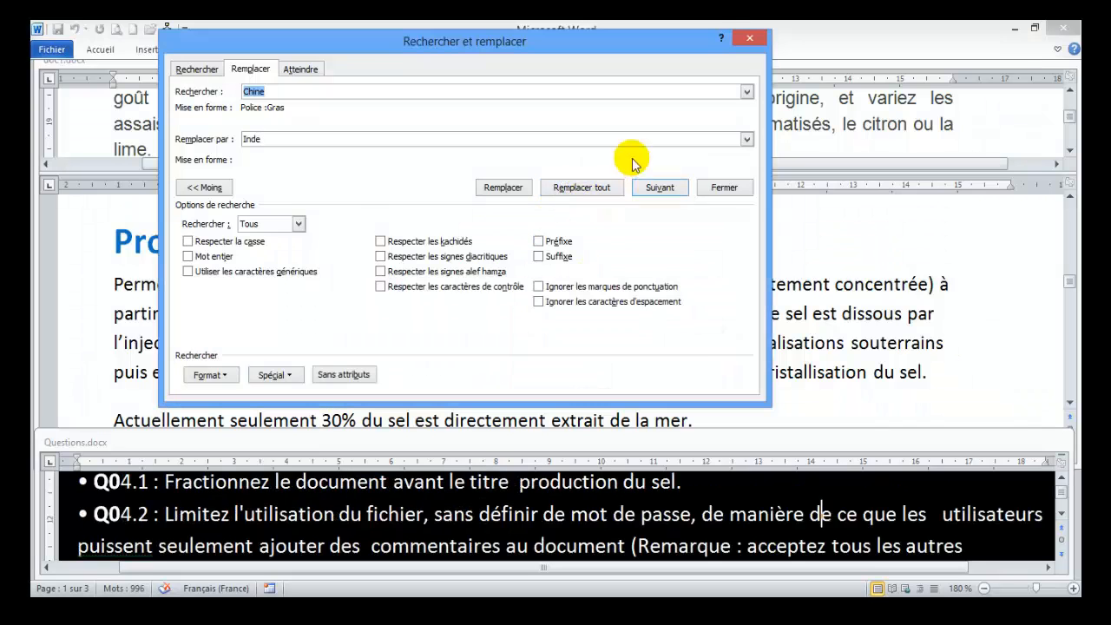
left_click(736, 192)
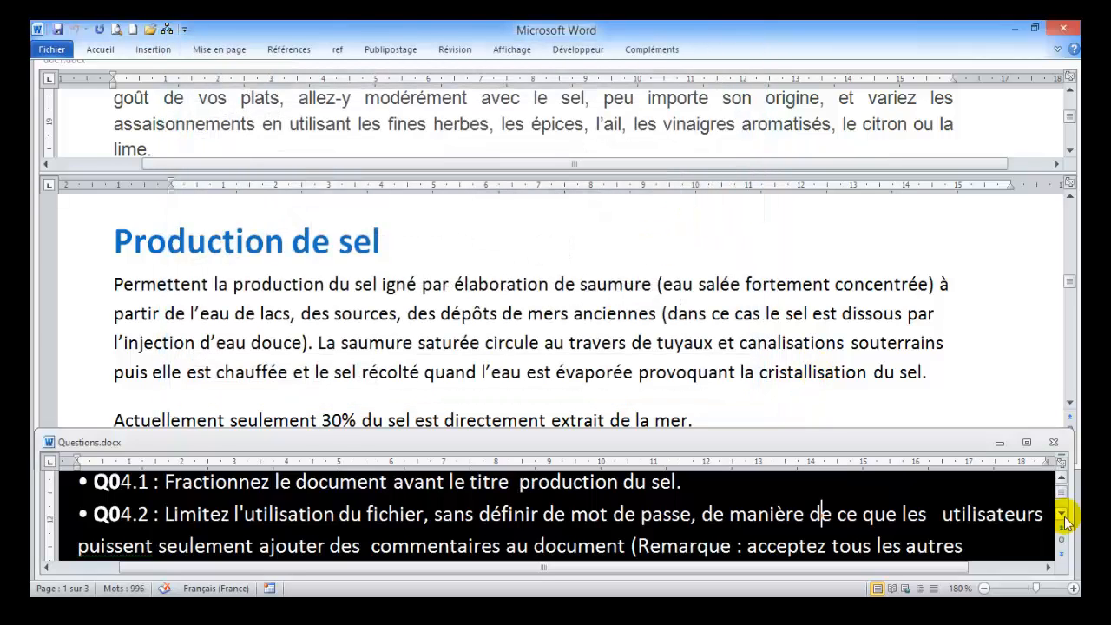
Bring up instruction Q05.2 about the header position in Questions.docx
left_click(1062, 515)
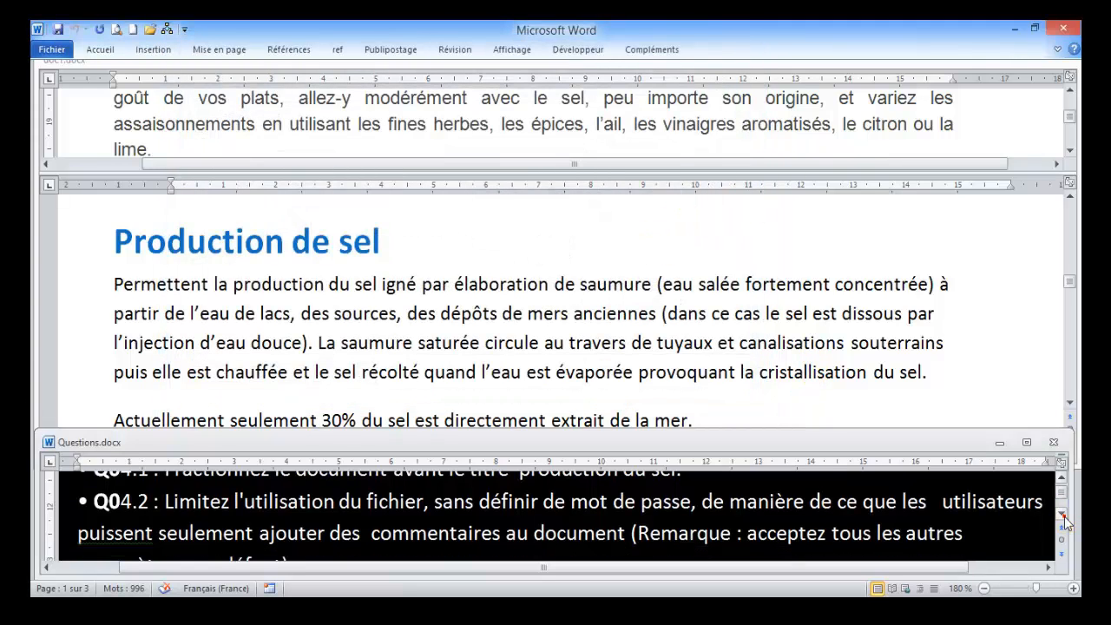
left_click(1062, 515)
left_click(1062, 514)
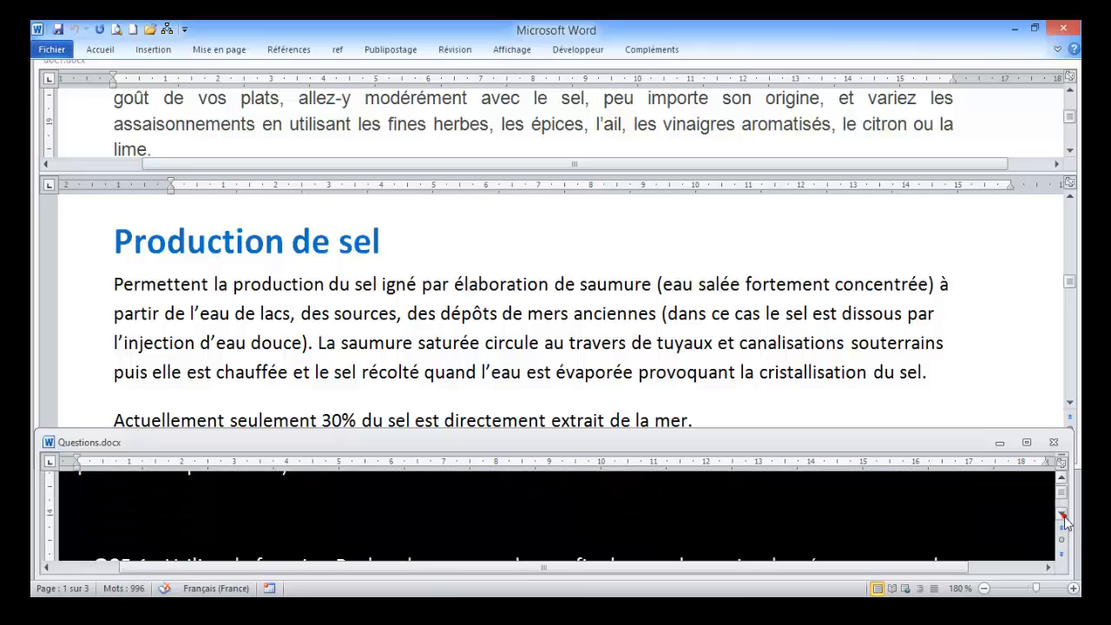
left_click(1062, 515)
left_click(1062, 515)
left_click(1062, 514)
left_click(1062, 515)
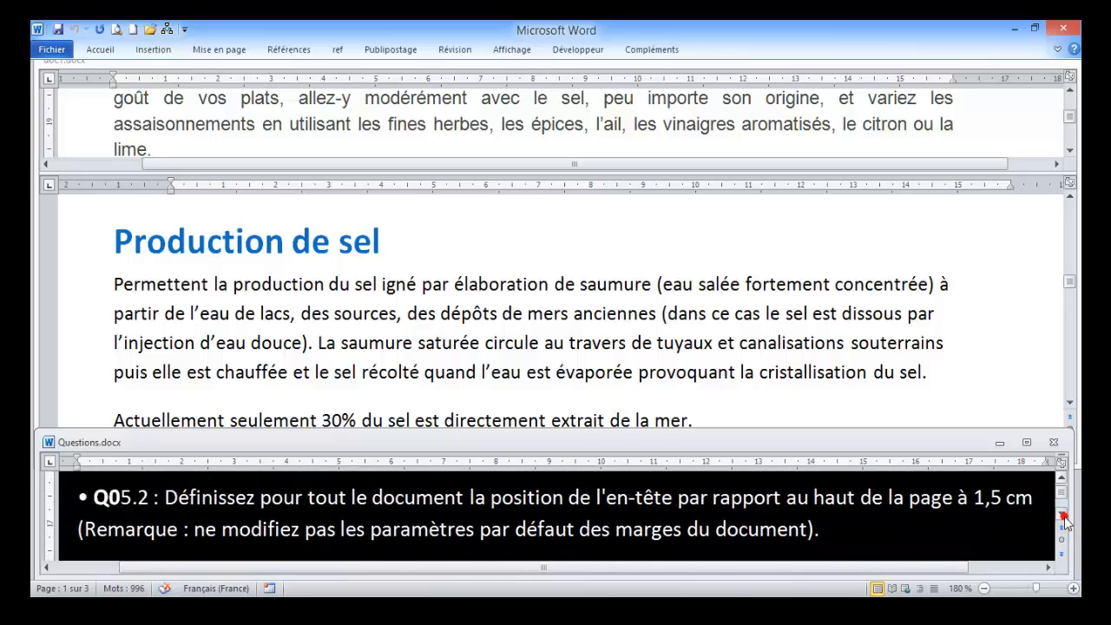
left_click(1063, 515)
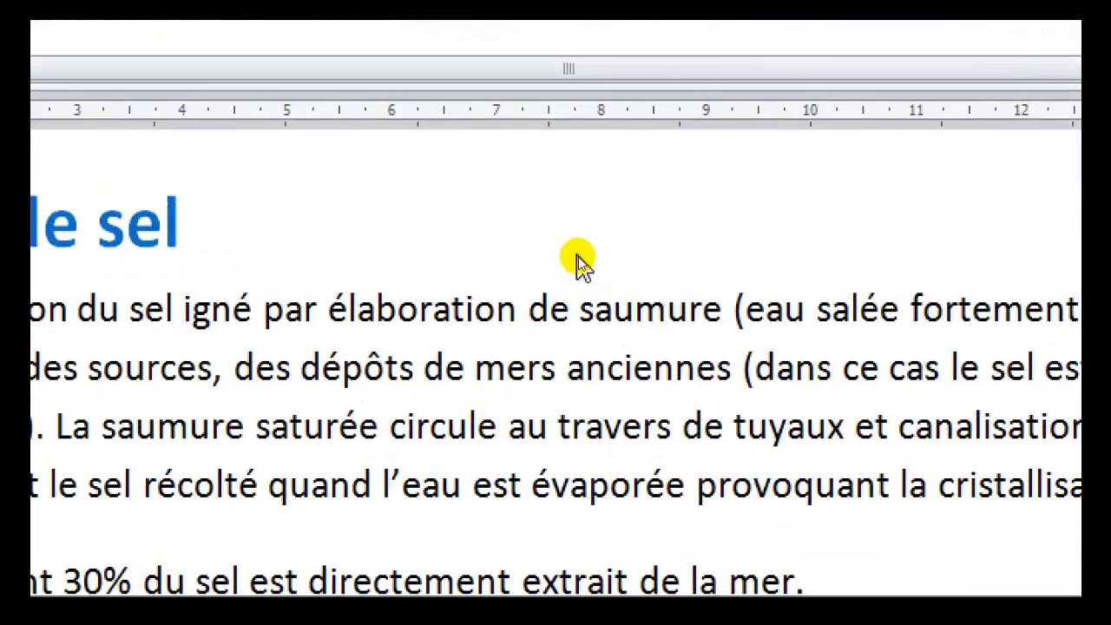
Edit the salt document's header, set its distance from the page top to 1,5 cm and close the header
left_click(153, 49)
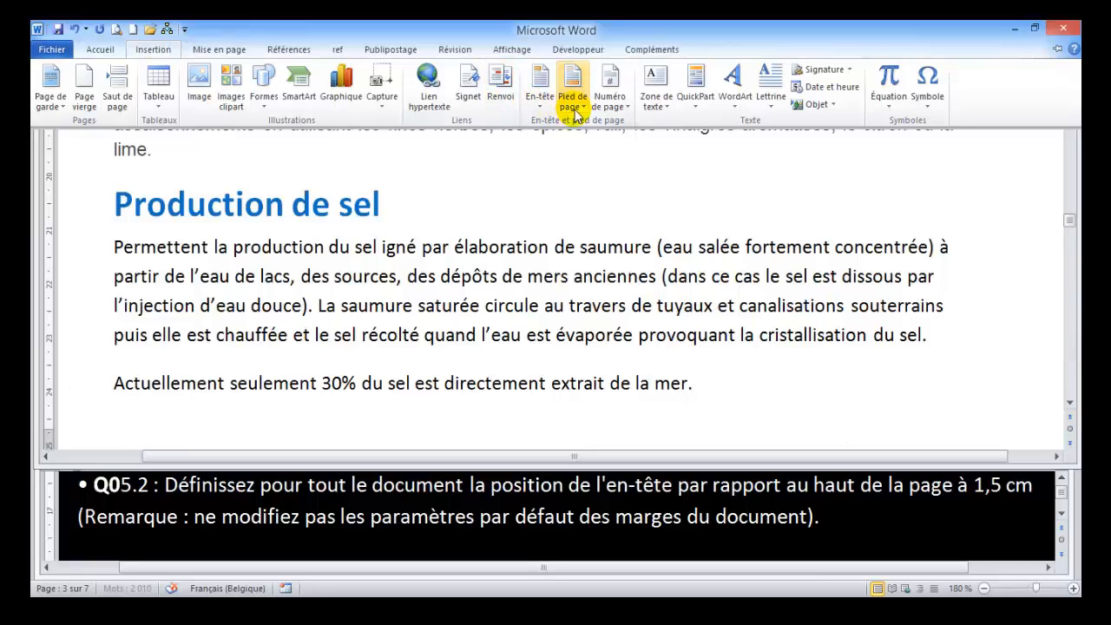
left_click(546, 105)
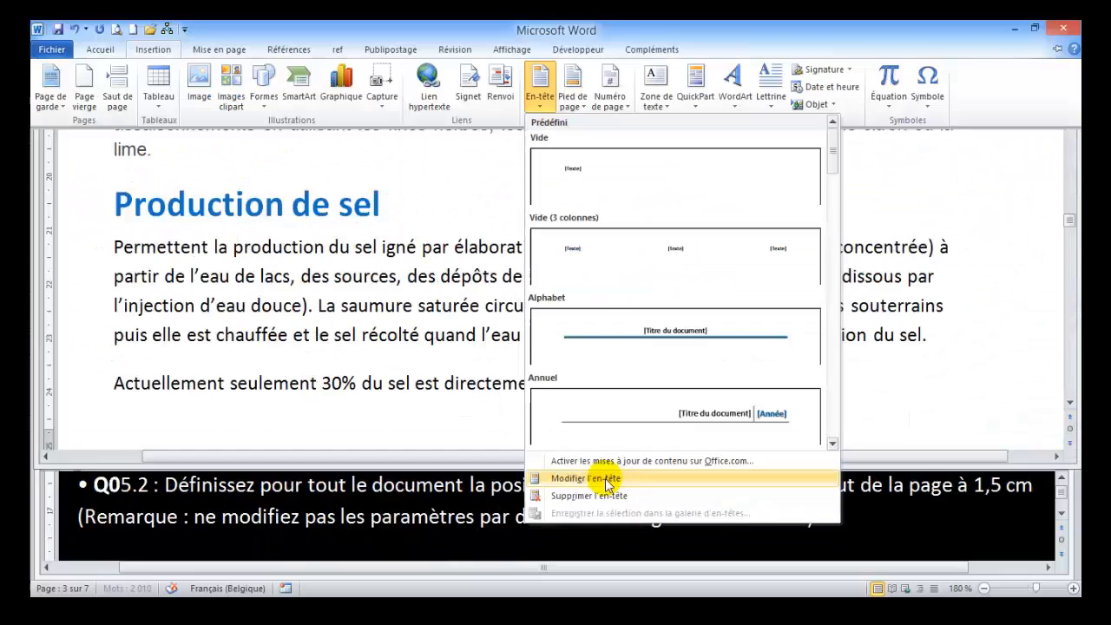
left_click(605, 478)
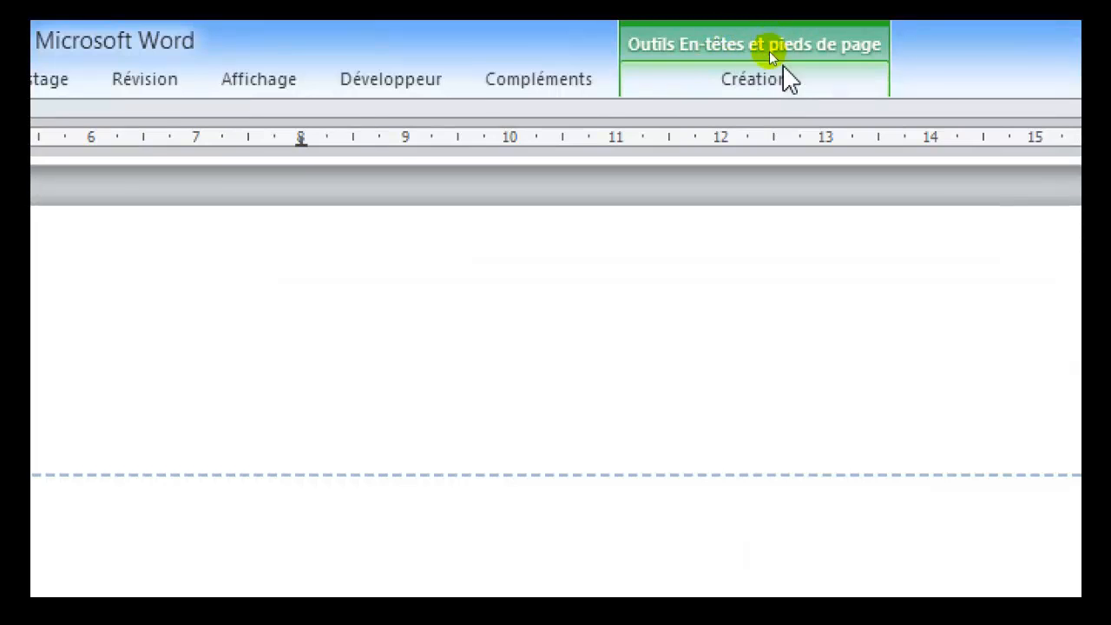
left_click(751, 82)
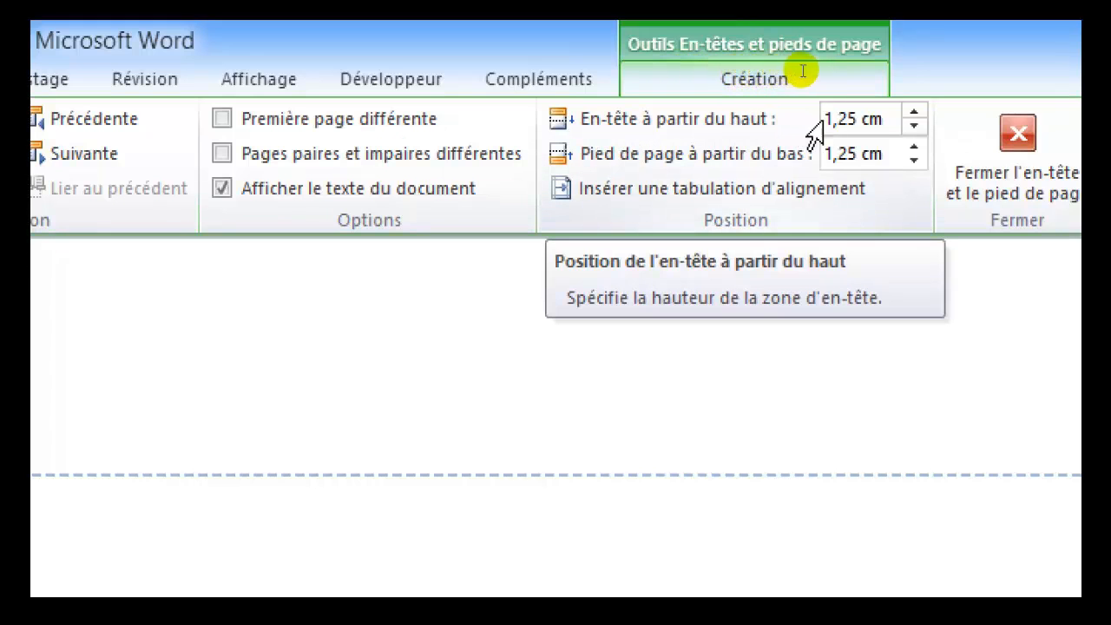
left_click(846, 120)
left_click(846, 120)
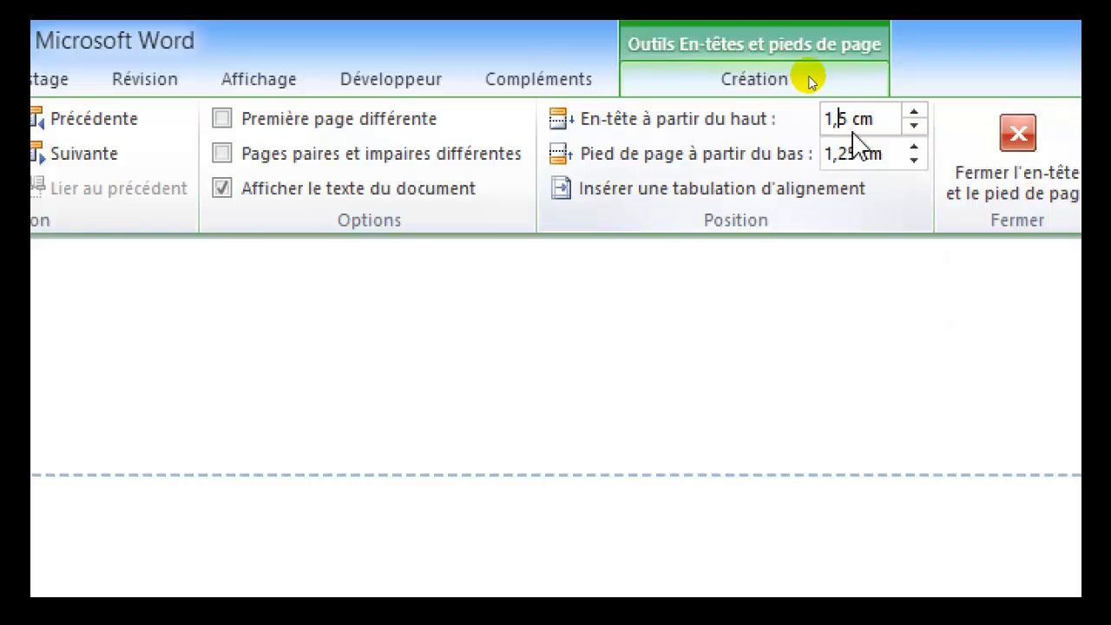
key("Return")
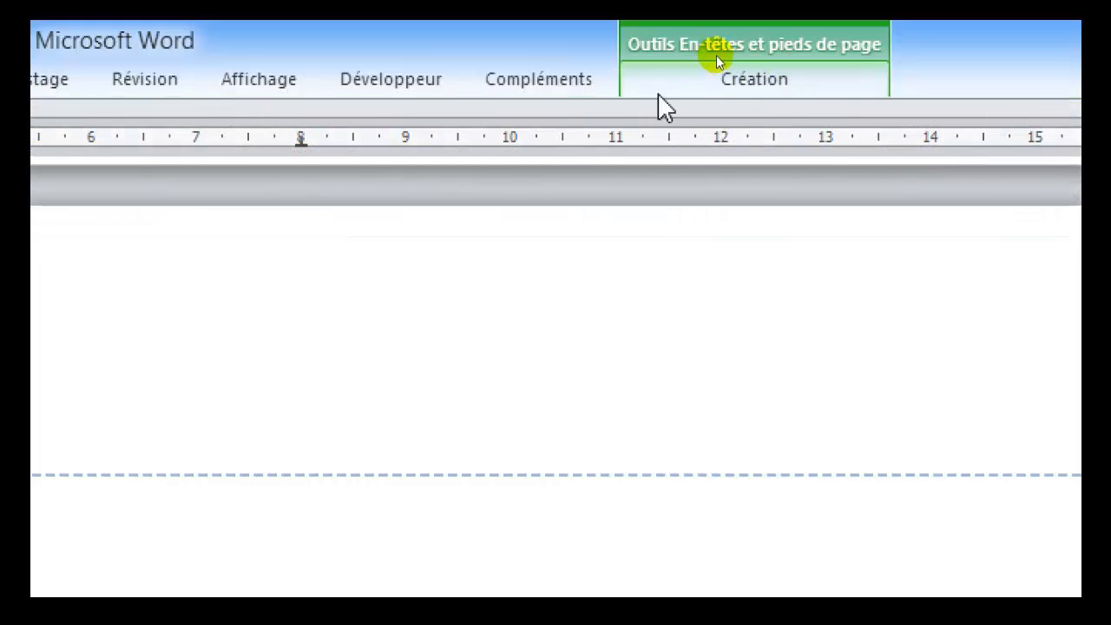
left_click(729, 86)
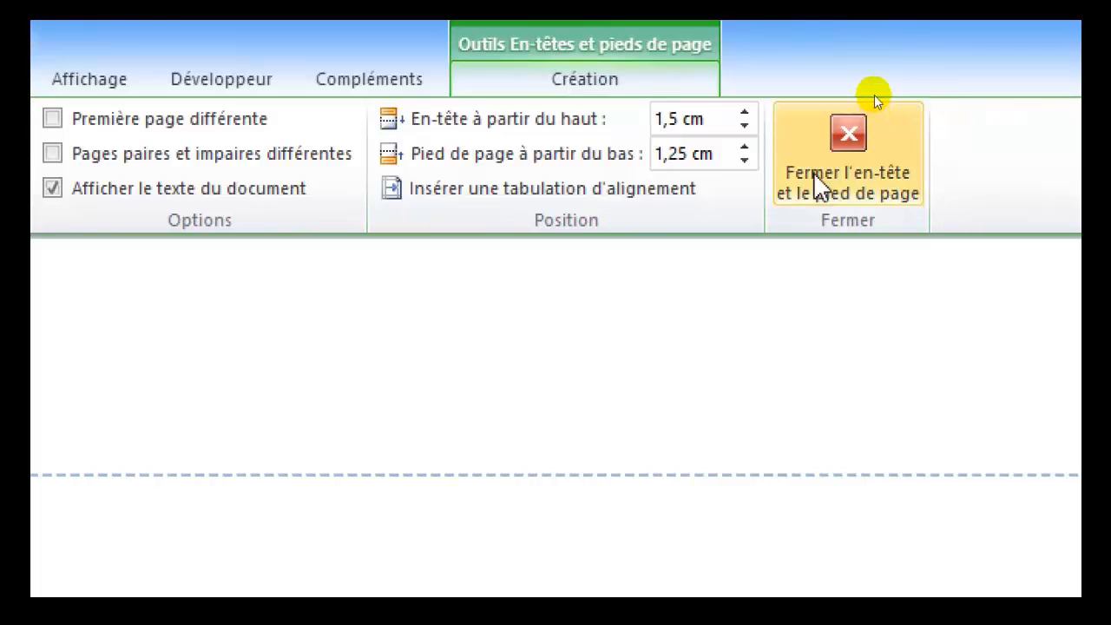
left_click(851, 165)
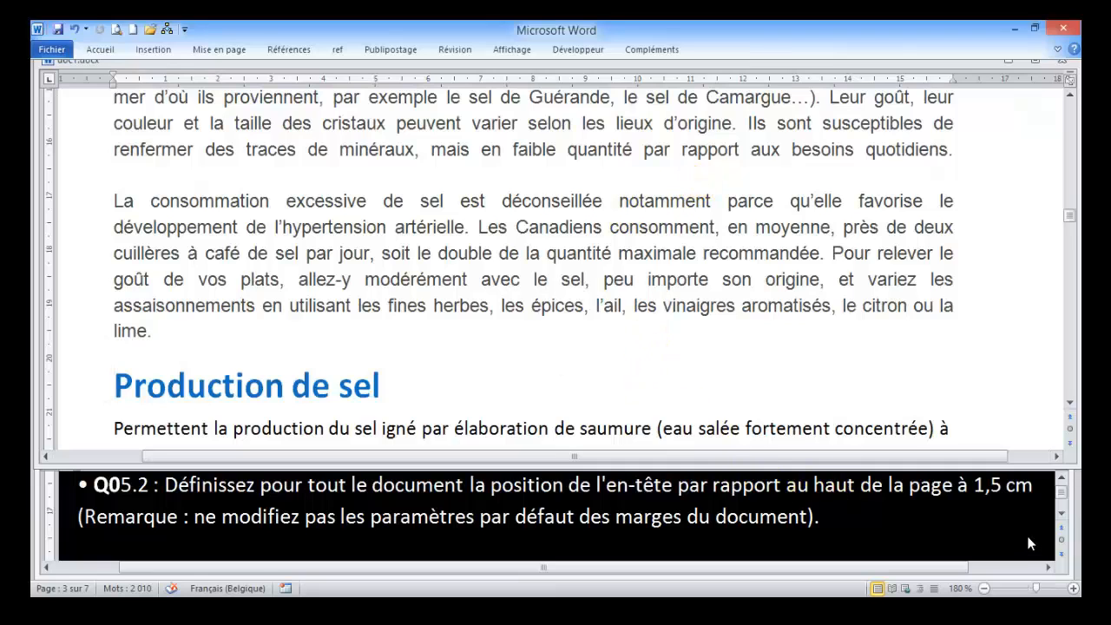
Following Q06.1 in Questions.docx, add a hyperlink from the page 1 image to the LE SEL DE TABLE heading in the same document
left_click(1061, 516)
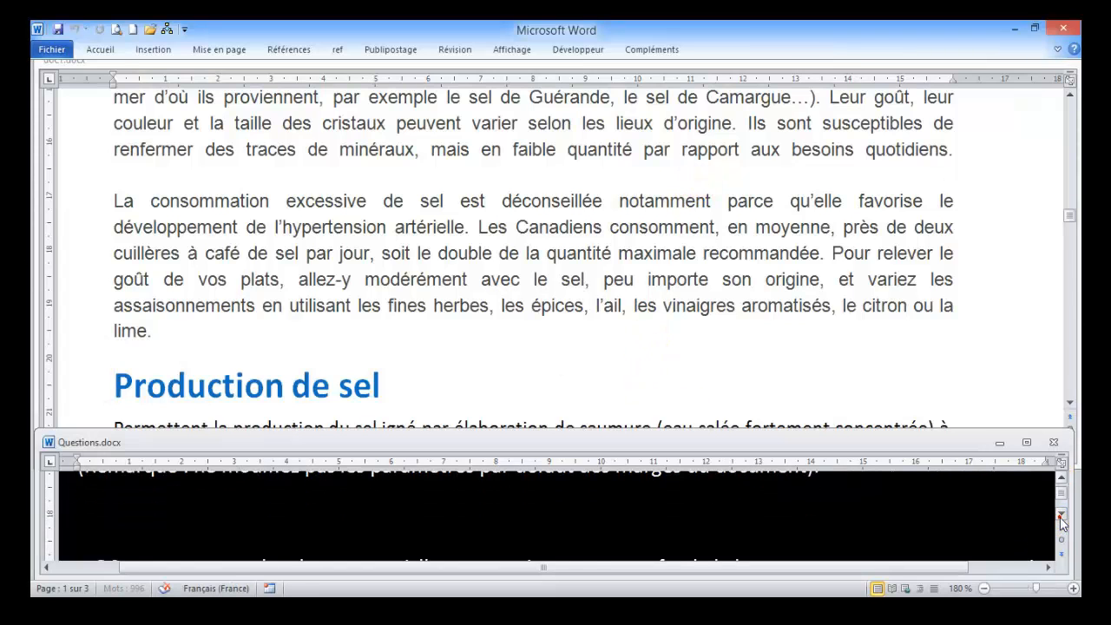
left_click(1060, 518)
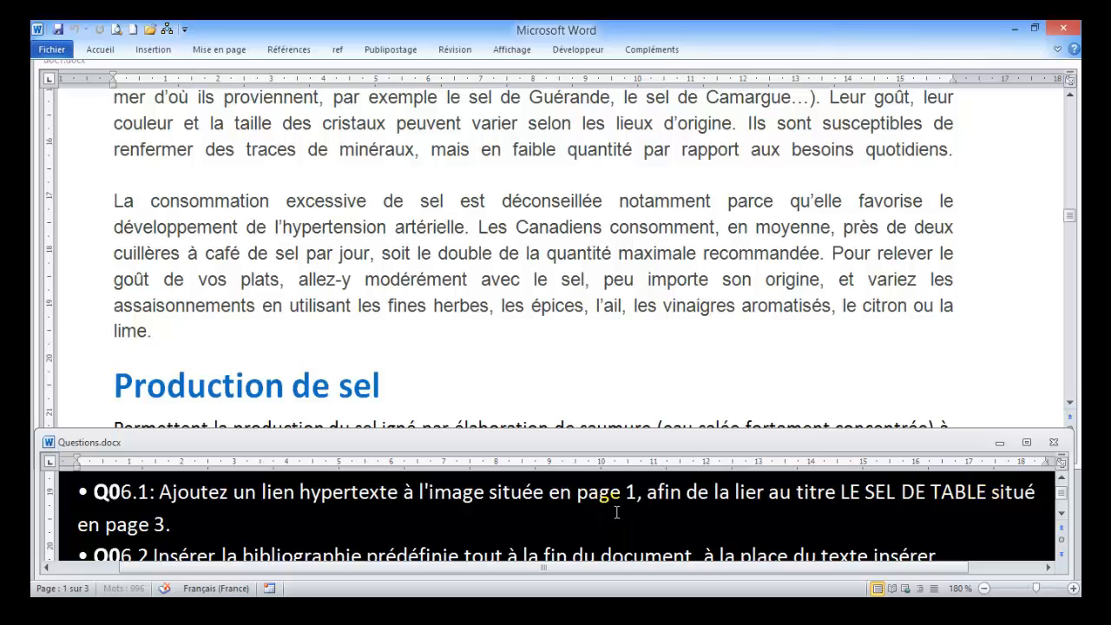
left_click(1073, 218)
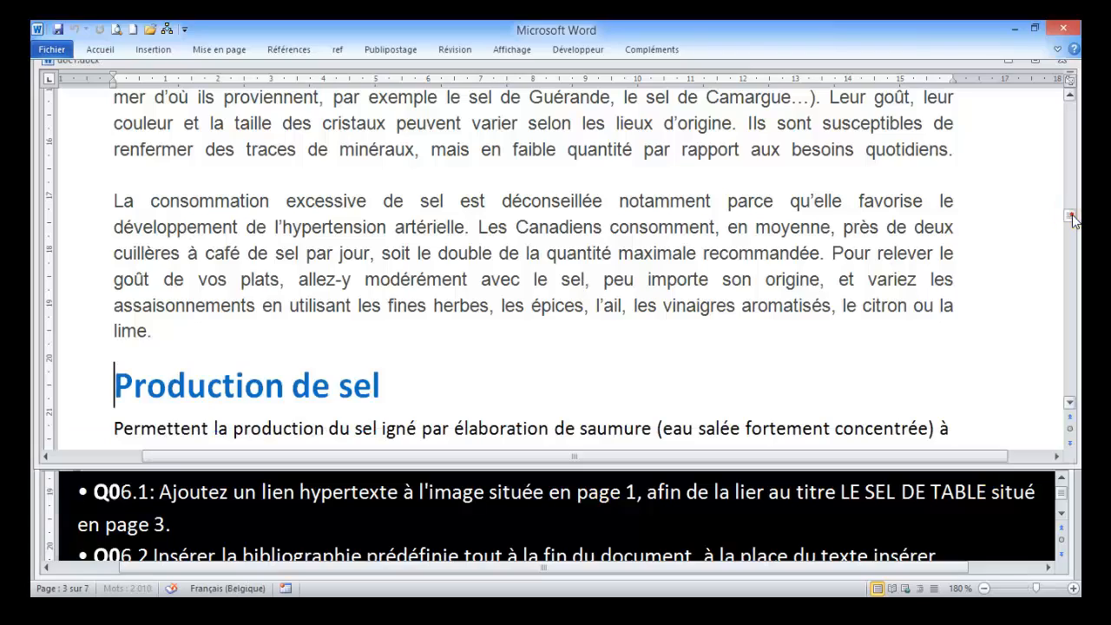
left_click_drag(1072, 219, 1066, 99)
left_click(351, 305)
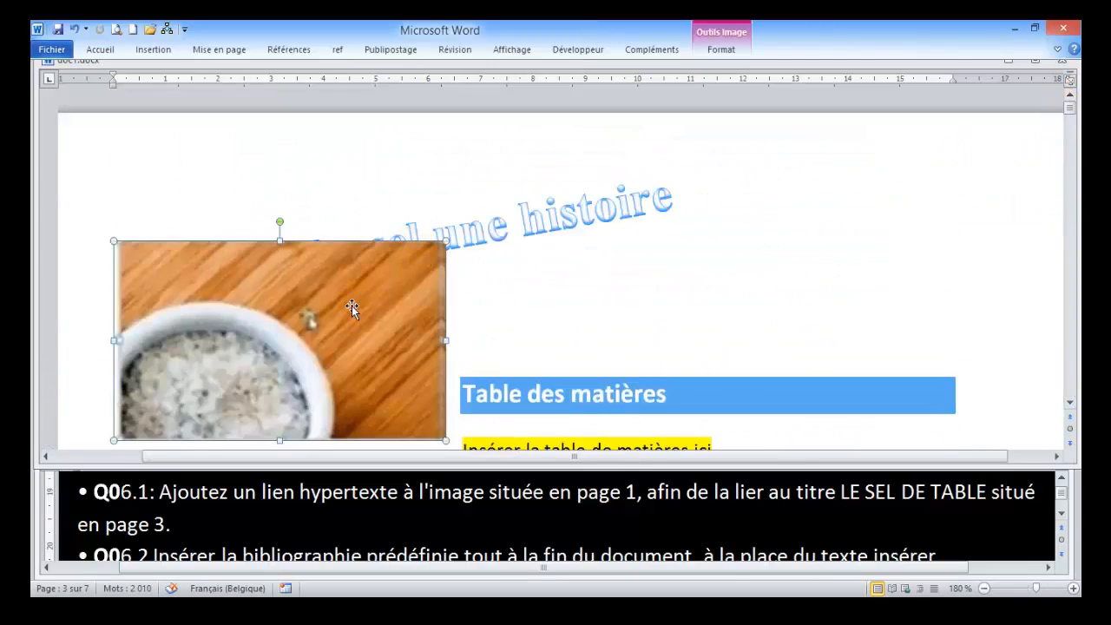
left_click(332, 292)
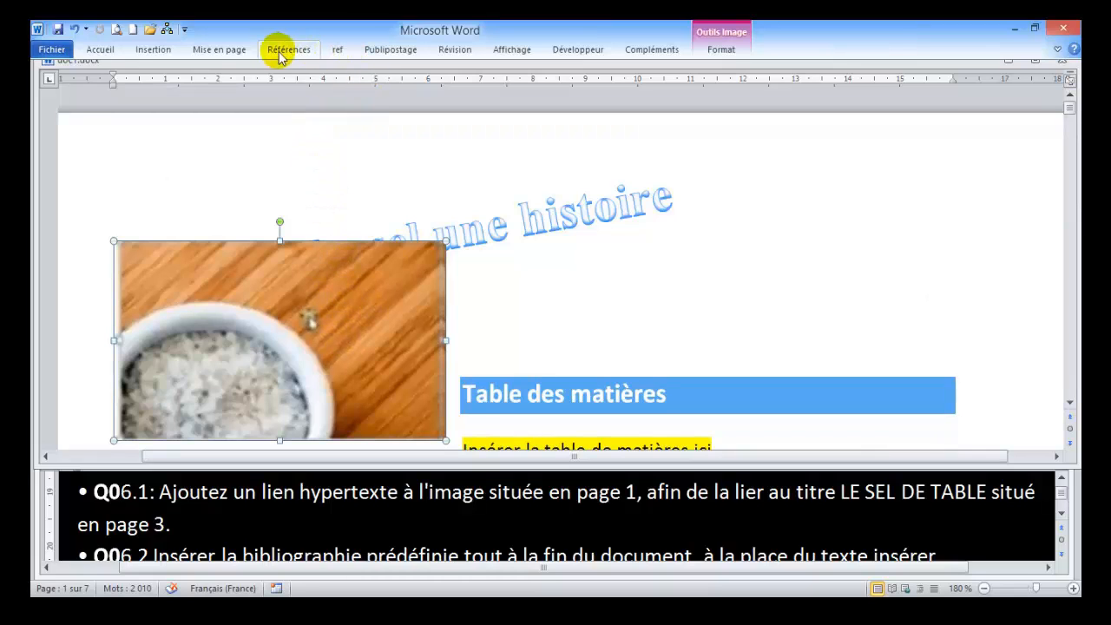
left_click(154, 50)
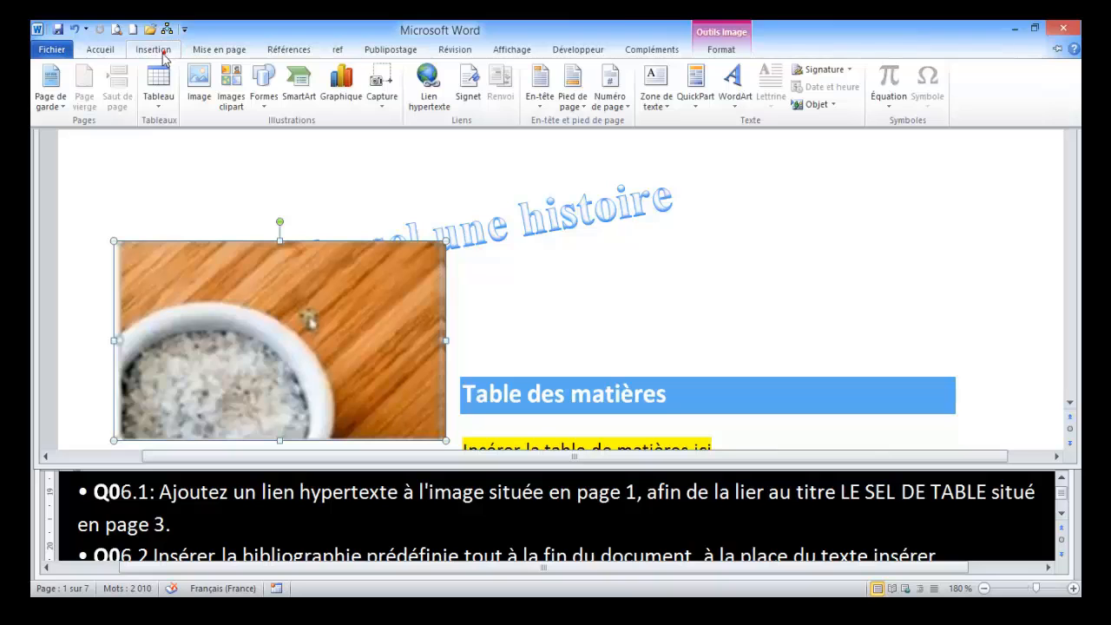
left_click(425, 103)
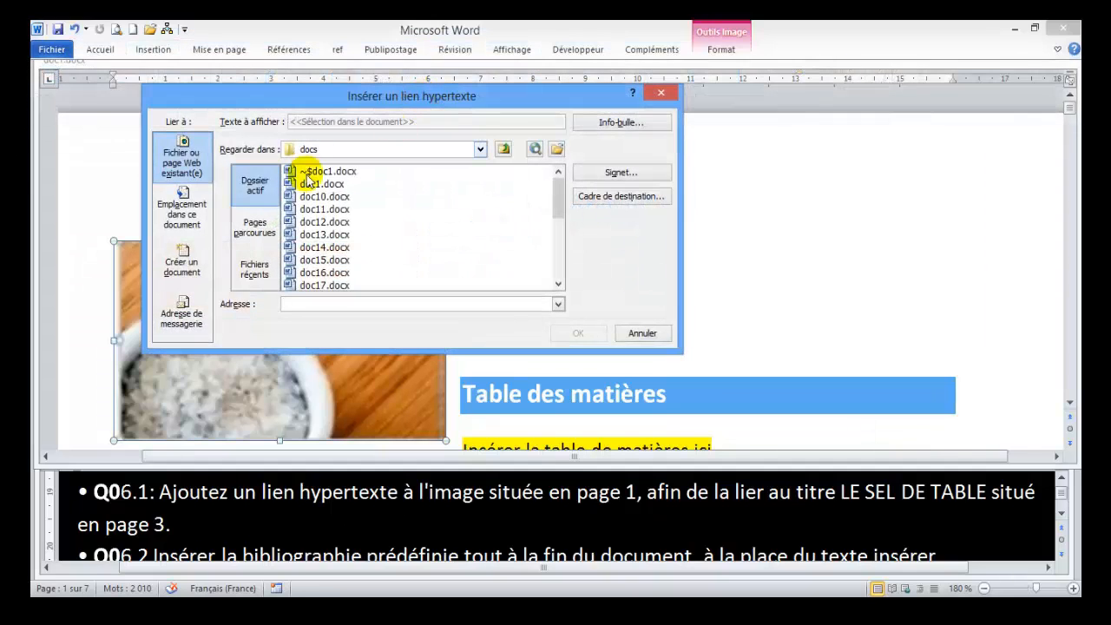
left_click(183, 211)
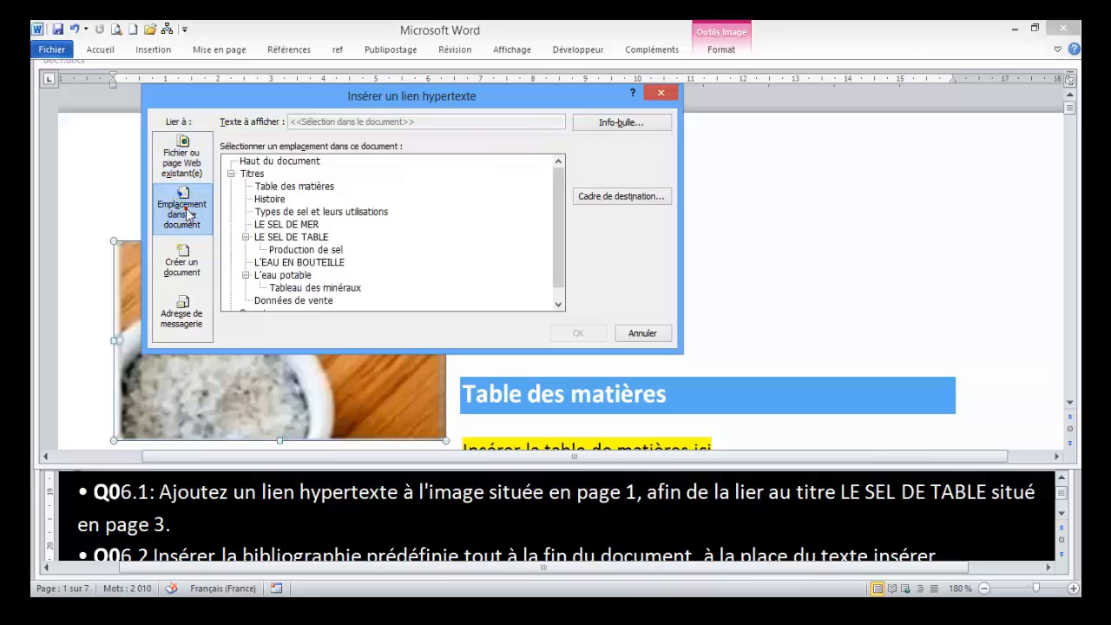
left_click(313, 238)
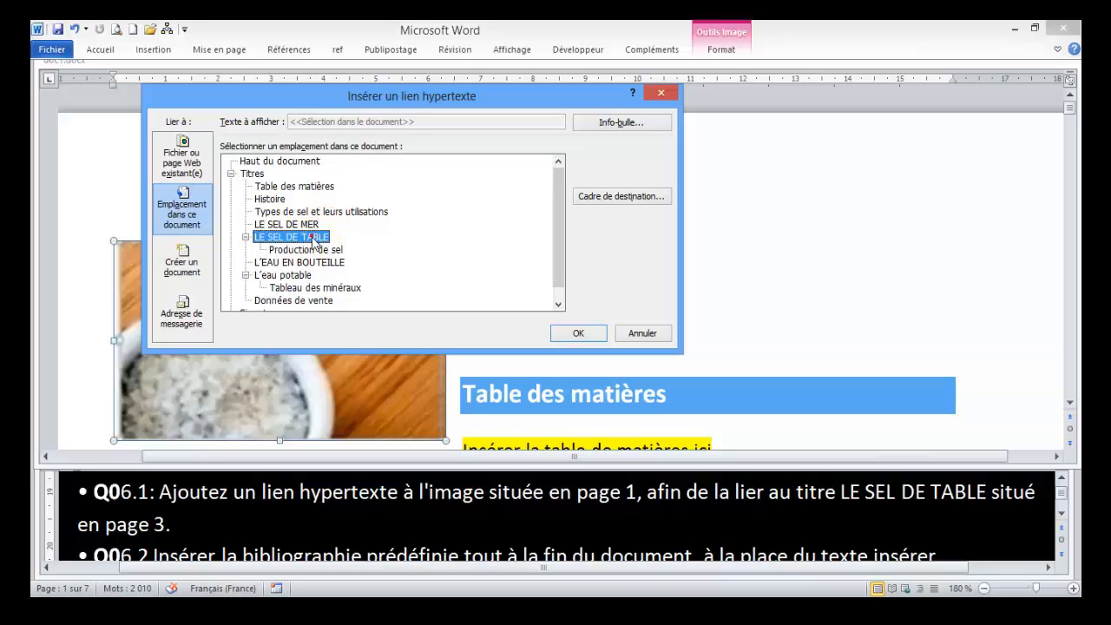
left_click(581, 341)
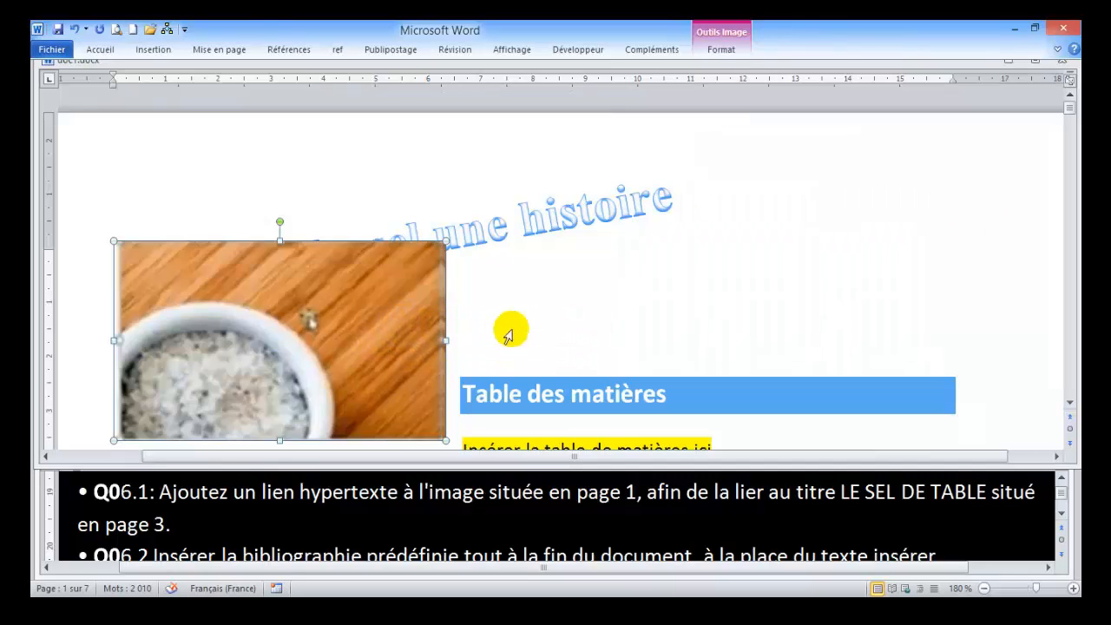
Bring up instruction Q06.2 in Questions.docx and locate the "Insérer Bibliographie ici" placeholder near the end of the salt document
left_click(1061, 516)
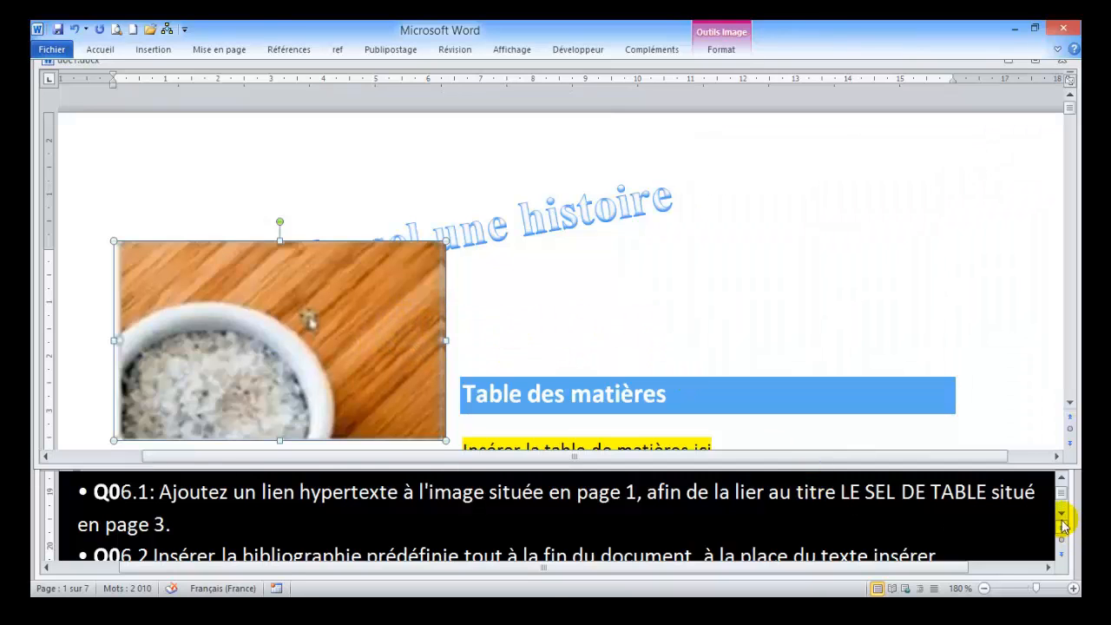
left_click(1061, 516)
left_click(1061, 516)
left_click(1061, 516)
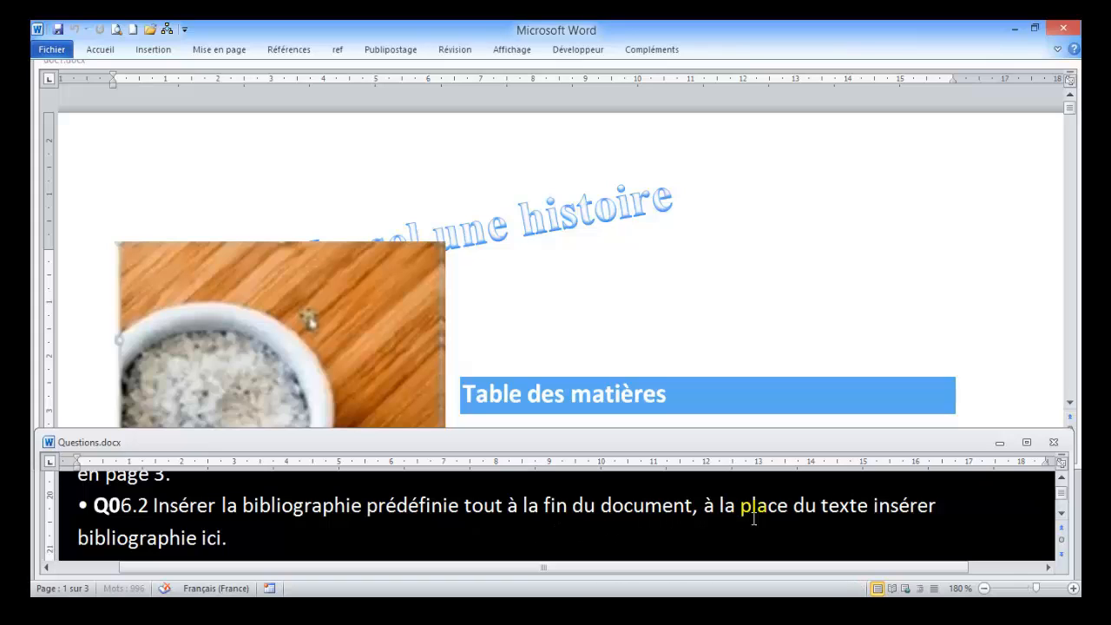
left_click(678, 372)
left_click(710, 380)
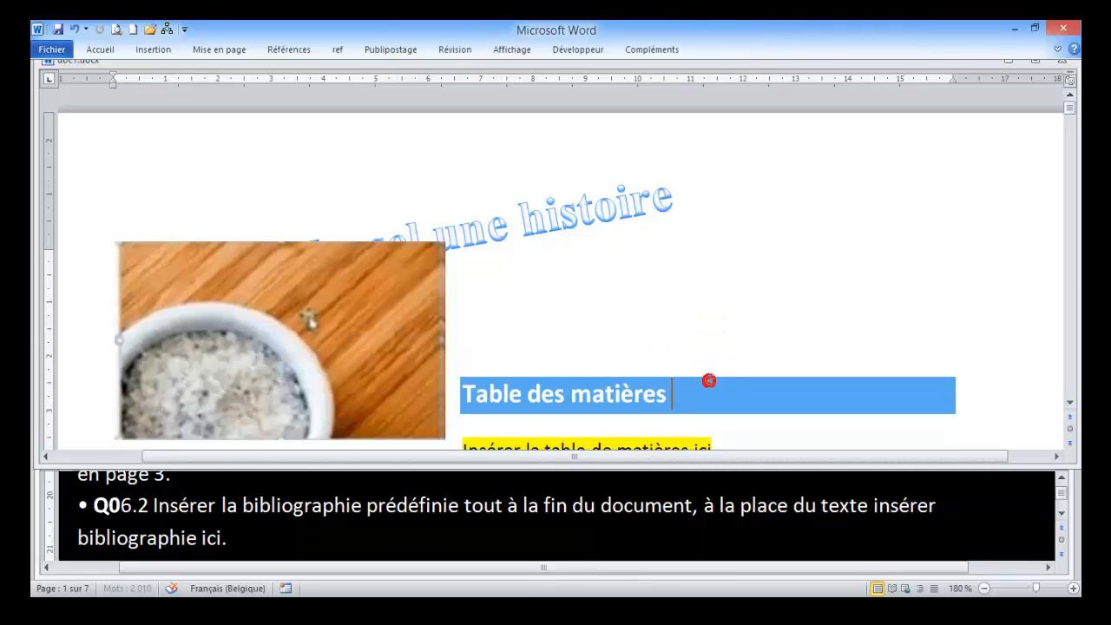
key("ctrl+End")
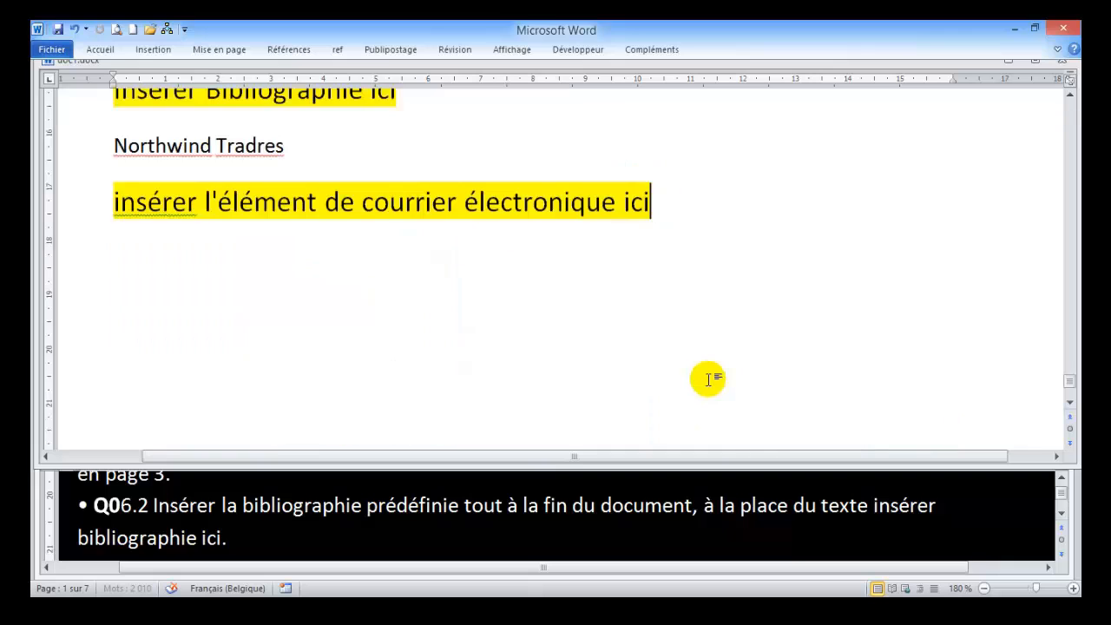
scroll(577, 299, "up", 1)
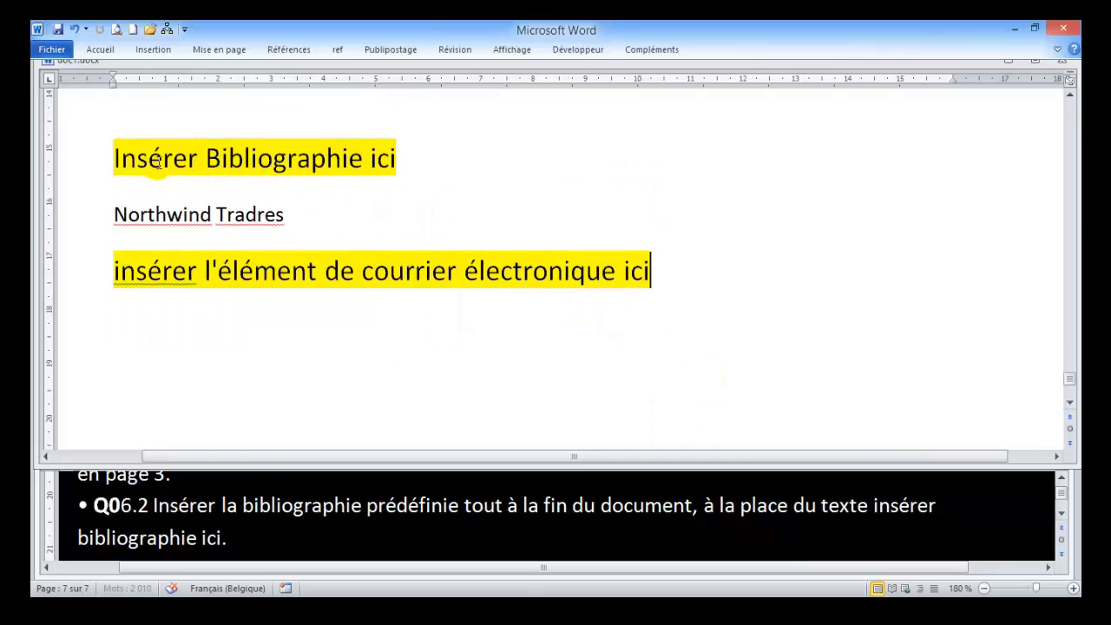
Replace the "Insérer Bibliographie ici" placeholder with the predefined Bibliographie, review it and return to the document's beginning
left_click(76, 164)
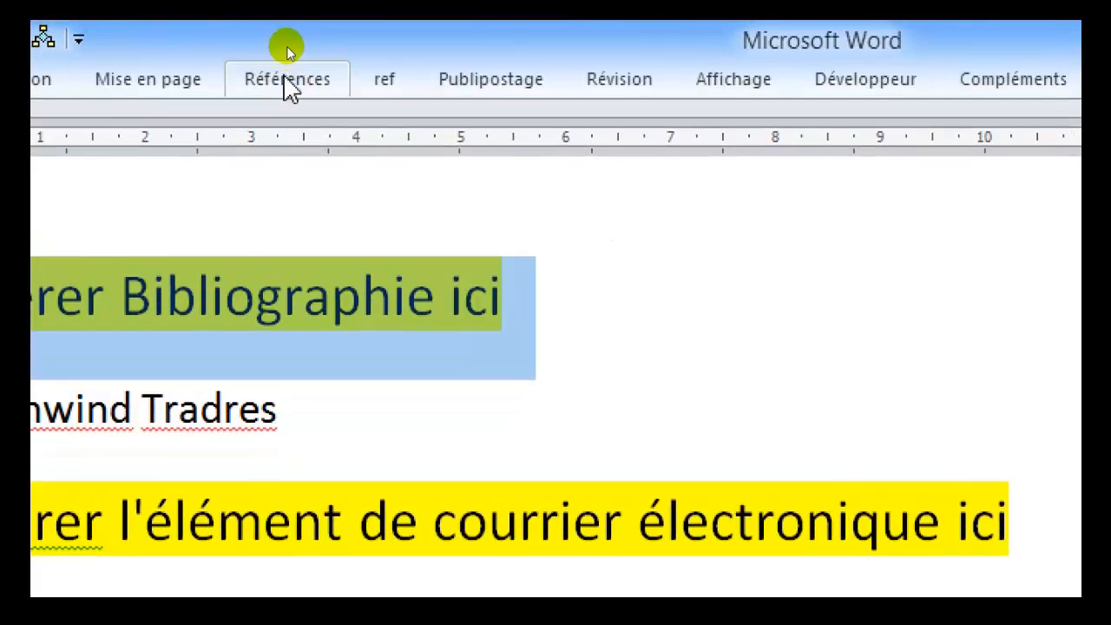
left_click(286, 80)
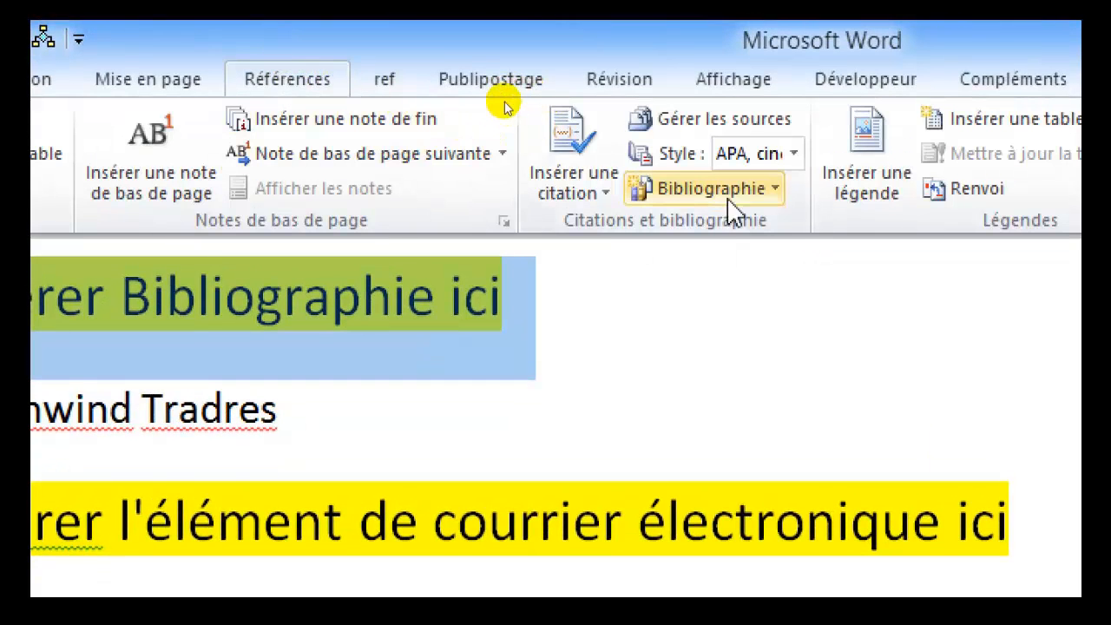
left_click(777, 192)
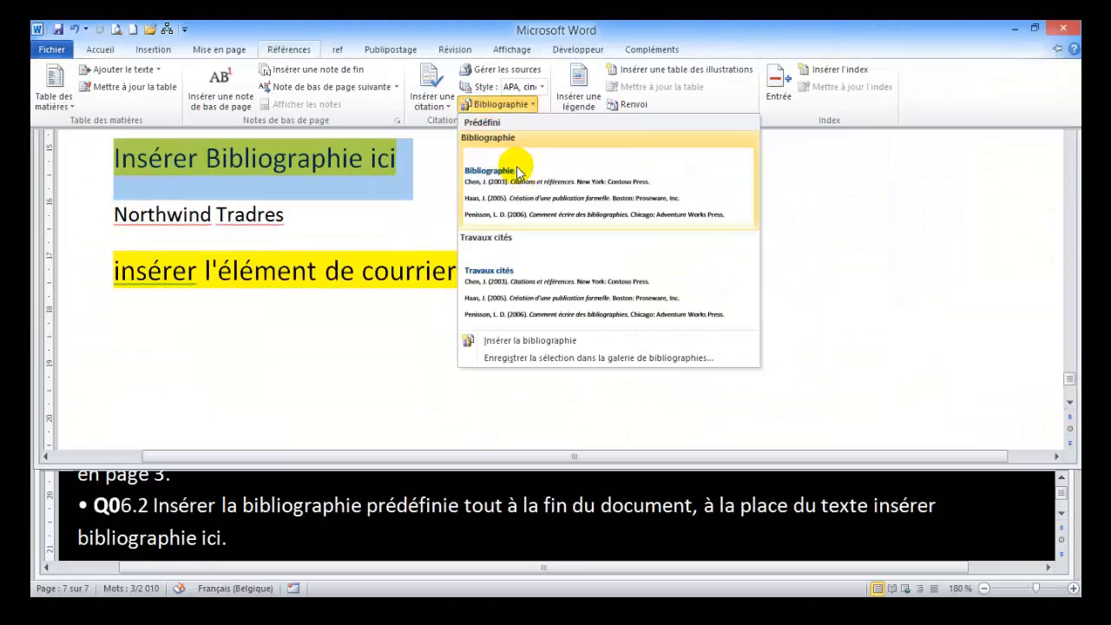
left_click(518, 170)
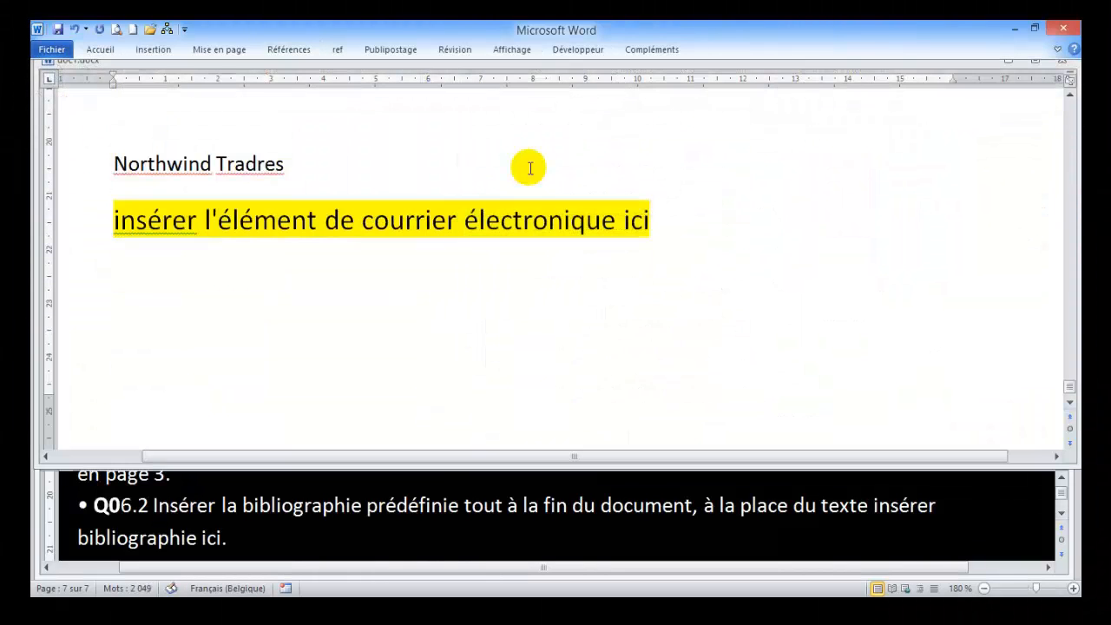
scroll(425, 188, "up", 1)
scroll(421, 185, "up", 1)
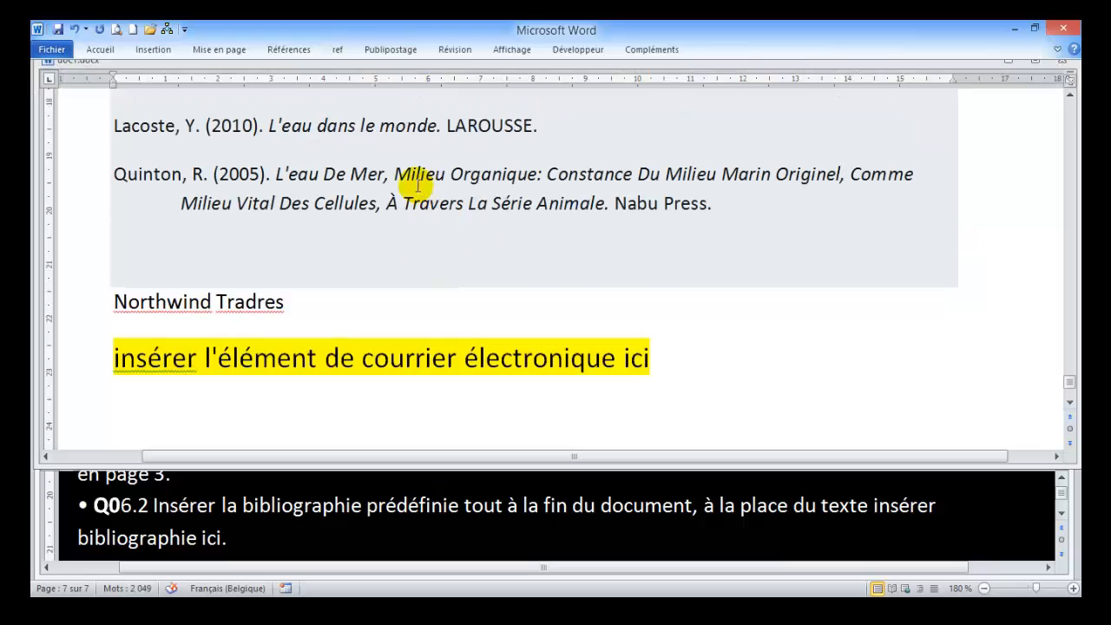
scroll(367, 174, "up", 2)
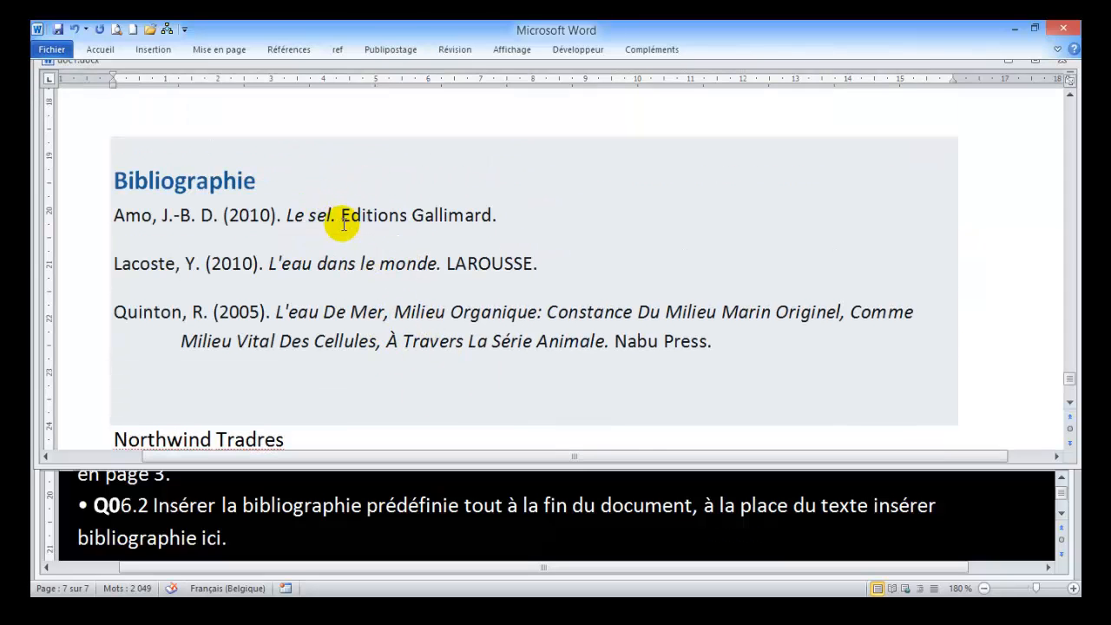
scroll(344, 224, "down", 2)
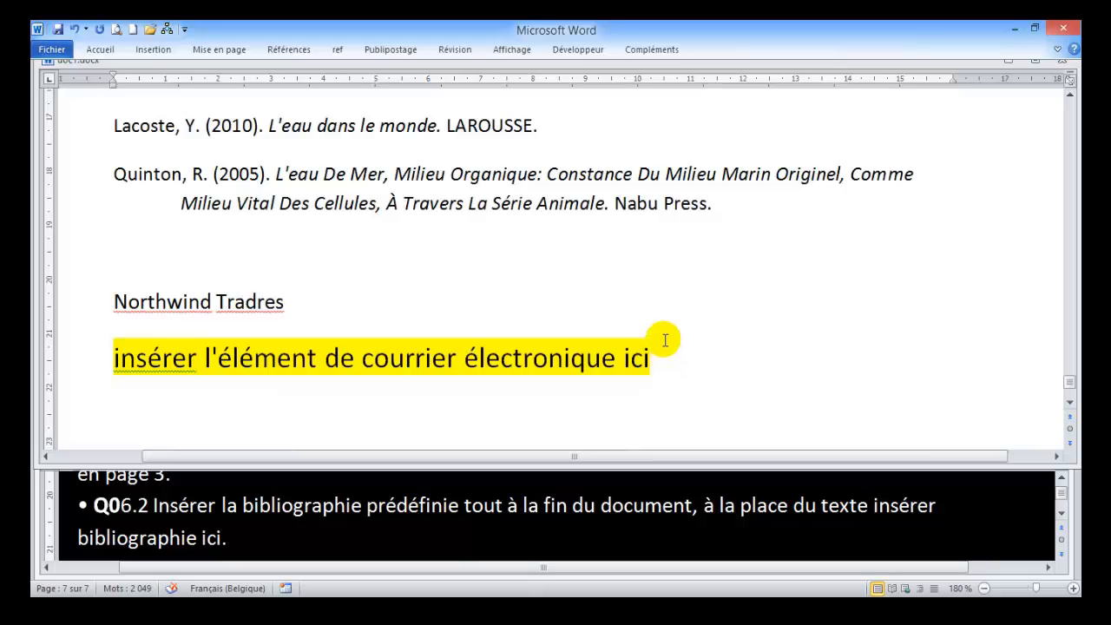
key("ctrl+Home")
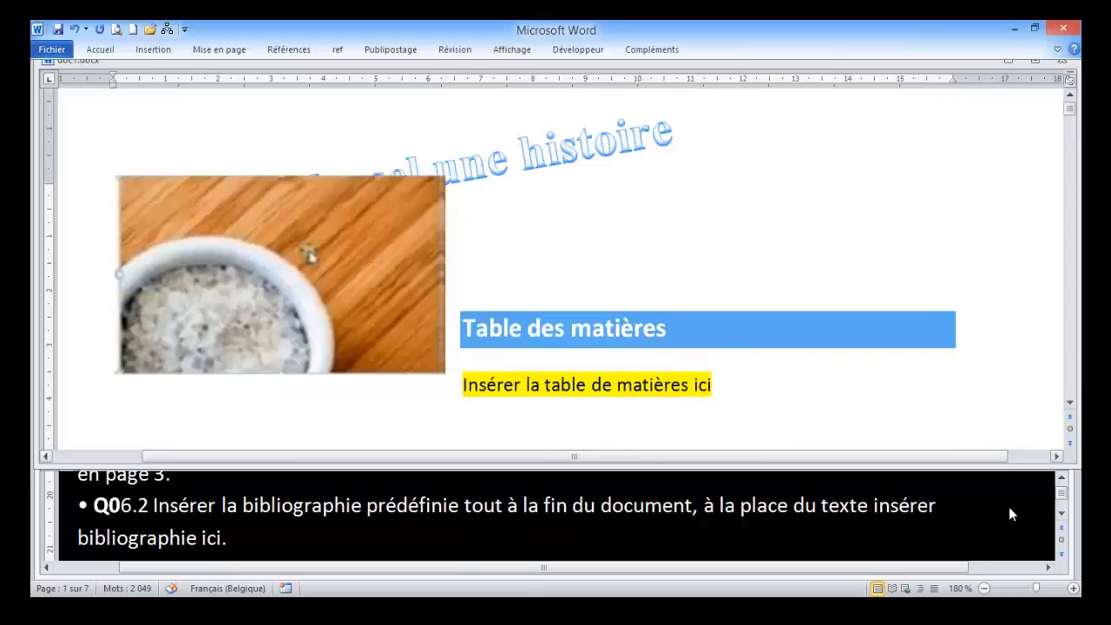
Bring up instruction Q07.1 in Questions.docx and select the whole table under the Tableau des minéraux heading in the salt document
left_click(1061, 525)
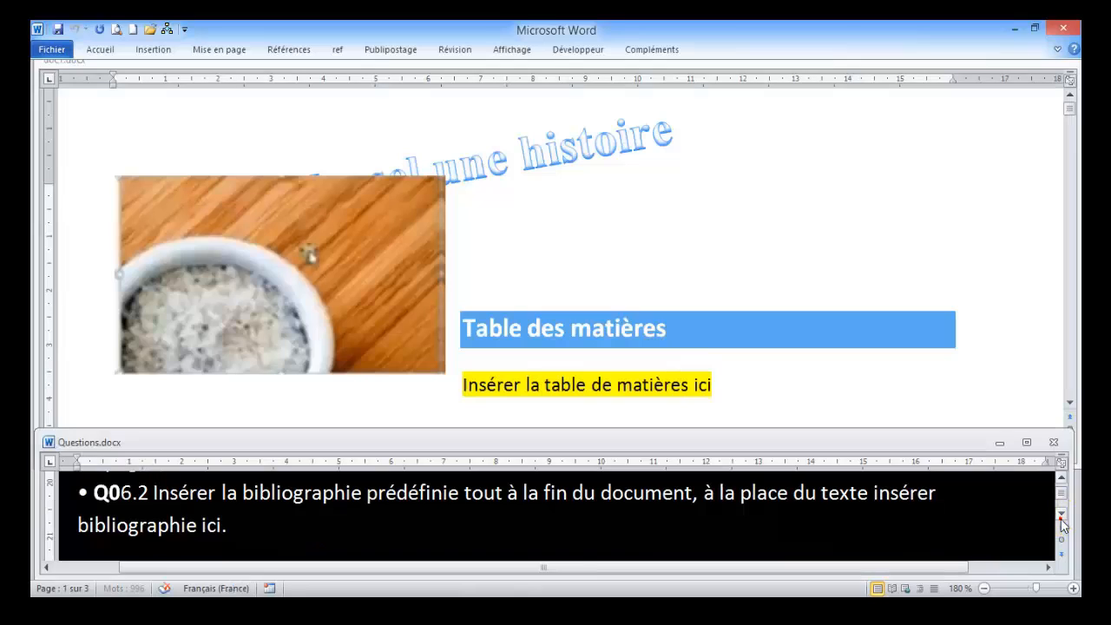
scroll(1062, 523, "down", 2)
scroll(1060, 524, "down", 3)
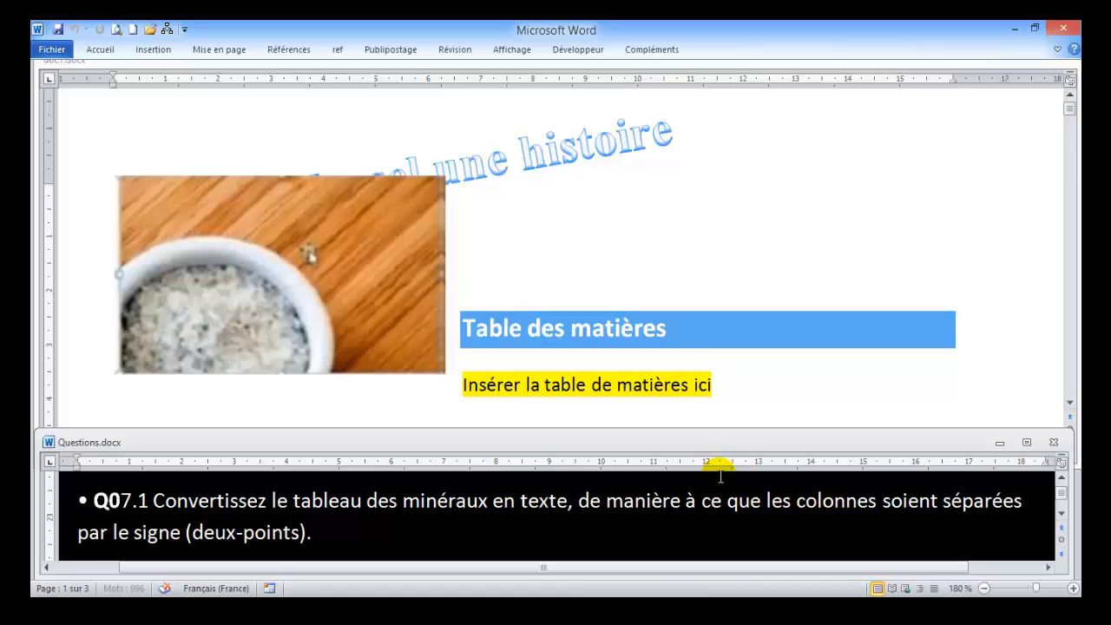
left_click(1069, 110)
left_click_drag(1070, 110, 1066, 337)
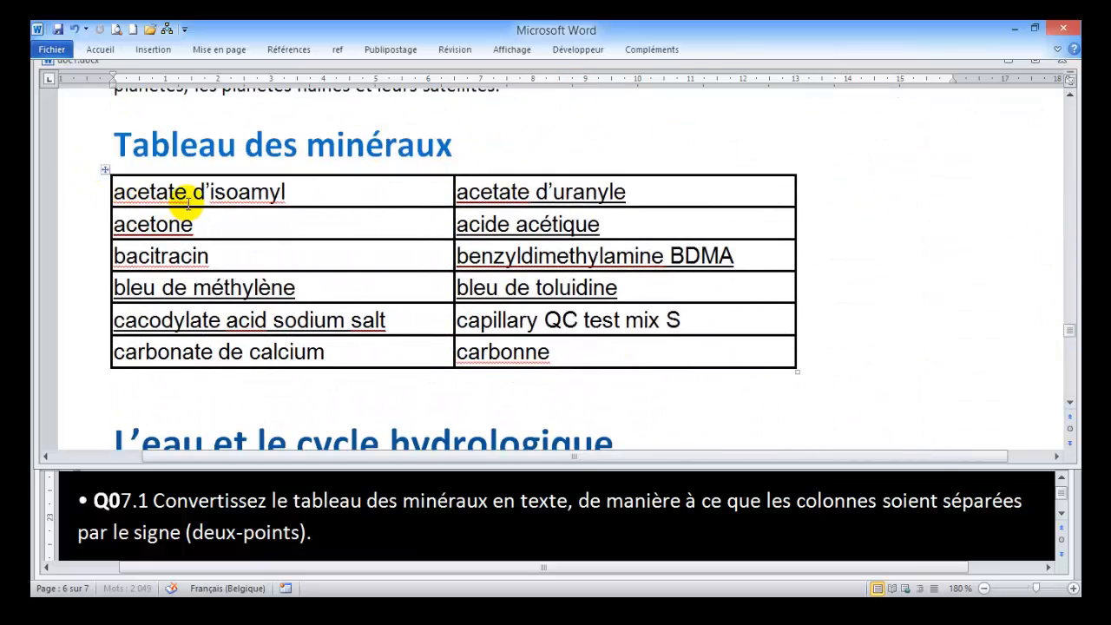
left_click(104, 170)
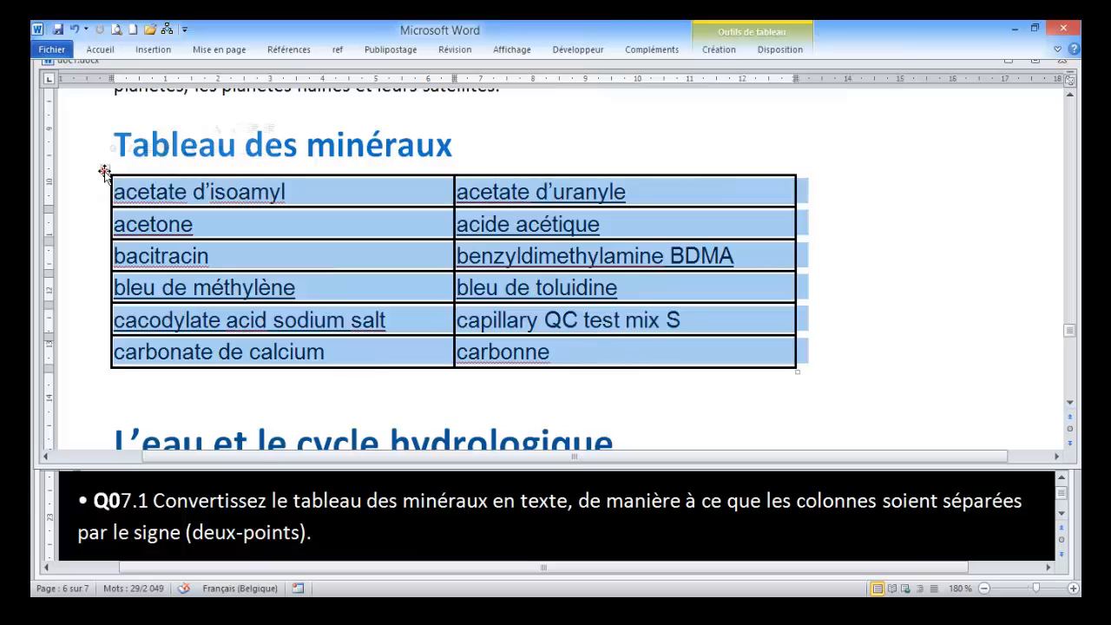
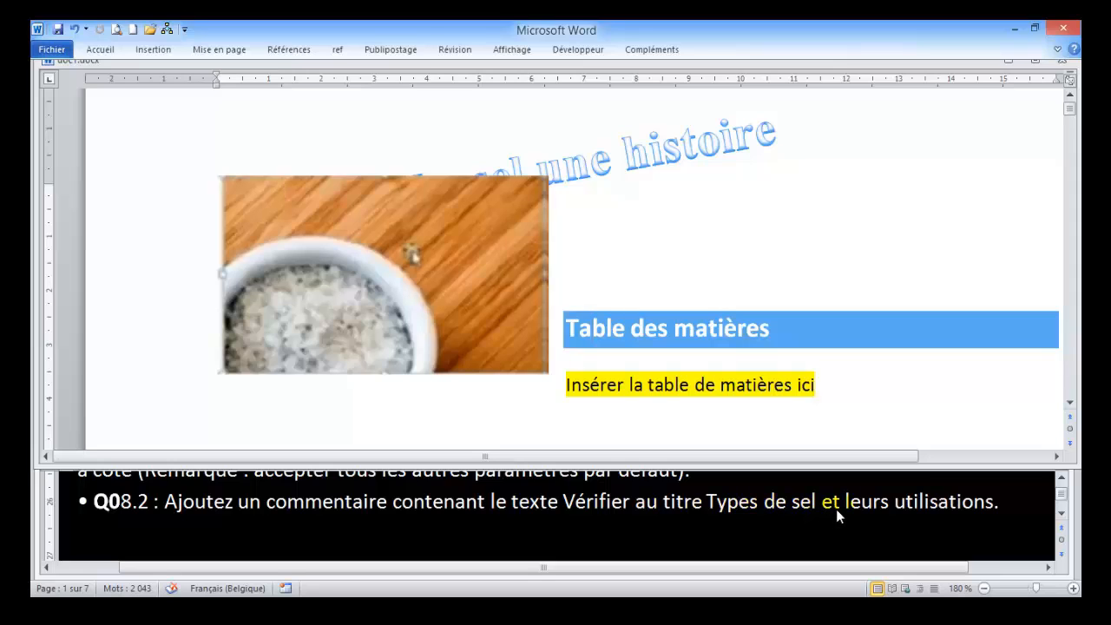
Following Q08.2, show the Navigation pane's headings for the salt document and go to Types de sel et leurs utilisations
left_click(748, 506)
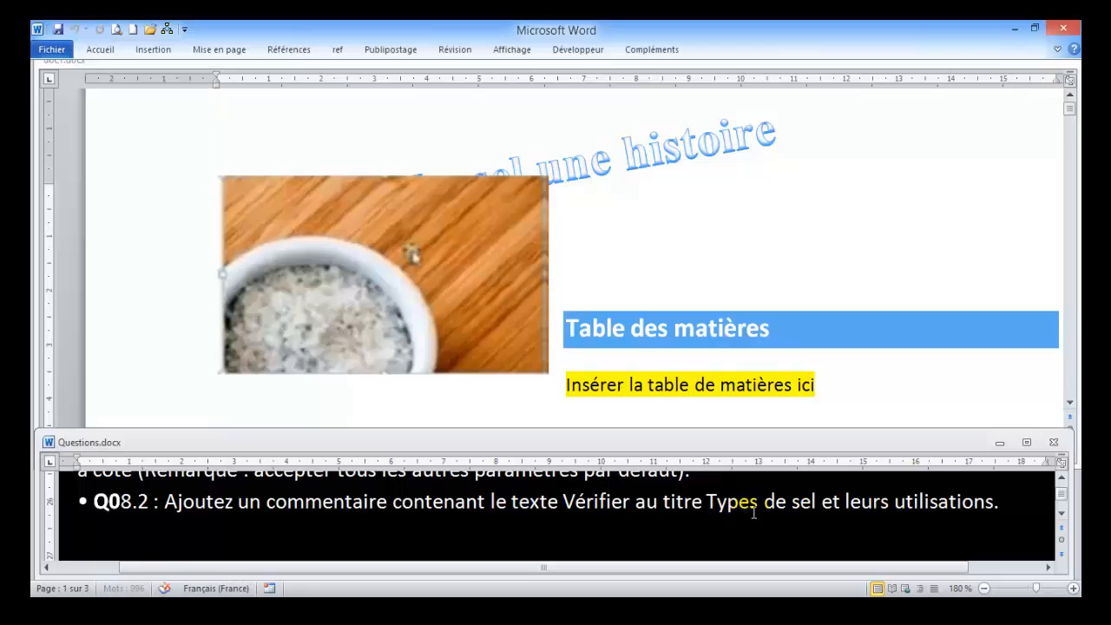
left_click(590, 270)
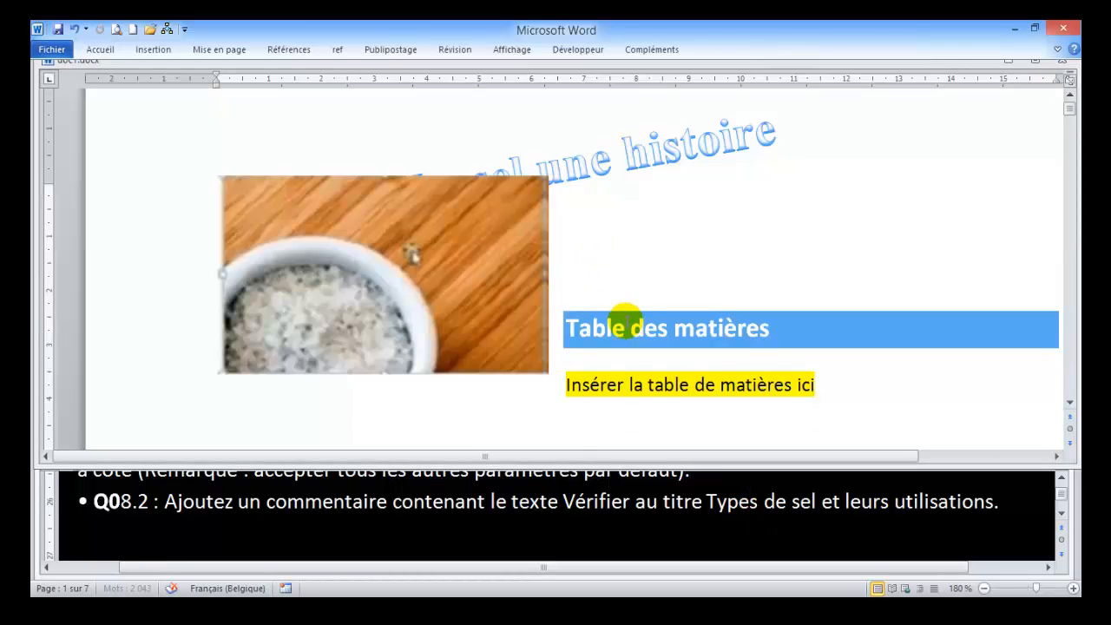
left_click(511, 52)
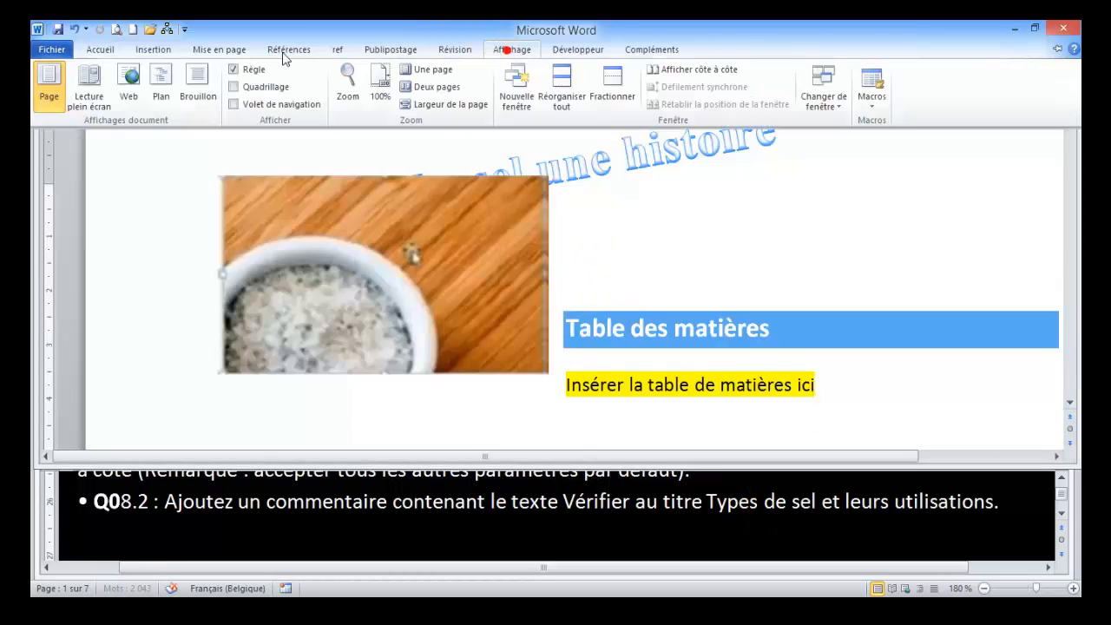
left_click(232, 104)
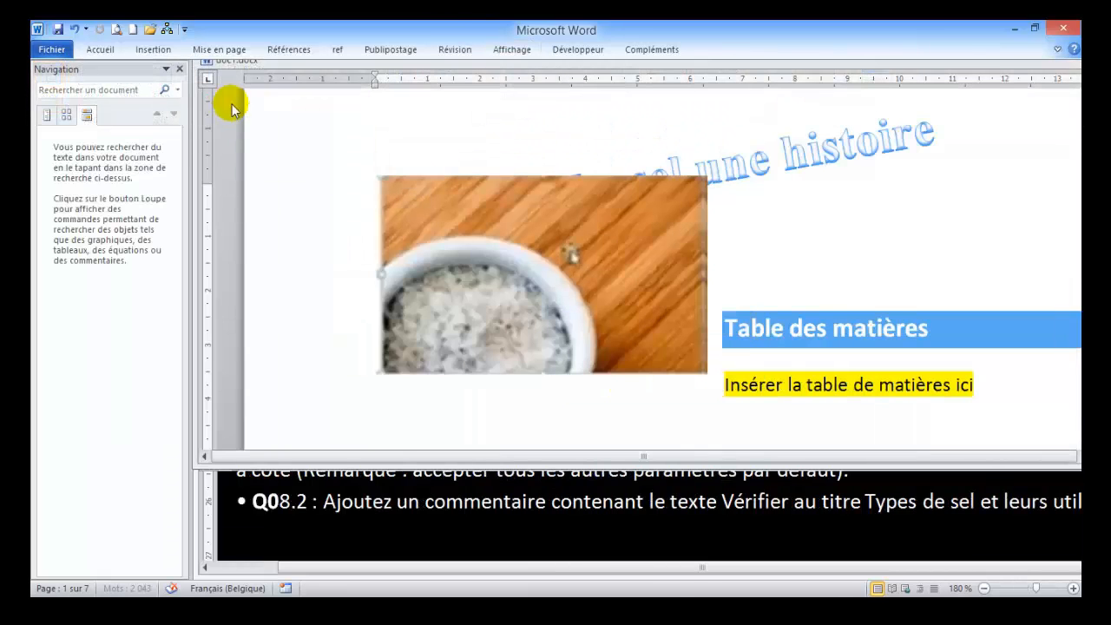
left_click(47, 115)
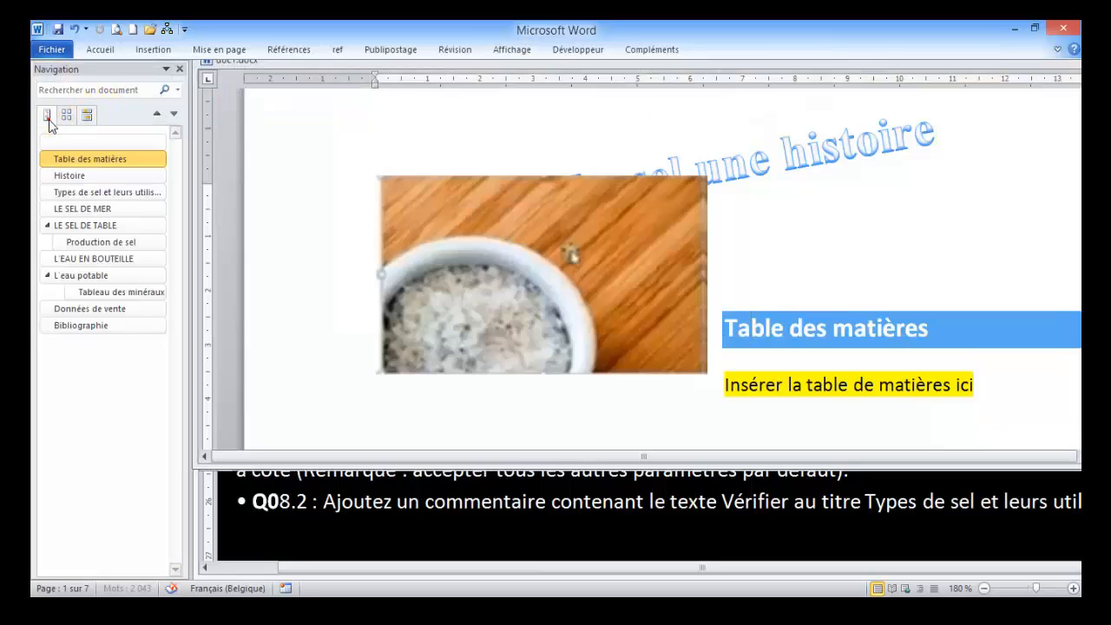
left_click(115, 192)
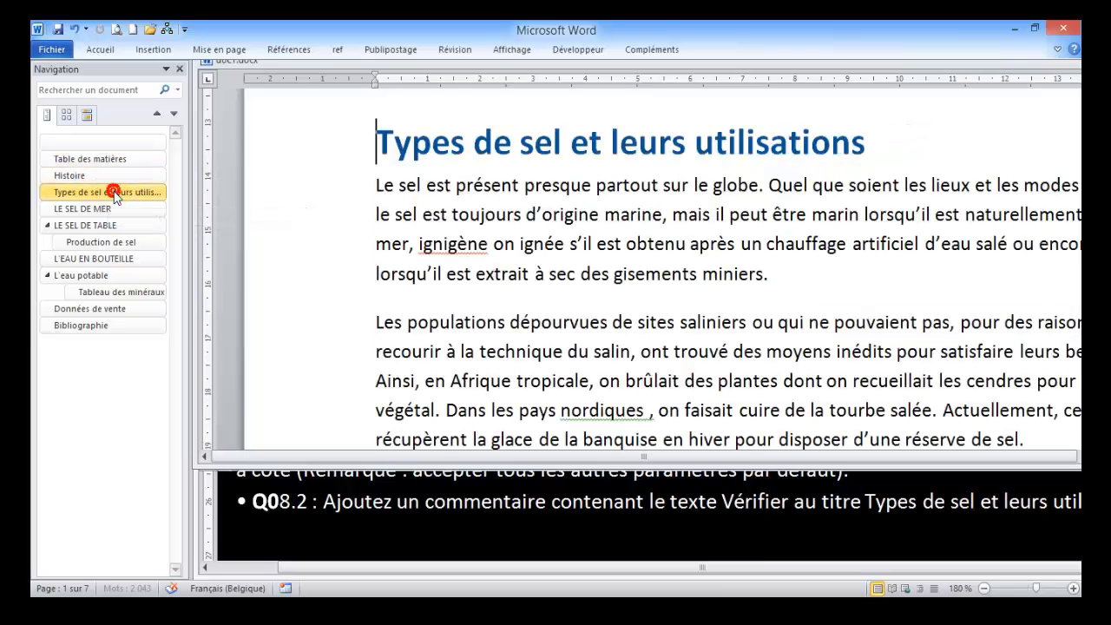
Attach a comment reading Vérifier to the Types de sel et leurs utilisations heading and close the Navigation pane
left_click(271, 151)
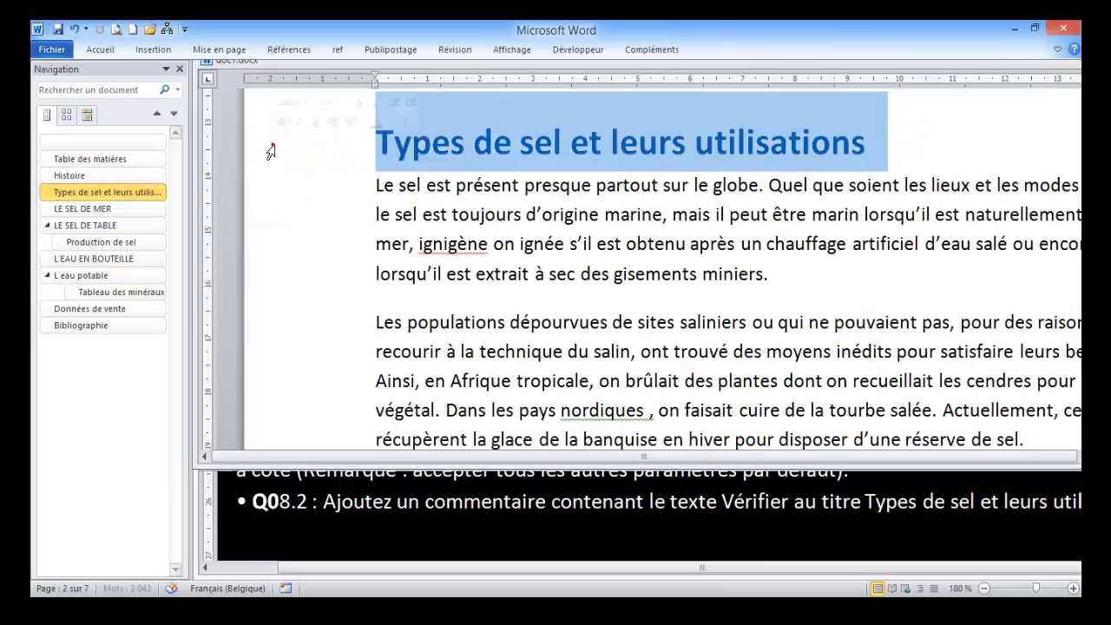
left_click(453, 50)
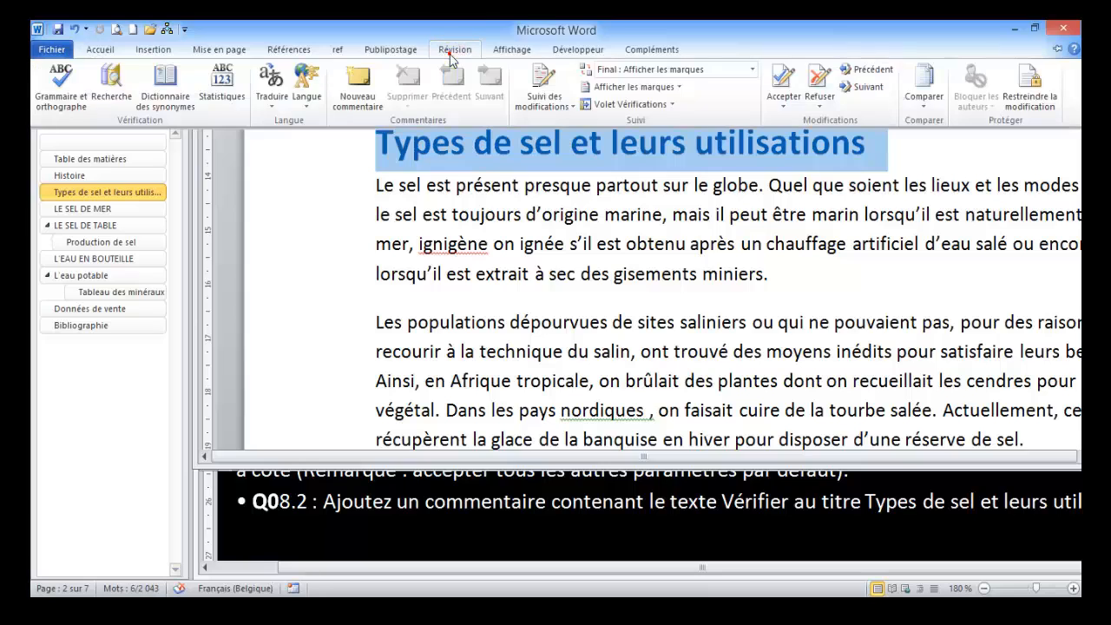
left_click(357, 97)
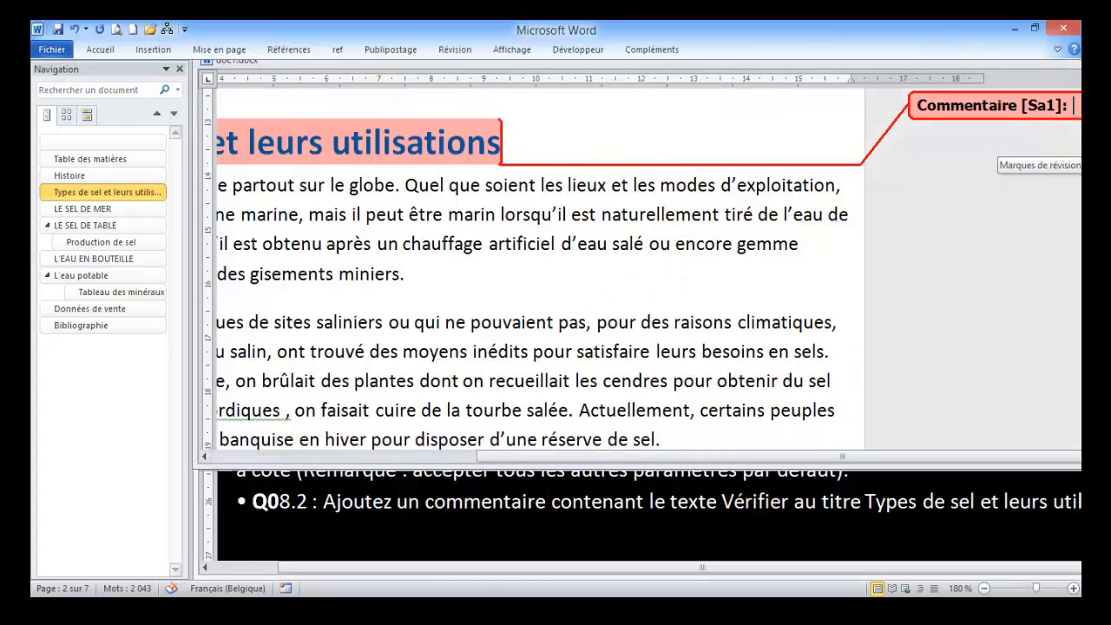
type("V")
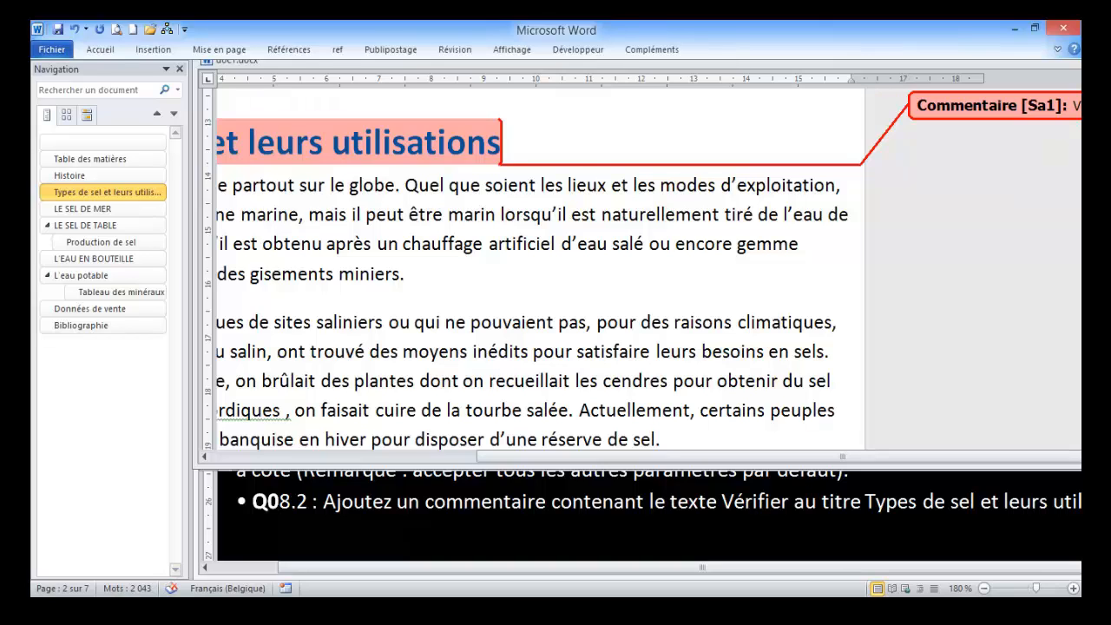
left_click(576, 240)
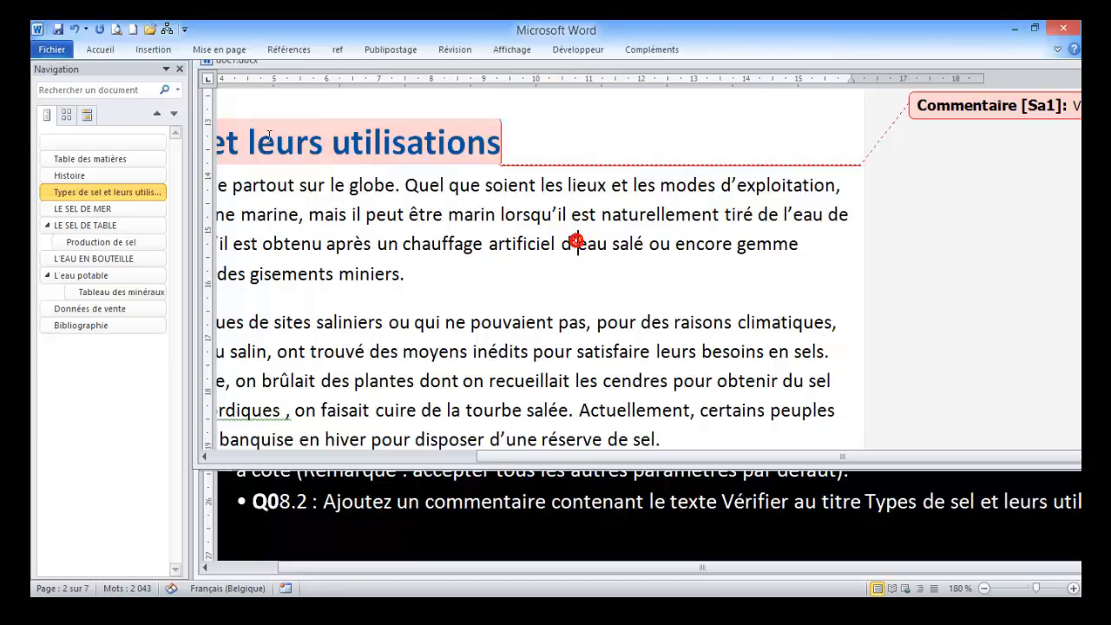
left_click(179, 69)
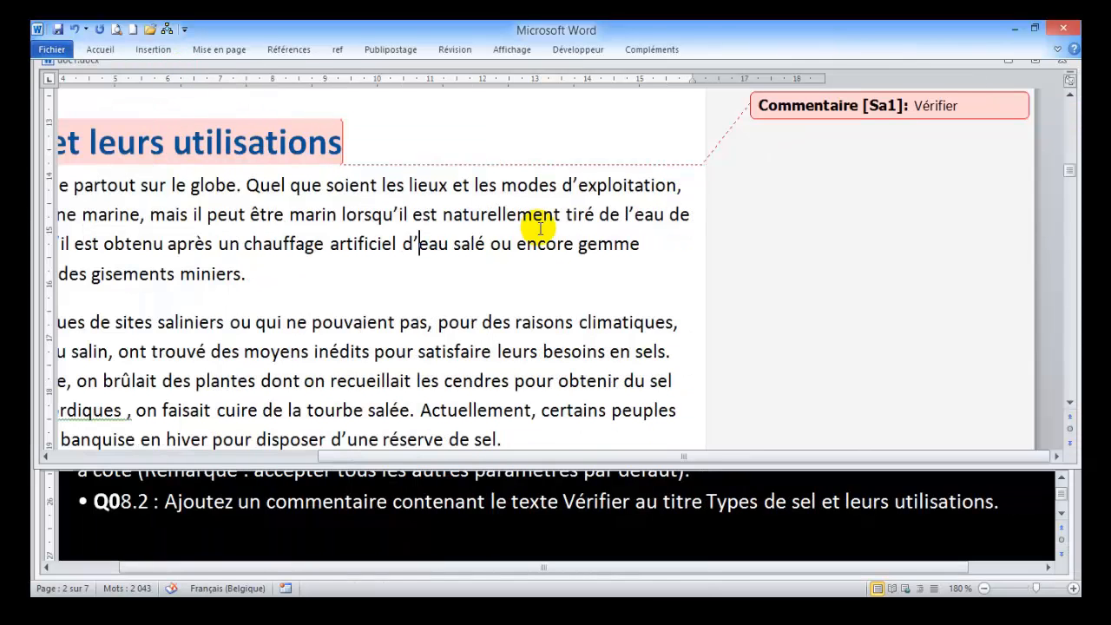
Return to the beginning of the salt document and bring up instruction Q09.1 in Questions.docx
left_click(460, 262)
key("ctrl+Home")
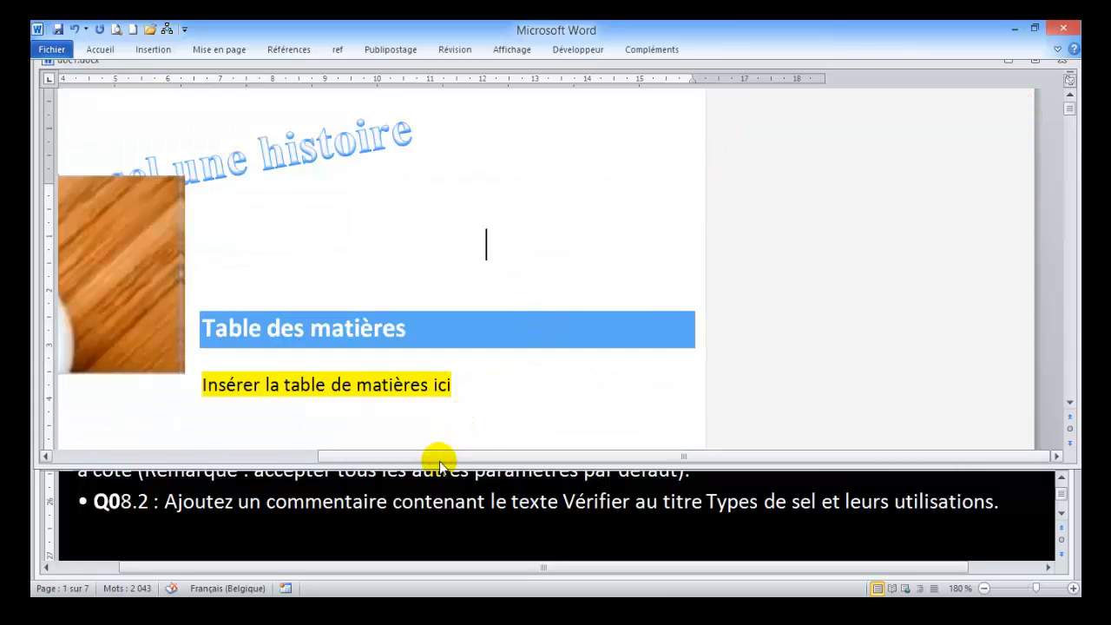
left_click_drag(443, 459, 216, 449)
left_click(1060, 520)
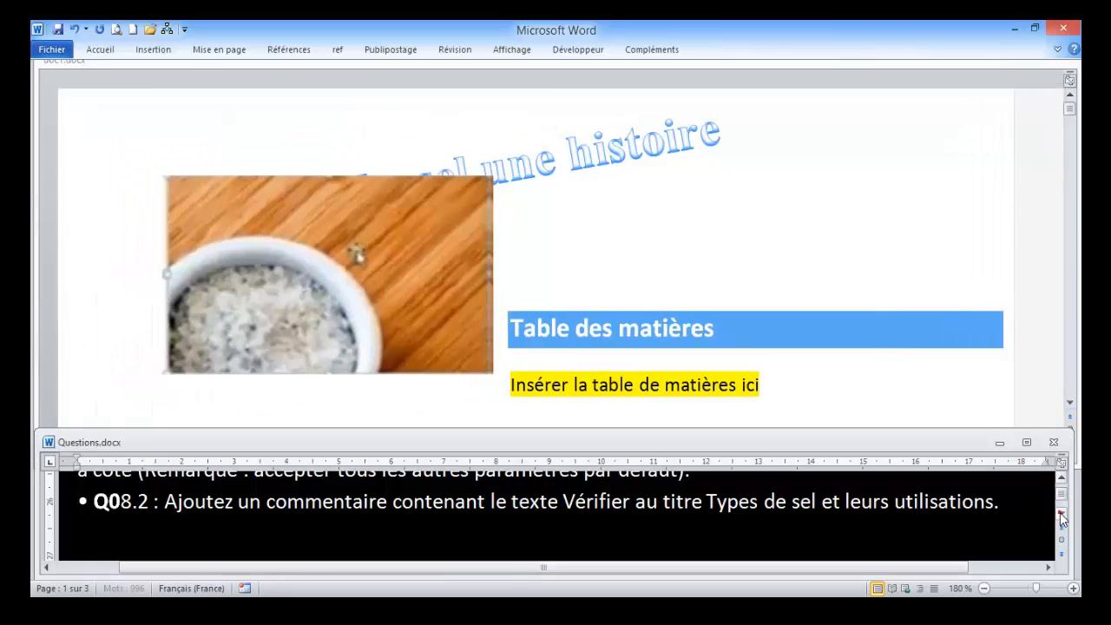
left_click(1061, 515)
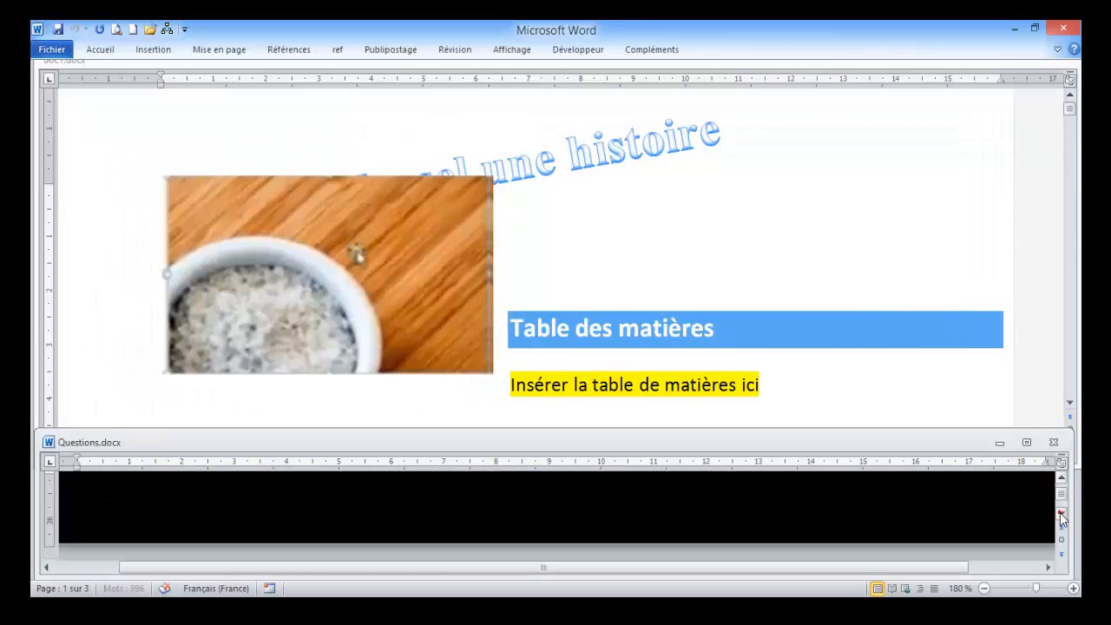
left_click(1060, 514)
left_click(1061, 515)
left_click(1061, 514)
left_click(1061, 515)
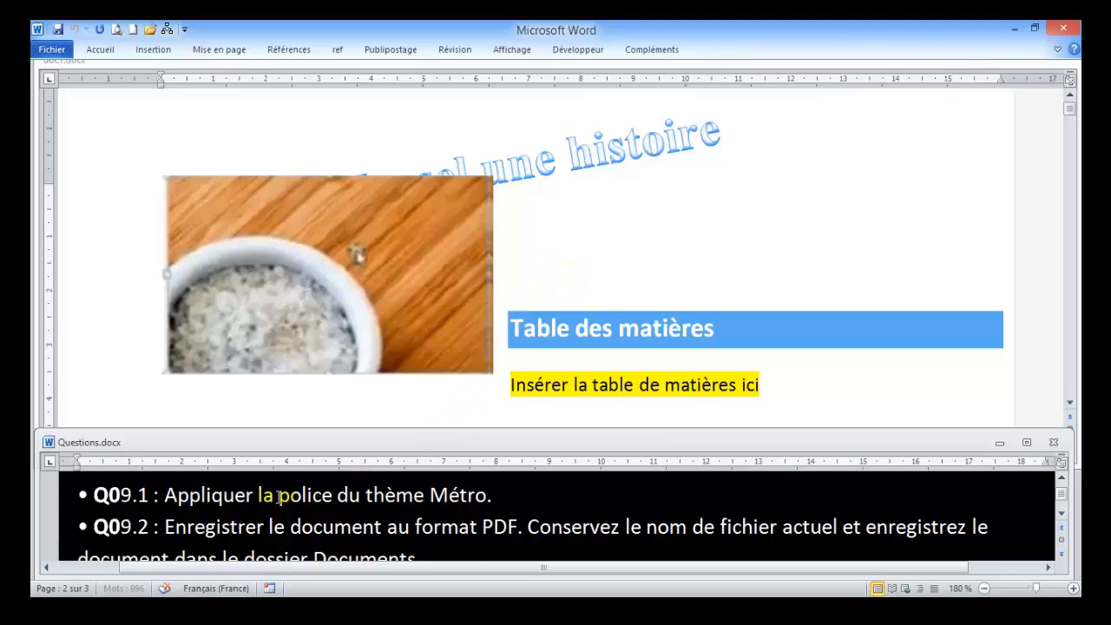
Apply the predefined Métro theme fonts to Questions.docx and return to the salt document
left_click(215, 52)
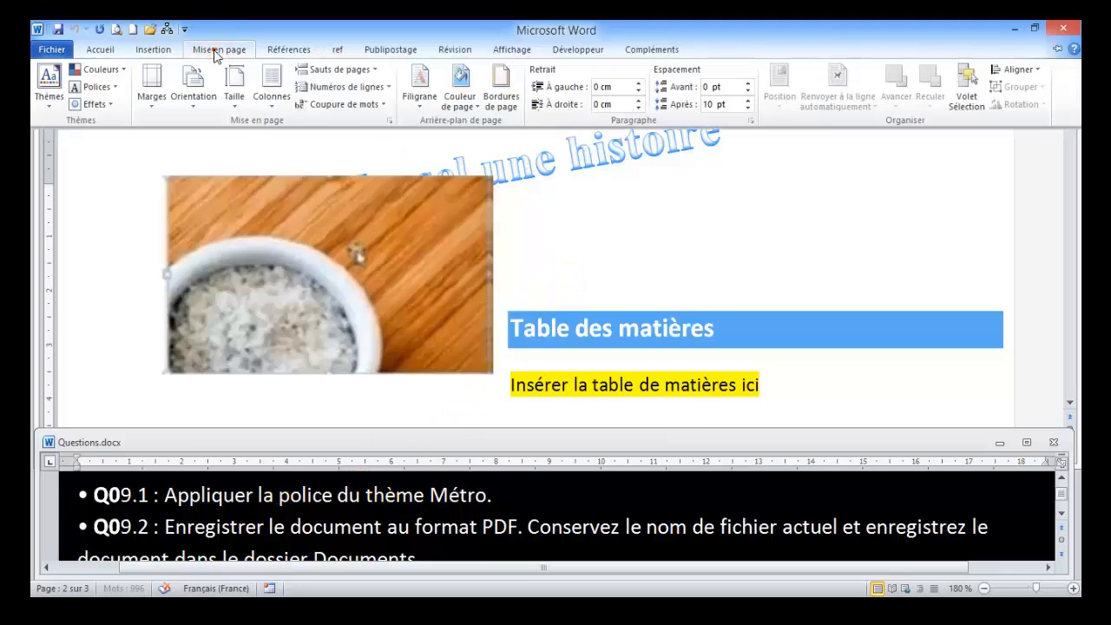
left_click(115, 90)
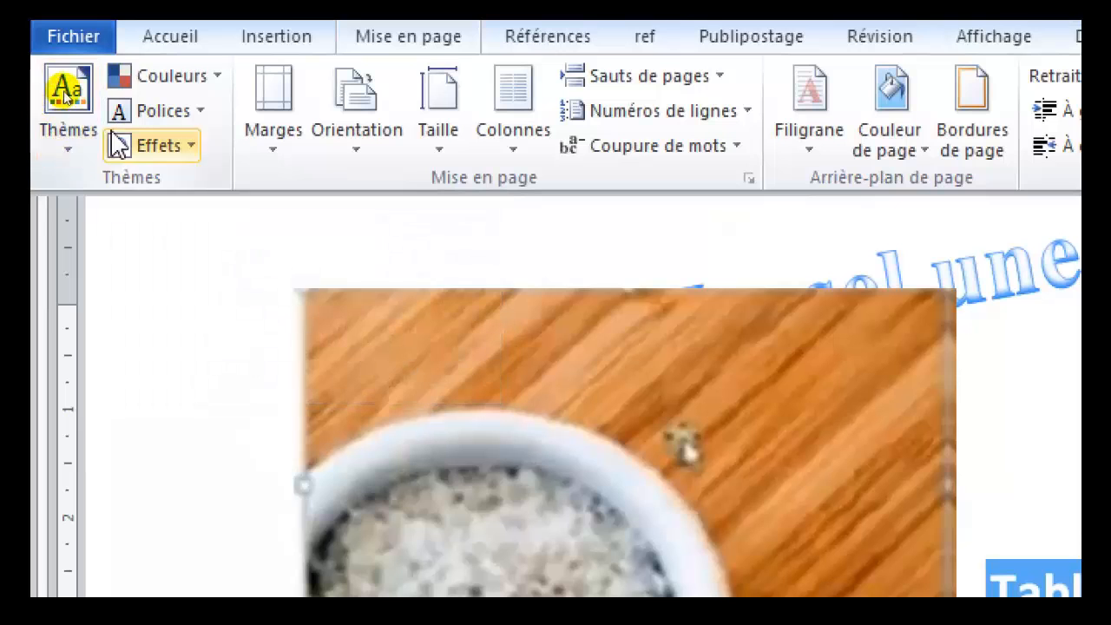
left_click(202, 113)
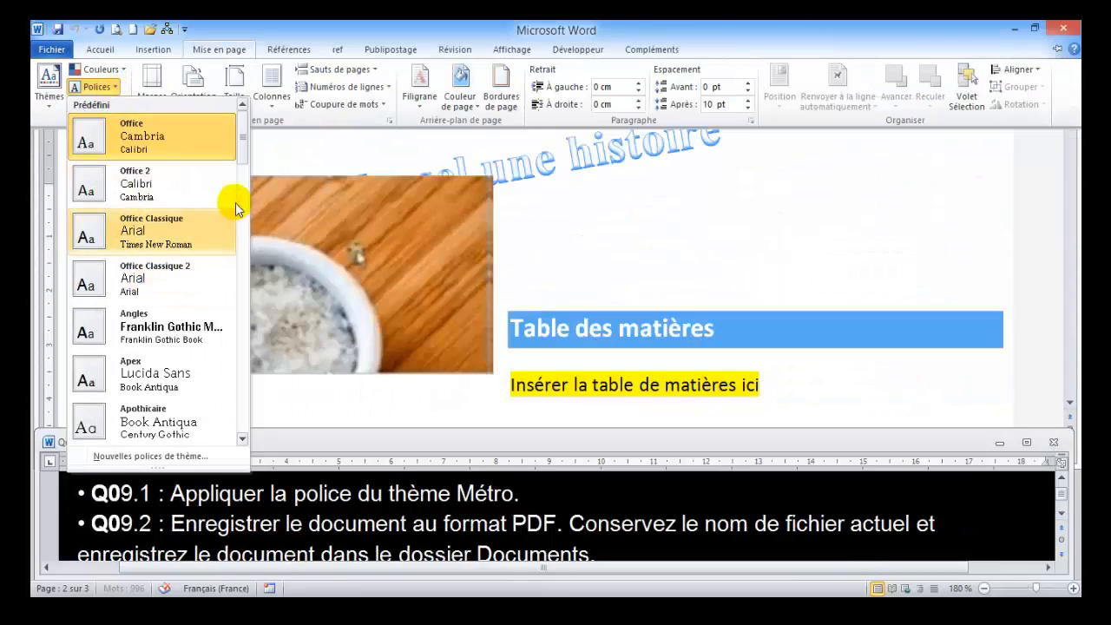
left_click_drag(245, 164, 231, 321)
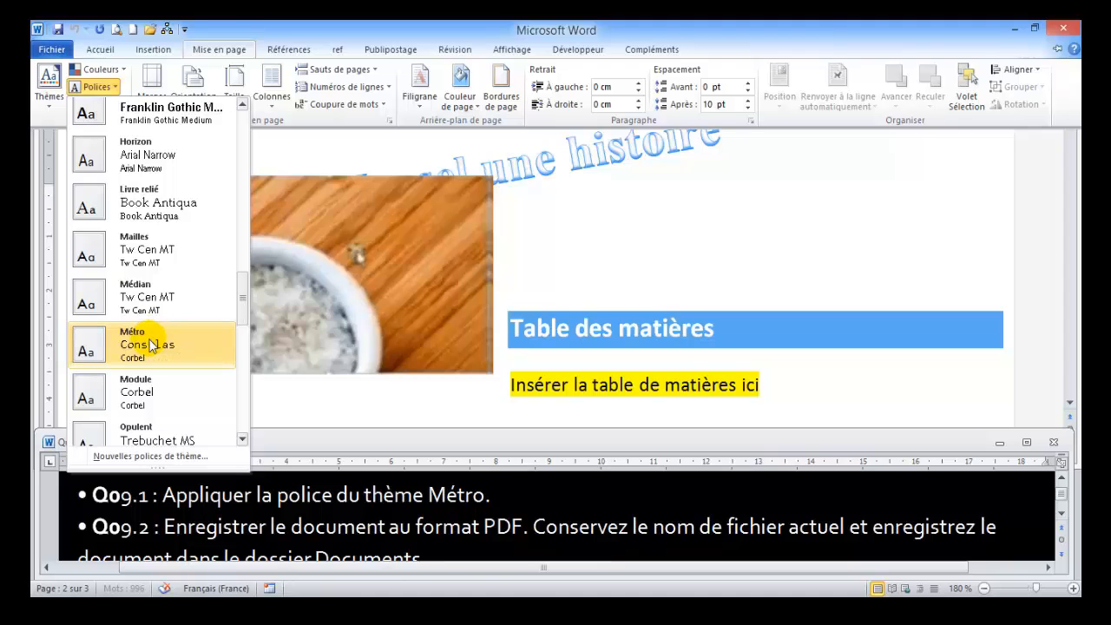
left_click(149, 345)
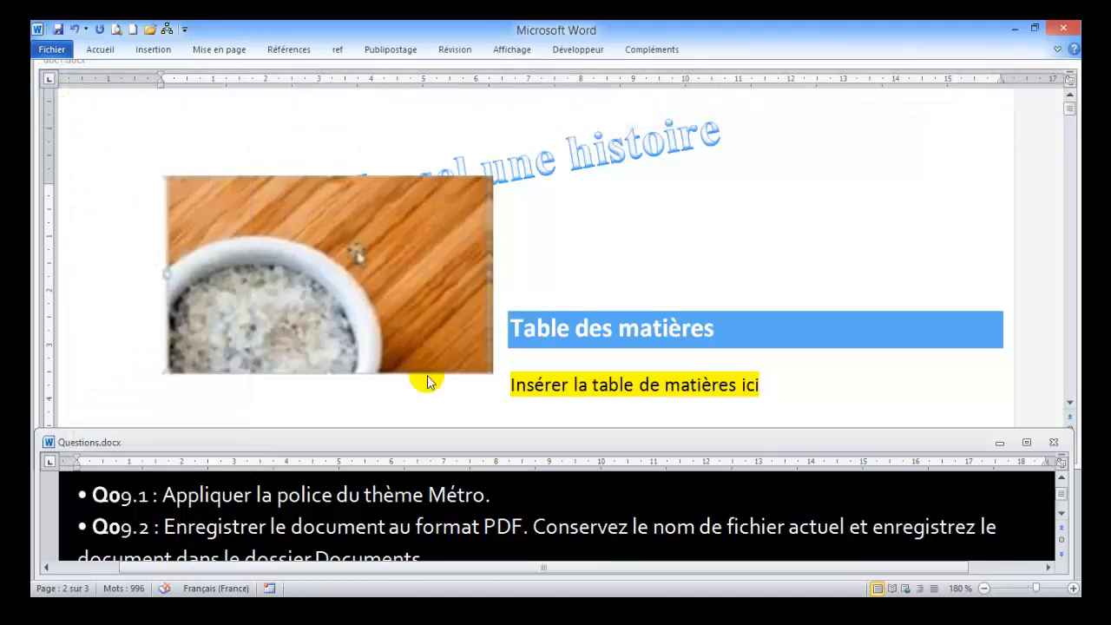
left_click(737, 382)
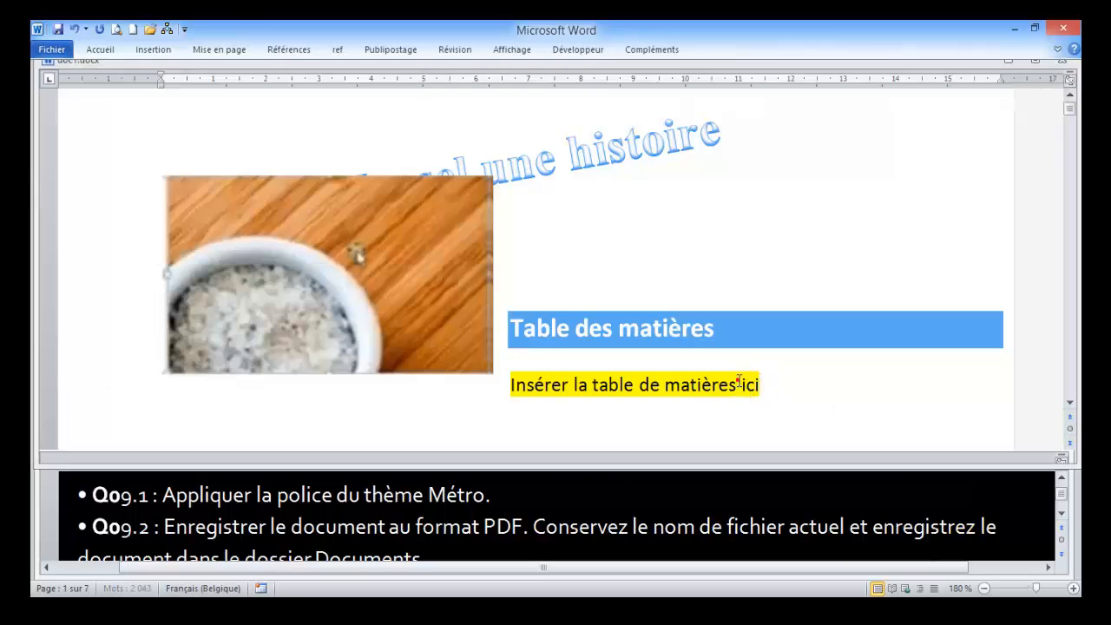
Following Q09.2, save the salt document in PDF format as doc1.pdf in the Documents library
left_click(1061, 514)
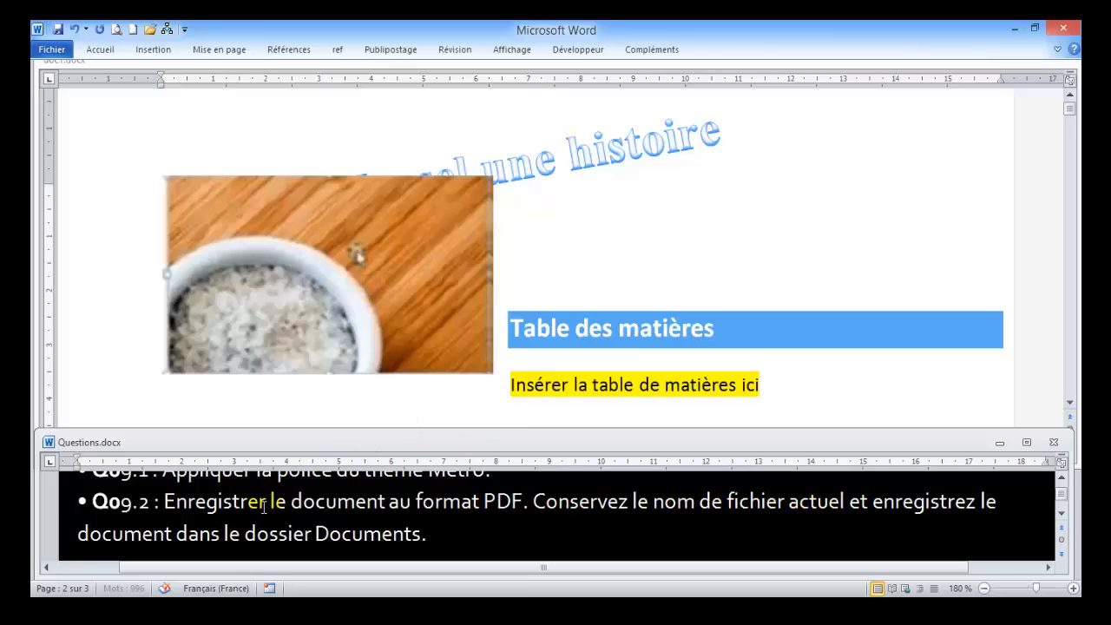
left_click(573, 332)
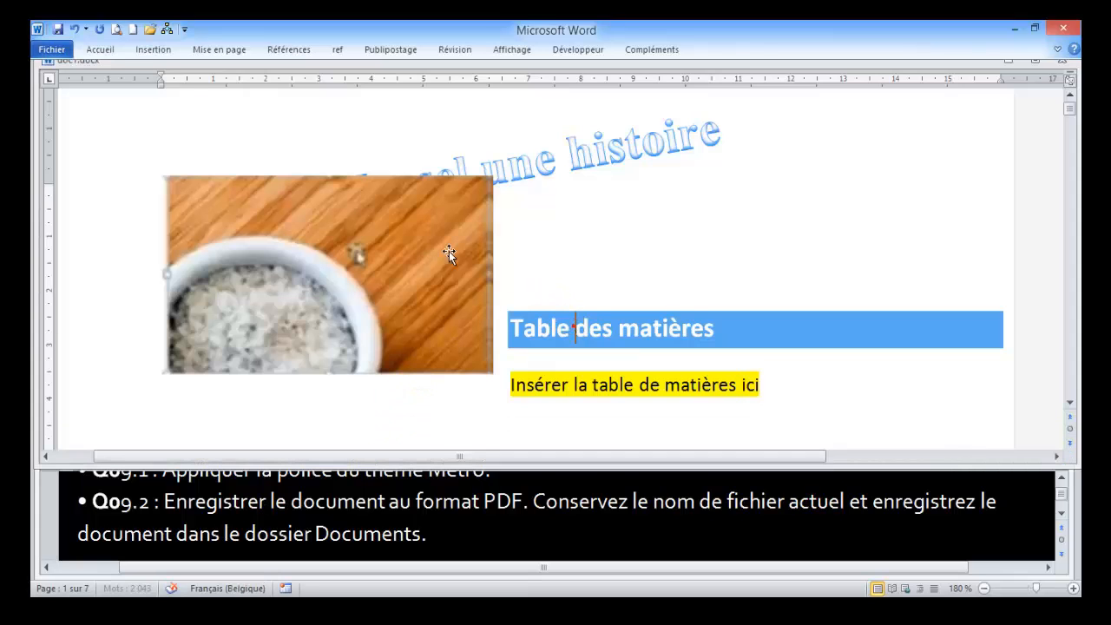
left_click(52, 48)
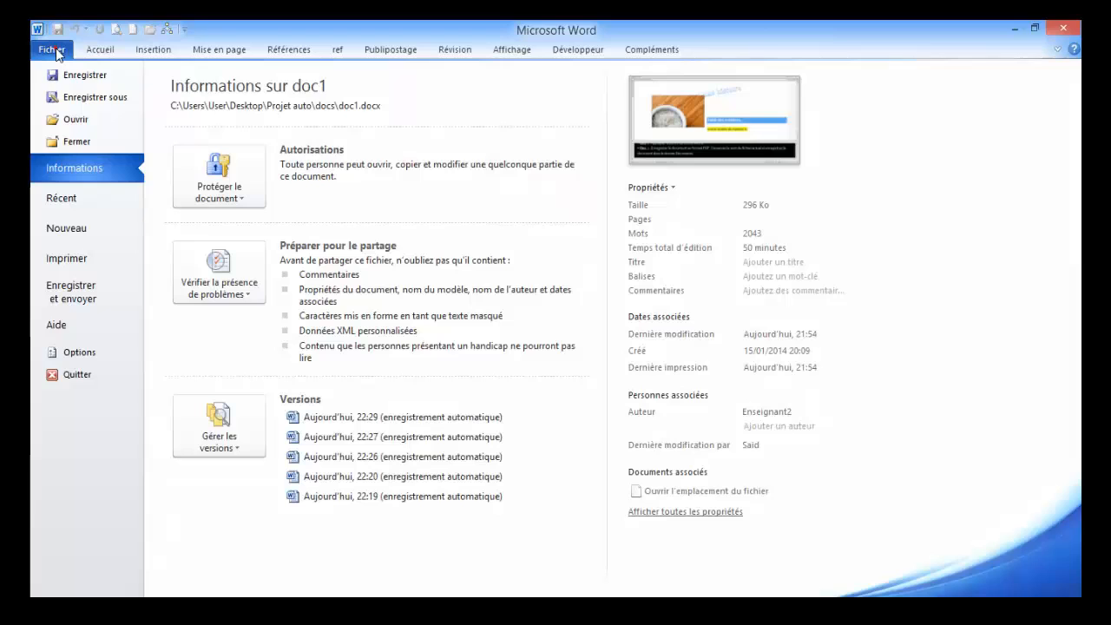
left_click(94, 97)
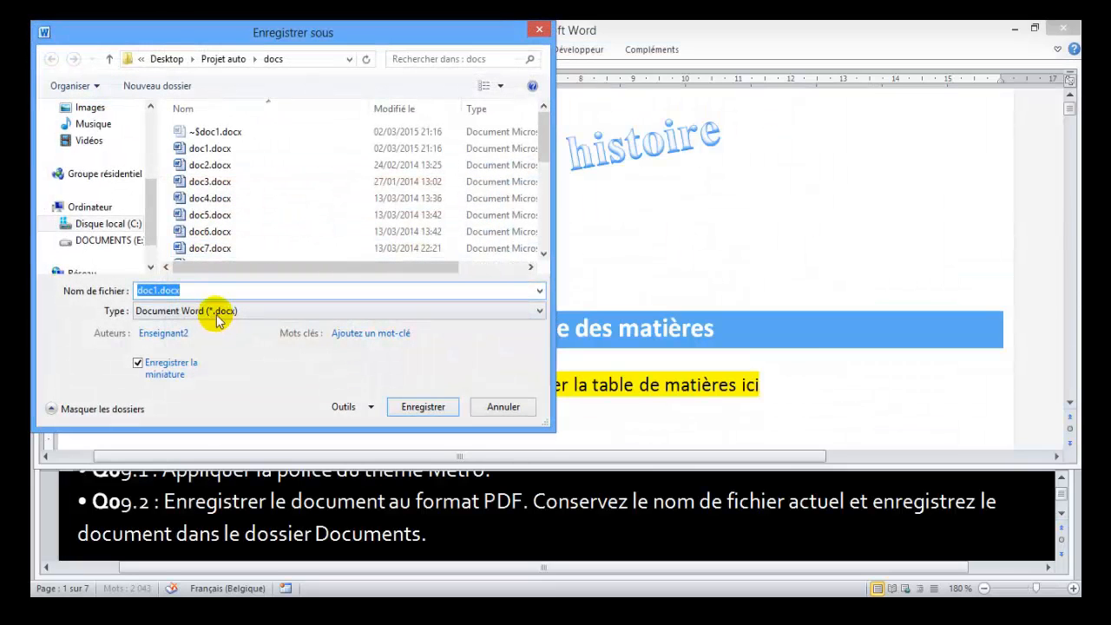
left_click(217, 312)
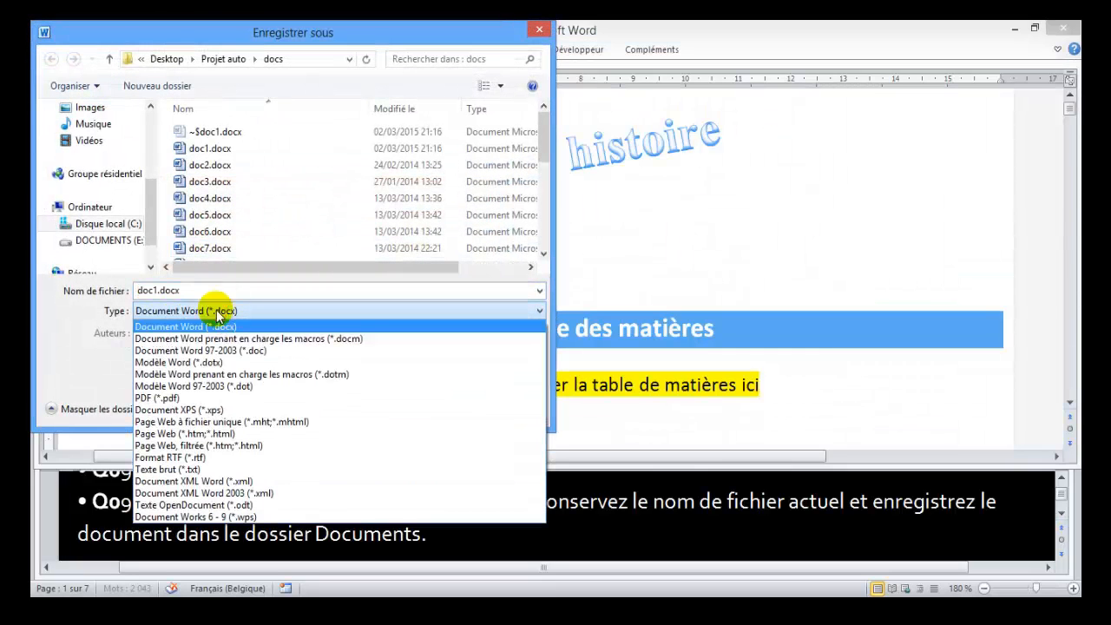
left_click(185, 399)
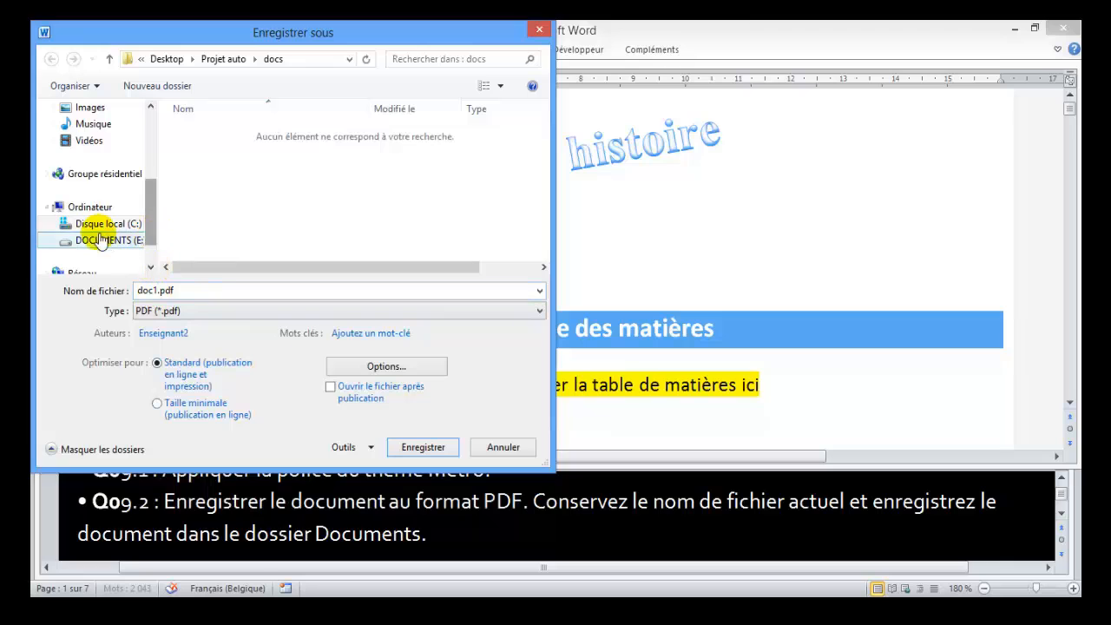
left_click_drag(149, 211, 148, 164)
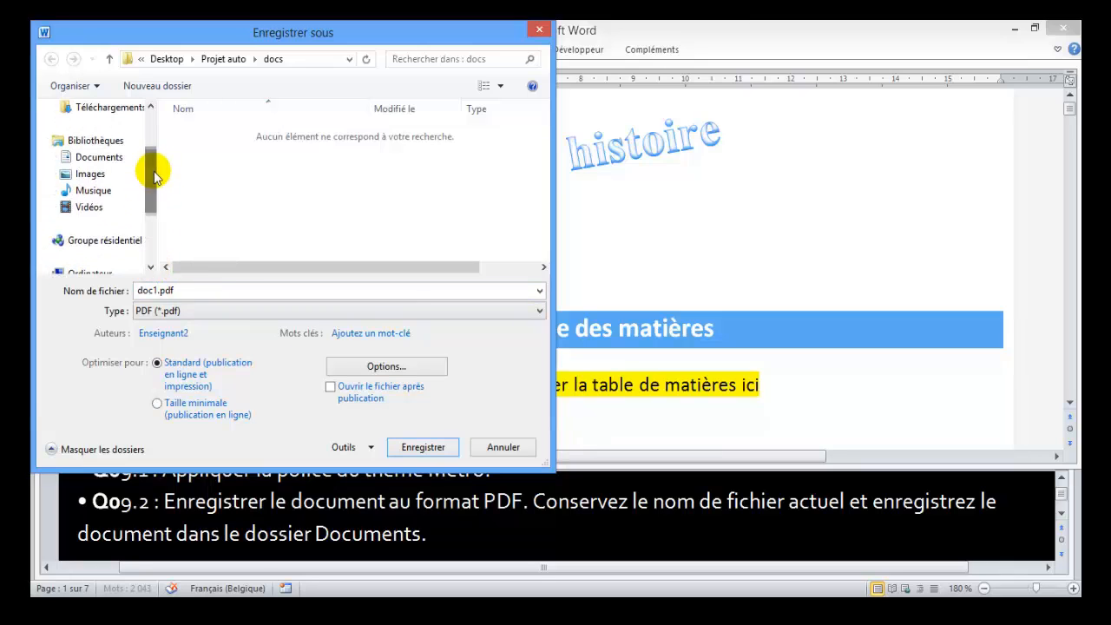
left_click(118, 161)
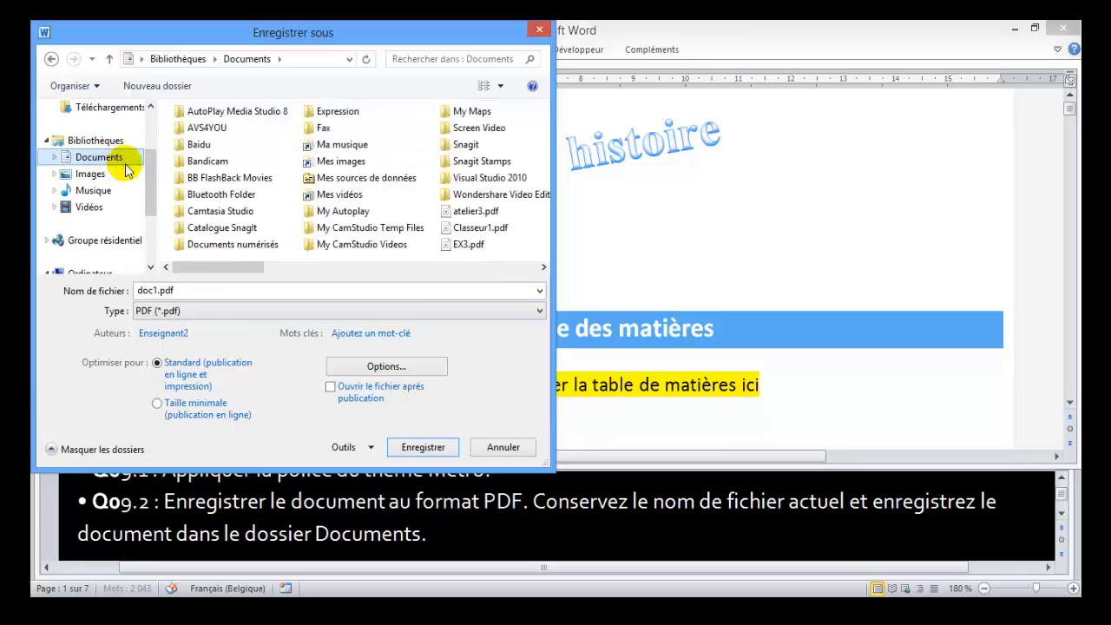
left_click(420, 446)
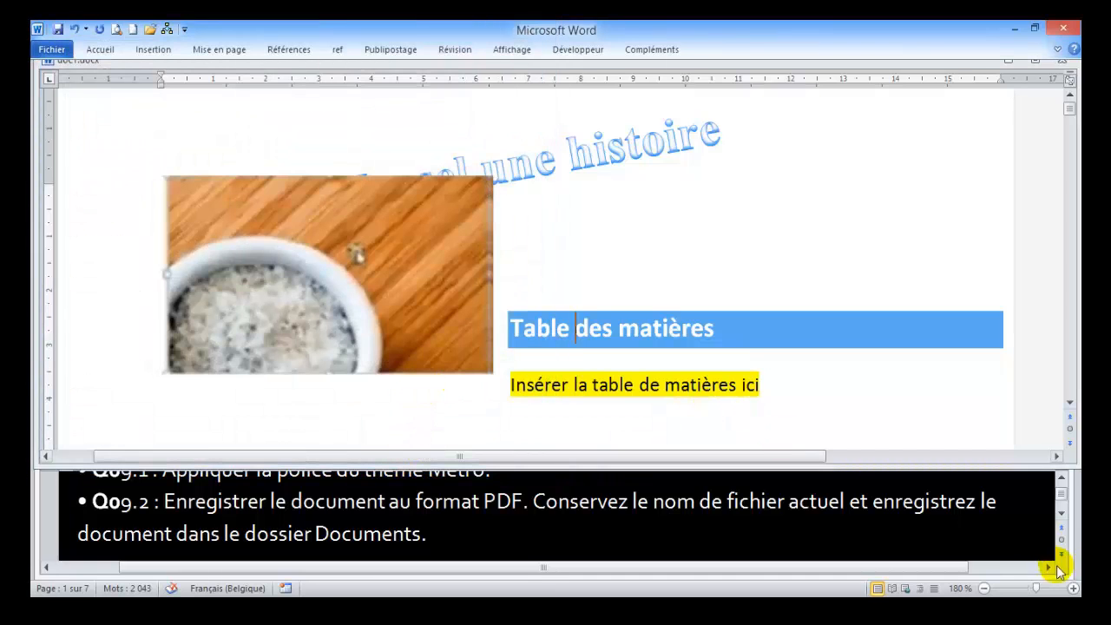
Bring up instruction Q10.1 in Questions.docx and locate the Données de vente heading above the second table in the salt document
left_click(1064, 516)
scroll(1064, 516, "down", 5)
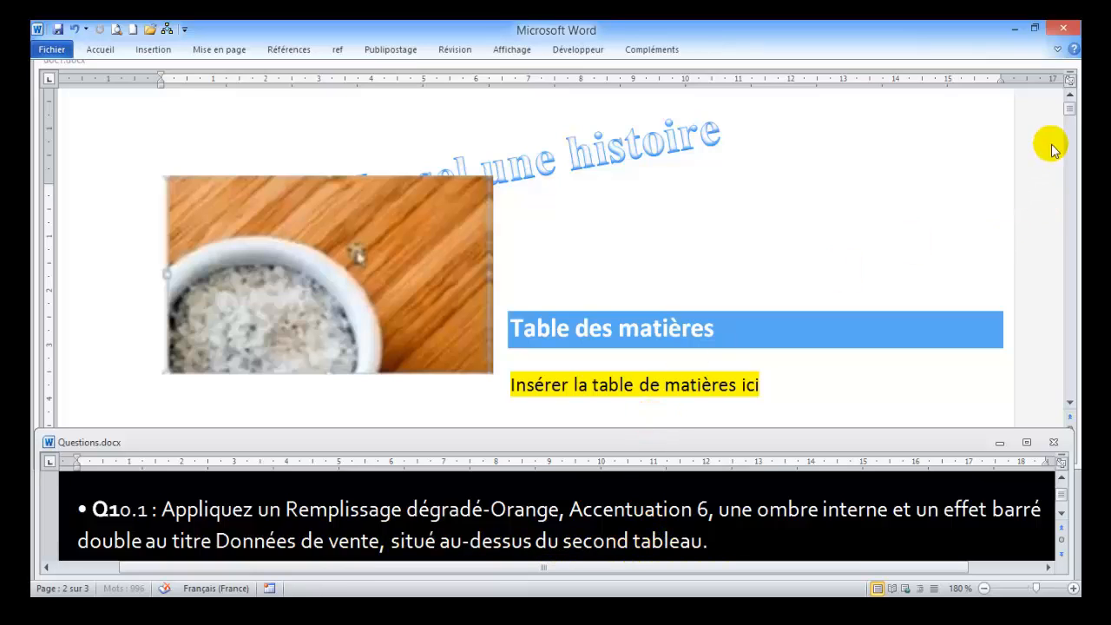
left_click(1065, 117)
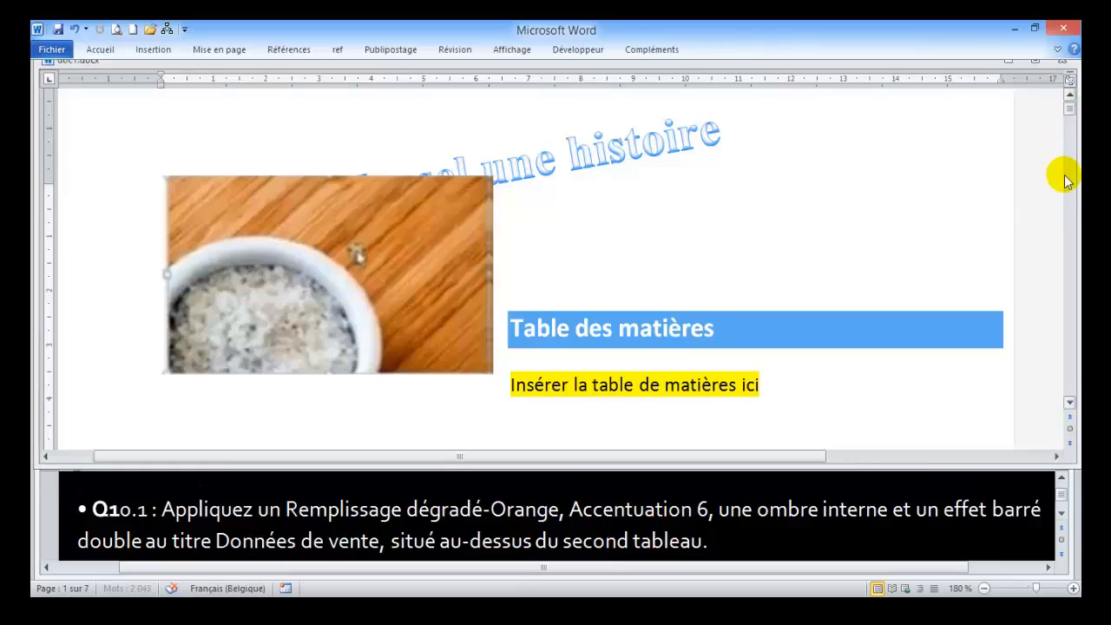
left_click_drag(1064, 129, 1062, 346)
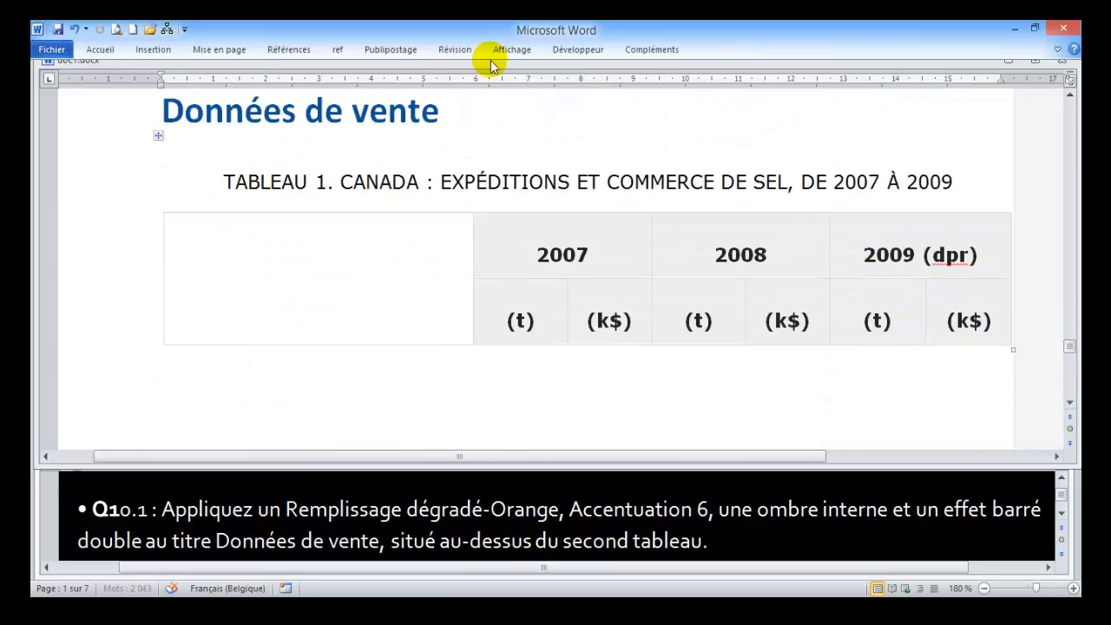
left_click(351, 113)
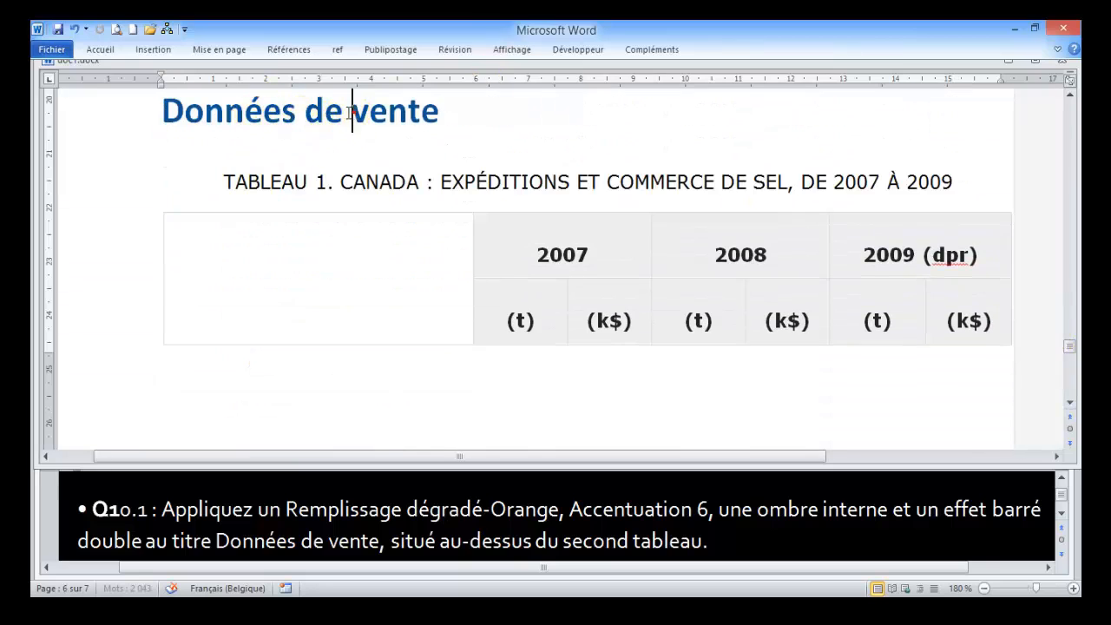
left_click(653, 144)
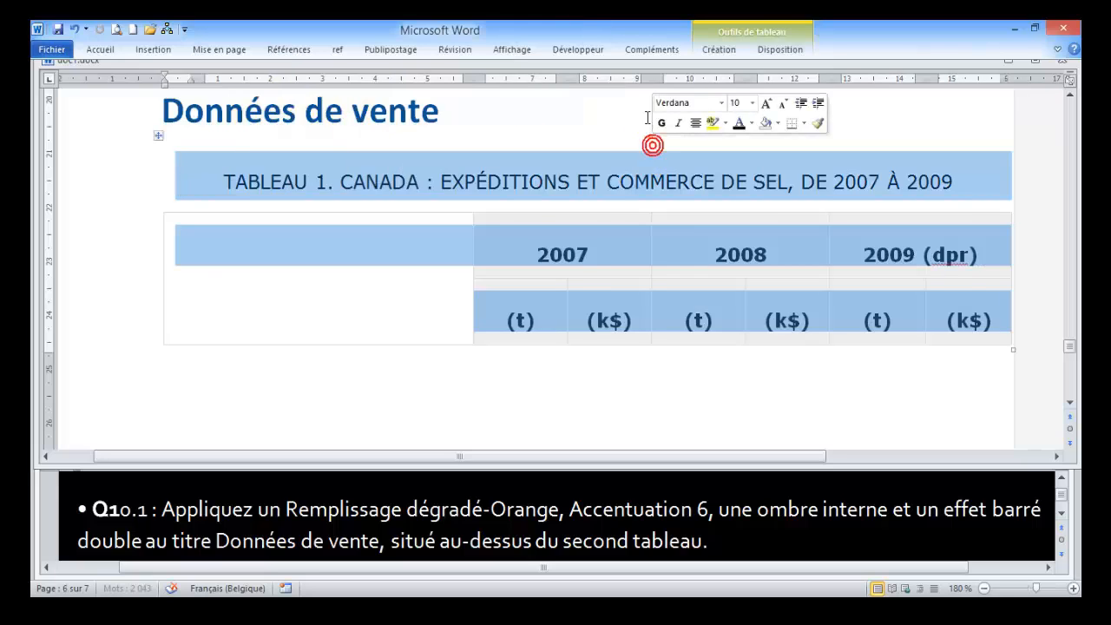
left_click(646, 116)
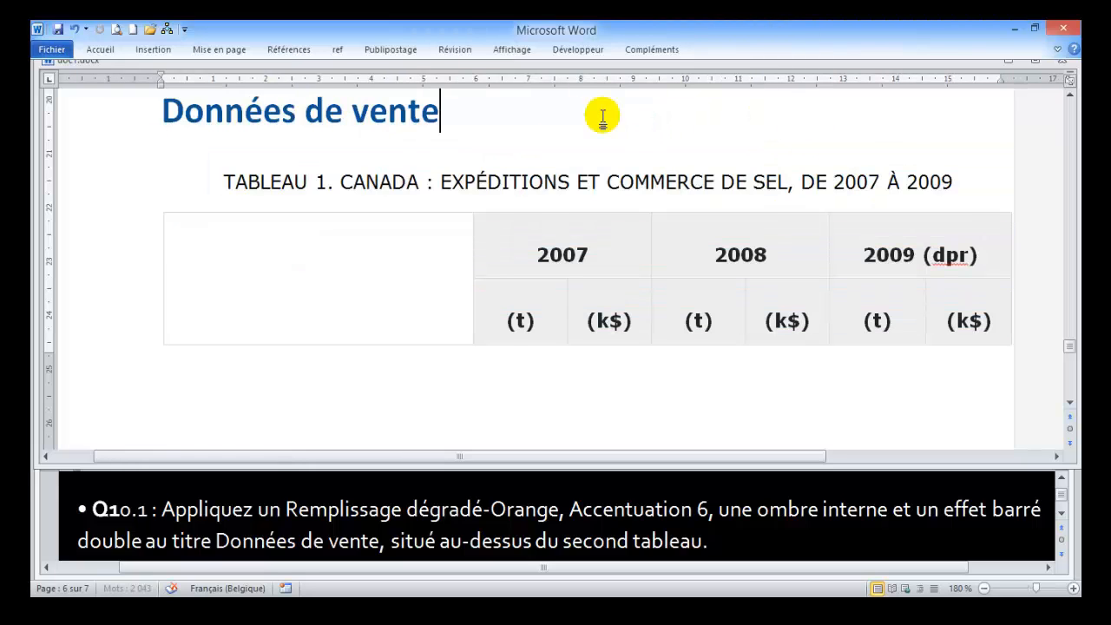
From the beginning of the salt document, go to Données de vente through the Navigation pane's headings and select the heading line
key("ctrl+Home")
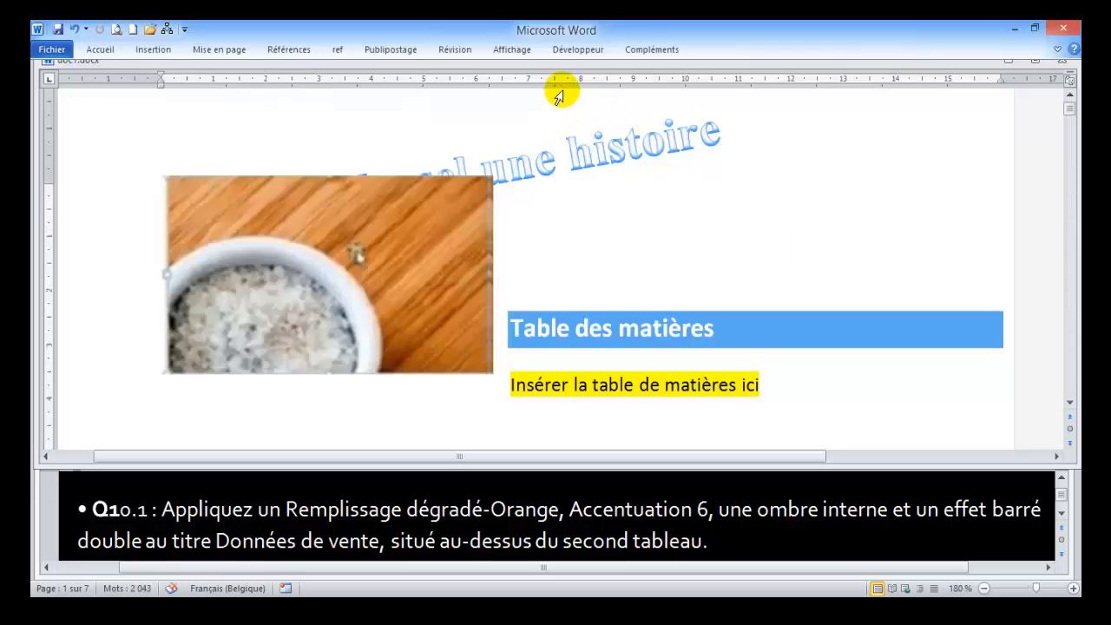
left_click(511, 50)
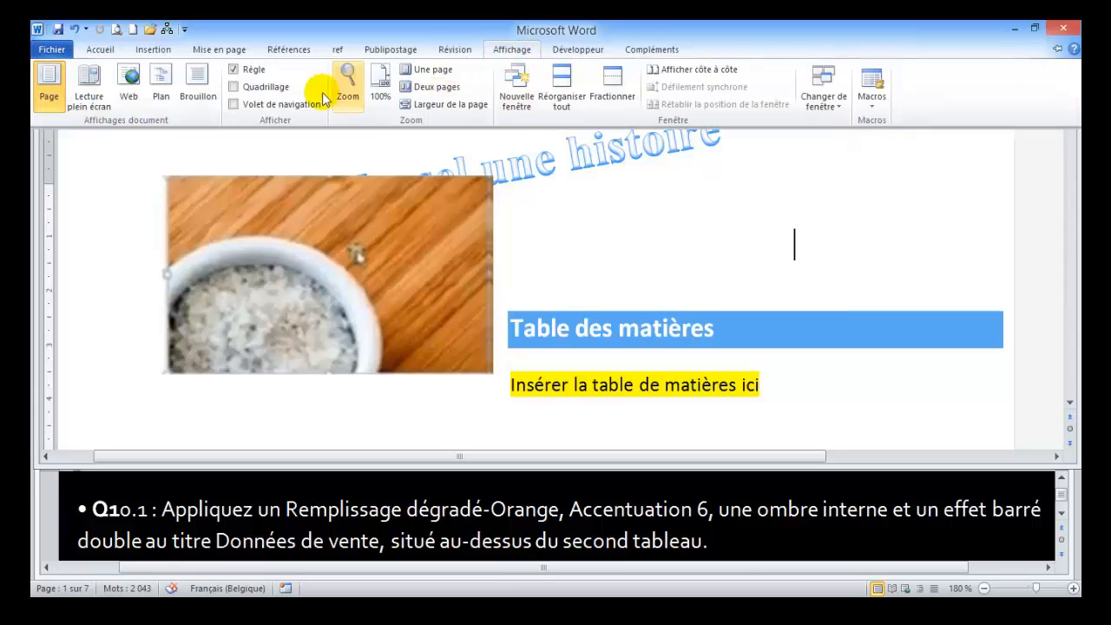
left_click(237, 105)
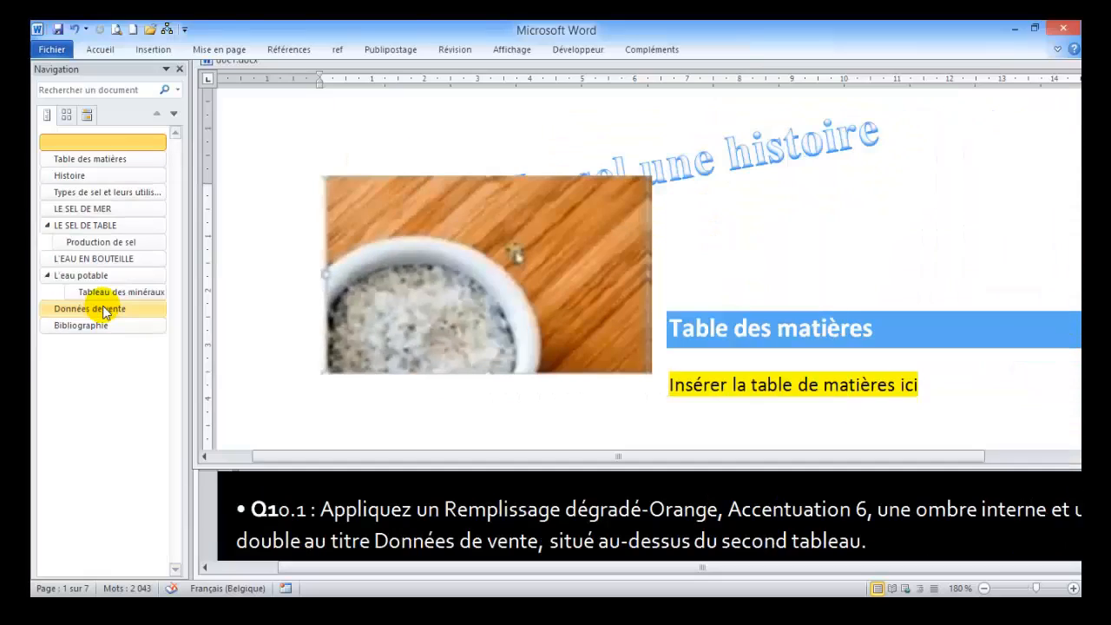
left_click(174, 317)
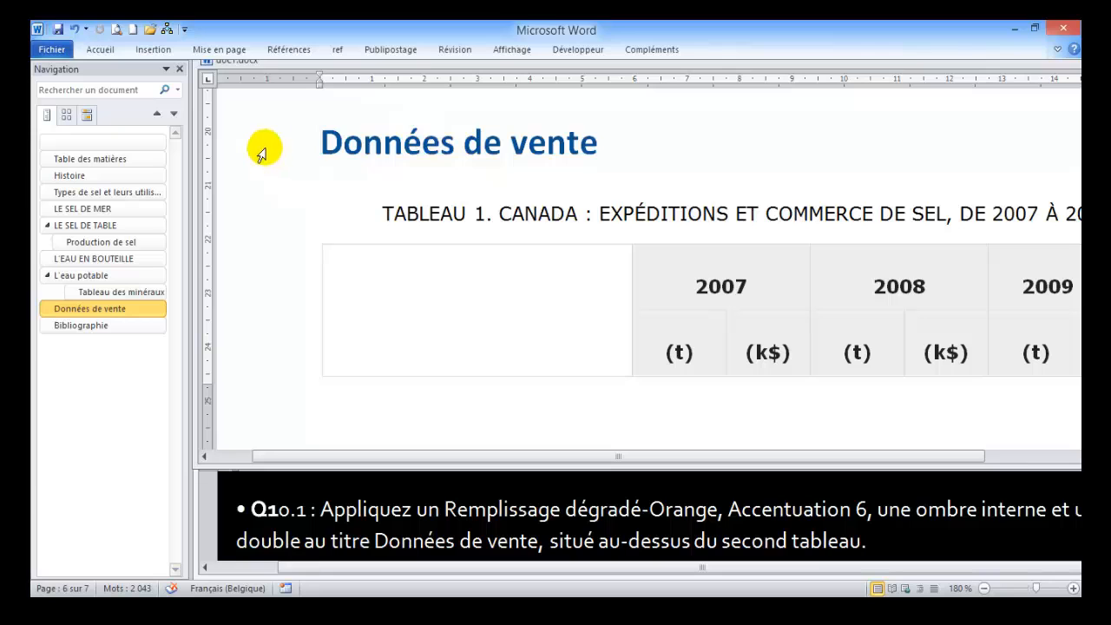
left_click(181, 69)
left_click(130, 141)
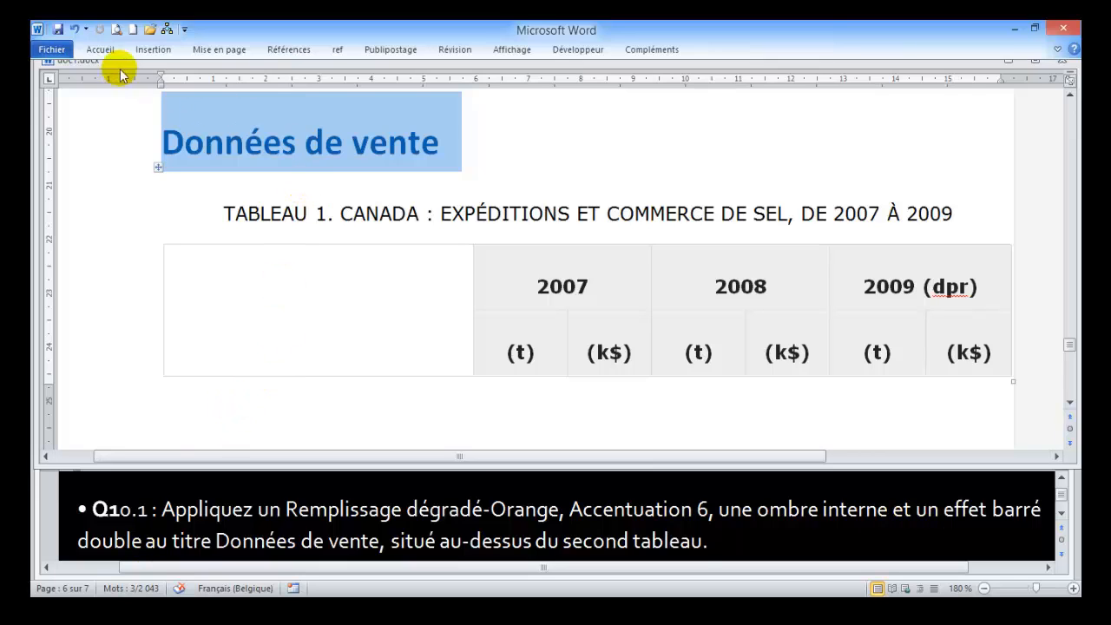
Give the Données de vente heading a gradient text fill with its first gradient stop set to Orange, Accentuation 6
left_click(101, 51)
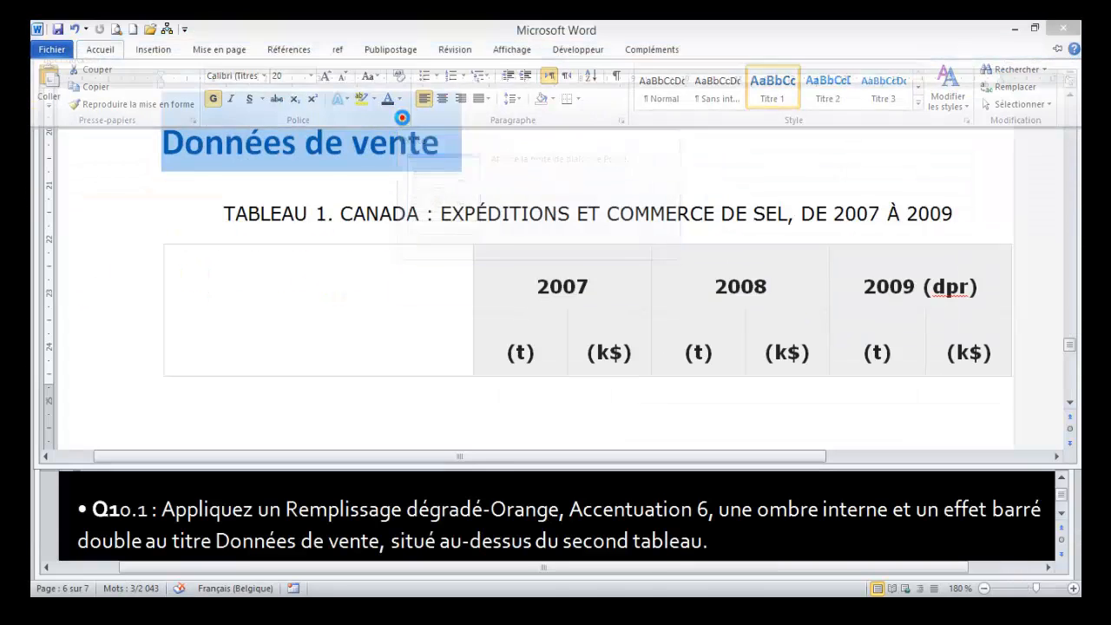
left_click(402, 119)
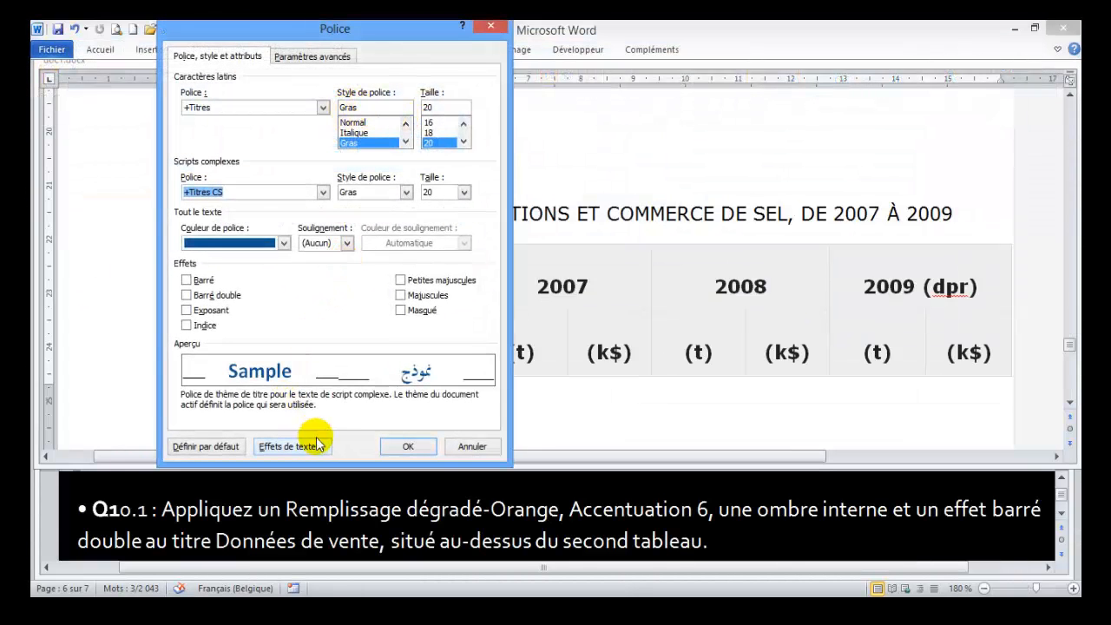
left_click(290, 447)
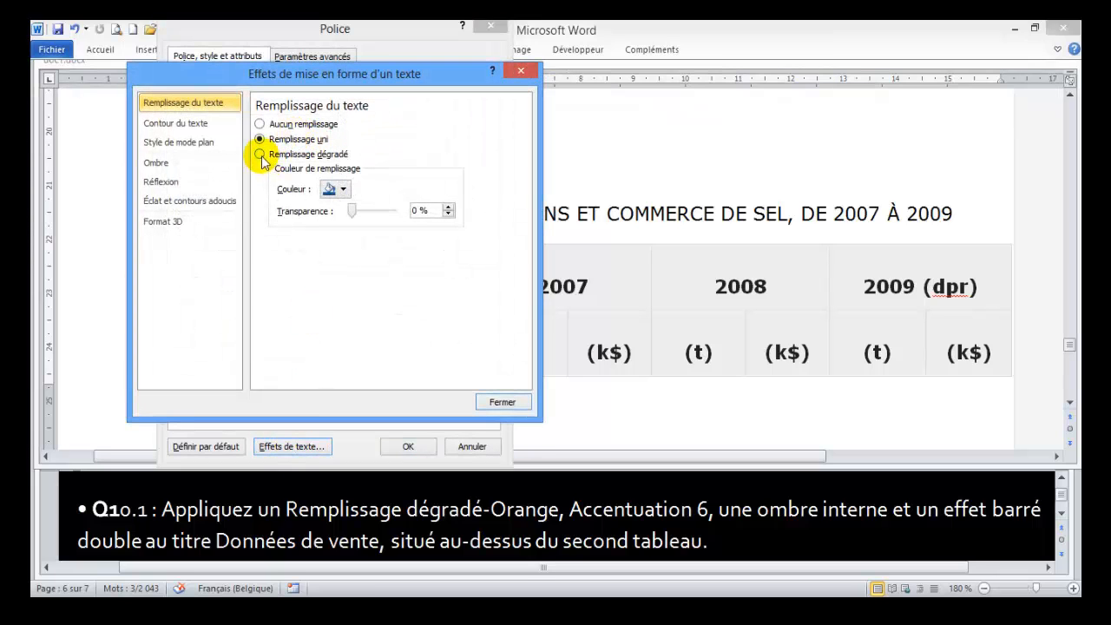
left_click(260, 154)
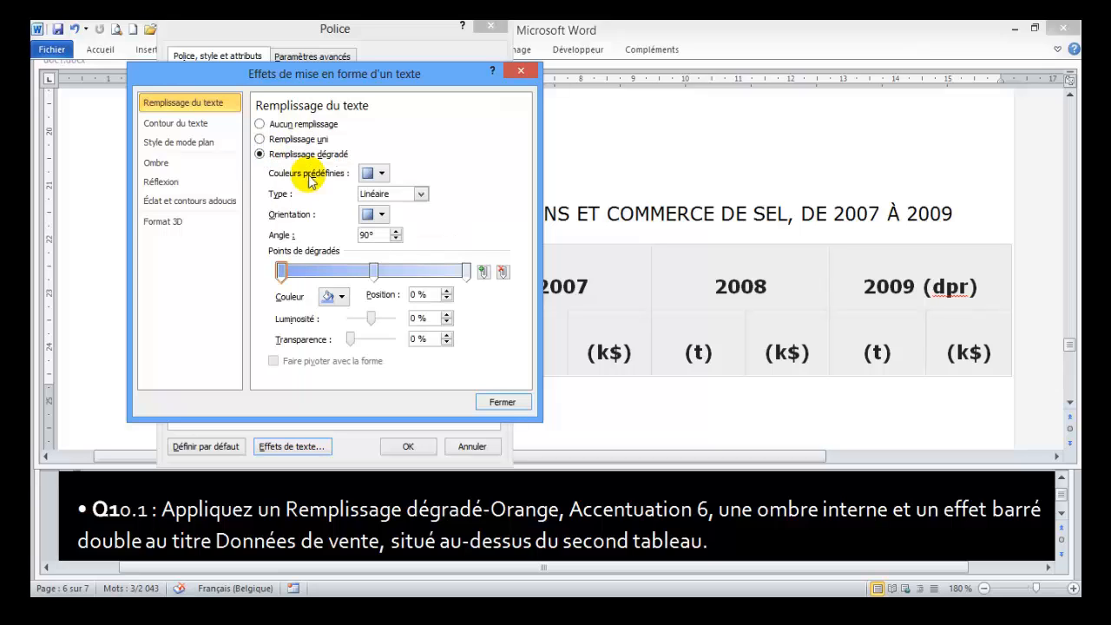
left_click(340, 297)
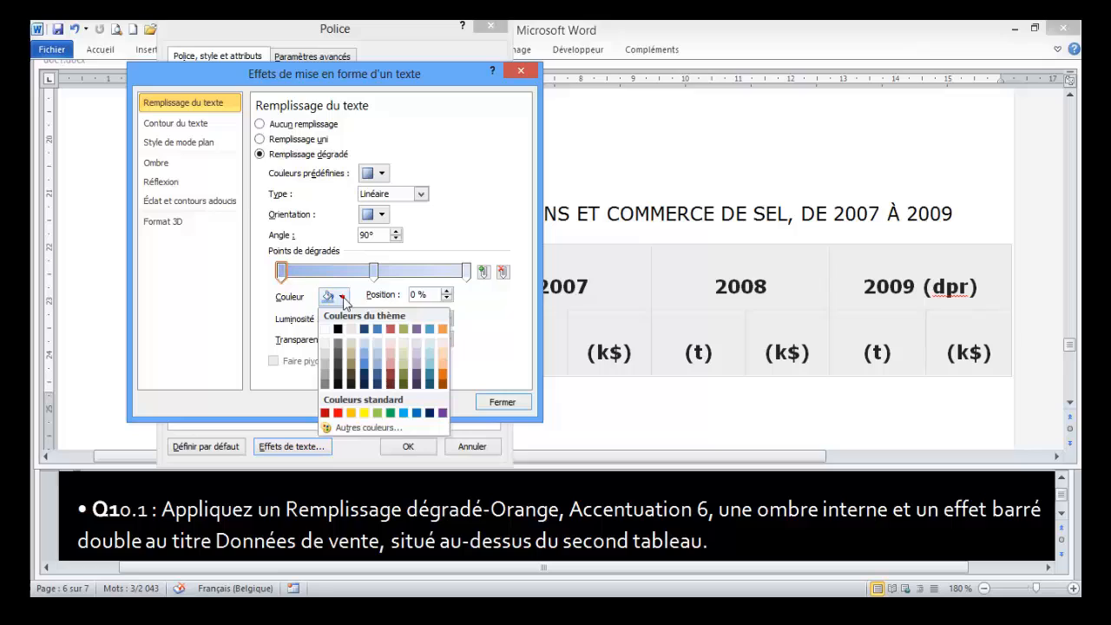
left_click(443, 329)
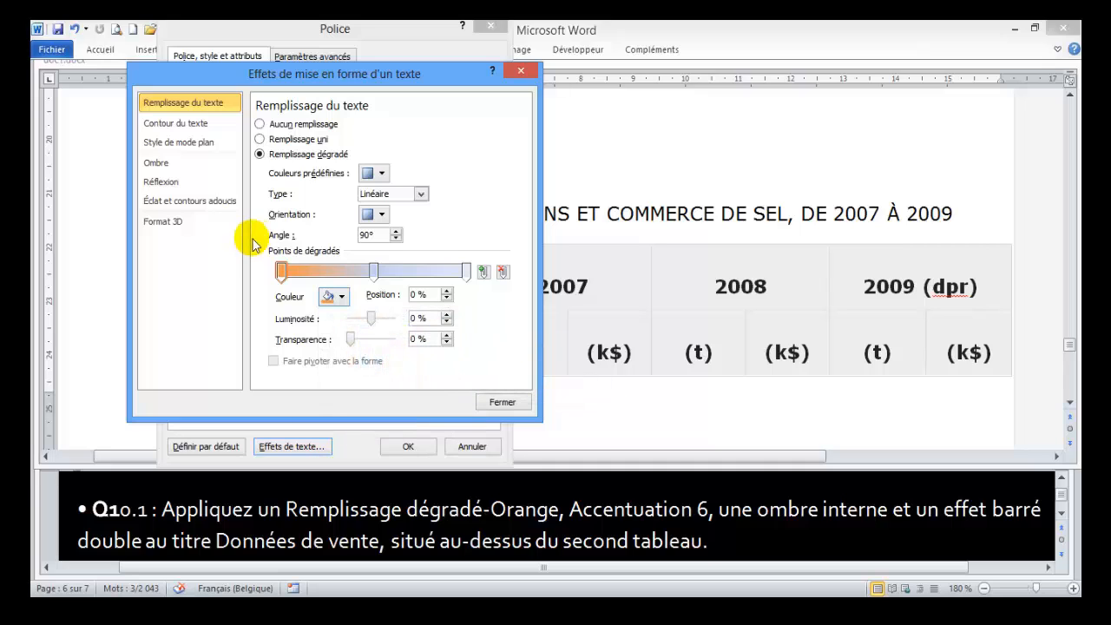
Add an inner shadow with a 270° angle to the Données de vente heading and close the text effects settings
left_click(165, 168)
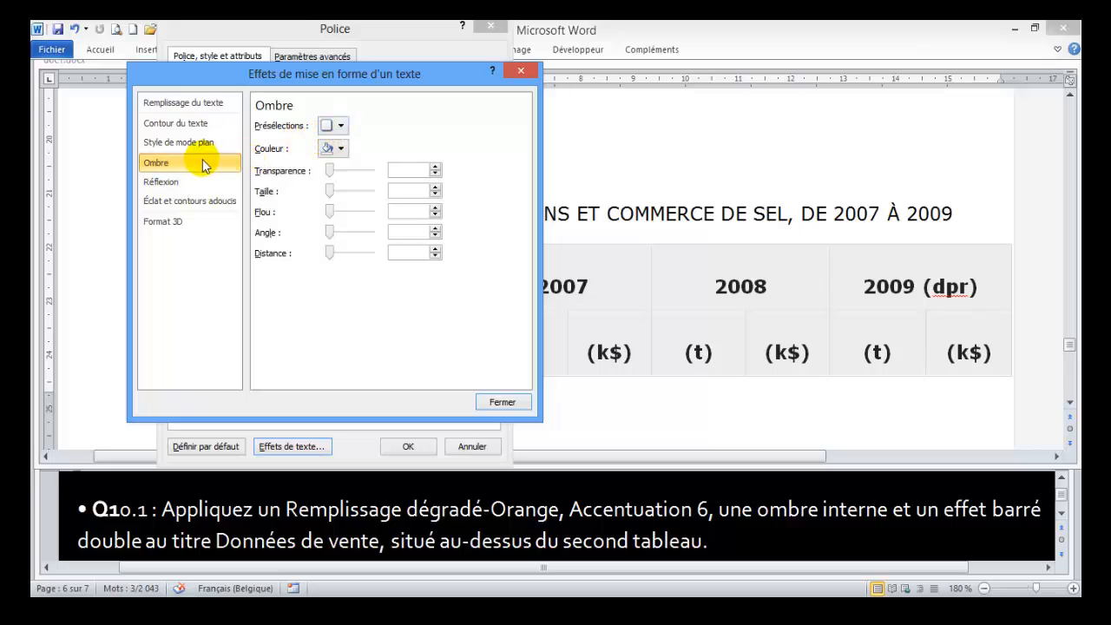
left_click(343, 126)
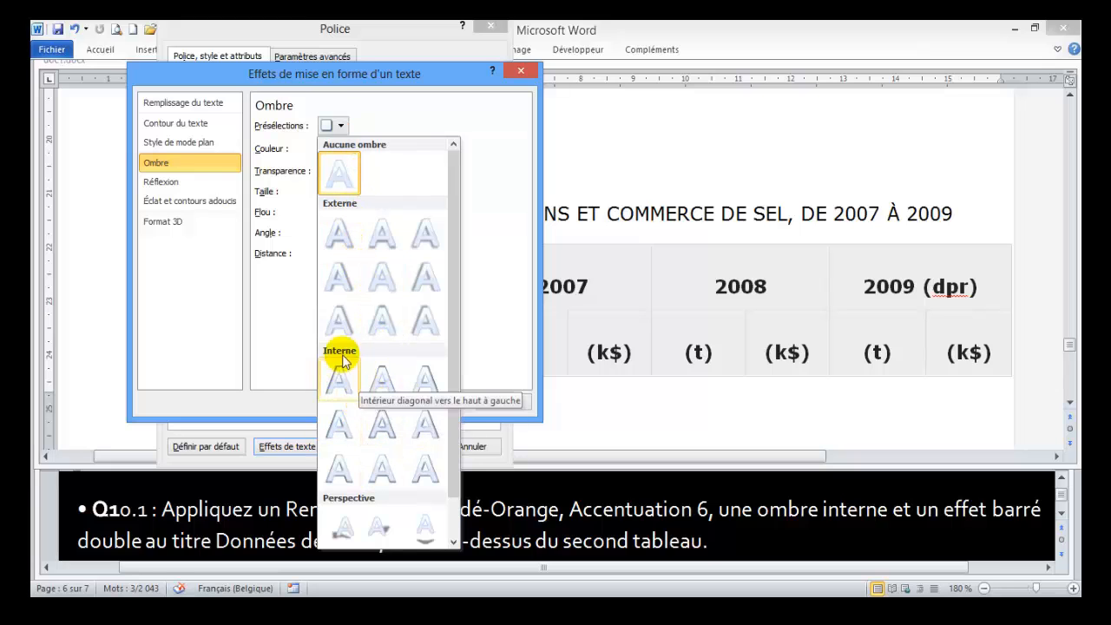
left_click(376, 389)
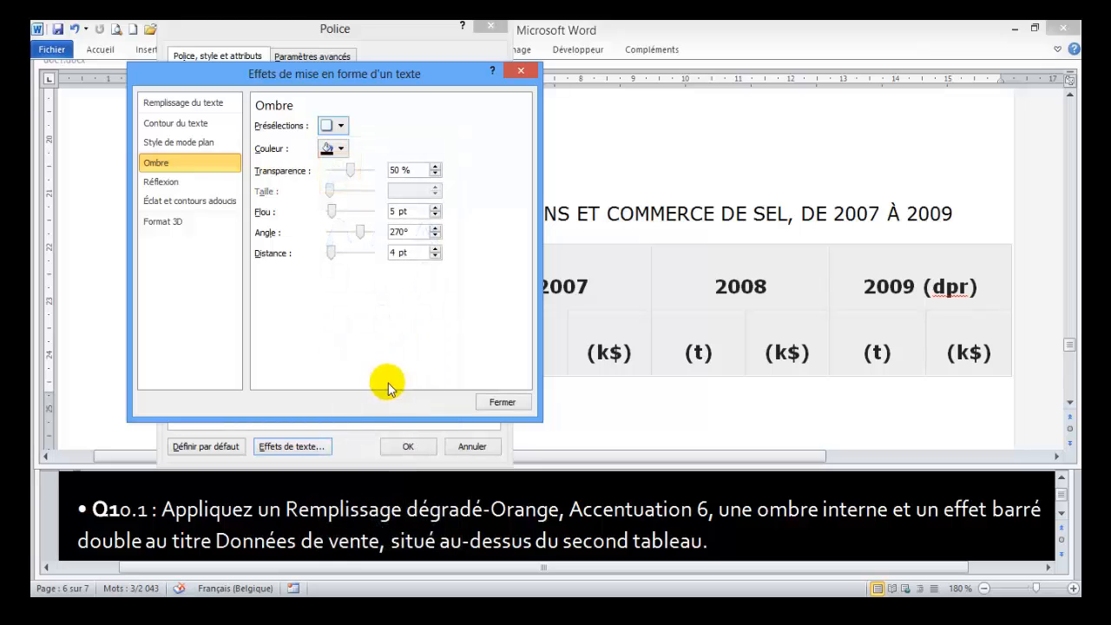
left_click(487, 402)
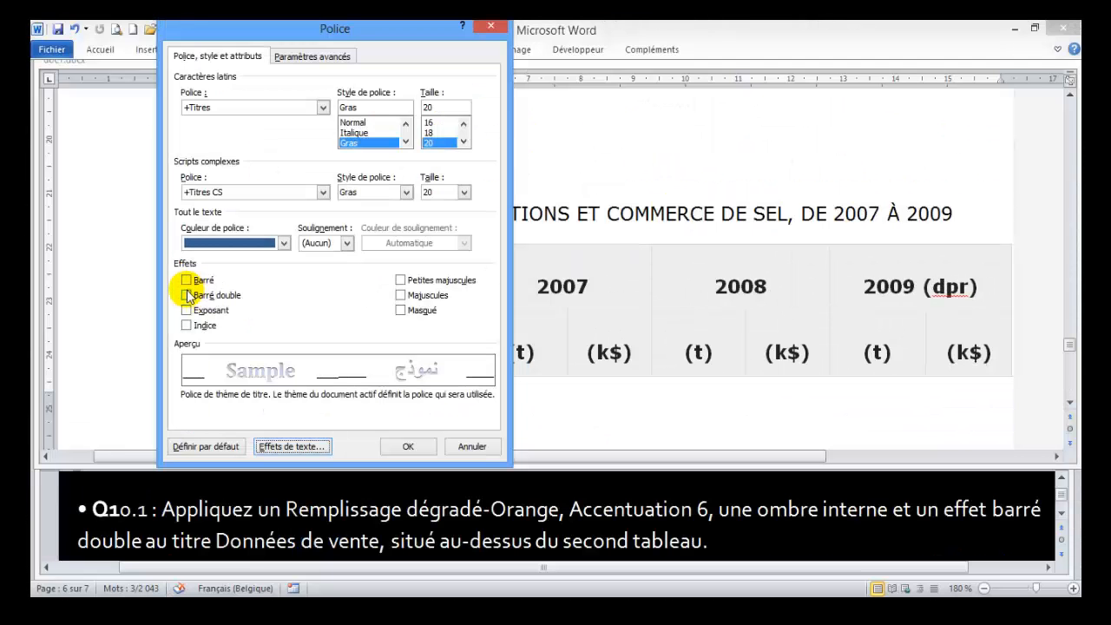
Apply double strikethrough (Barré double) to the Données de vente heading and return to the beginning of the document
left_click(187, 296)
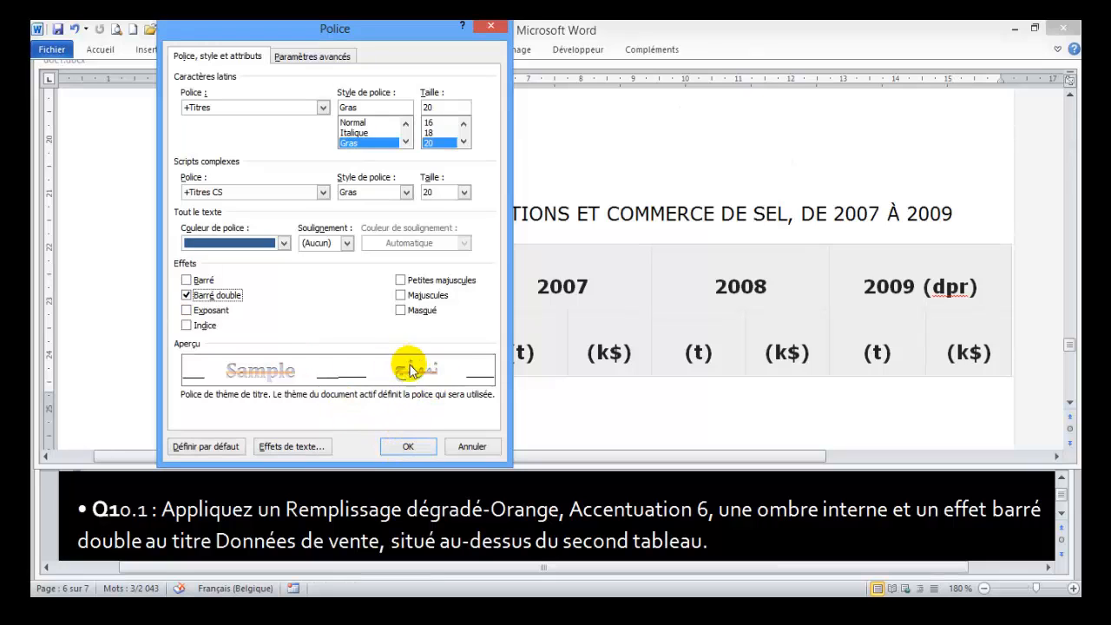
left_click(388, 447)
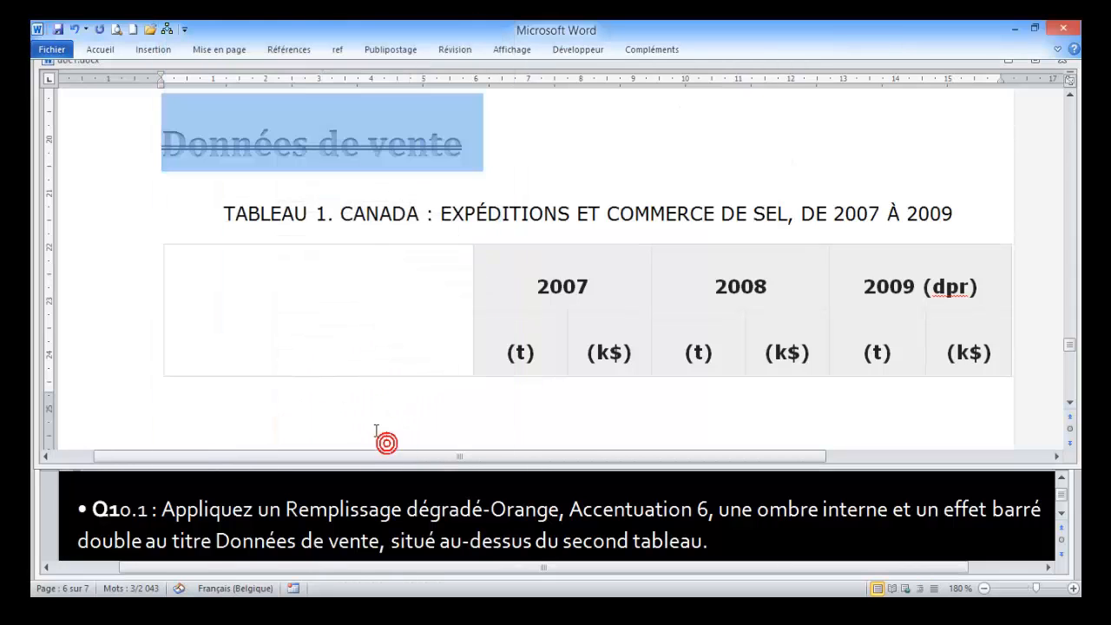
left_click(466, 213)
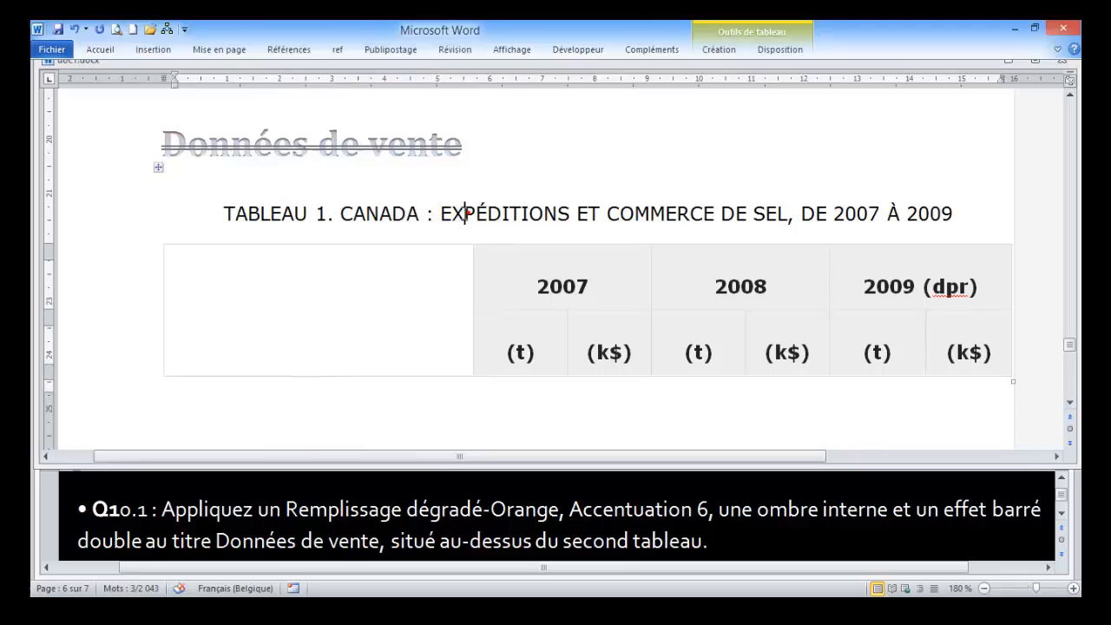
left_click(672, 163)
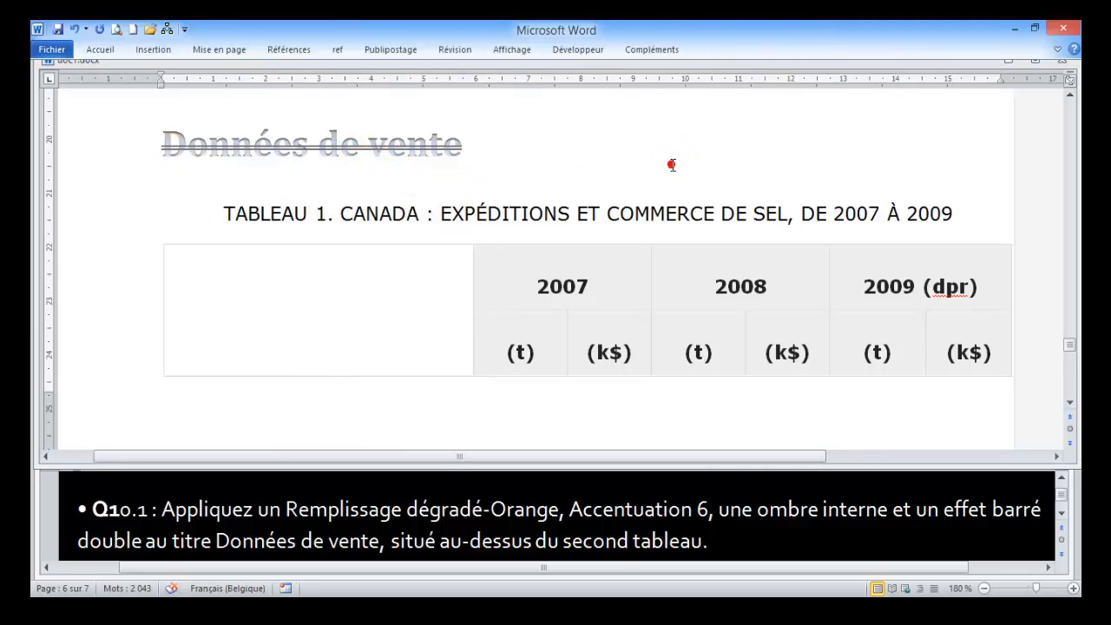
key("ctrl+Home")
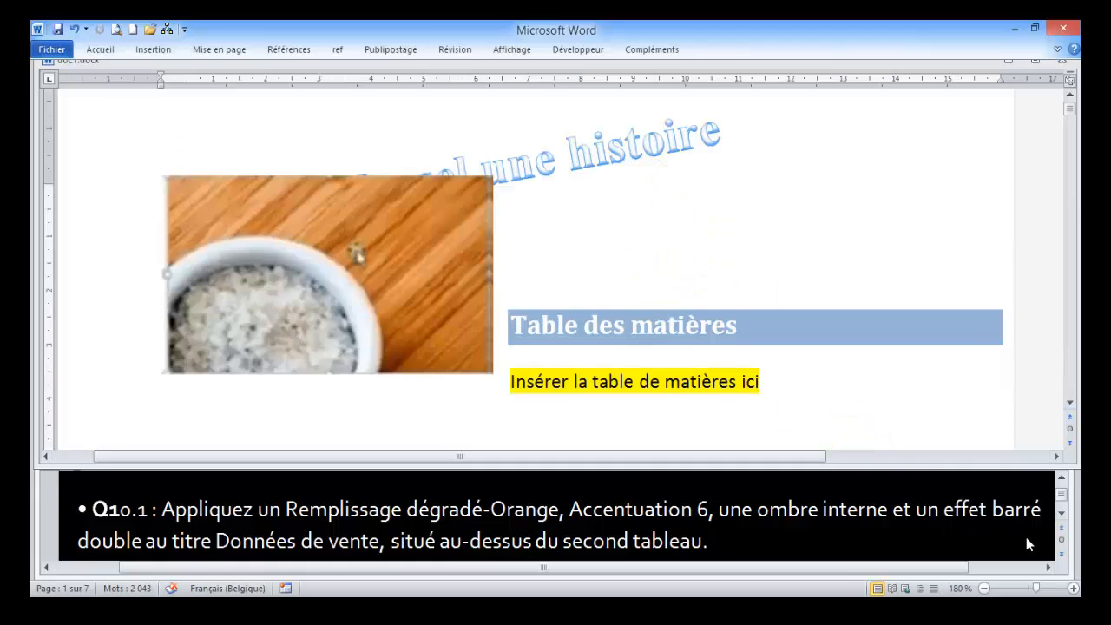
Bring exercise Q10.2 into view in the Questions document and read its line-spacing instruction
left_click(1061, 521)
scroll(1062, 519, "down", 2)
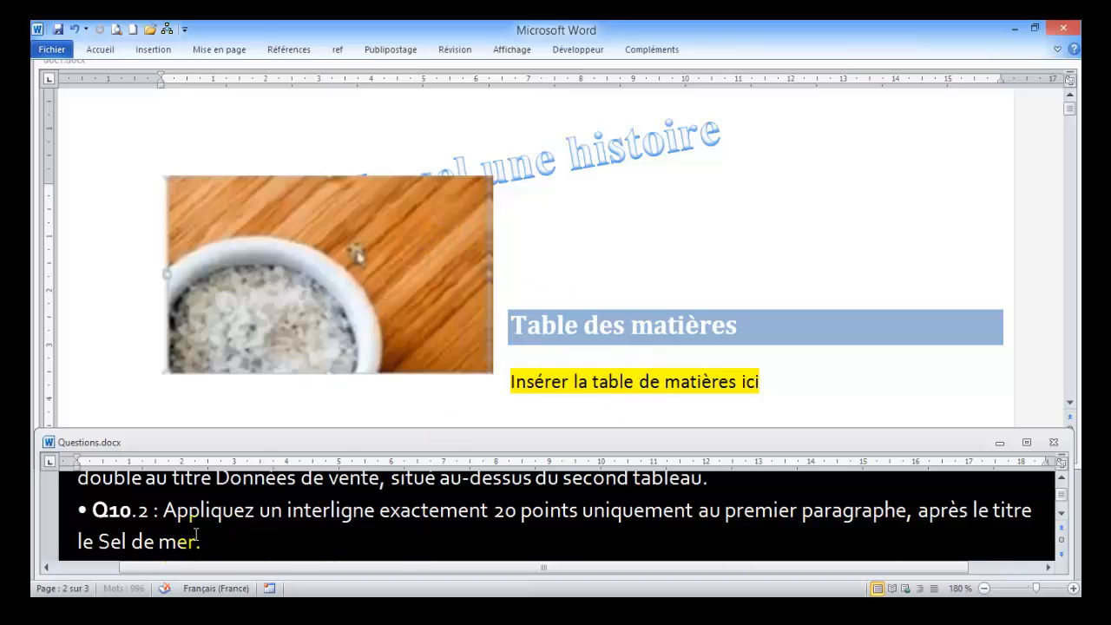
left_click(514, 52)
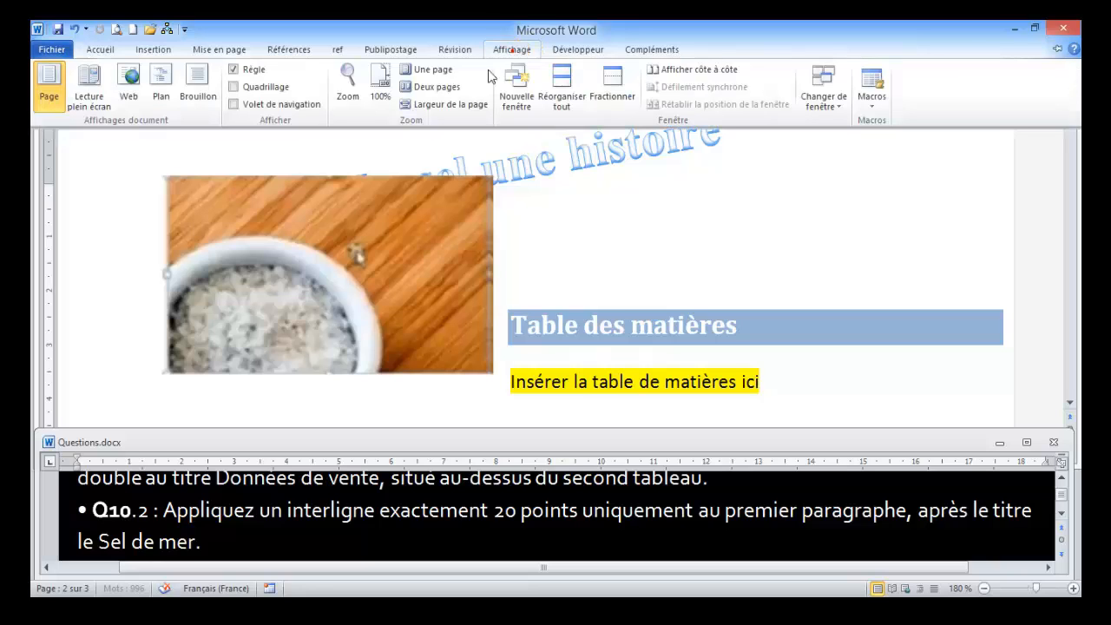
left_click(232, 104)
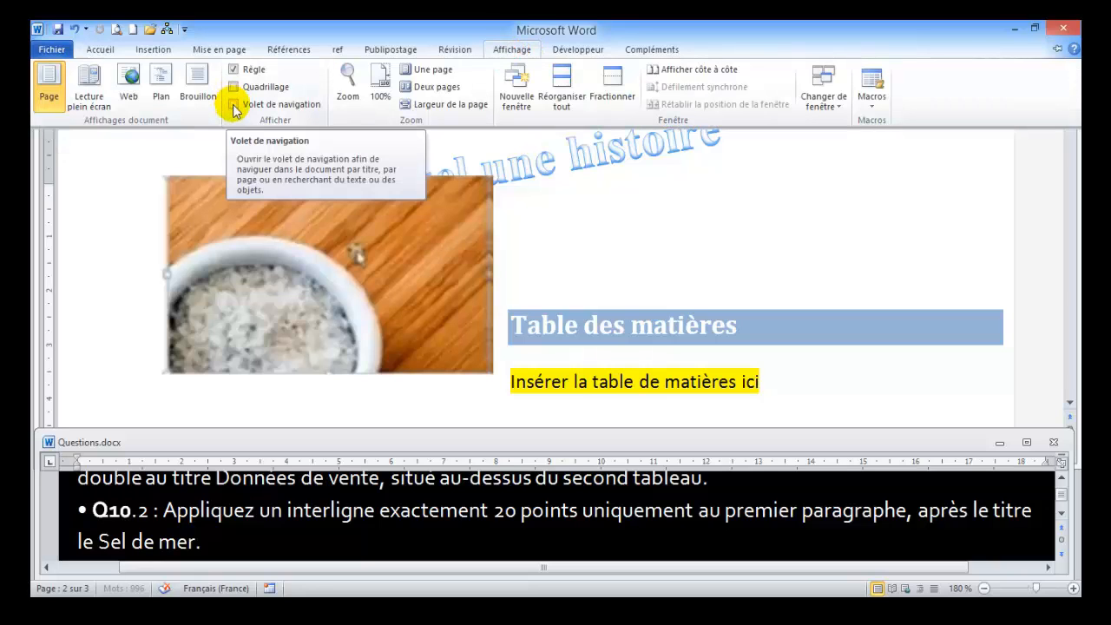
left_click(232, 105)
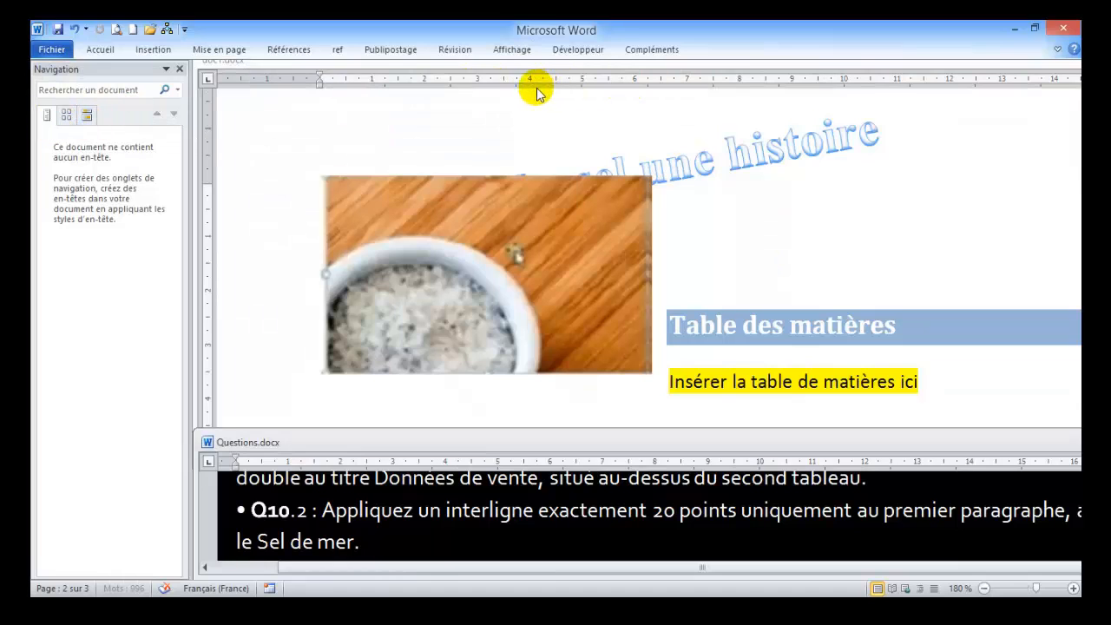
left_click(180, 69)
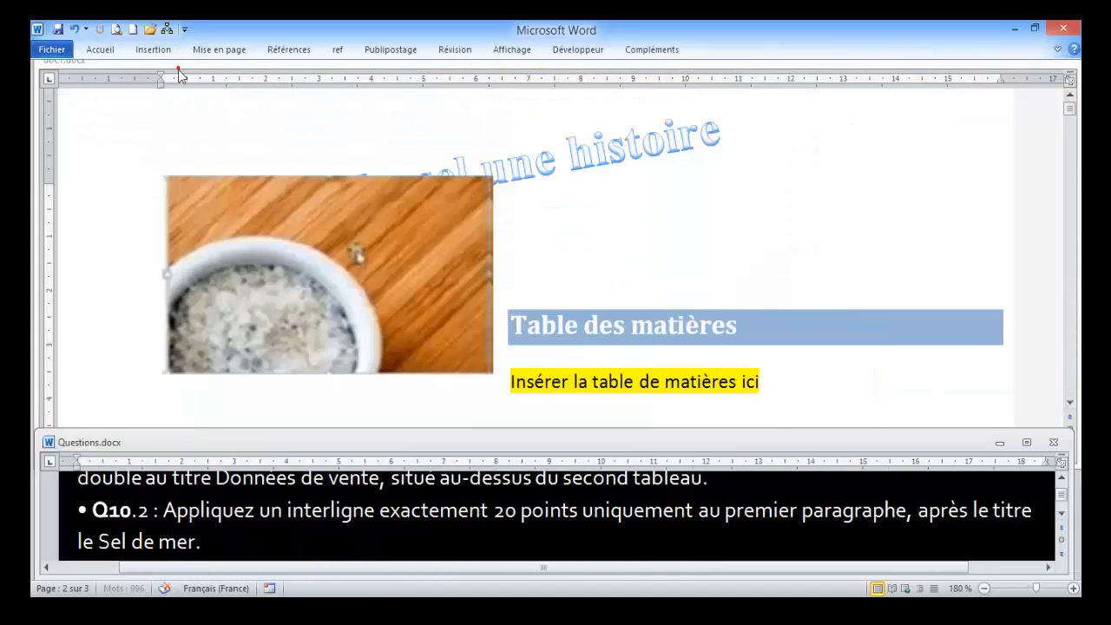
In the salt document, go to the LE SEL DE MER heading through the Navigation pane, then close the pane
left_click(726, 314)
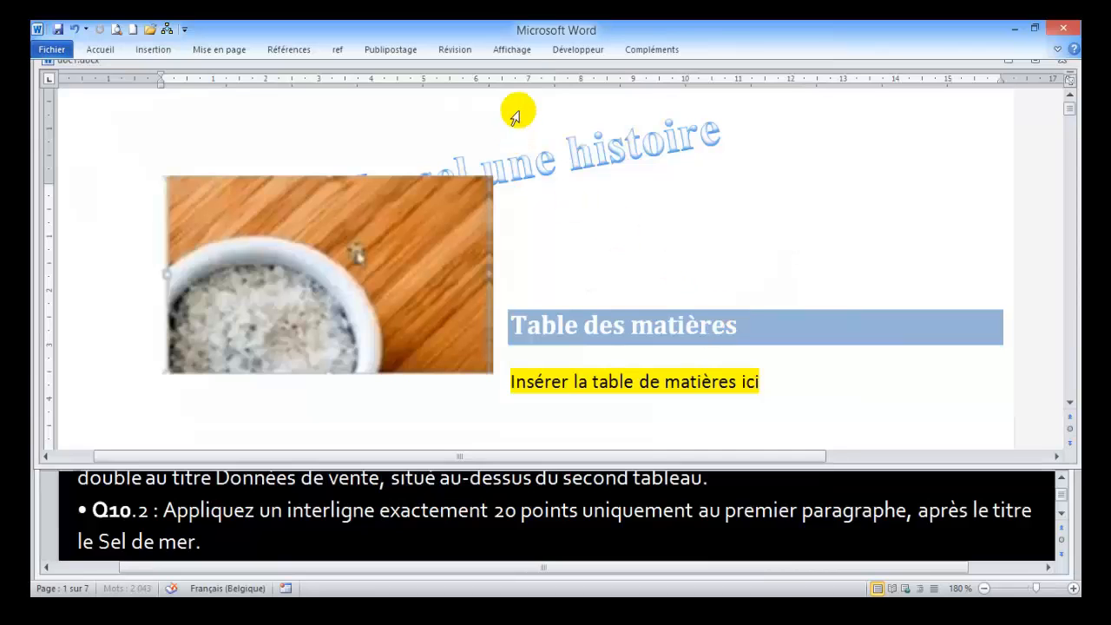
left_click(511, 49)
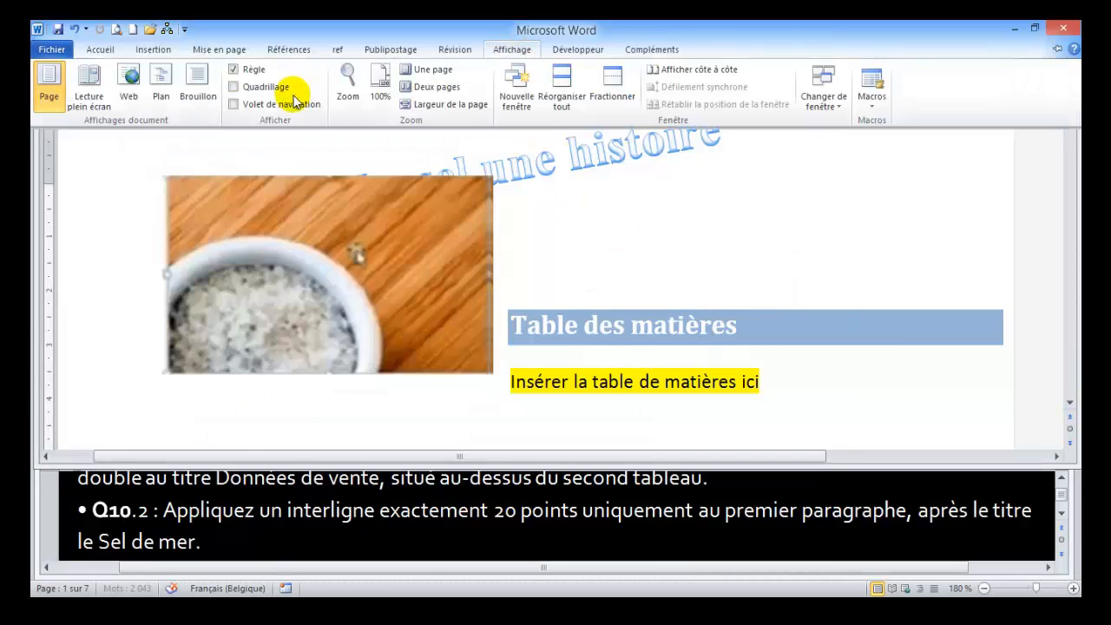
left_click(235, 103)
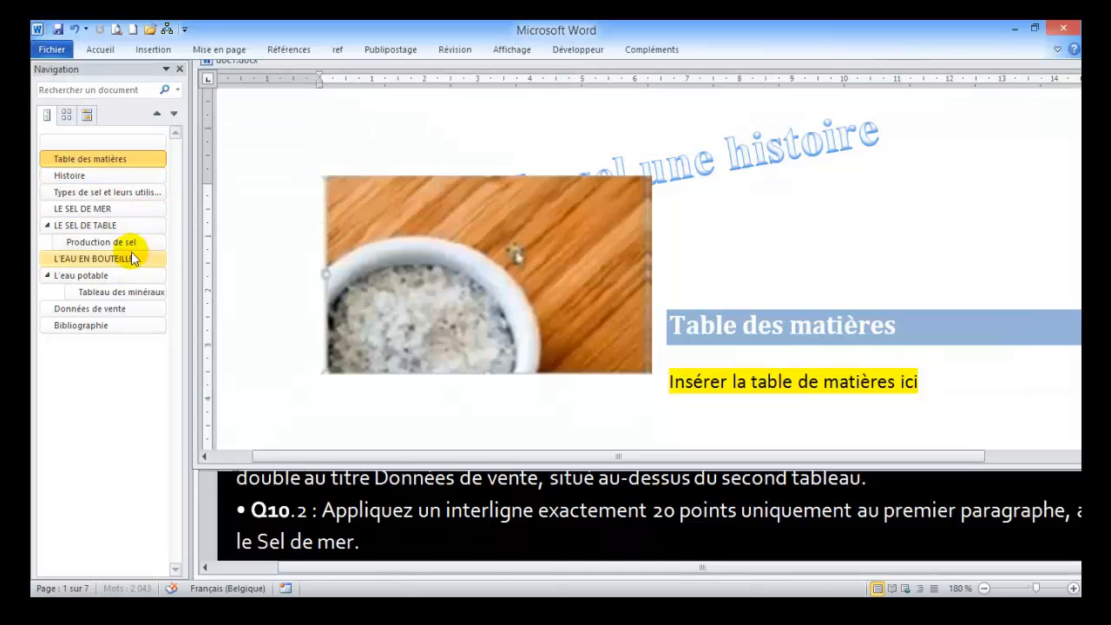
left_click(91, 209)
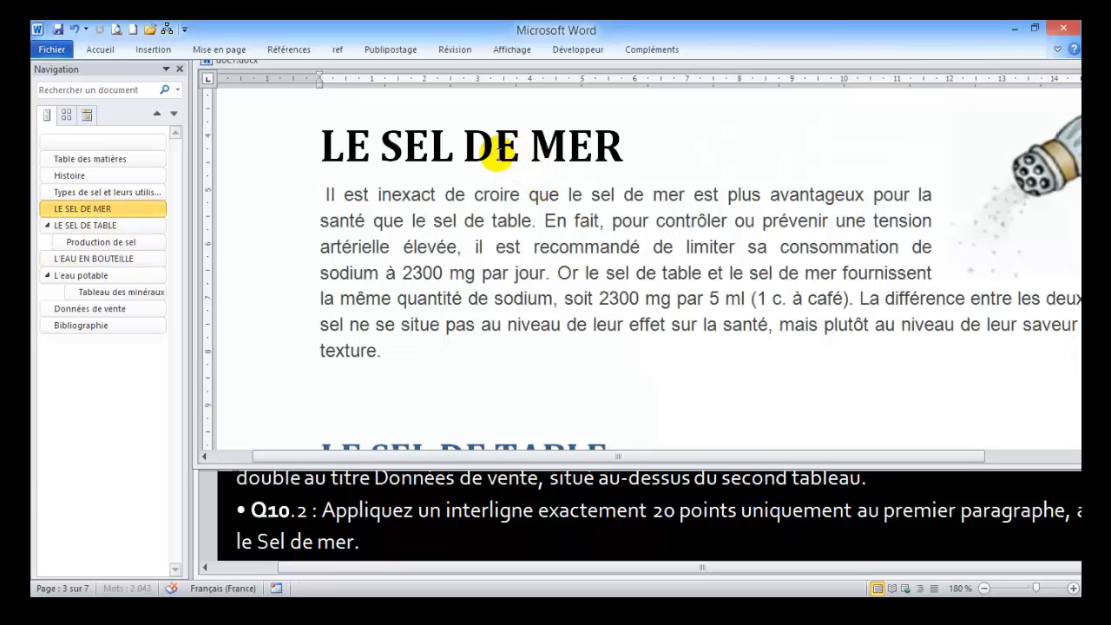
left_click(179, 69)
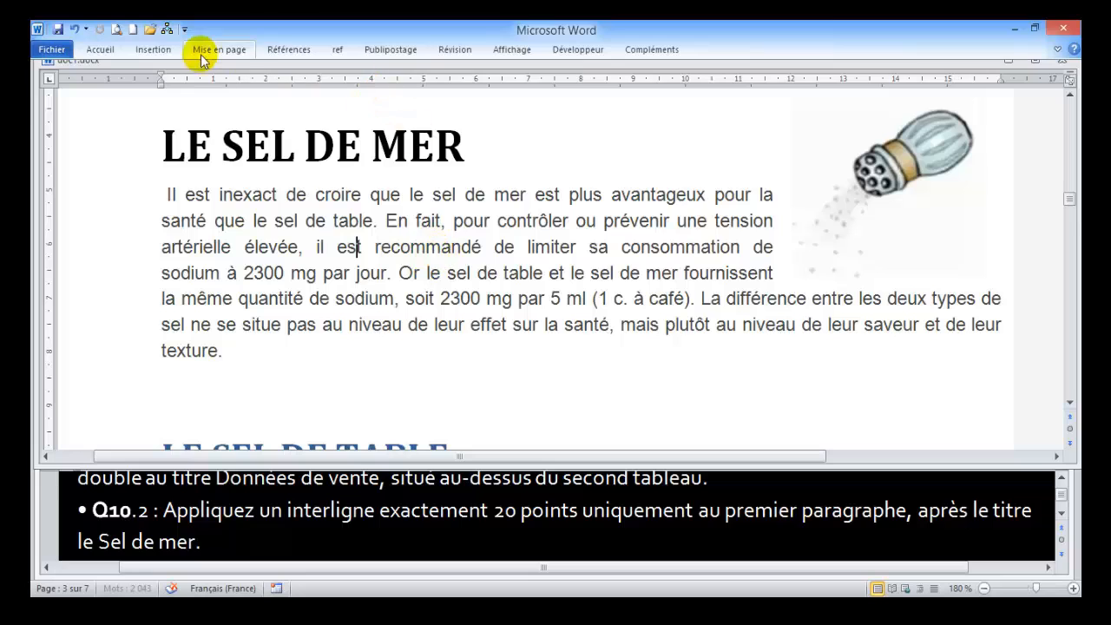
Set the line spacing of the first paragraph under LE SEL DE MER to Exactement 20 pt
left_click(111, 52)
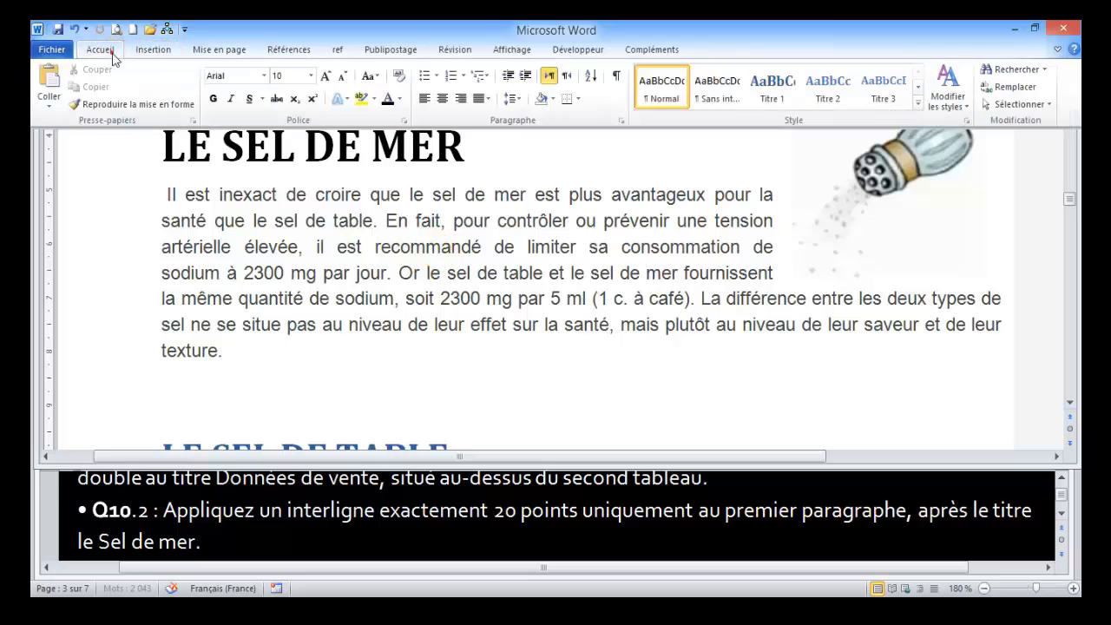
left_click(624, 127)
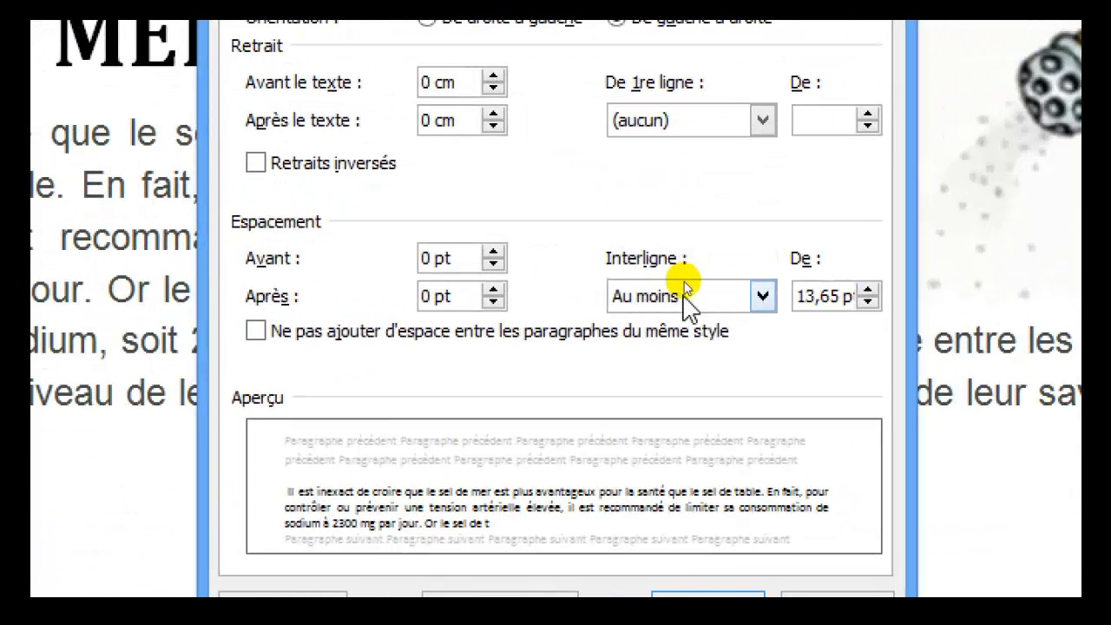
left_click(728, 293)
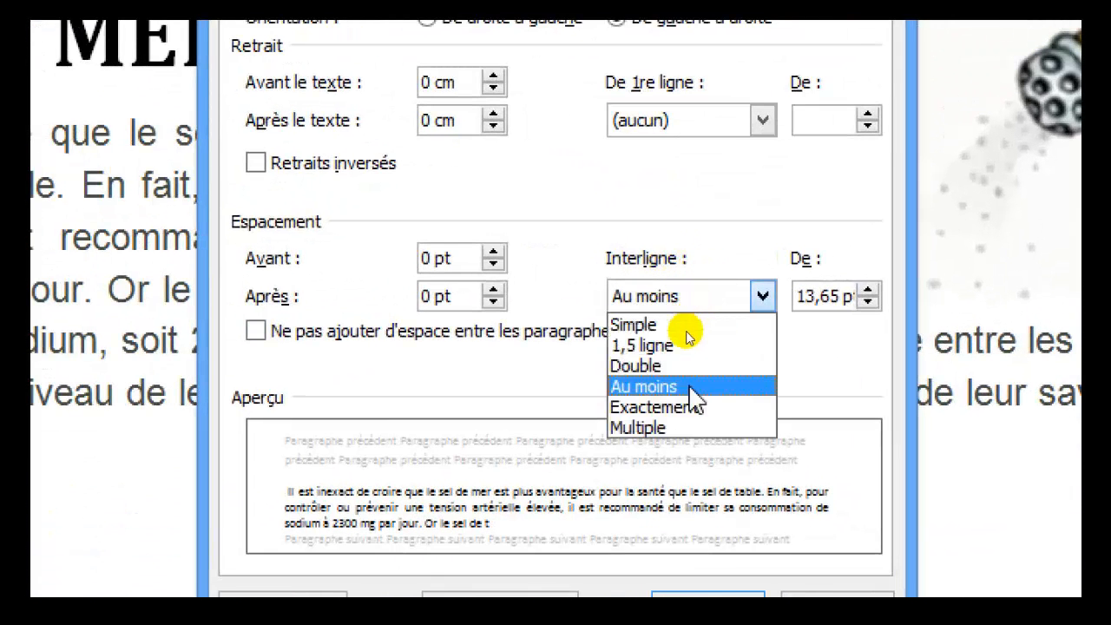
left_click(682, 408)
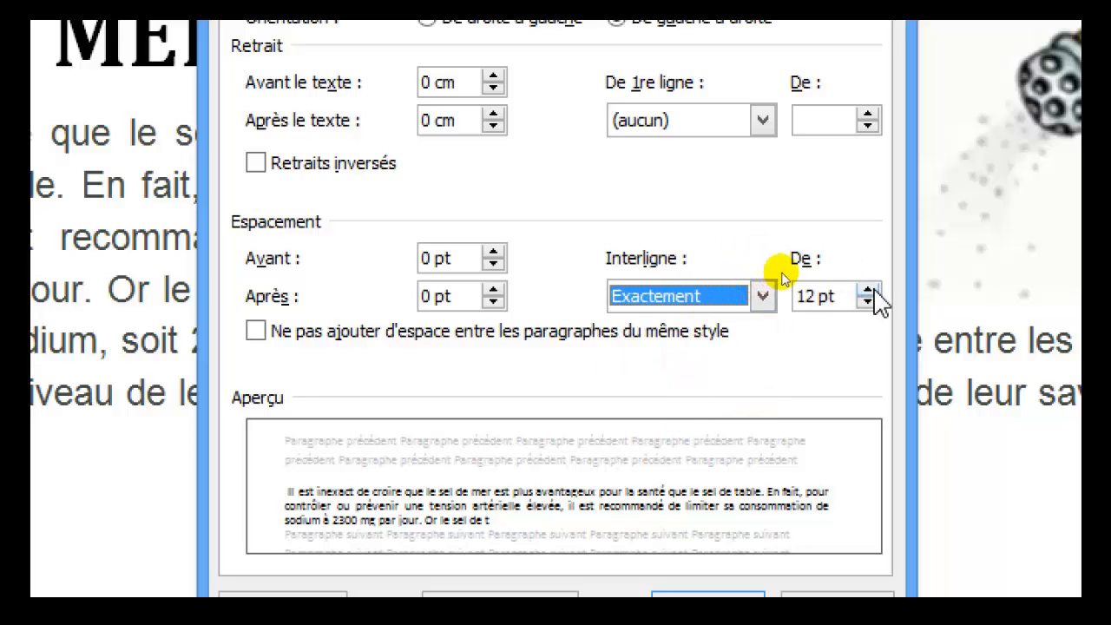
left_click(874, 292)
left_click(874, 292)
left_click(874, 291)
left_click(874, 292)
left_click(873, 291)
left_click(868, 291)
left_click(867, 291)
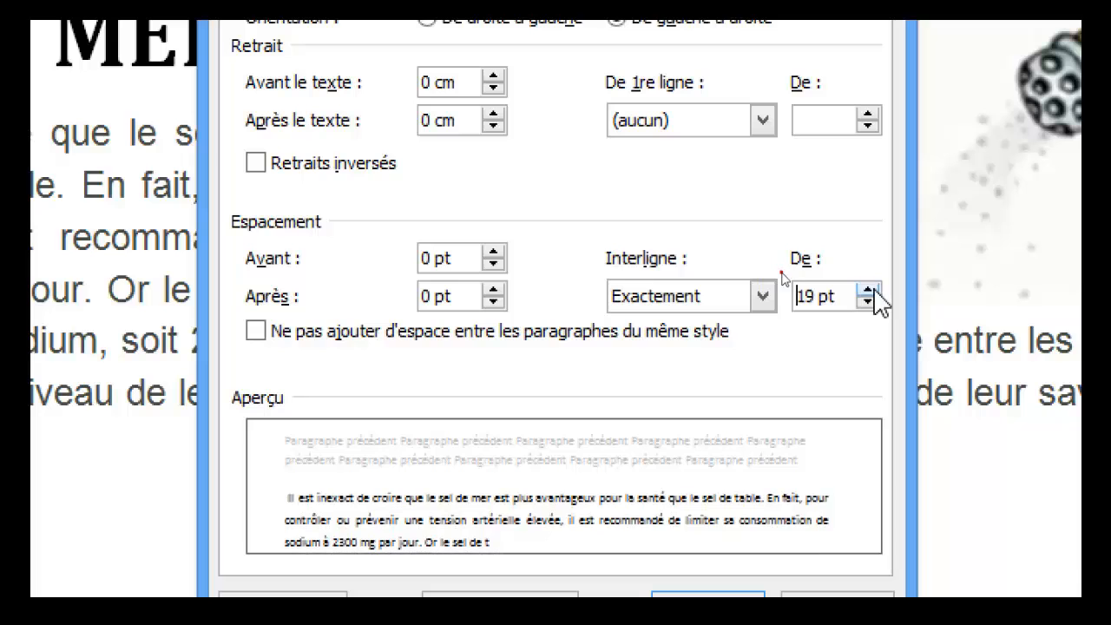
left_click(867, 292)
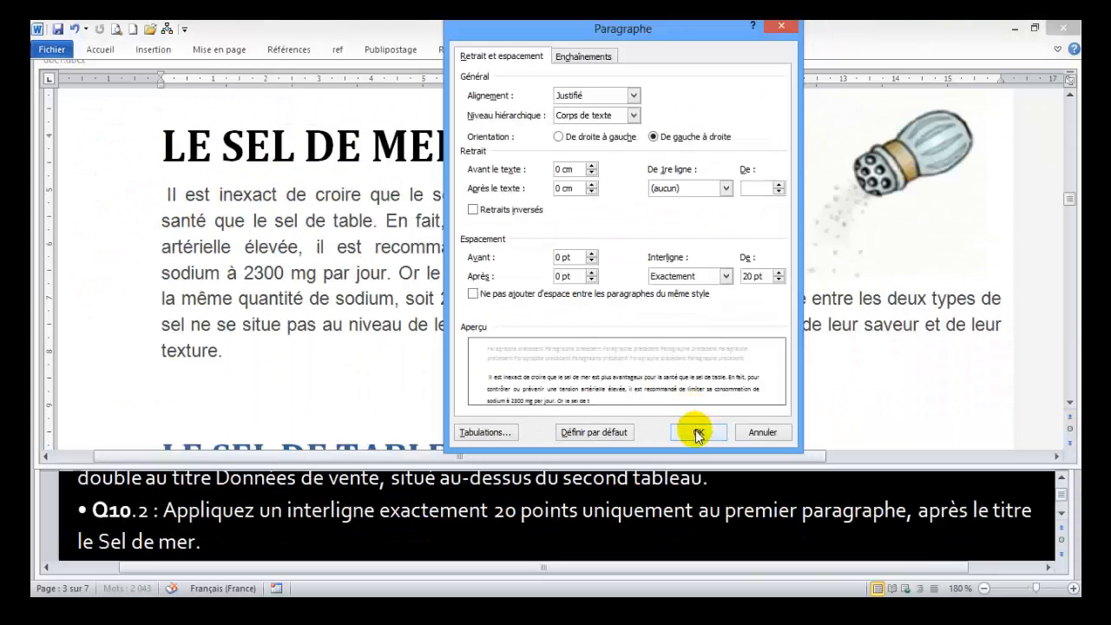
left_click(697, 432)
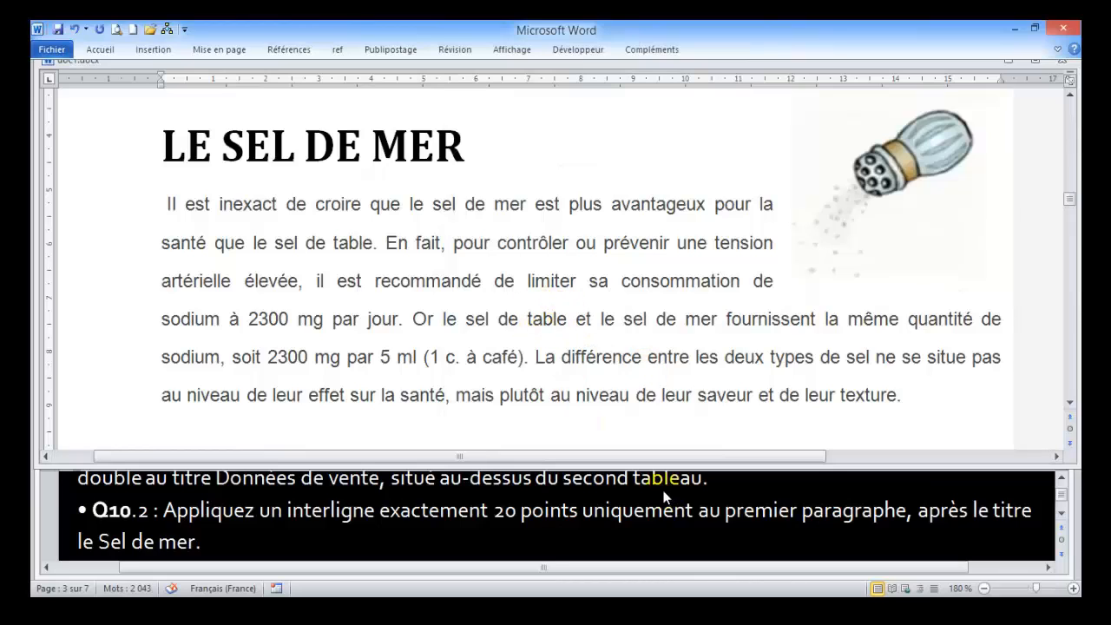
Advance the Questions document to exercise Q11.1 and open the file commands for creating a new document
left_click(1060, 516)
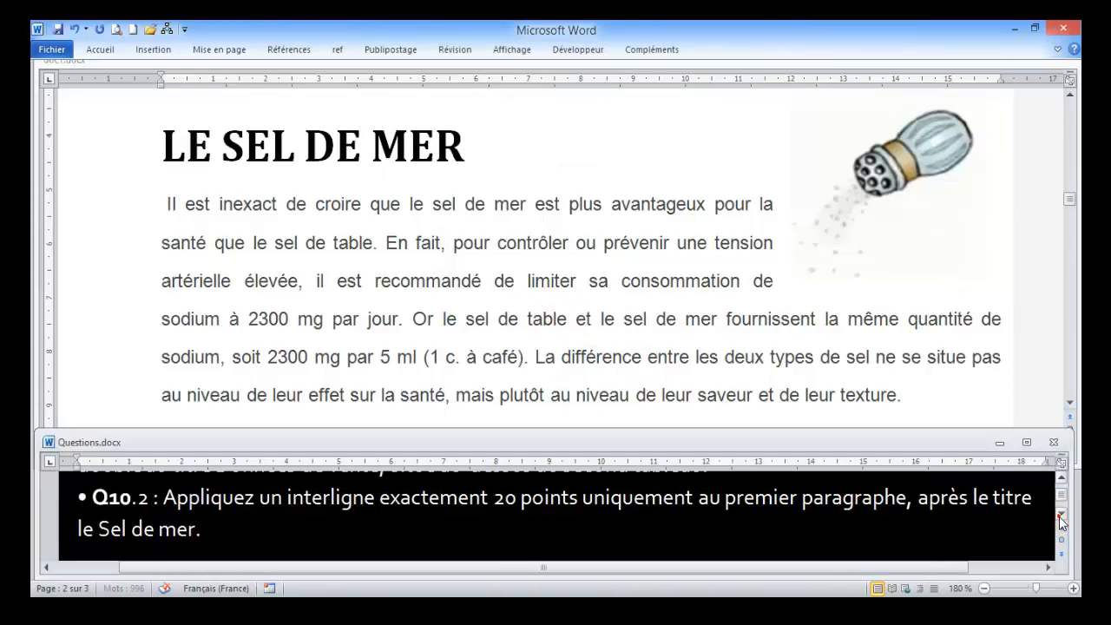
left_click(1060, 516)
left_click(1060, 516)
left_click(1060, 517)
left_click(1059, 516)
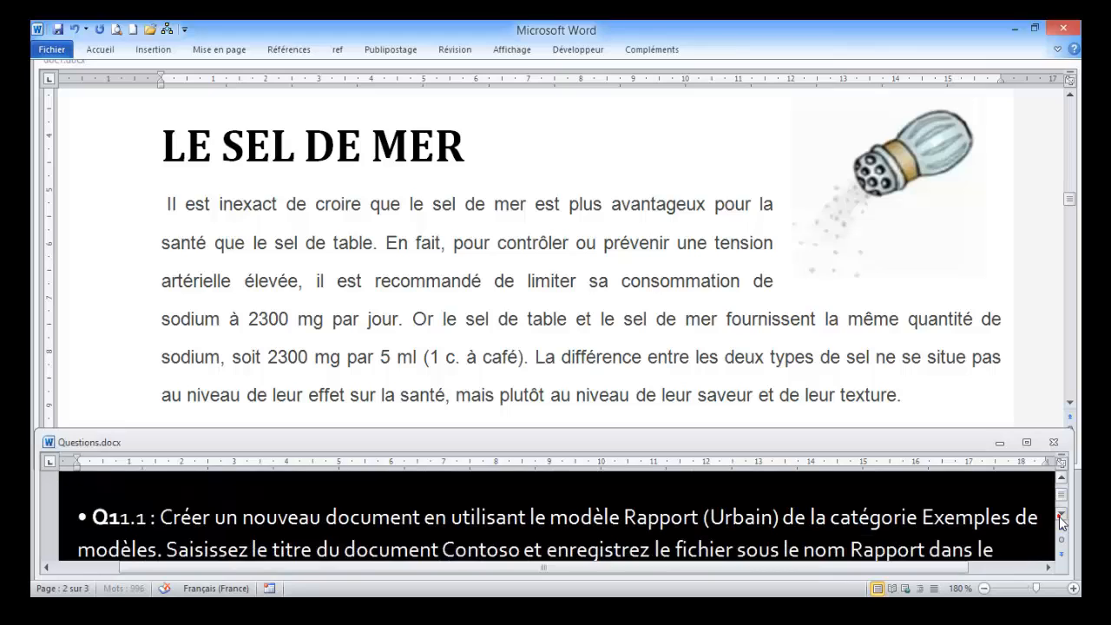
left_click(1060, 517)
left_click(1060, 517)
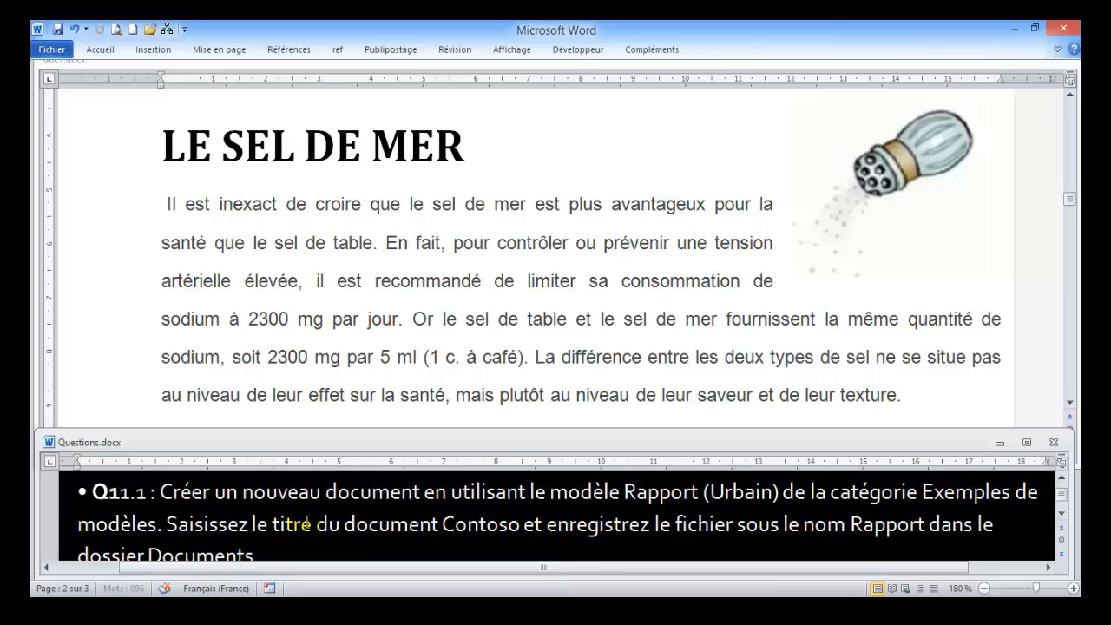
left_click(71, 52)
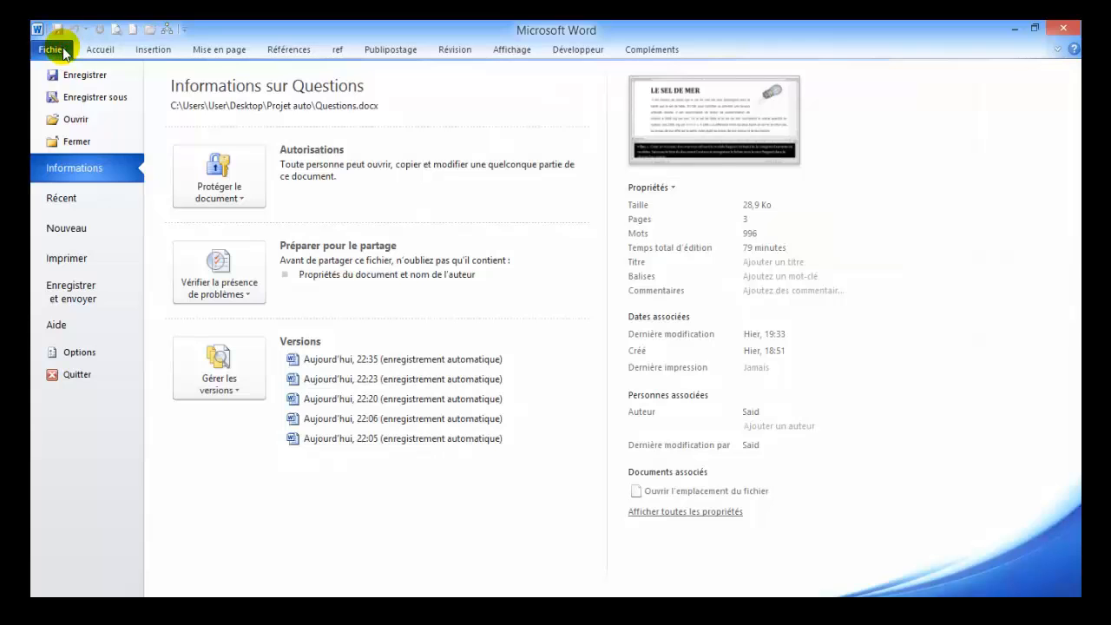
Create a new document from the Rapport (Urbain) template in the sample templates category
left_click(90, 231)
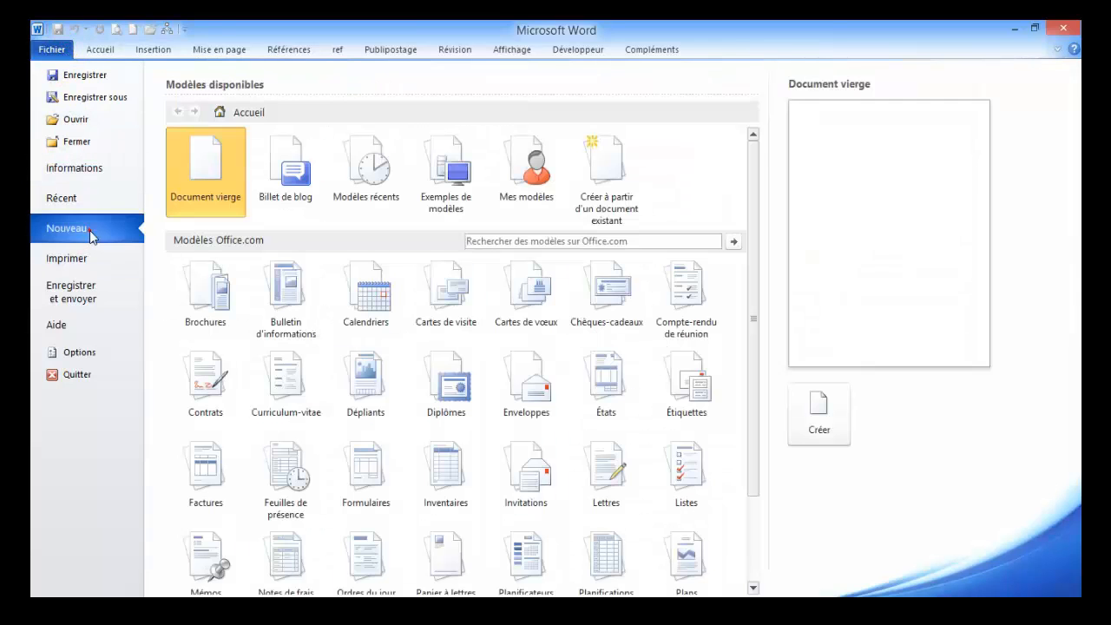
left_click(452, 189)
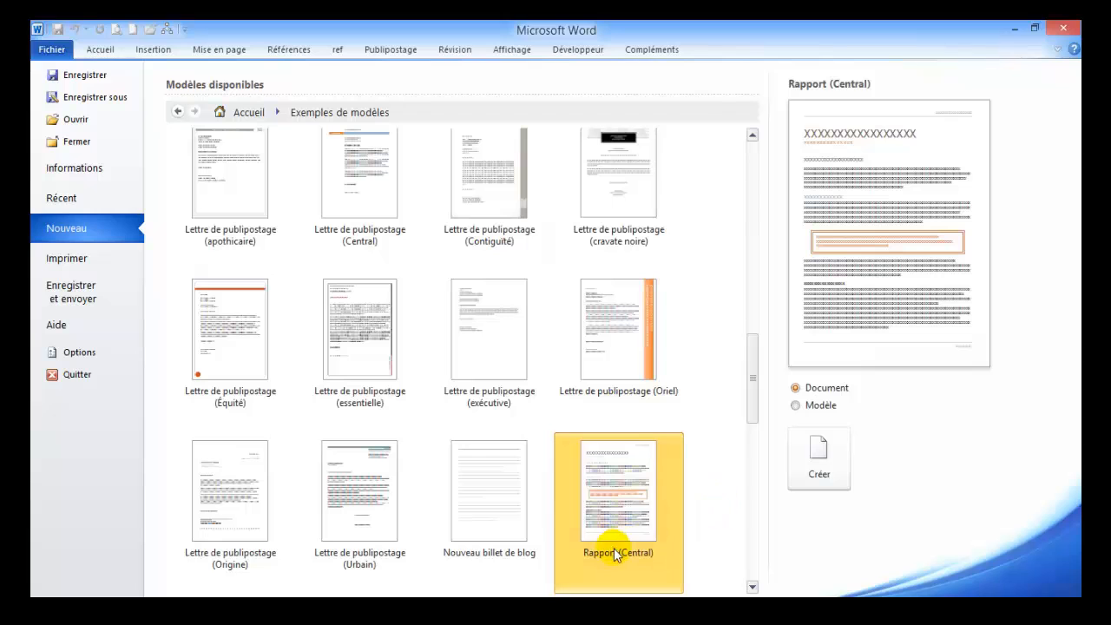
left_click(753, 587)
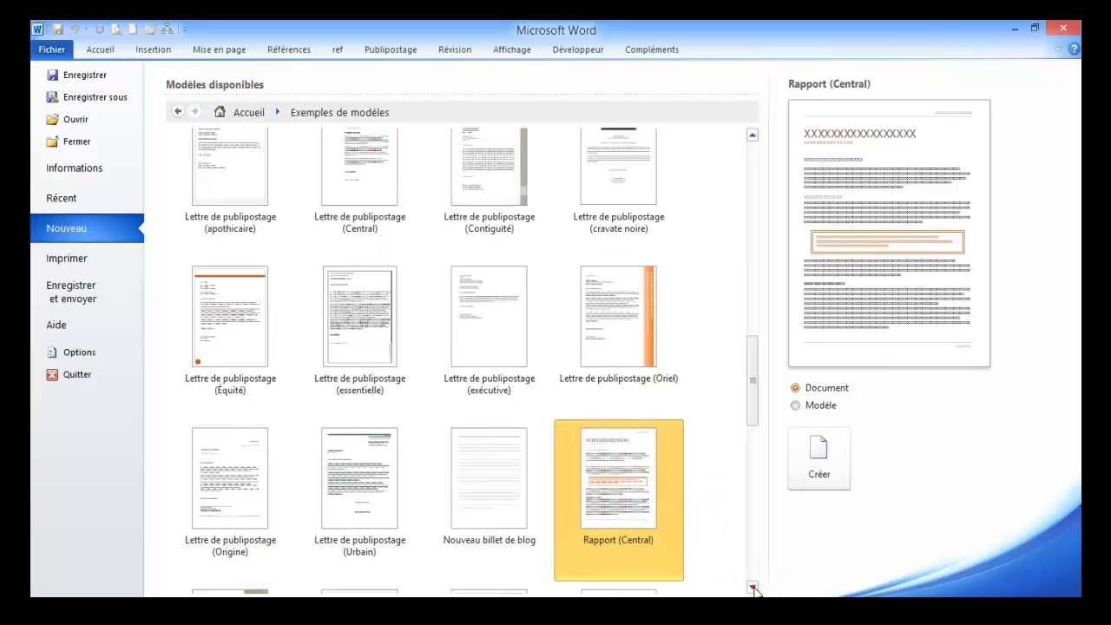
left_click(752, 587)
left_click(752, 587)
left_click(753, 588)
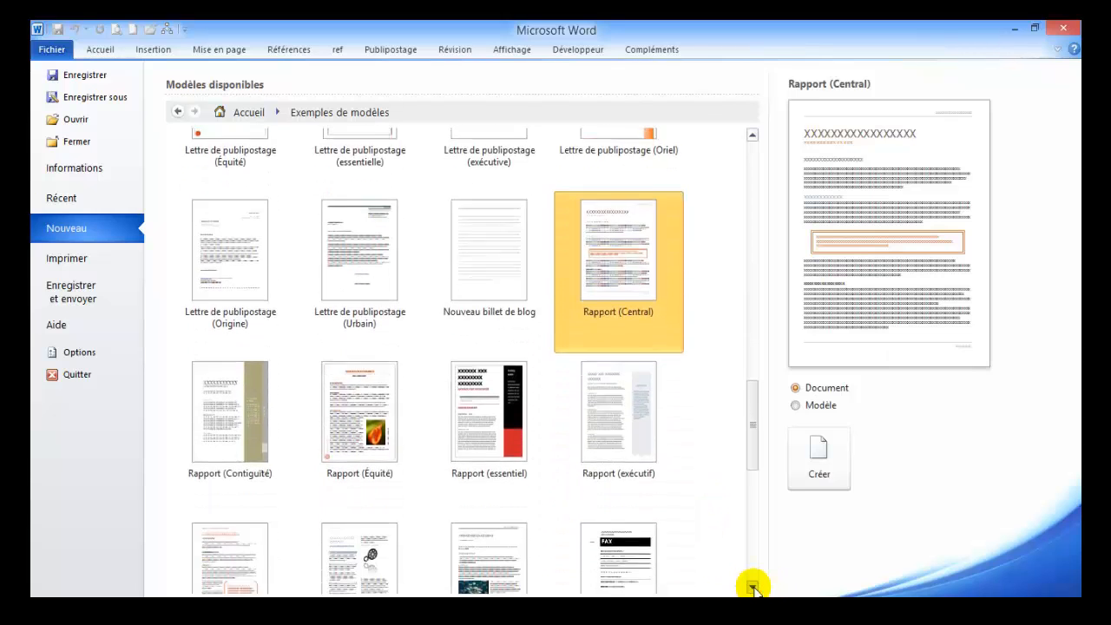
left_click(752, 588)
left_click(753, 588)
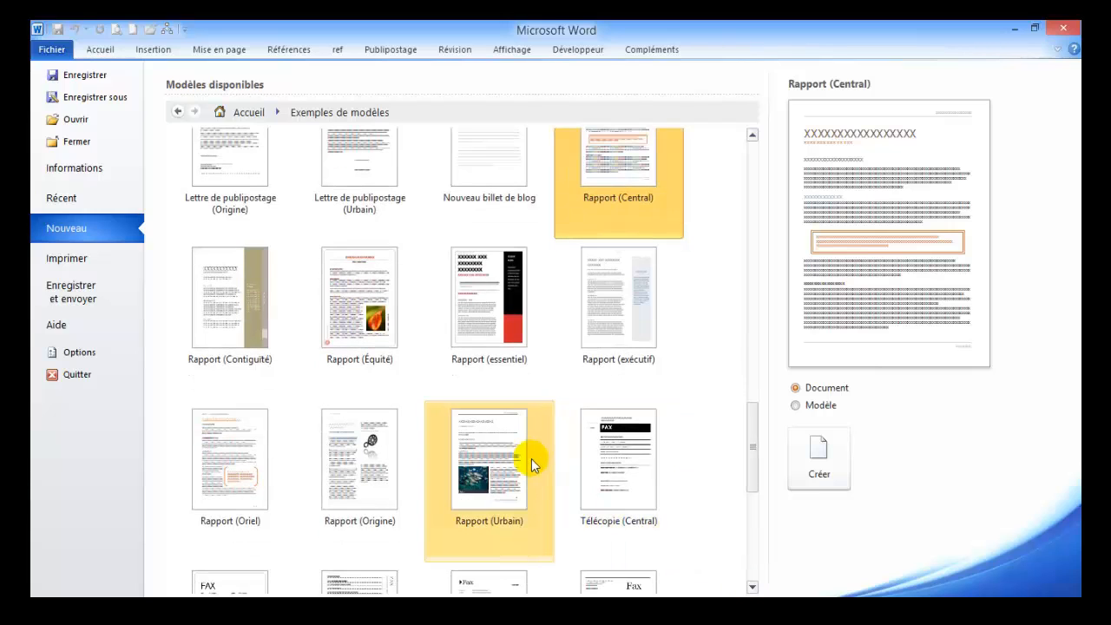
left_click(491, 478)
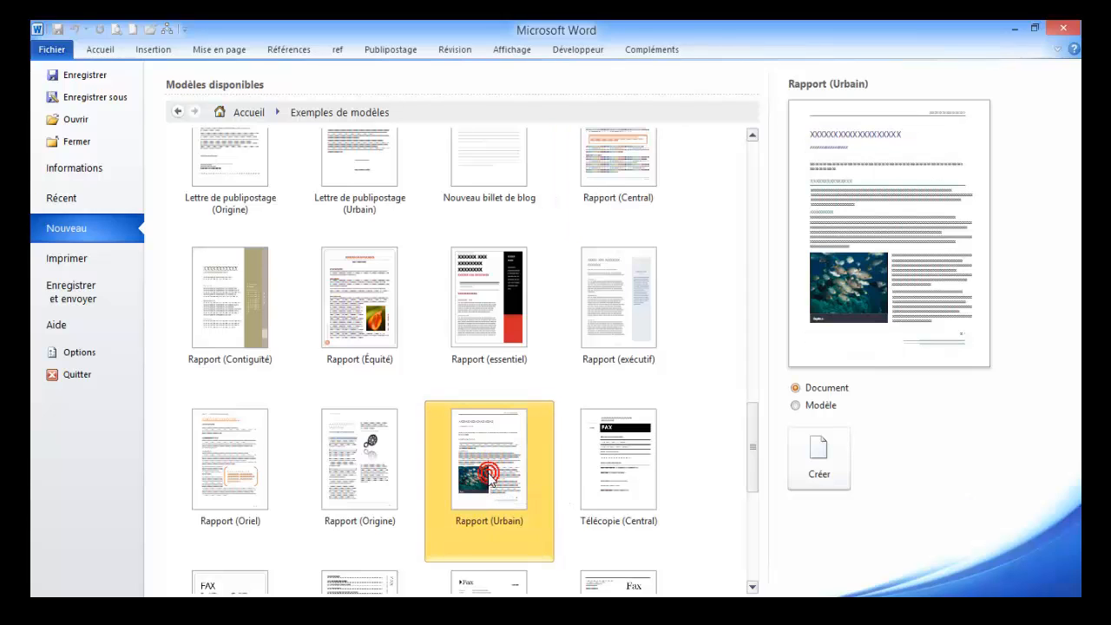
double_click(491, 478)
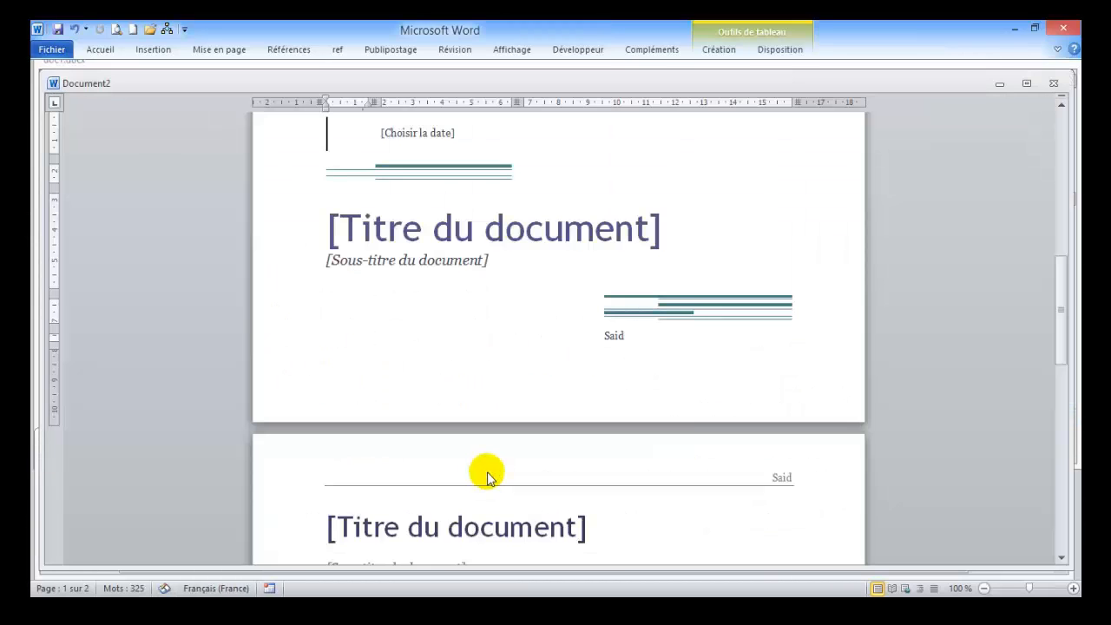
Replace the document title placeholder on the cover page with Contoso
left_click(509, 232)
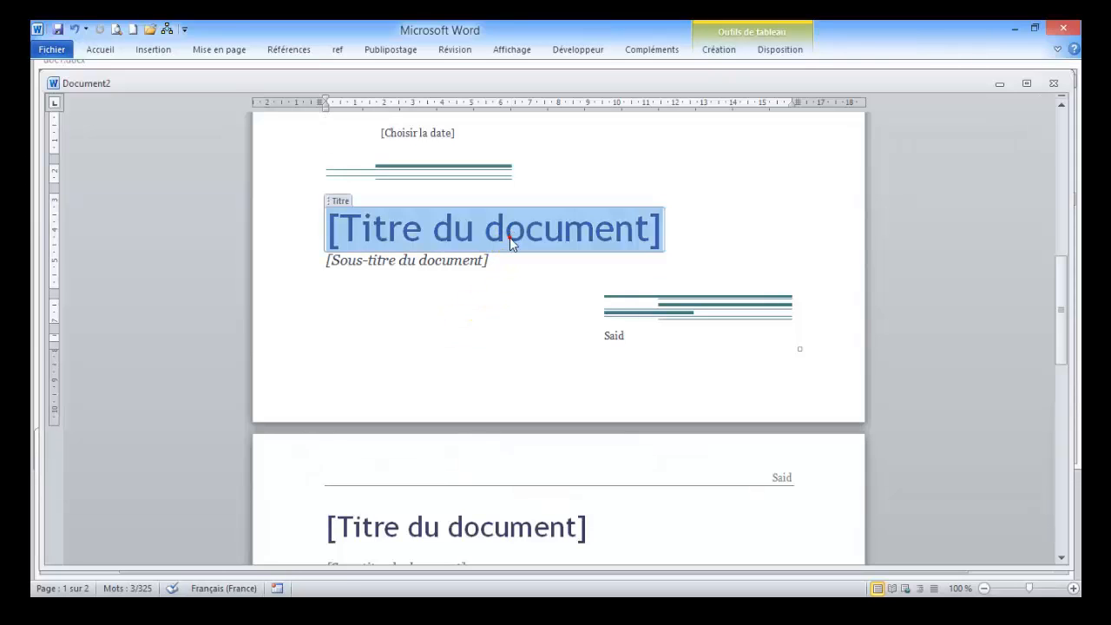
type("Co")
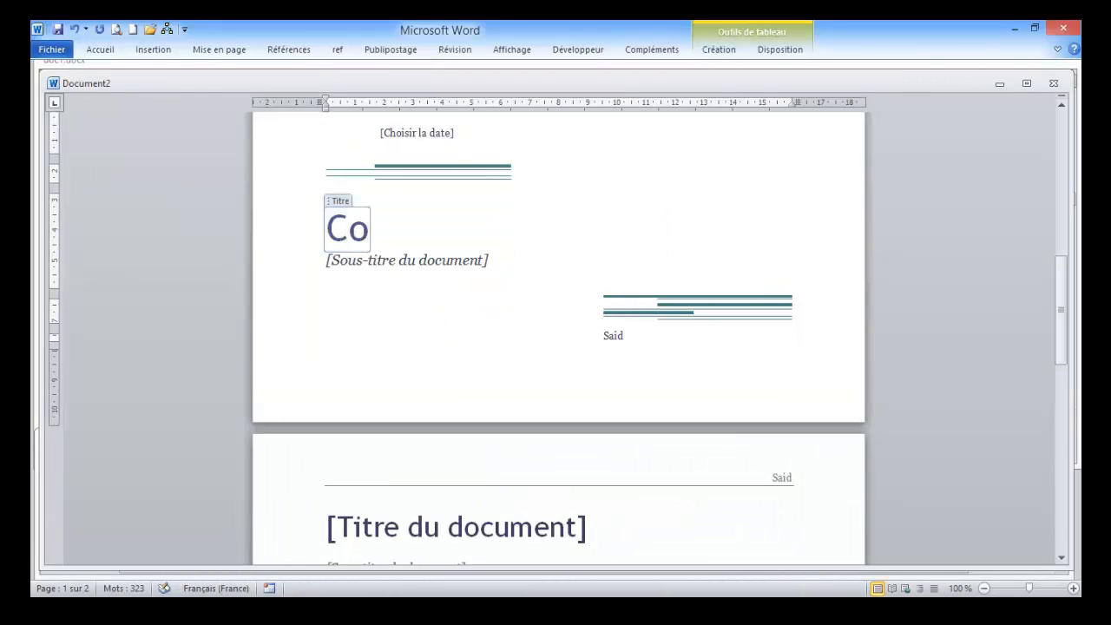
type("ntoso")
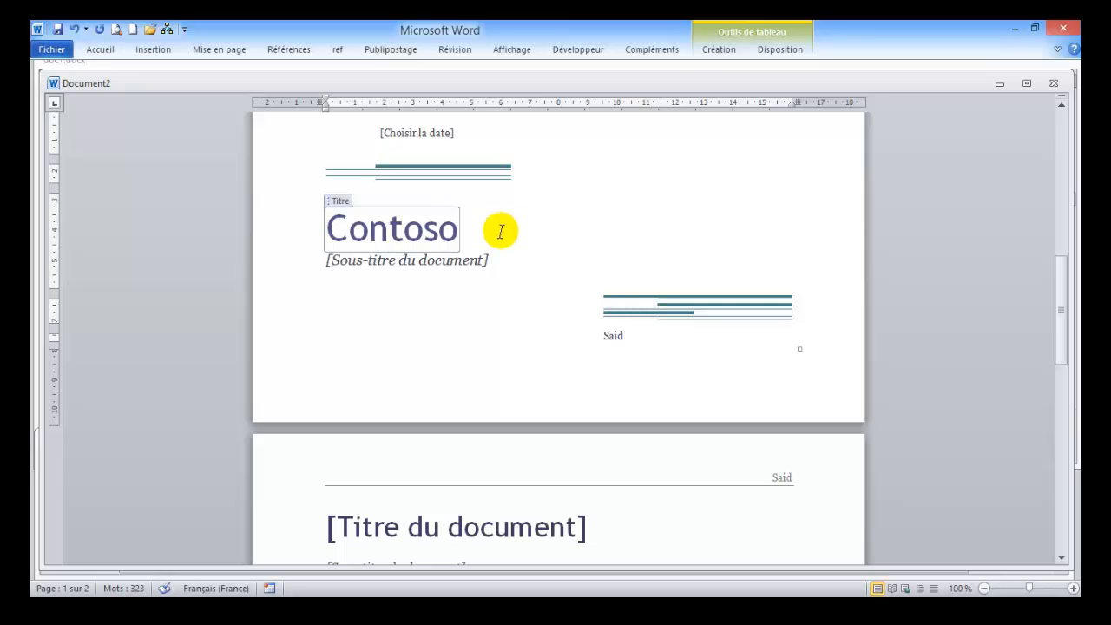
left_click(352, 304)
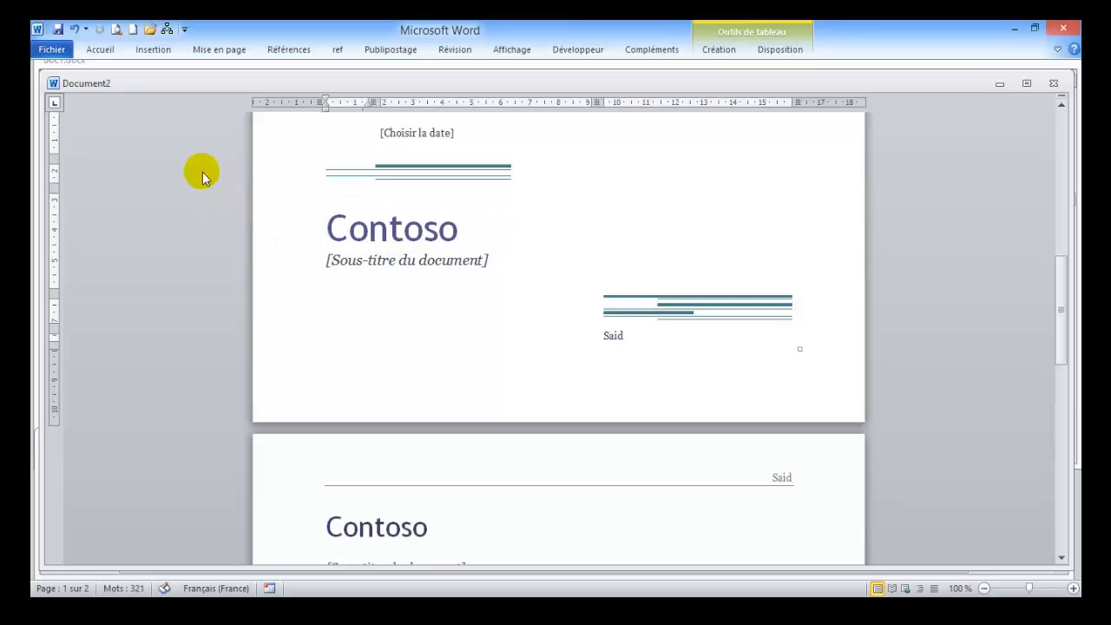
Save the document as Rapport in the Documents library with the thumbnail option off, and minimize its window
left_click(62, 52)
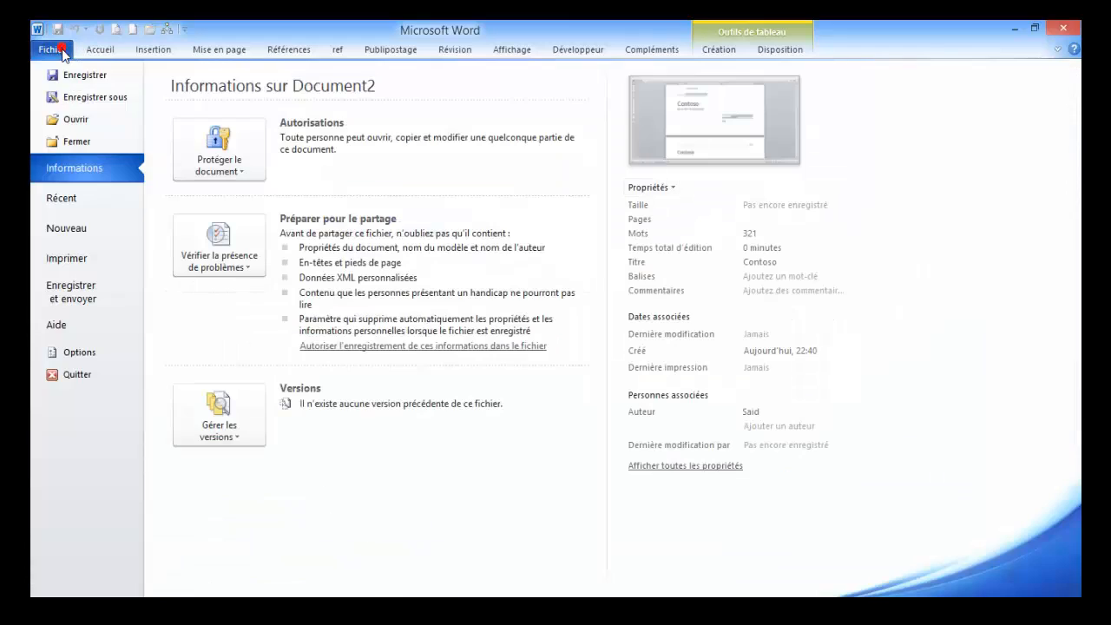
left_click(96, 96)
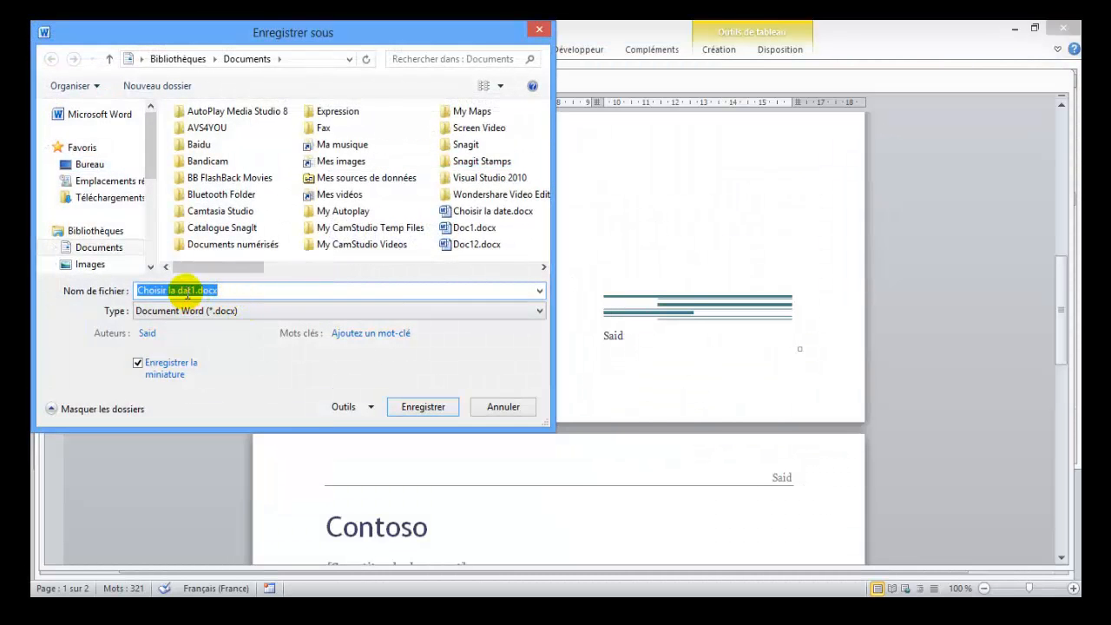
type("Ra")
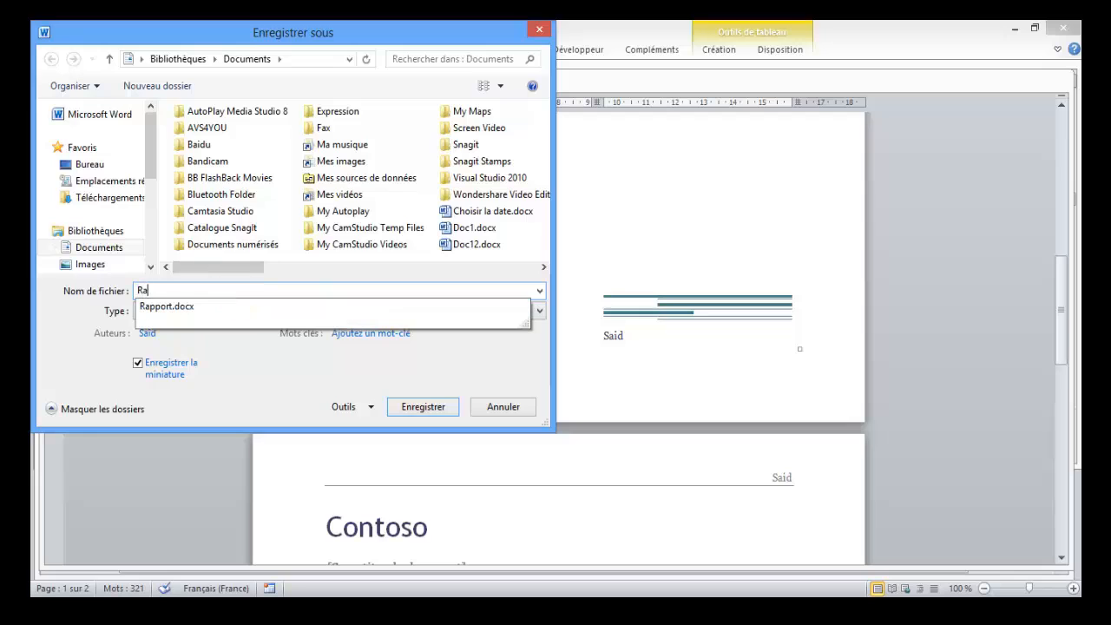
type("pport")
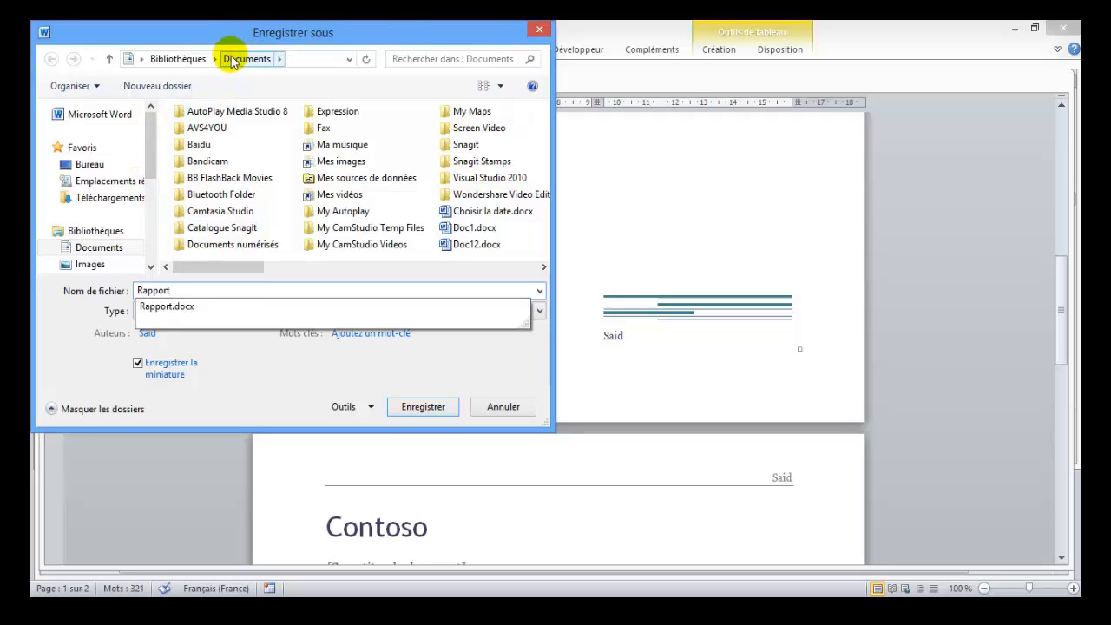
left_click(223, 367)
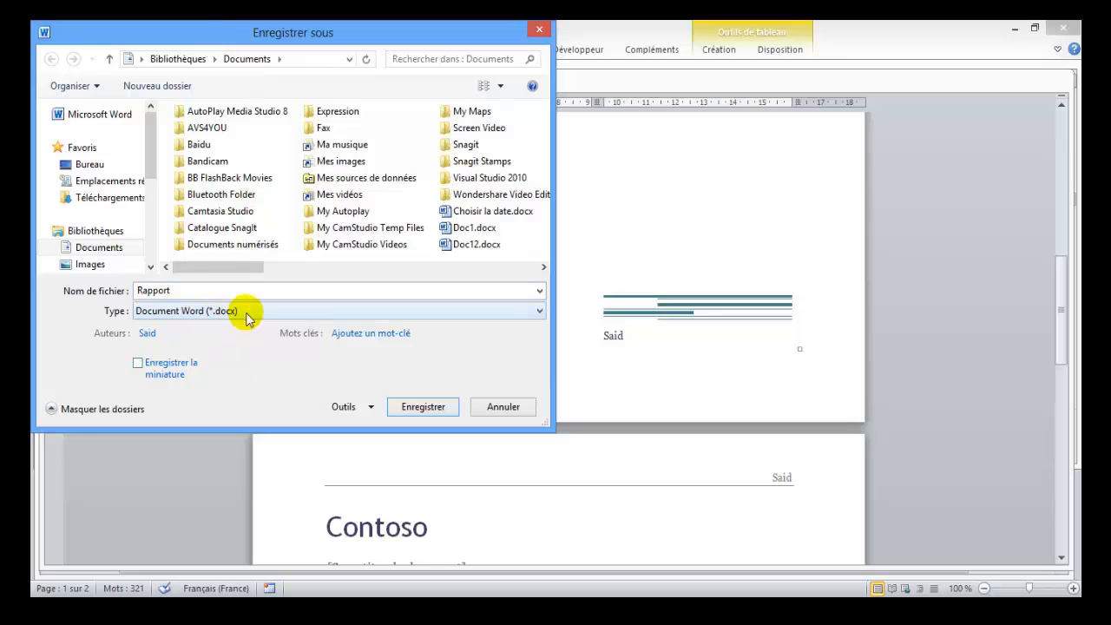
left_click(422, 407)
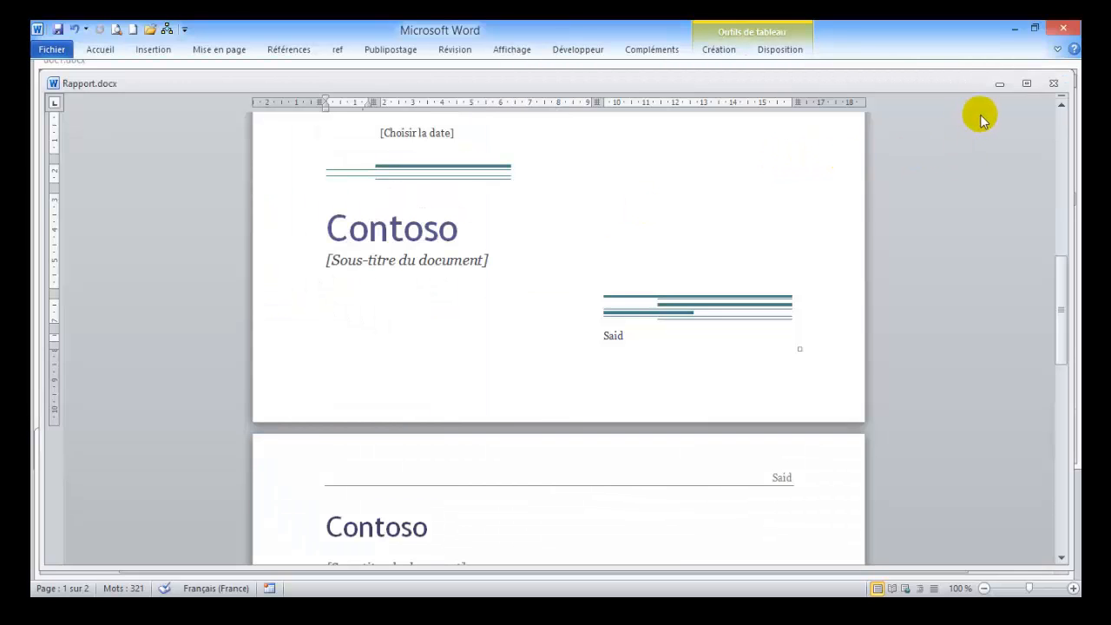
left_click(999, 83)
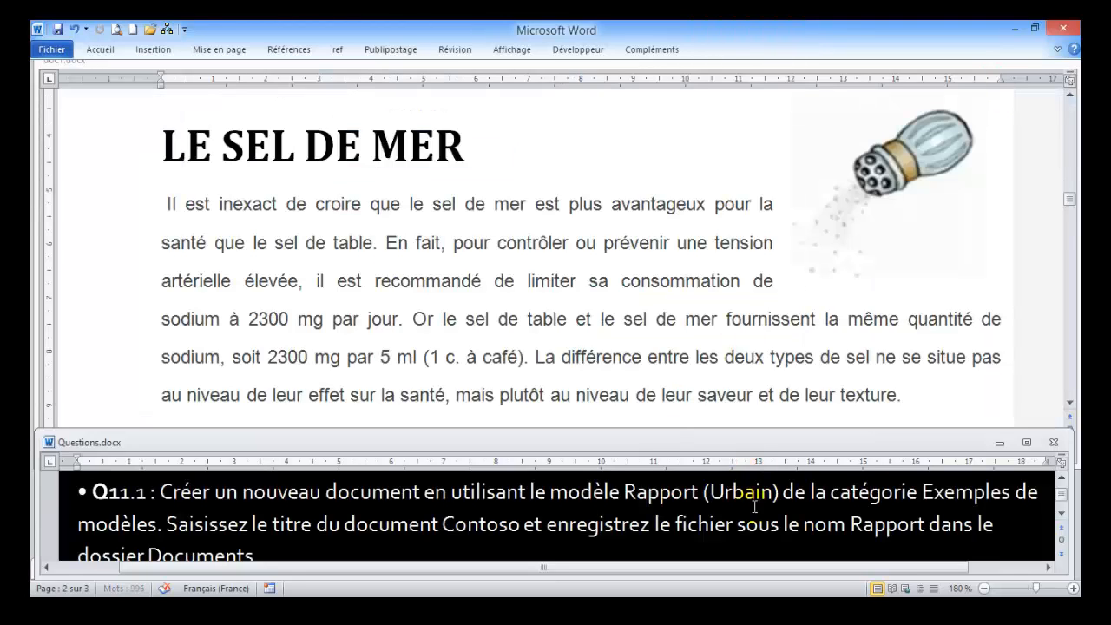
Set up an Encadrement page border with a width of 1 ½ pt for the LE SEL DE MER document
scroll(1064, 518, "down", 3)
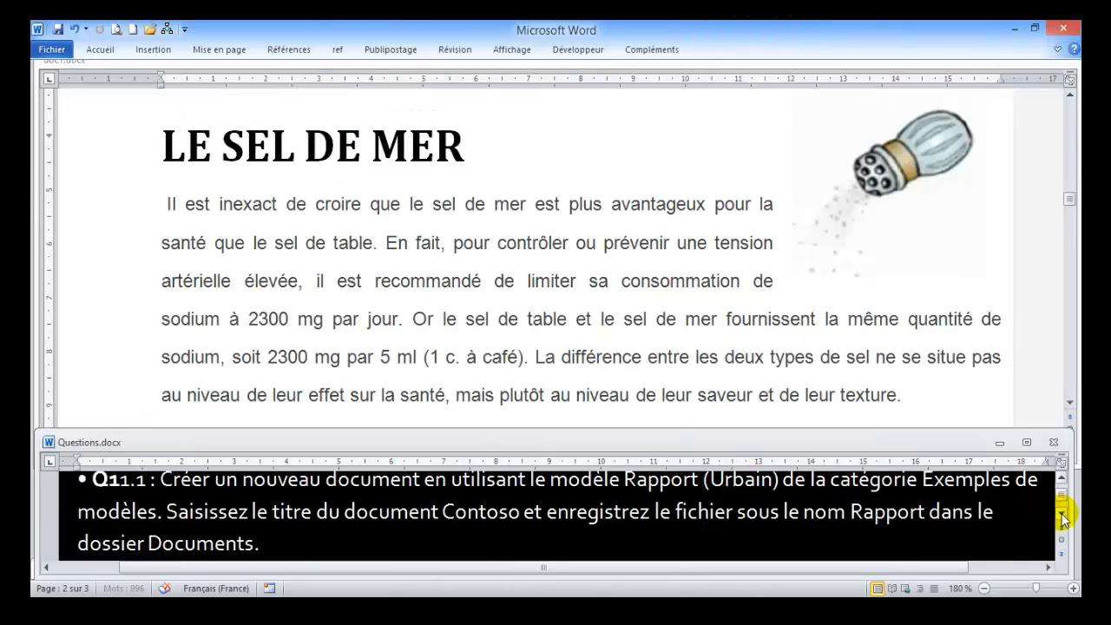
scroll(1062, 519, "down", 1)
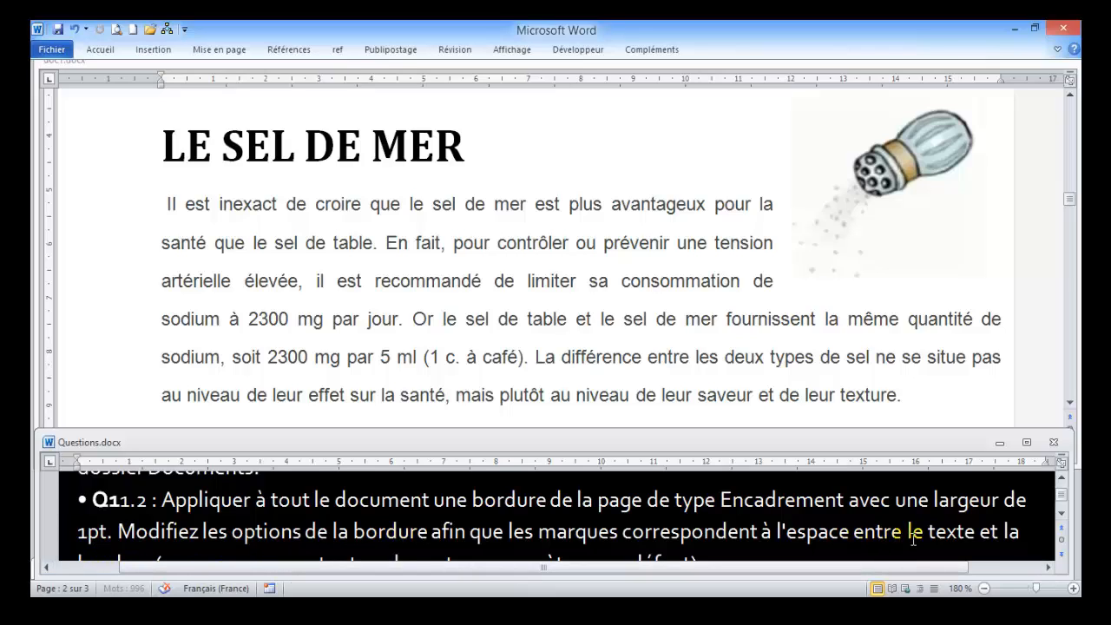
left_click(1061, 514)
left_click(1061, 514)
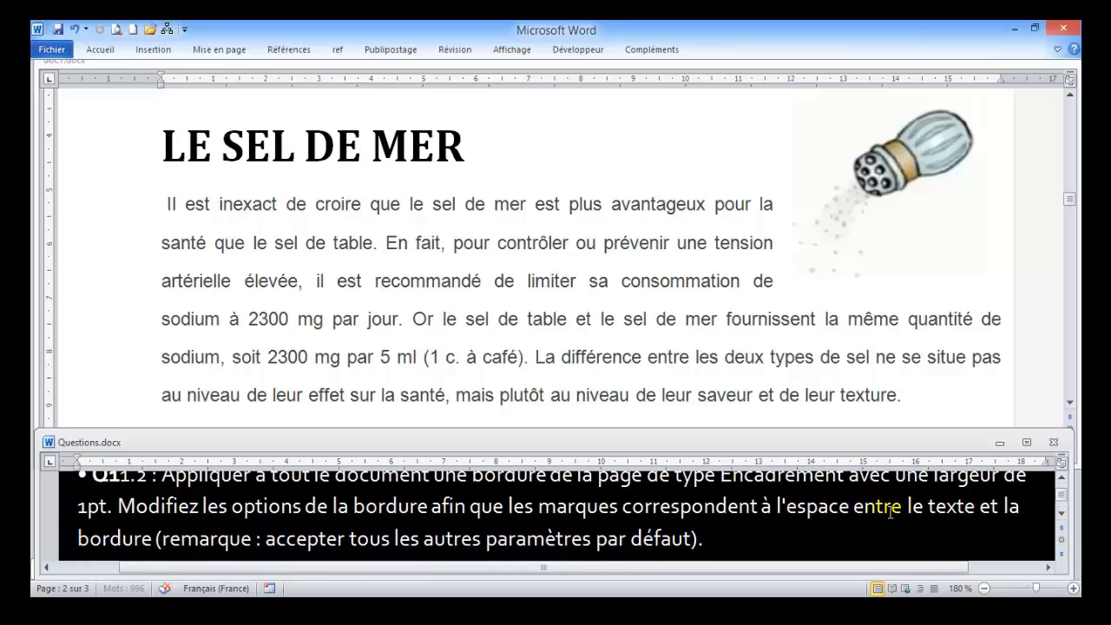
left_click(281, 165)
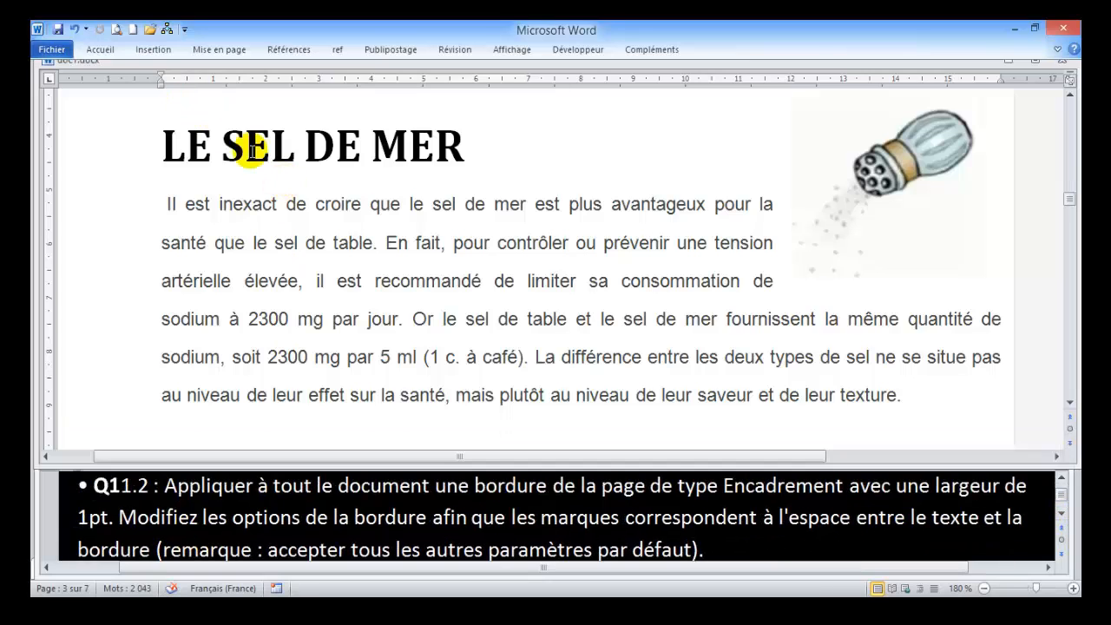
left_click(215, 49)
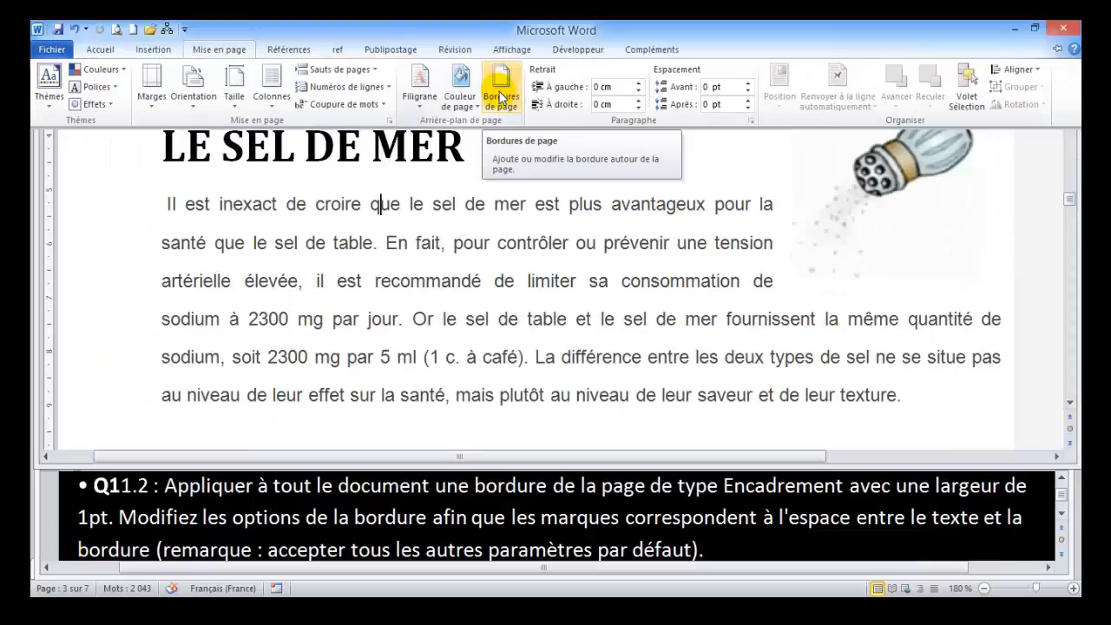
left_click(501, 98)
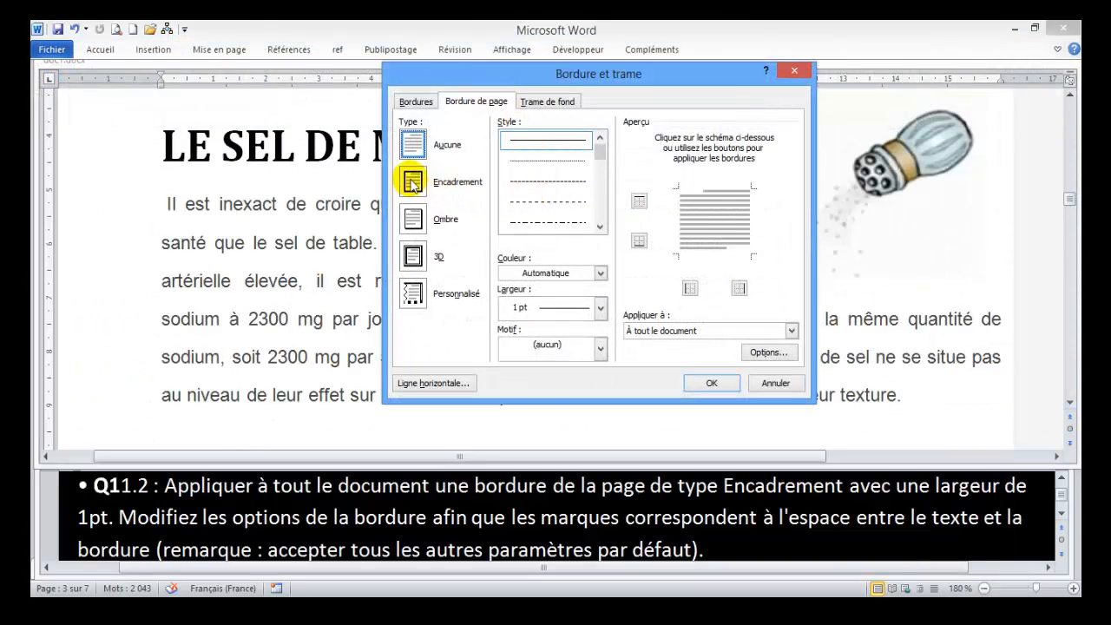
left_click(414, 181)
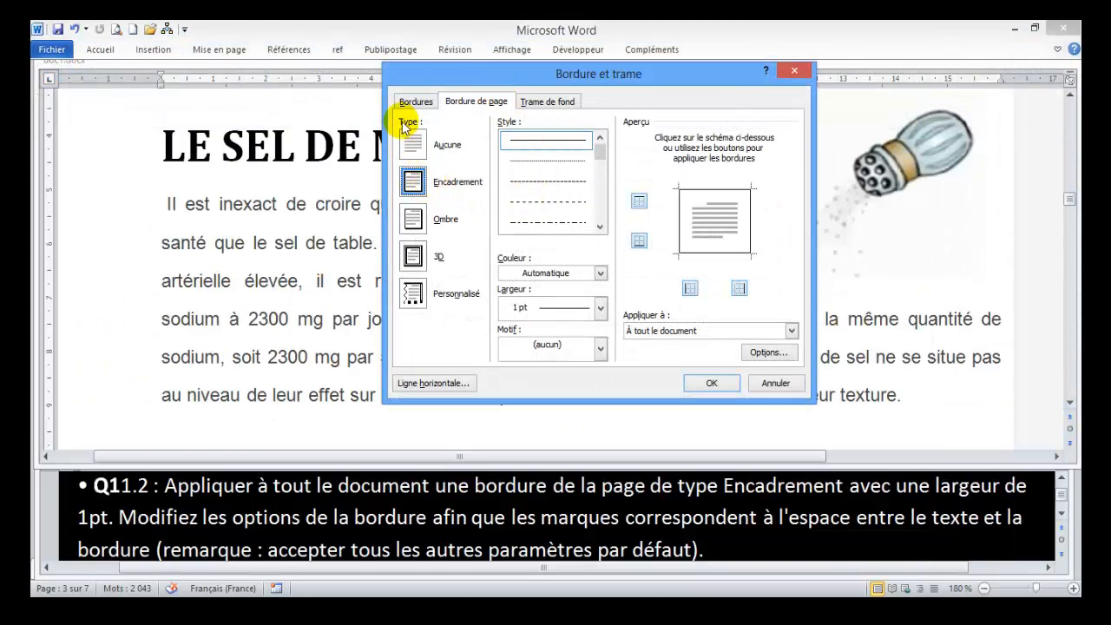
left_click(565, 308)
left_click(560, 413)
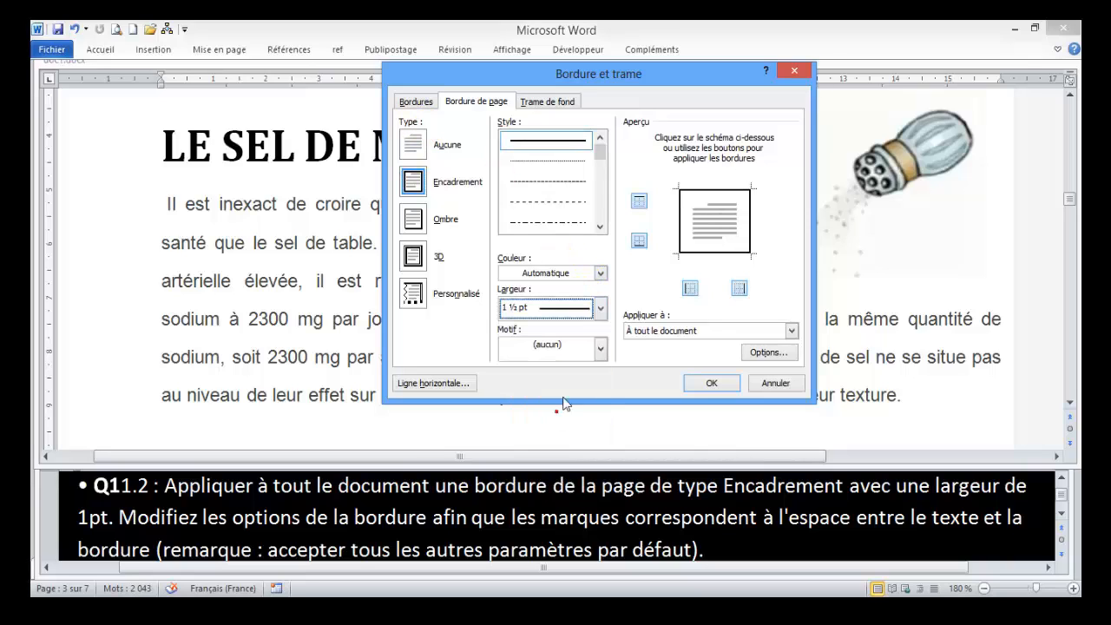
Set the border's margins to be measured from Texte and apply the page border to the whole document
left_click(765, 351)
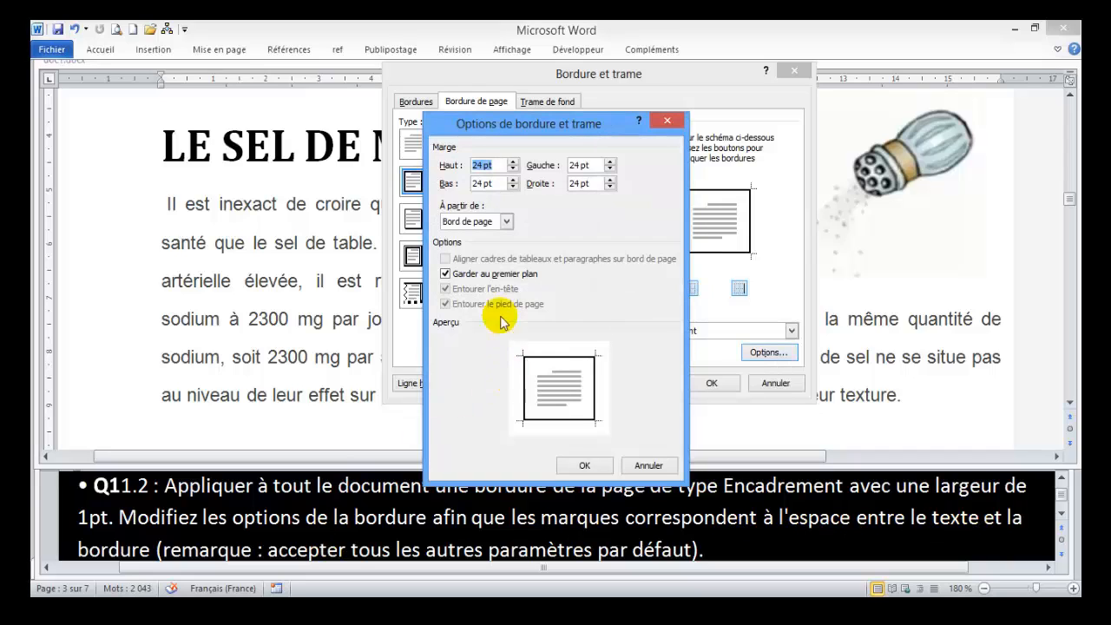
left_click(473, 222)
left_click(467, 242)
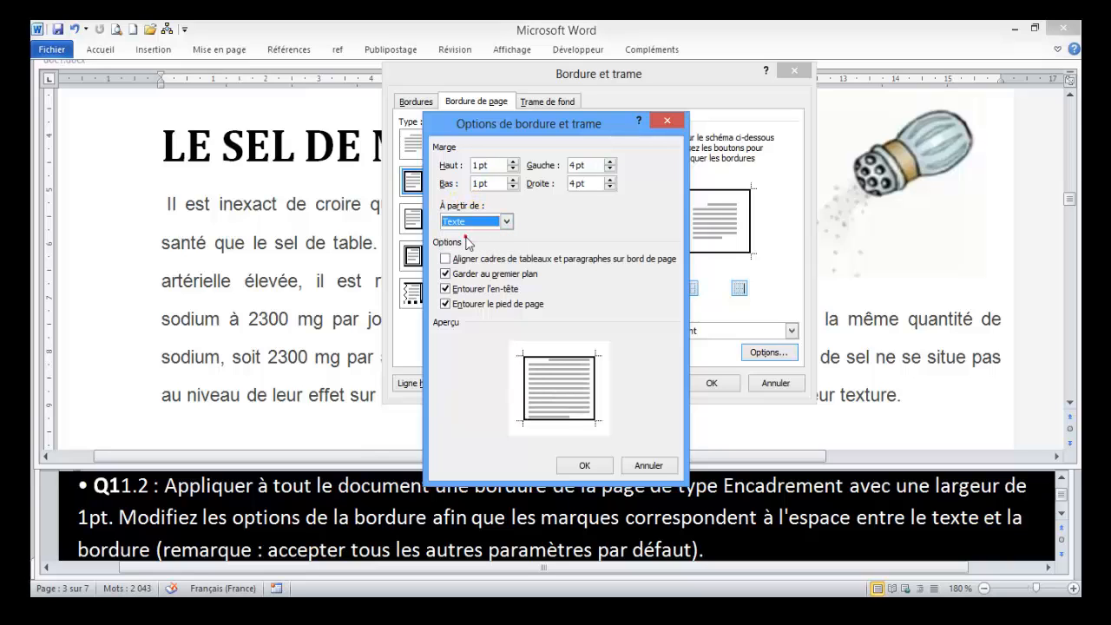
left_click(584, 466)
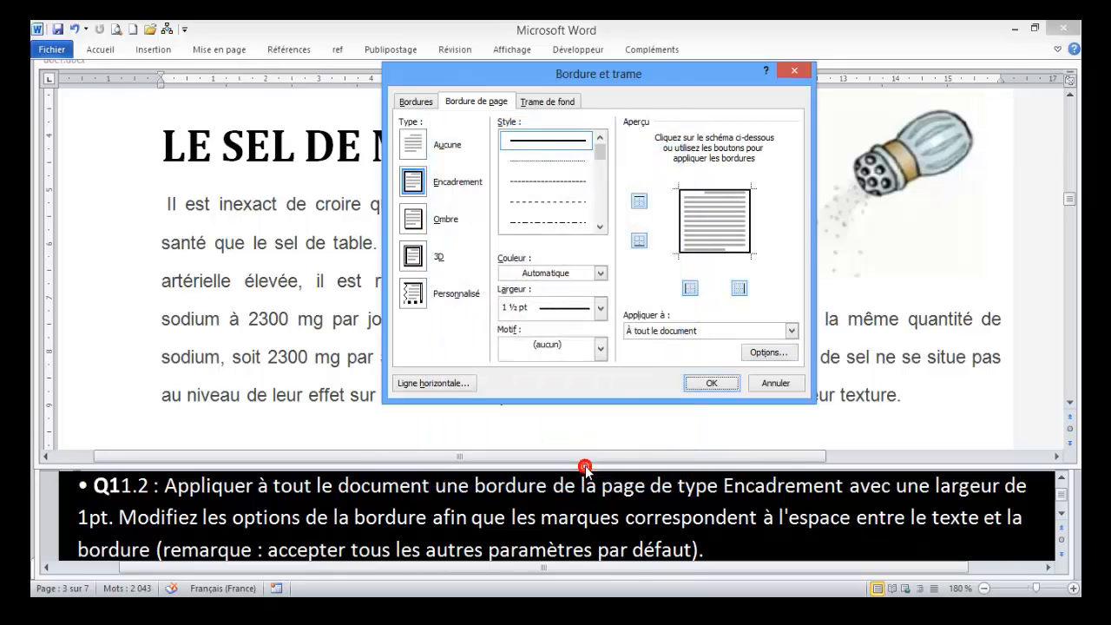
left_click(710, 383)
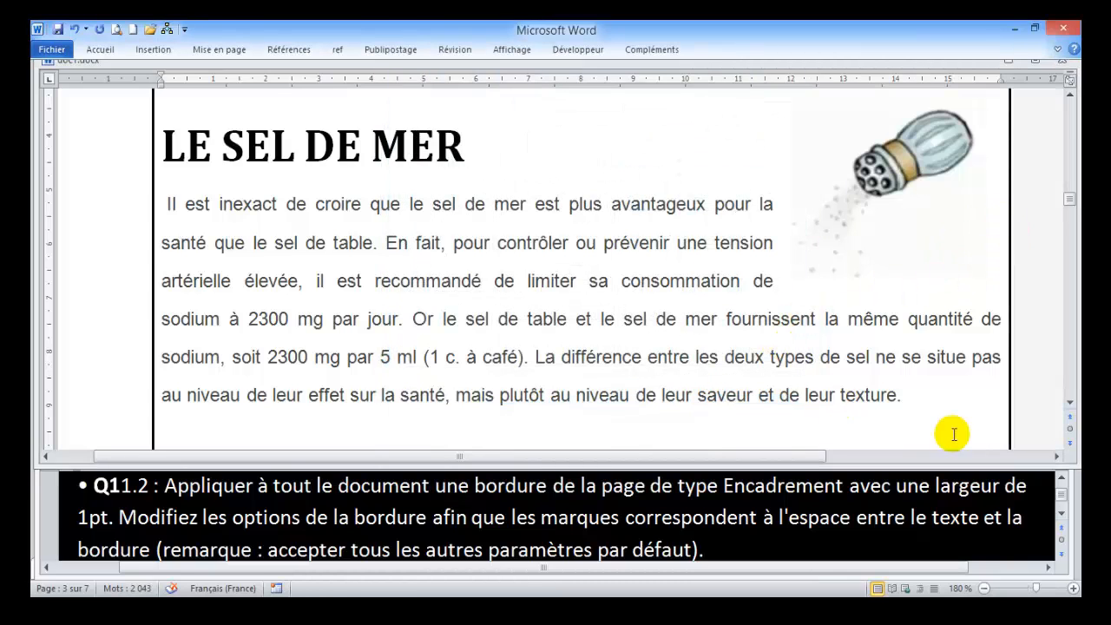
Start the step-by-step mail merge wizard for question Q12.1, choosing Lettres as the document type and the current document as the base
left_click(1064, 516)
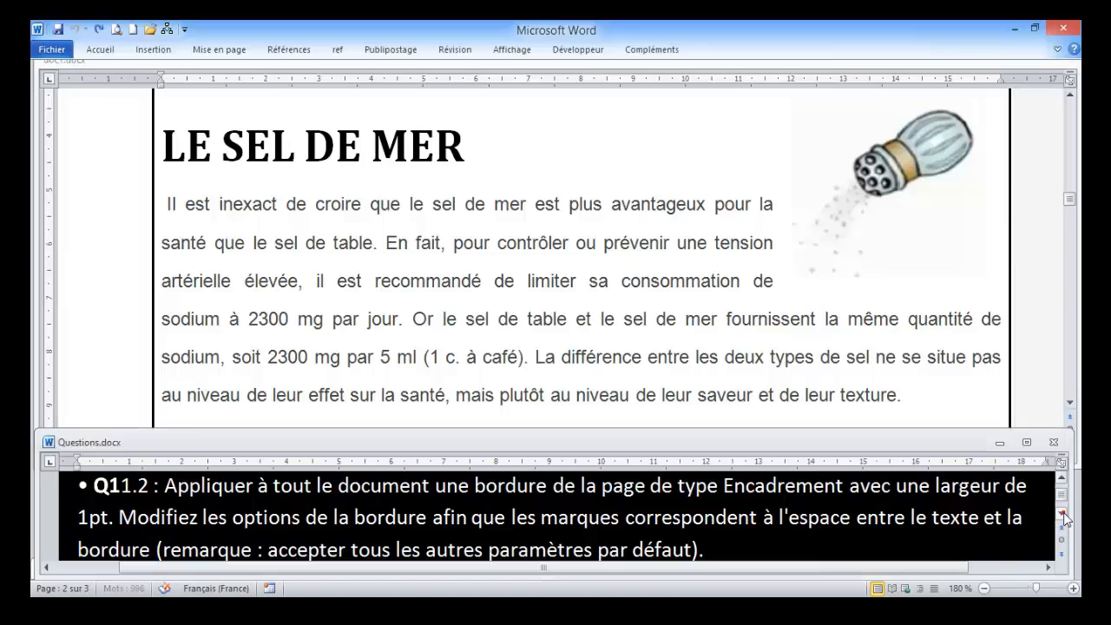
left_click(1064, 517)
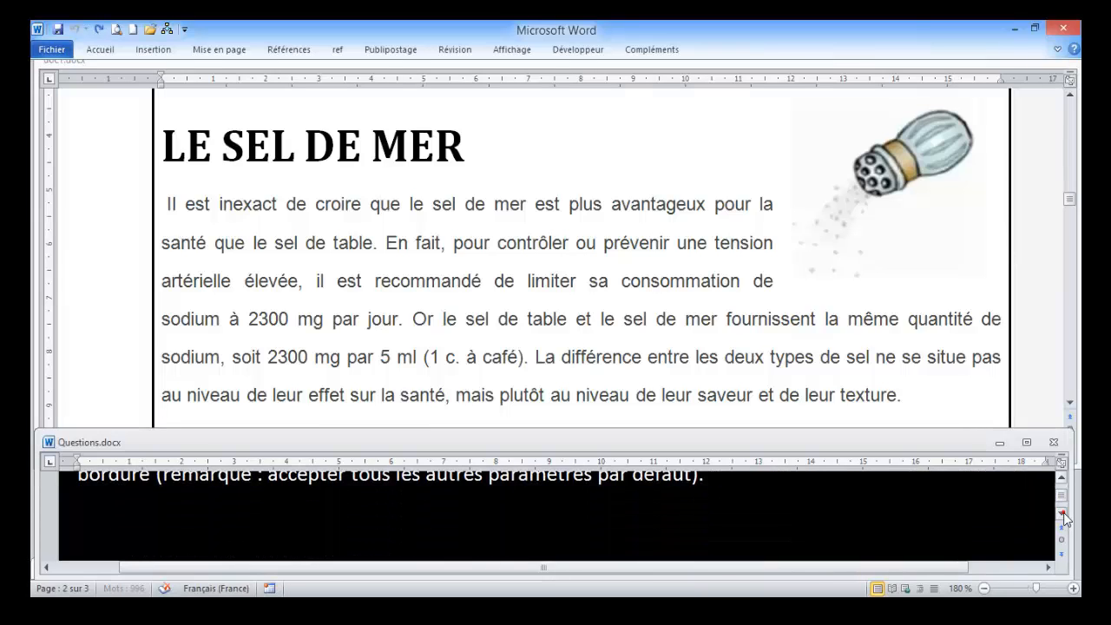
left_click(1064, 516)
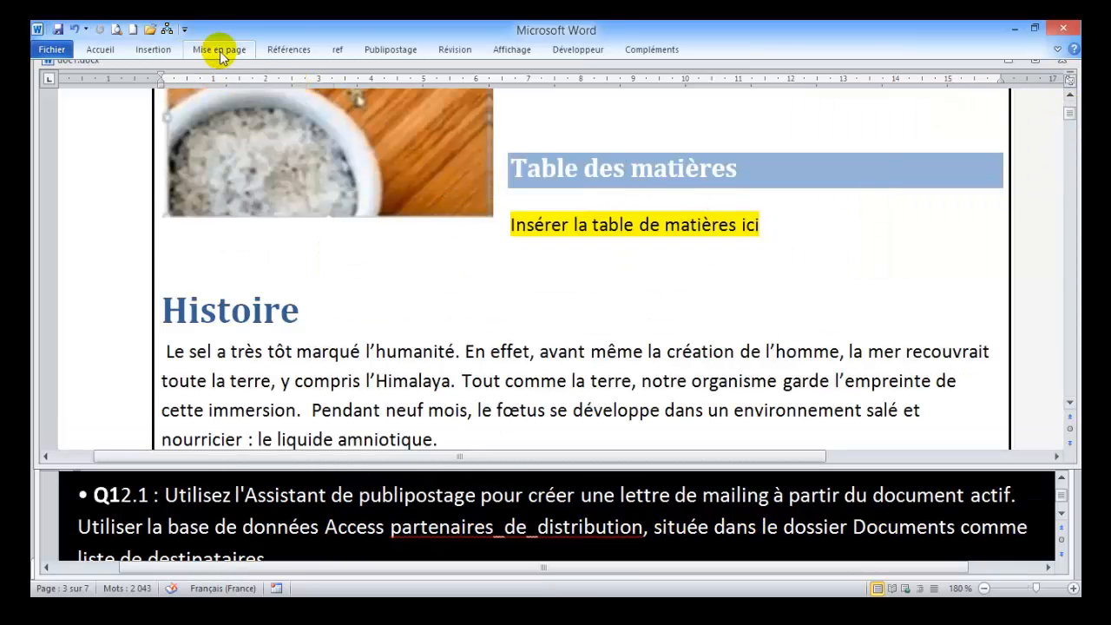
left_click(392, 50)
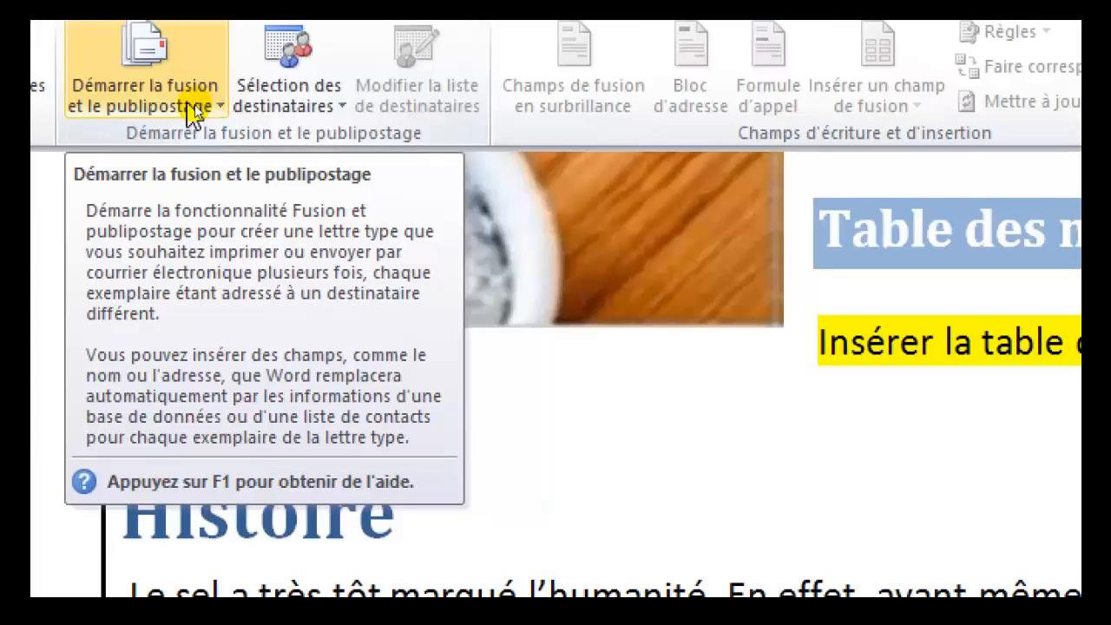
left_click(219, 111)
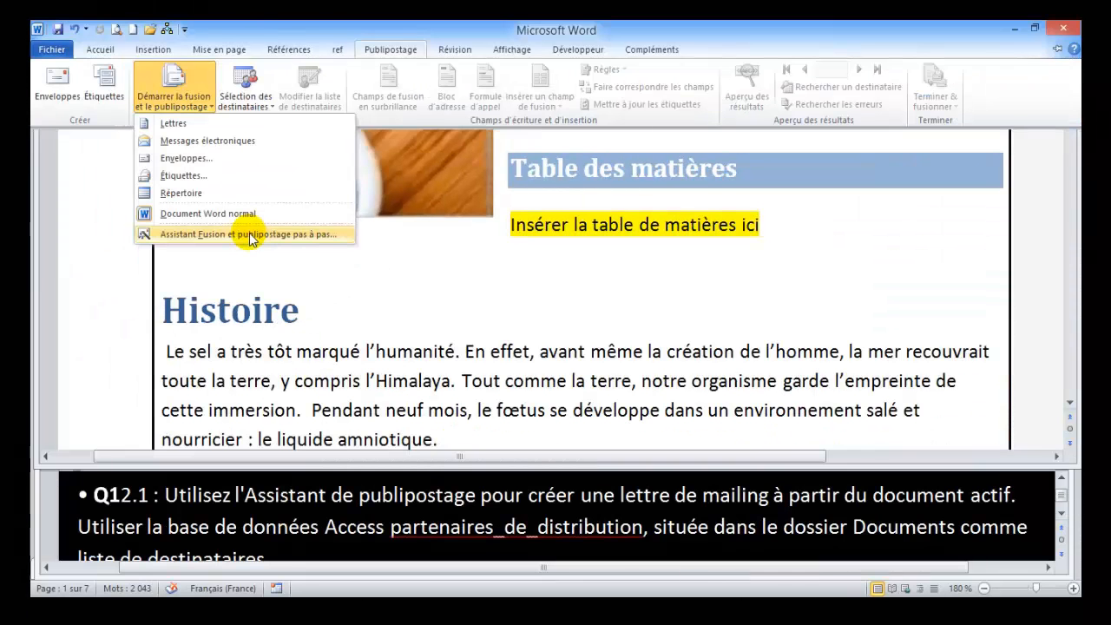
left_click(302, 364)
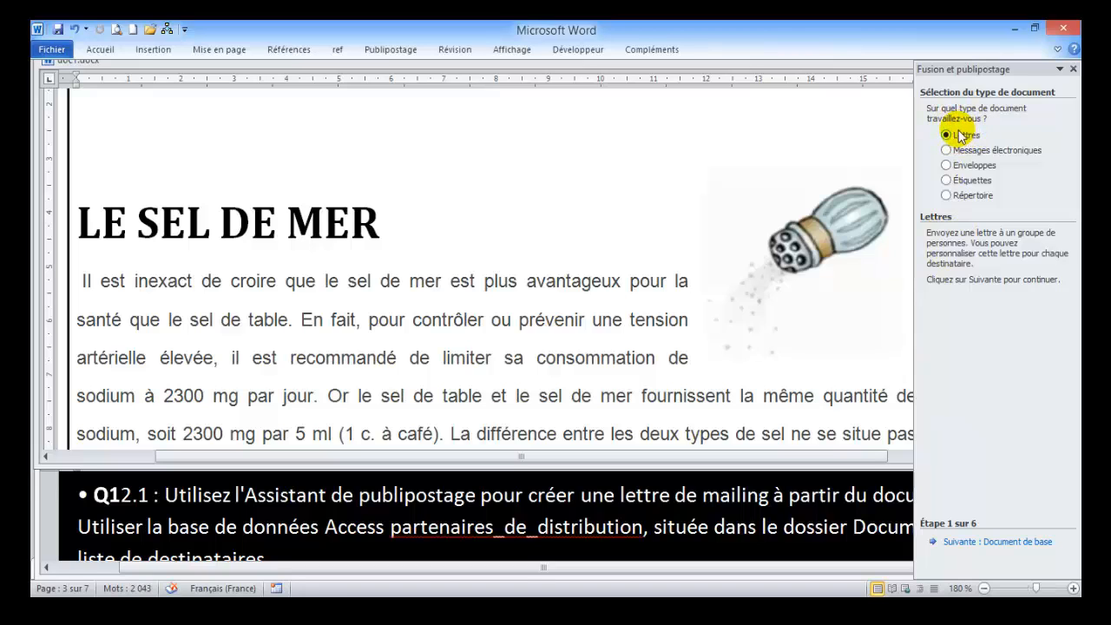
left_click(983, 542)
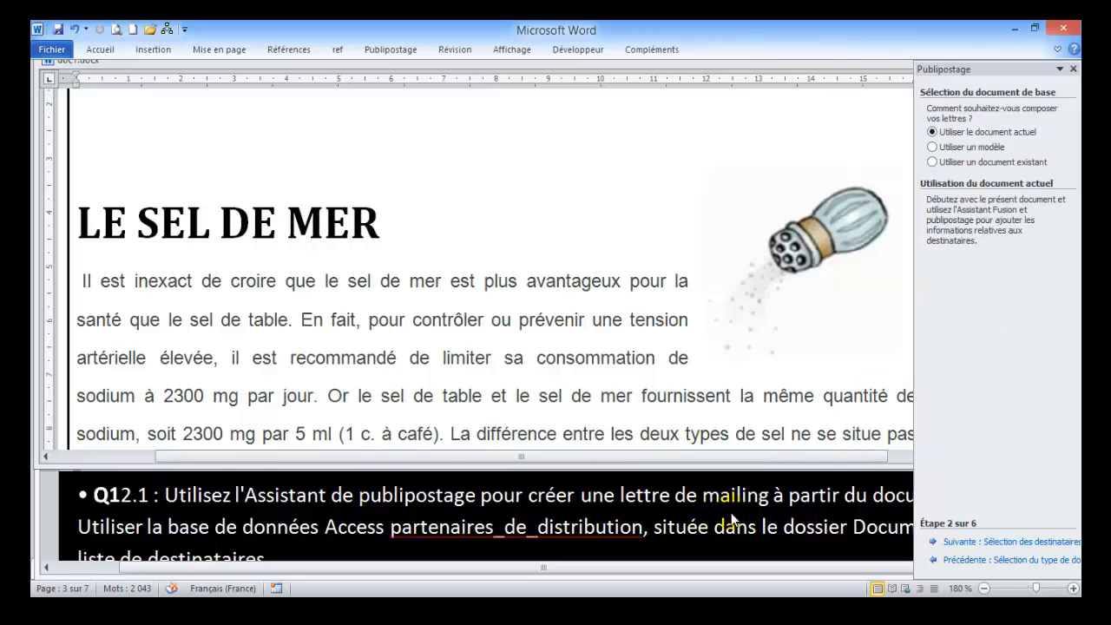
left_click(956, 542)
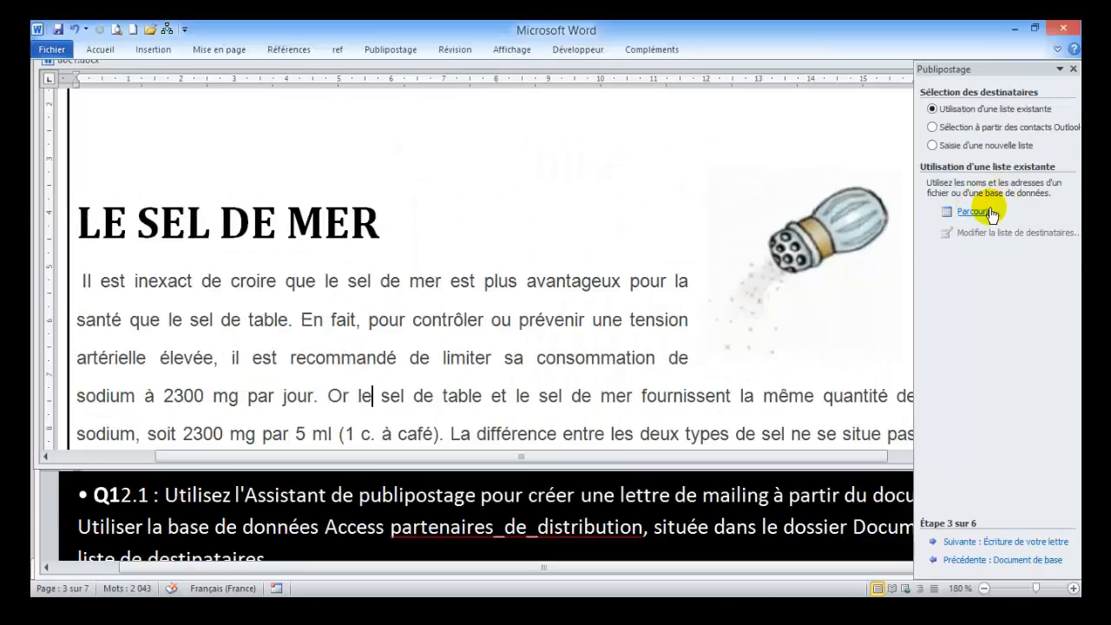
Use the existing list partenaires_de_distribution.accdb from the Documents library as recipients, accept the recipient list, and advance to writing the letter
left_click(989, 212)
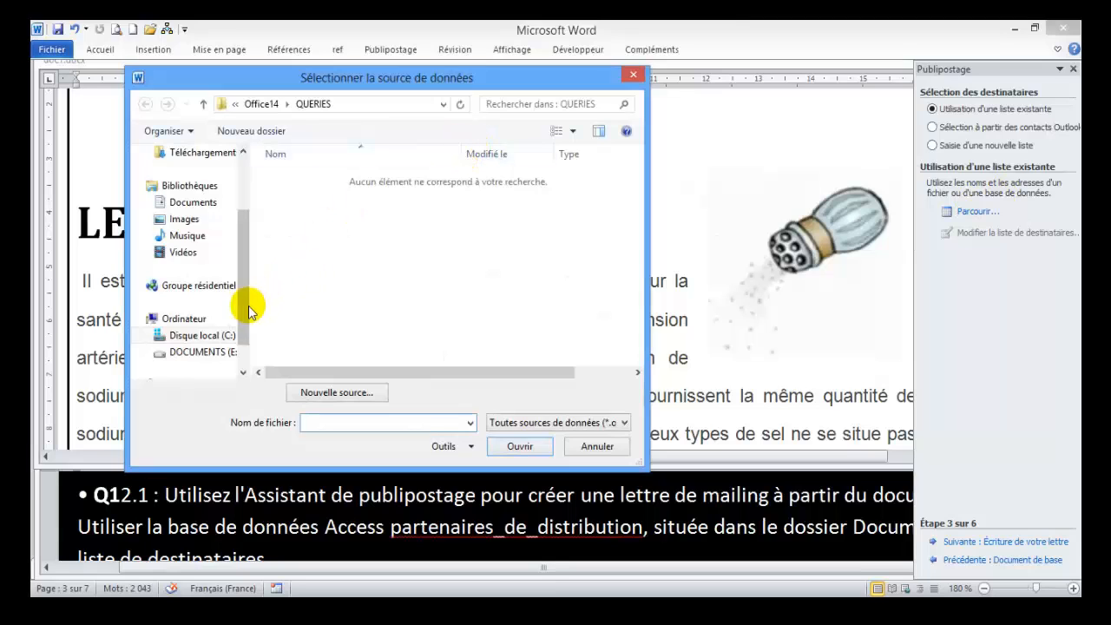
left_click_drag(244, 307, 269, 235)
left_click(204, 293)
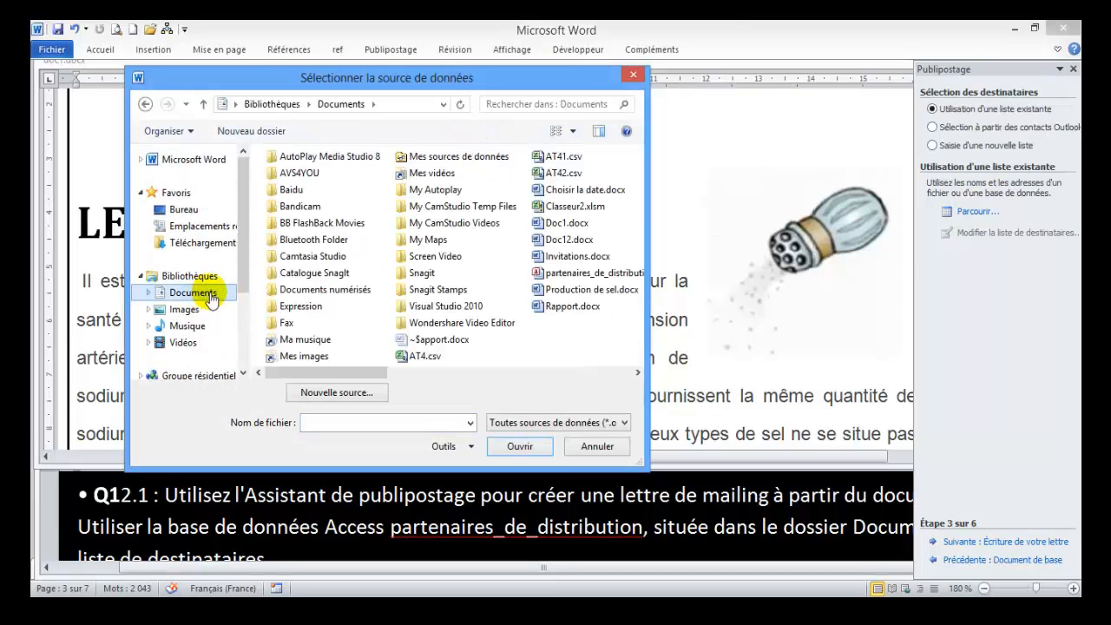
left_click(552, 275)
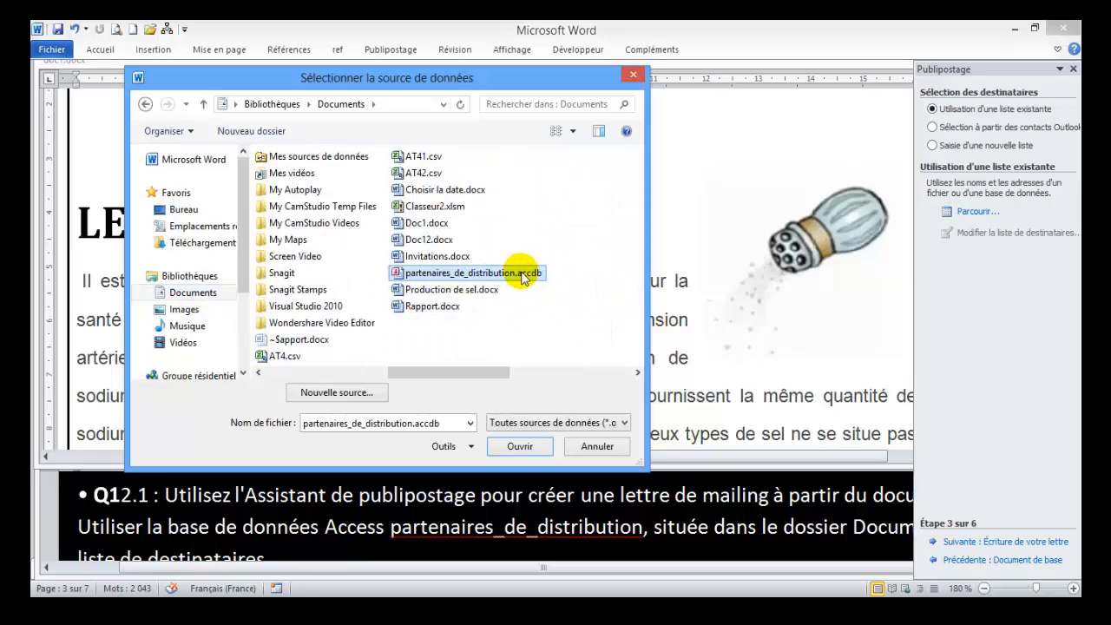
left_click(520, 446)
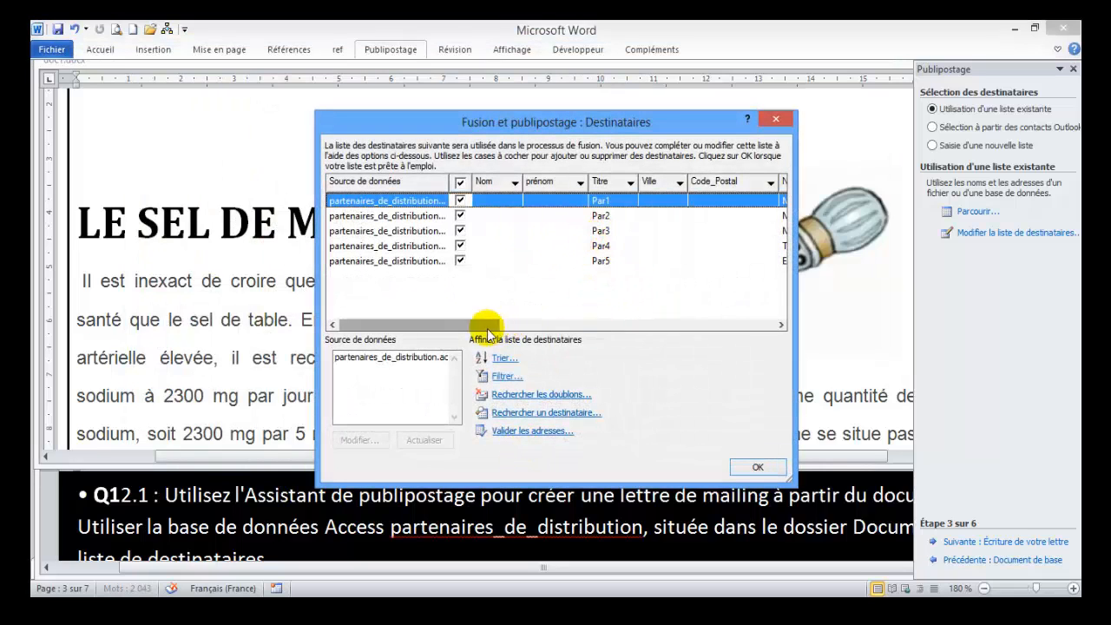
left_click_drag(469, 325, 756, 335)
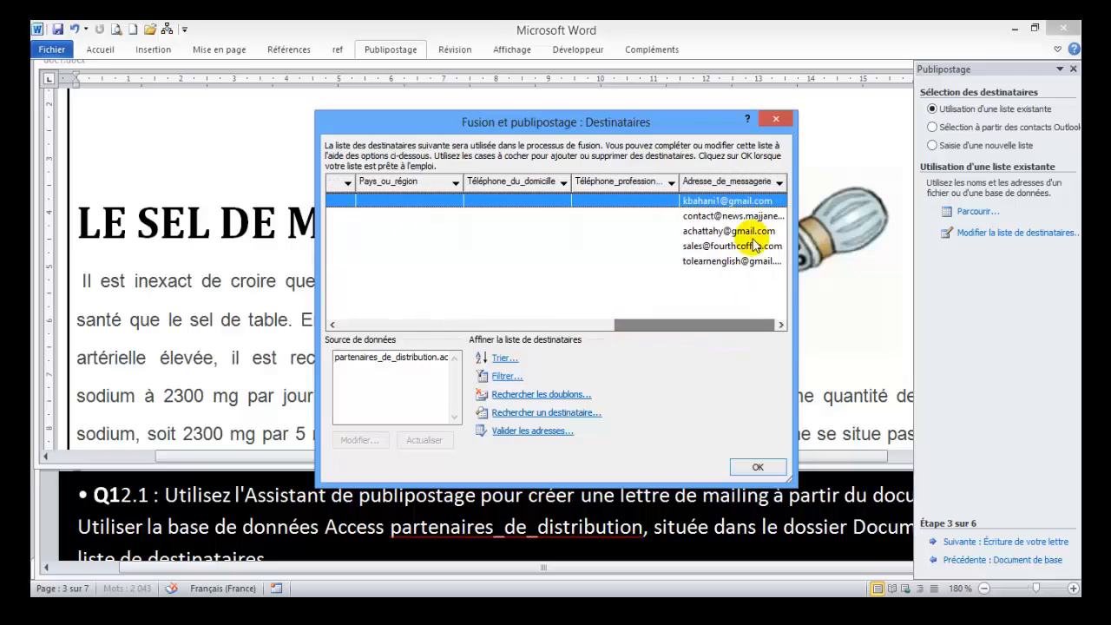
left_click(752, 468)
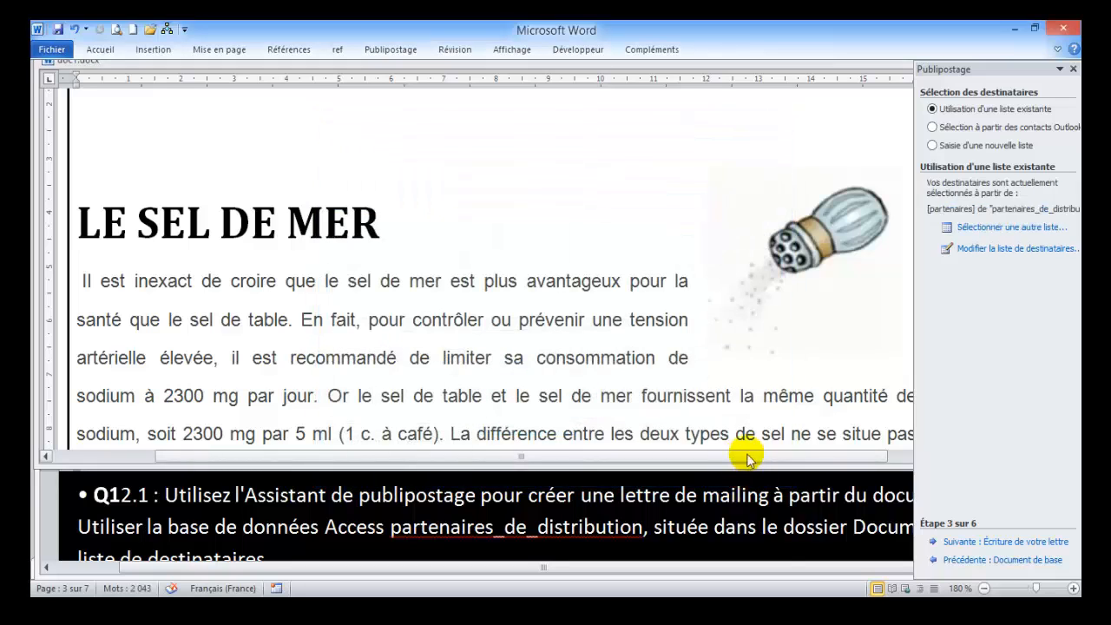
left_click(960, 542)
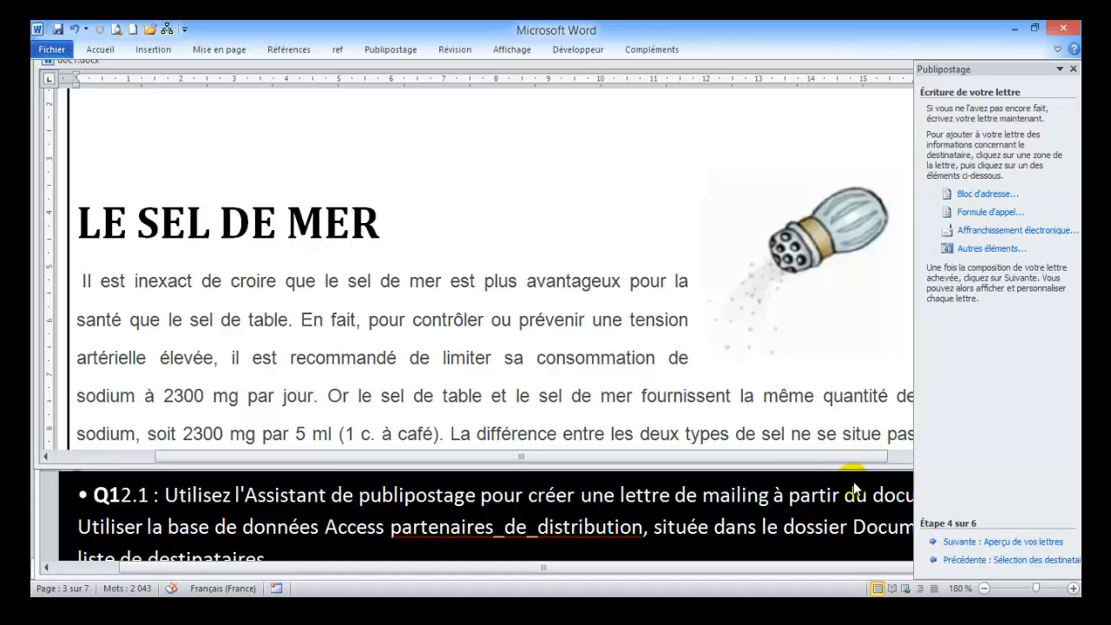
Replace the highlighted e-mail placeholder below the Northwind sender name at the document's end with the Adresse_de_messagerie merge field
left_click(738, 523)
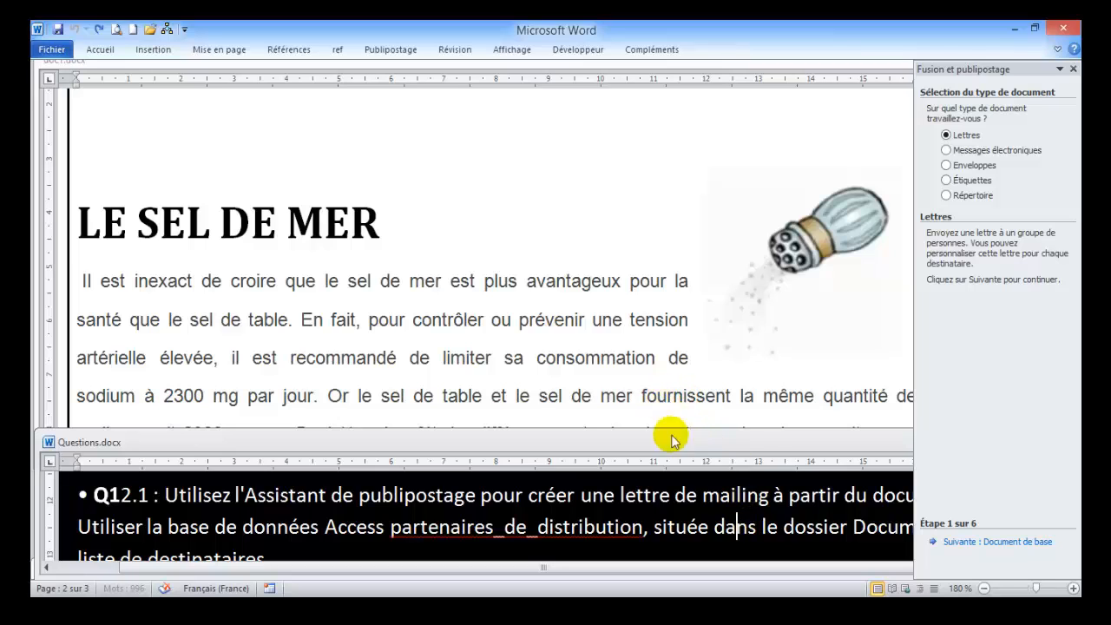
scroll(706, 508, "down", 3)
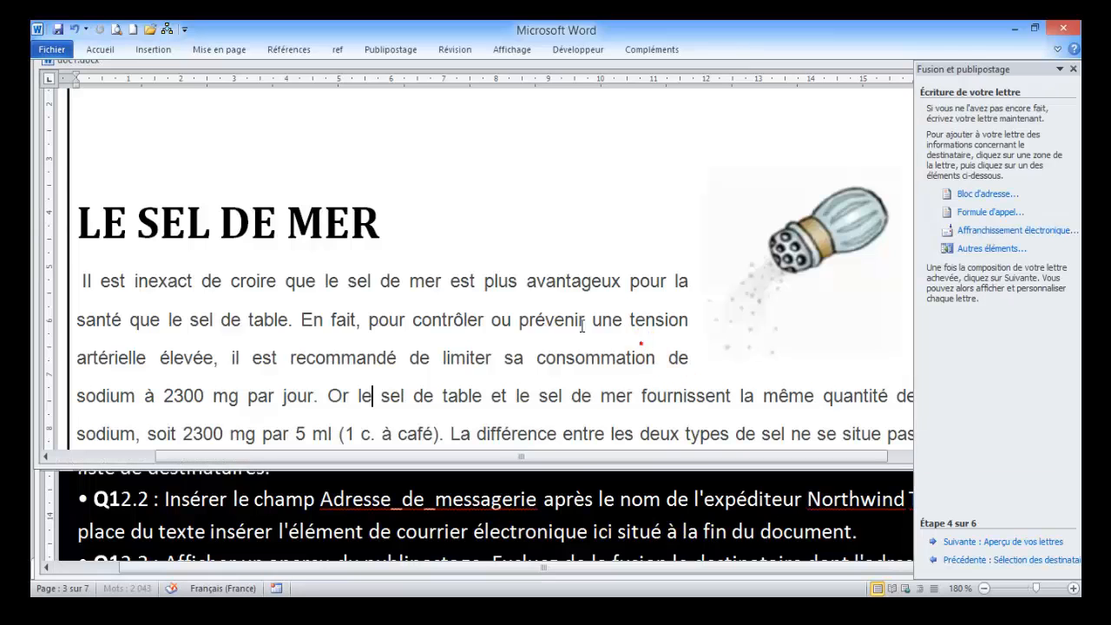
left_click(462, 253)
key("ctrl+End")
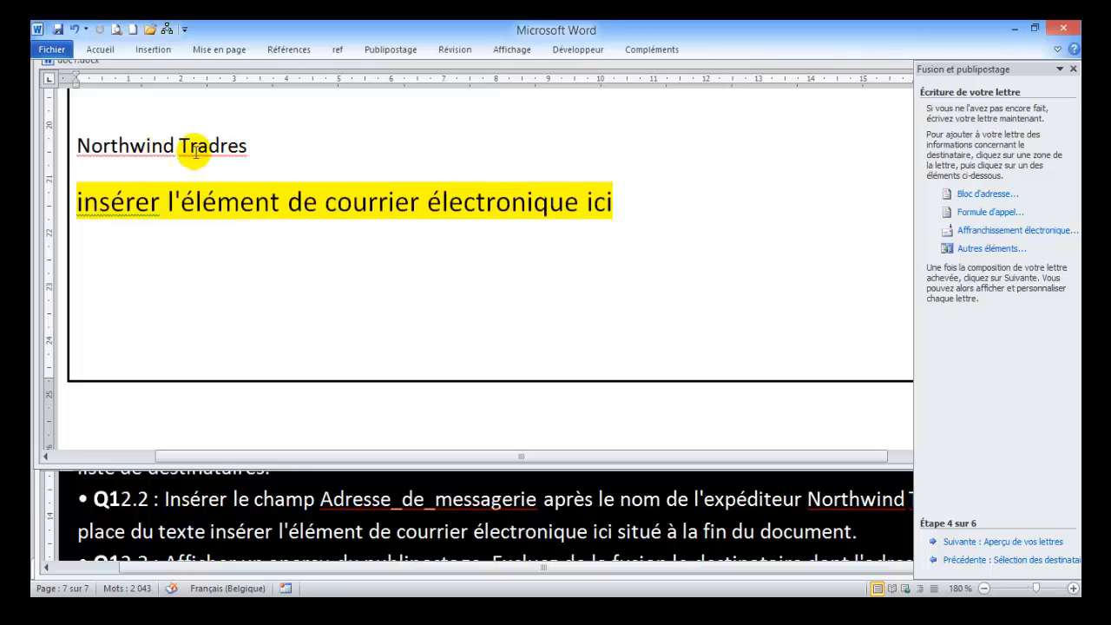
left_click(76, 201)
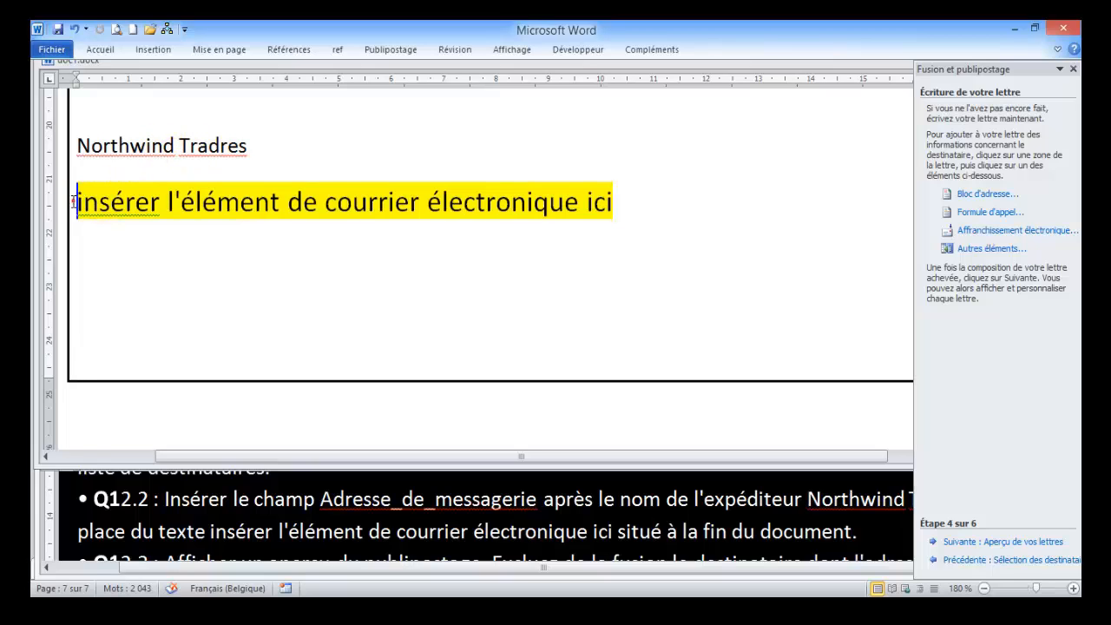
left_click(57, 208)
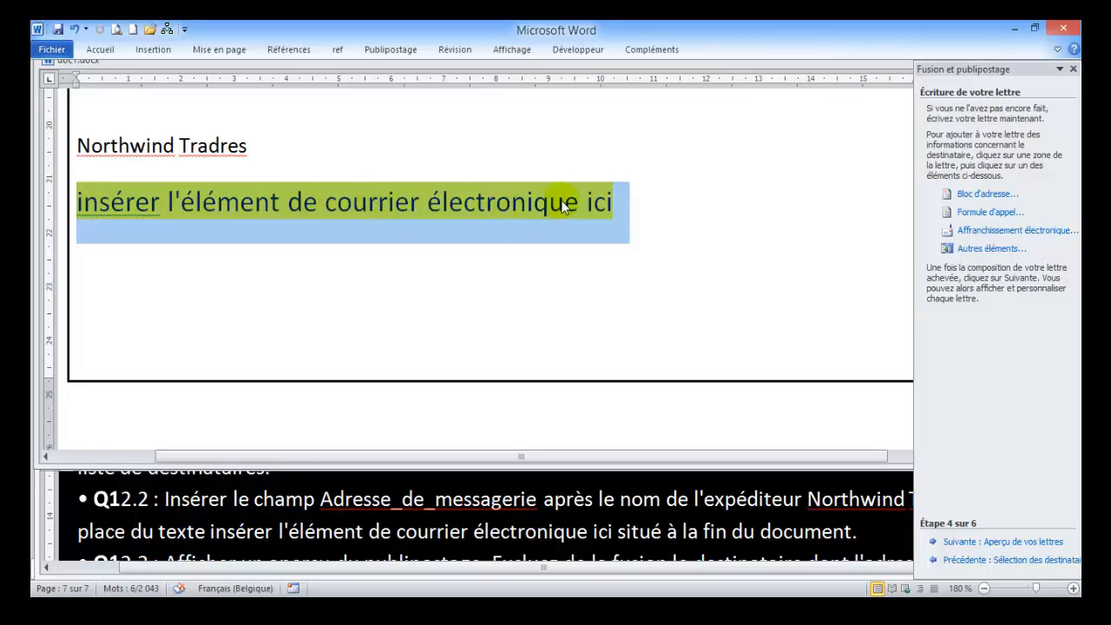
left_click(388, 54)
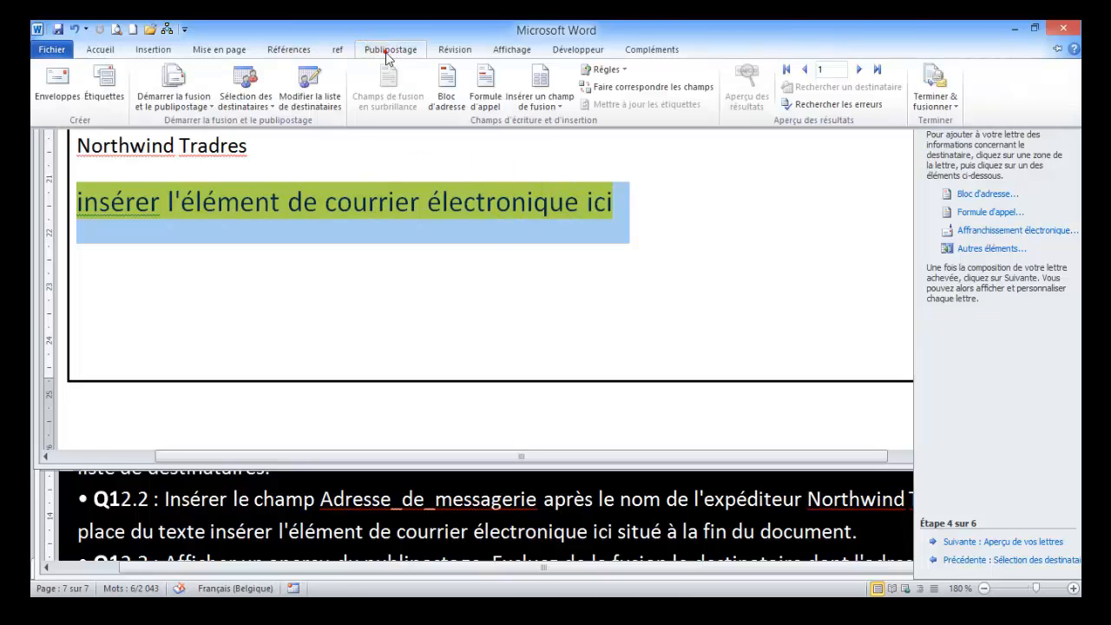
left_click(561, 108)
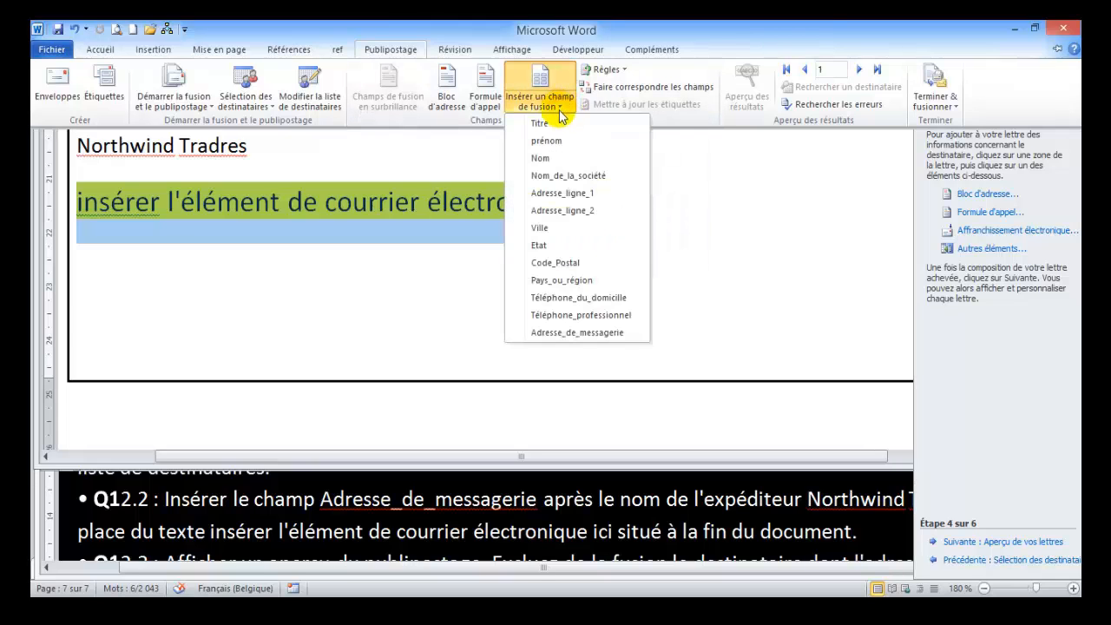
left_click(580, 333)
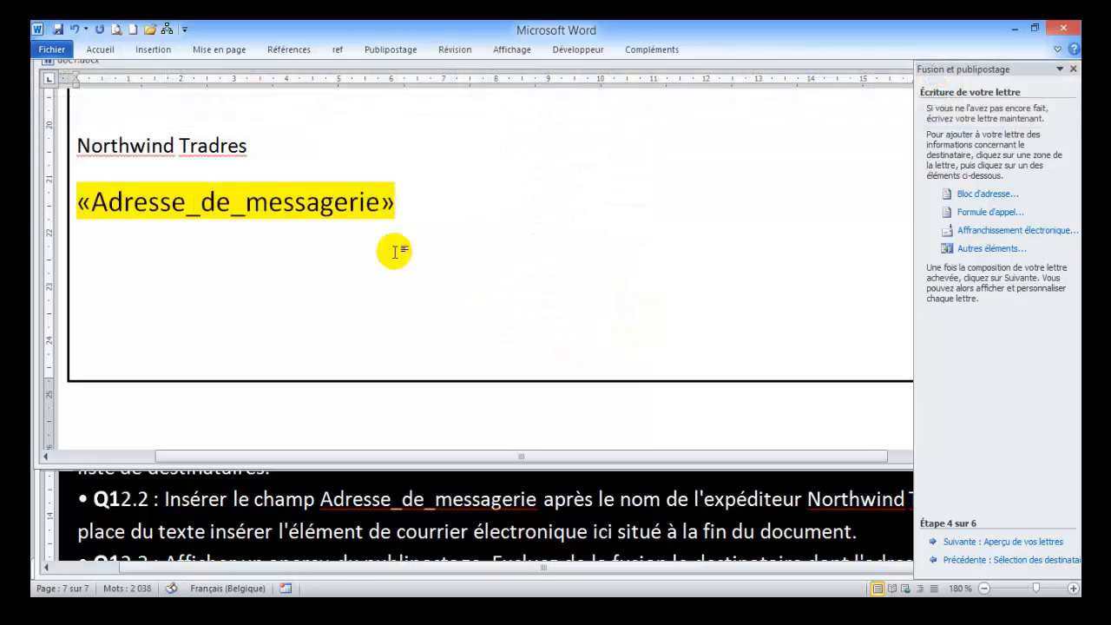
Preview the merged letters, read the rest of question Q12.3, and close the mail merge pane
left_click(368, 548)
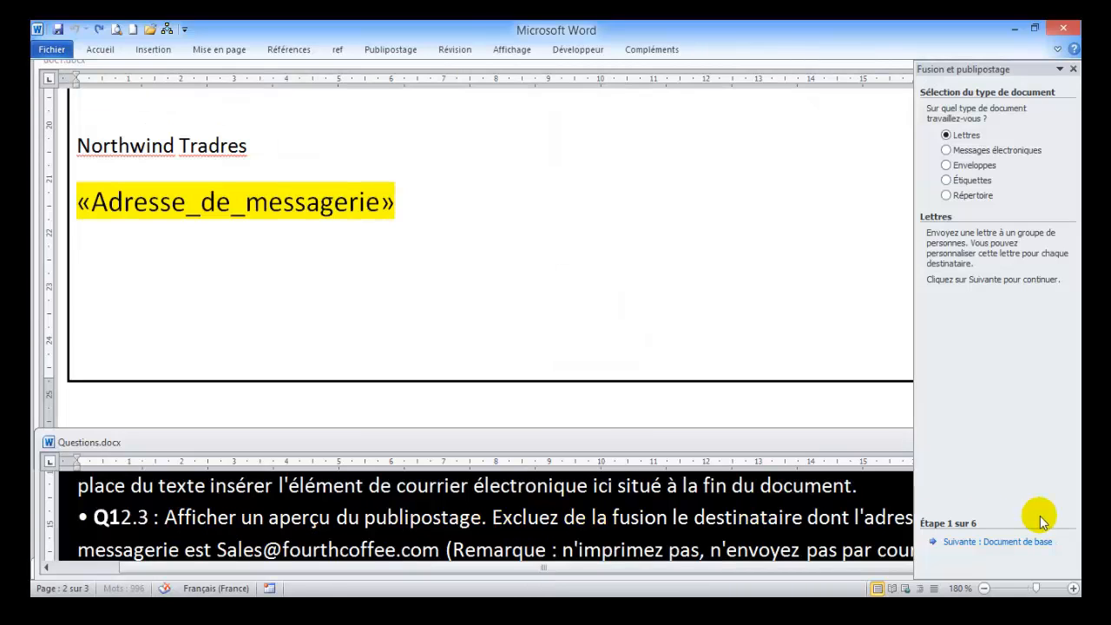
left_click(375, 198)
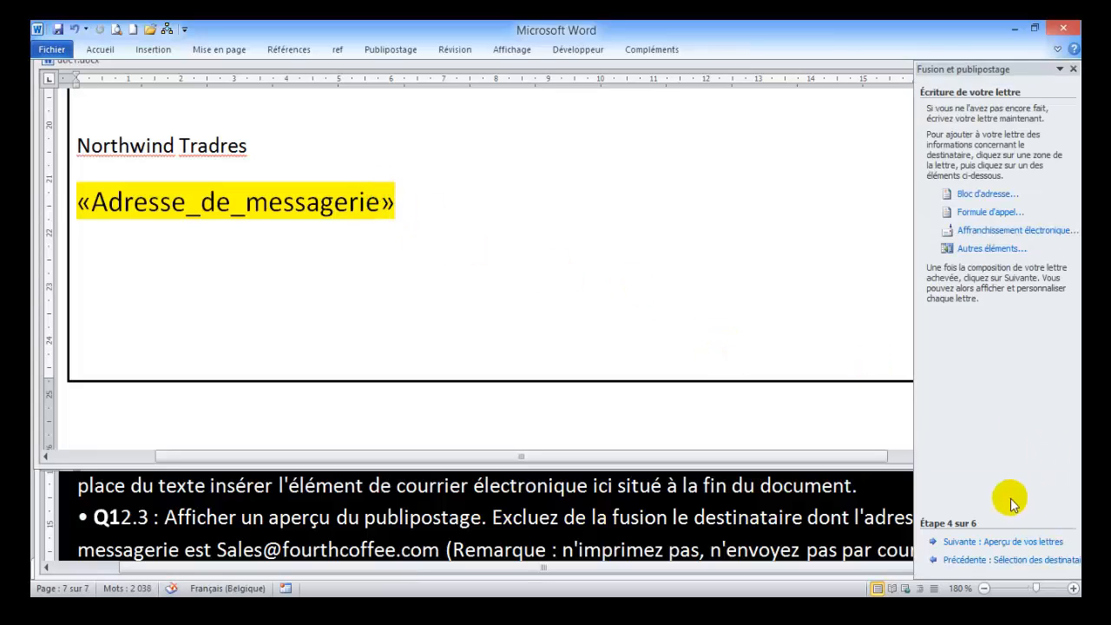
left_click(982, 541)
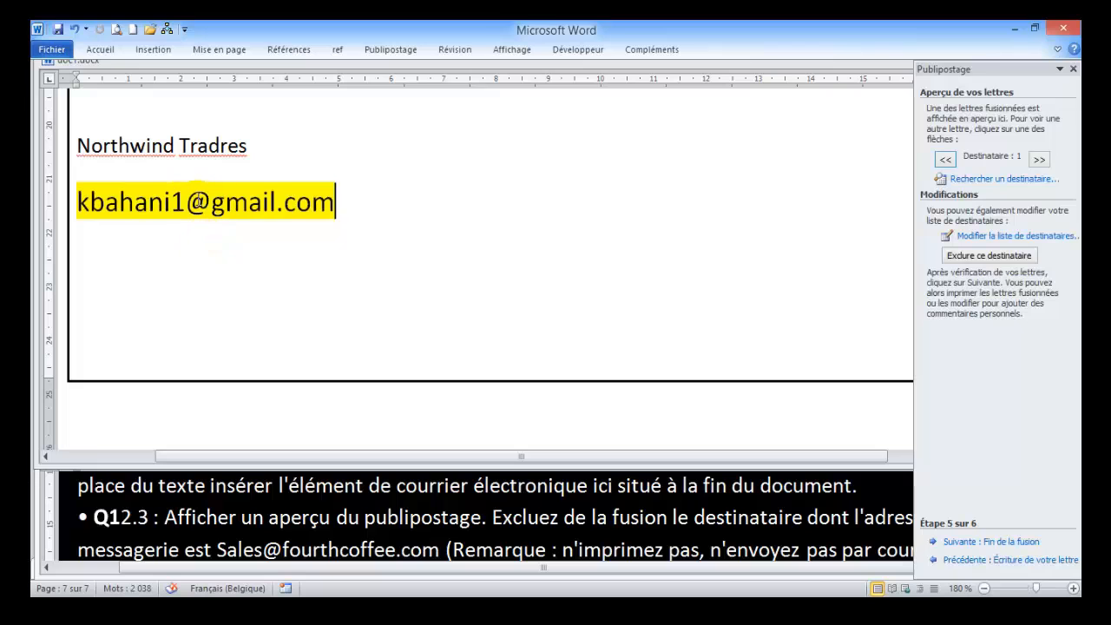
left_click(739, 536)
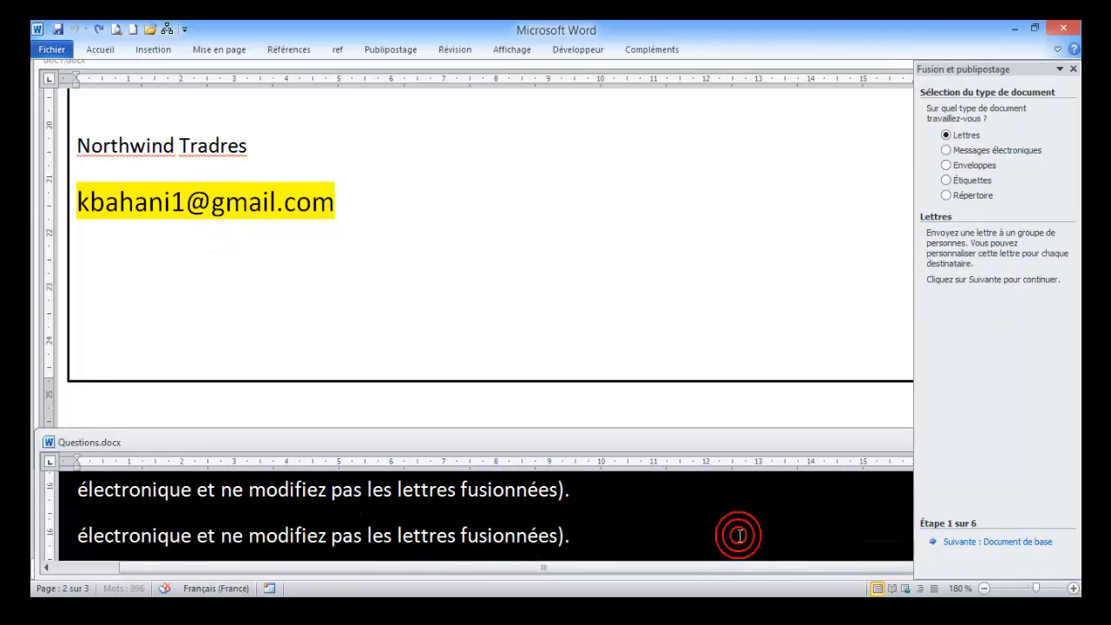
scroll(739, 535, "up", 1)
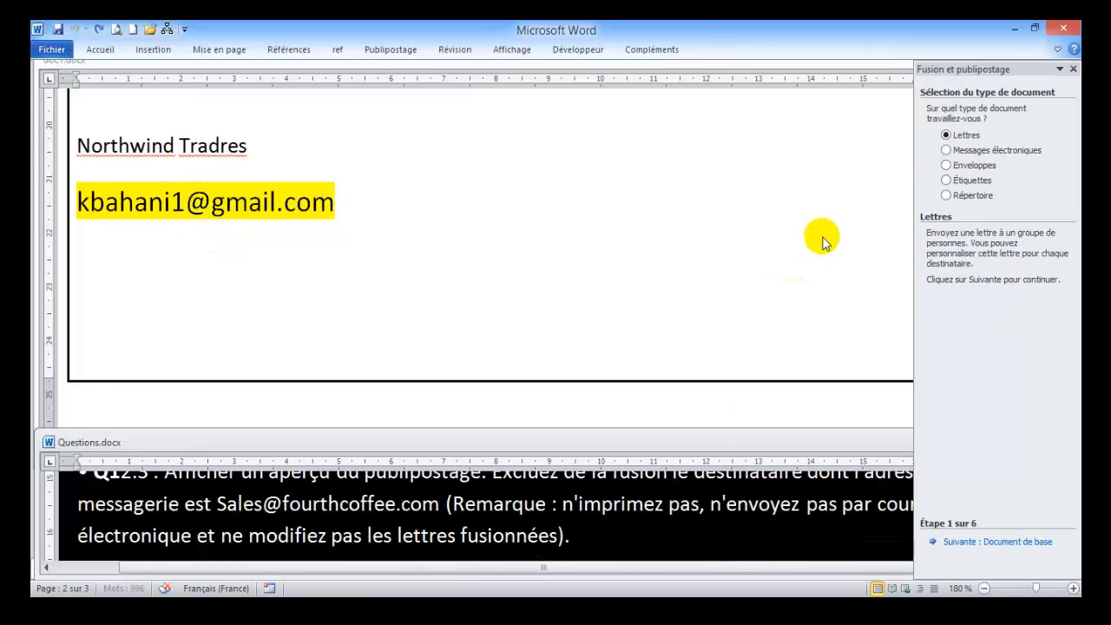
left_click(1074, 70)
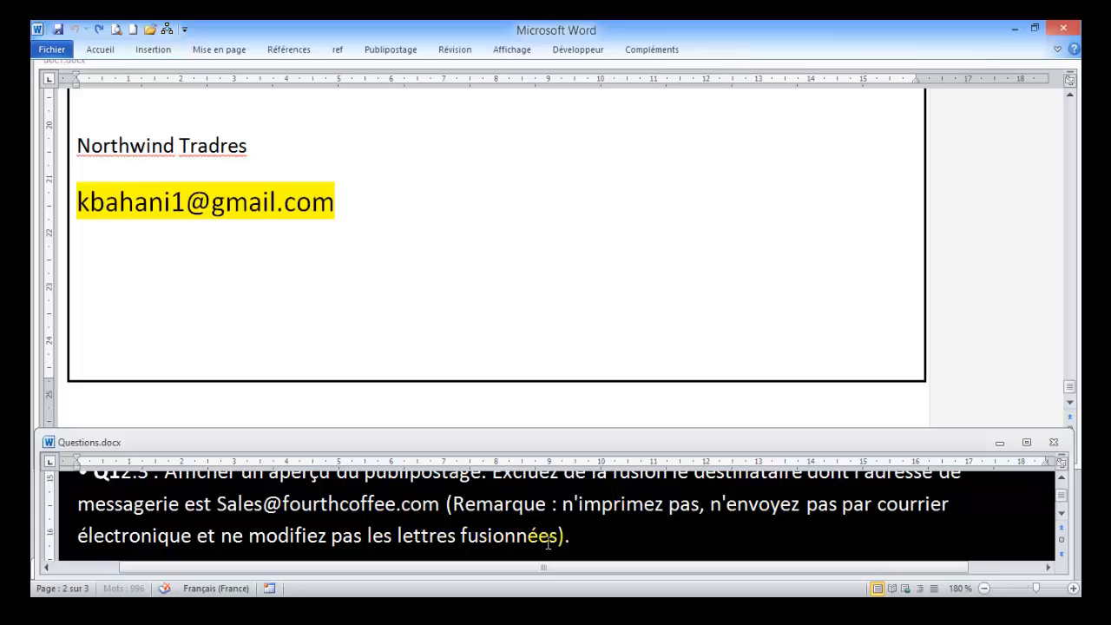
For question Q13.1, set the text wrapping of the salt shaker image beside the LE SEL DE MER heading to Aligné sur le texte
left_click(589, 529)
scroll(922, 528, "down", 3)
scroll(922, 529, "down", 1)
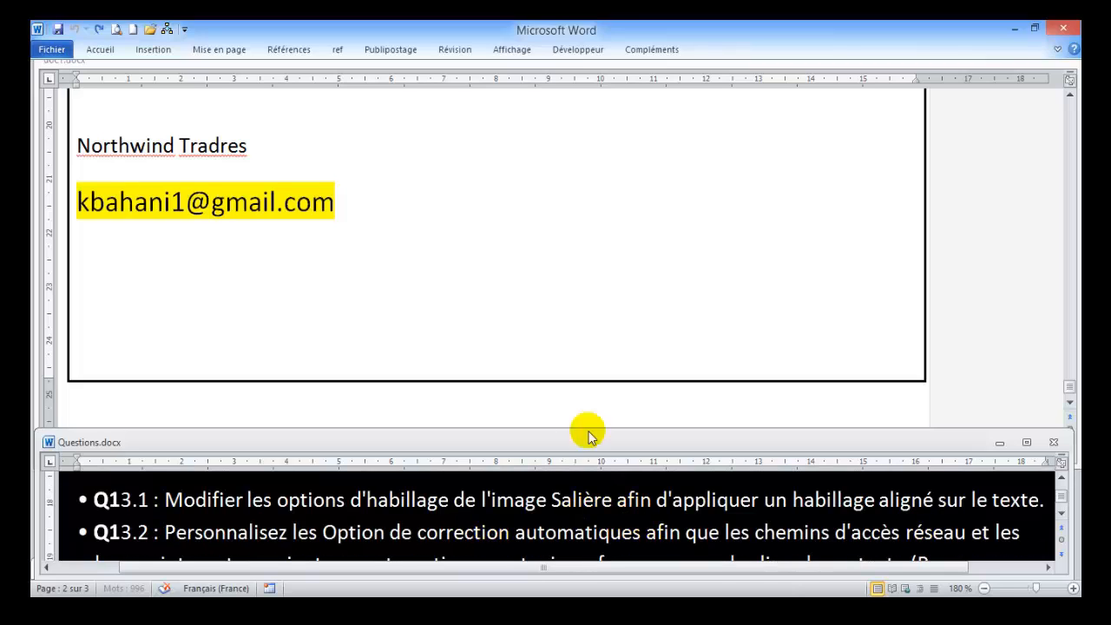
left_click(429, 253)
left_click_drag(1072, 390, 1070, 209)
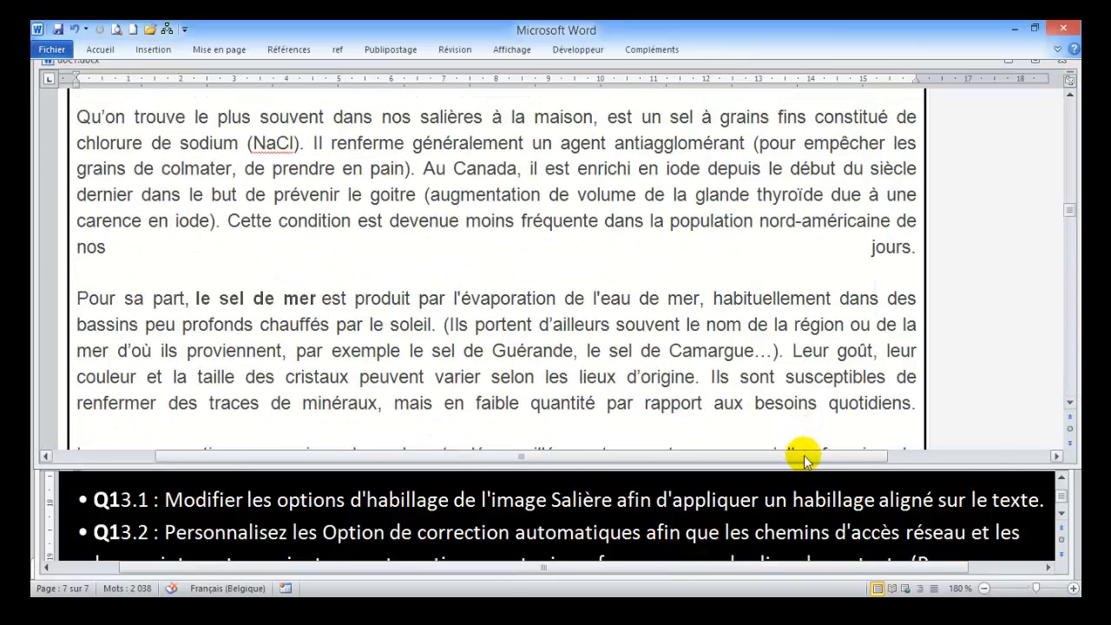
left_click_drag(803, 456, 777, 457)
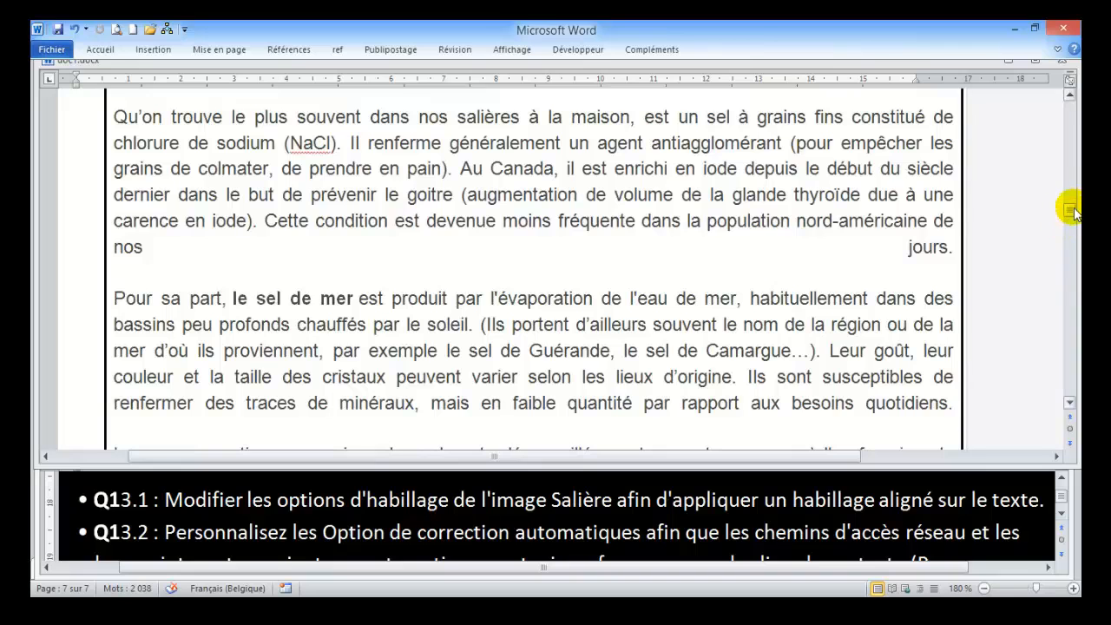
left_click_drag(1069, 210, 1070, 195)
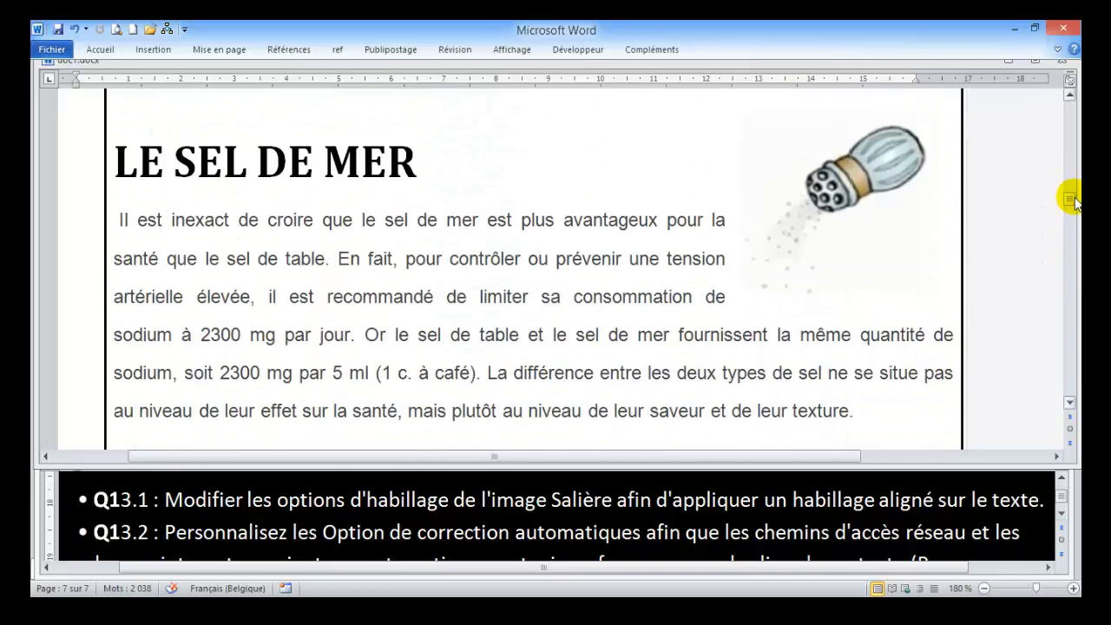
left_click(846, 209)
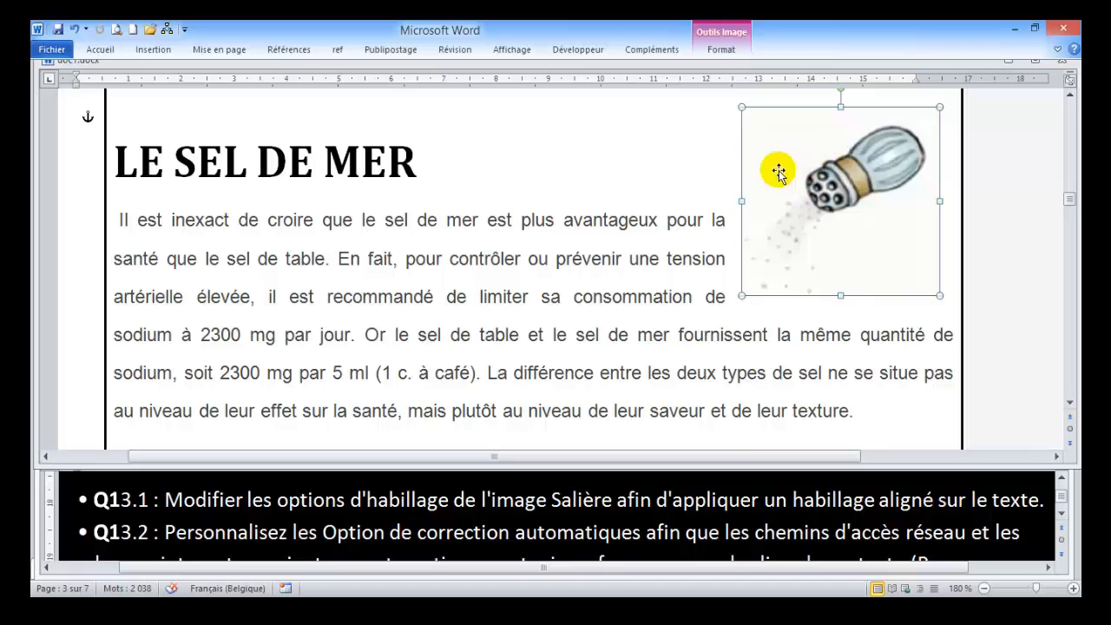
left_click(723, 50)
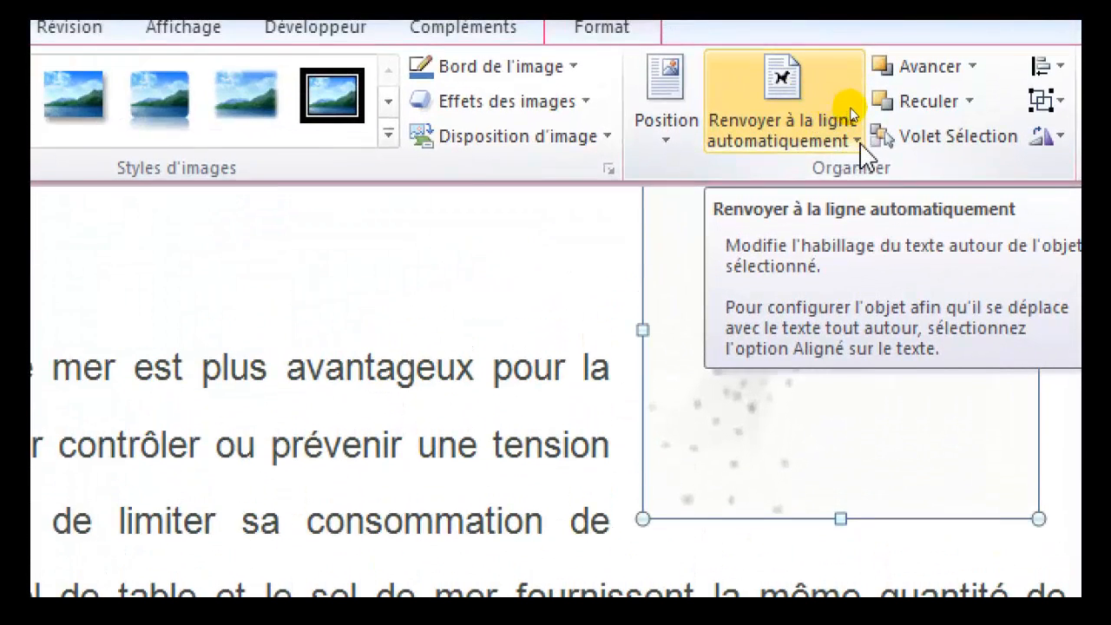
left_click(831, 141)
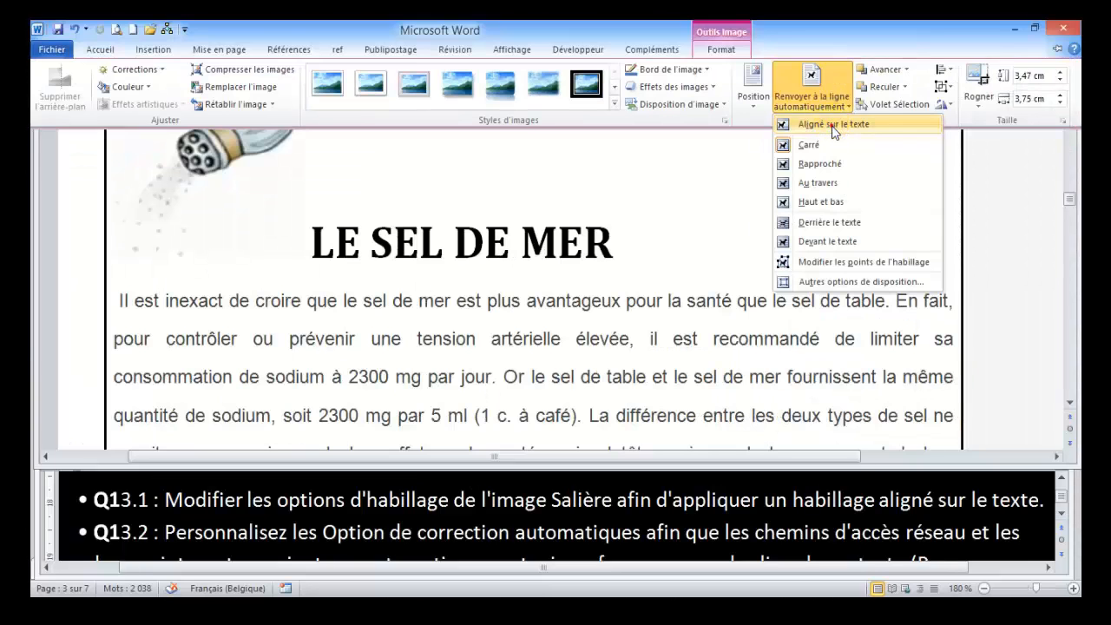
left_click(829, 178)
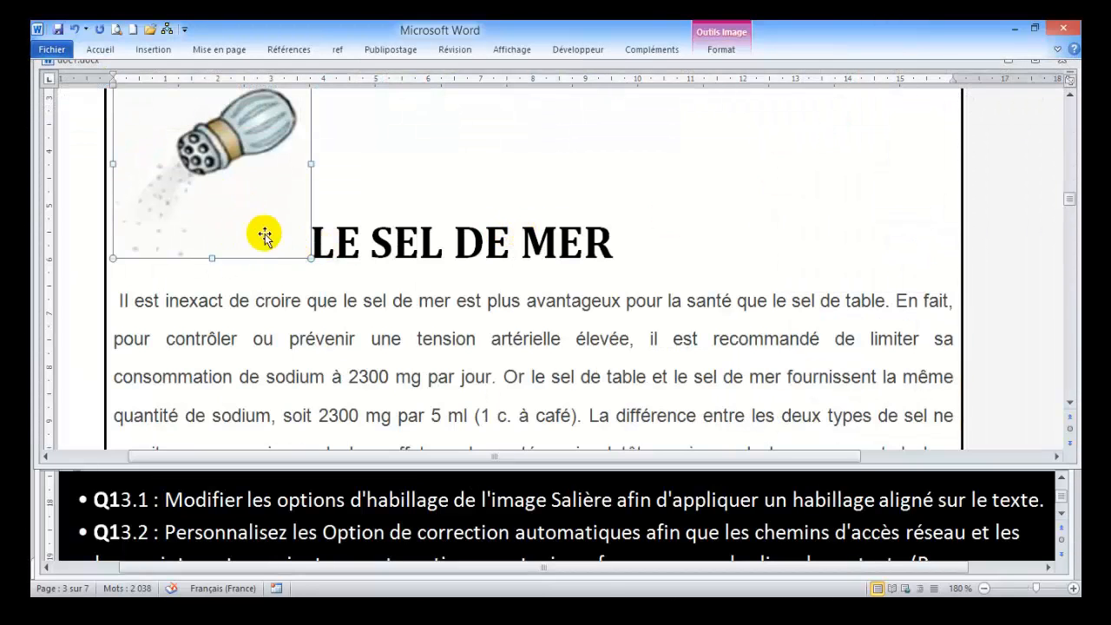
Read question Q13.2 and open the automatic correction options from the Vérification settings in the Word options
left_click(1060, 511)
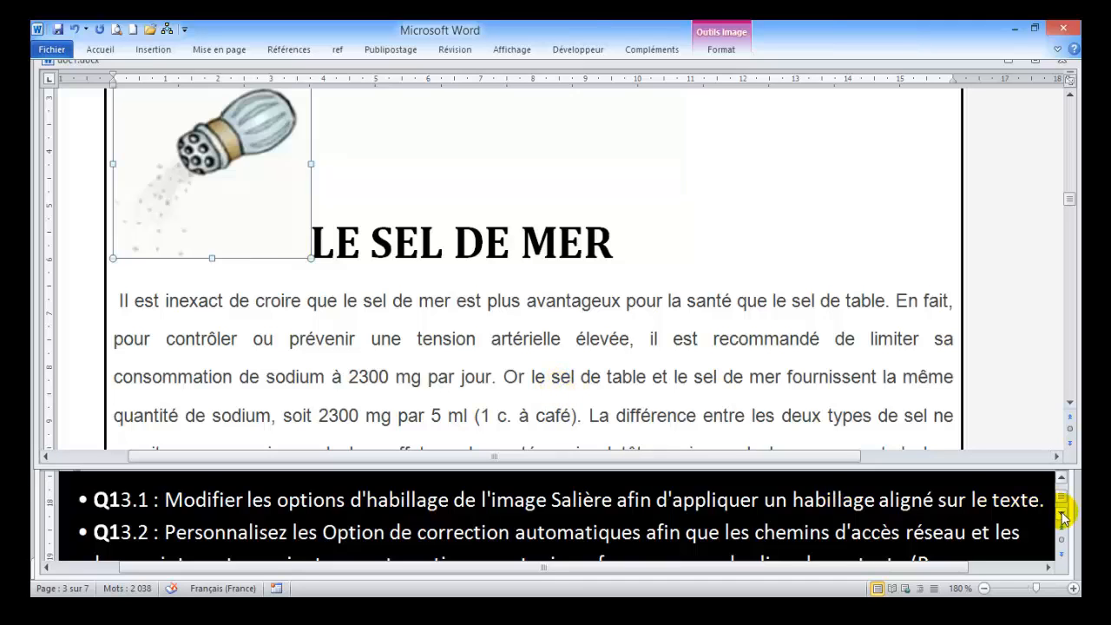
left_click_drag(1060, 510, 1060, 519)
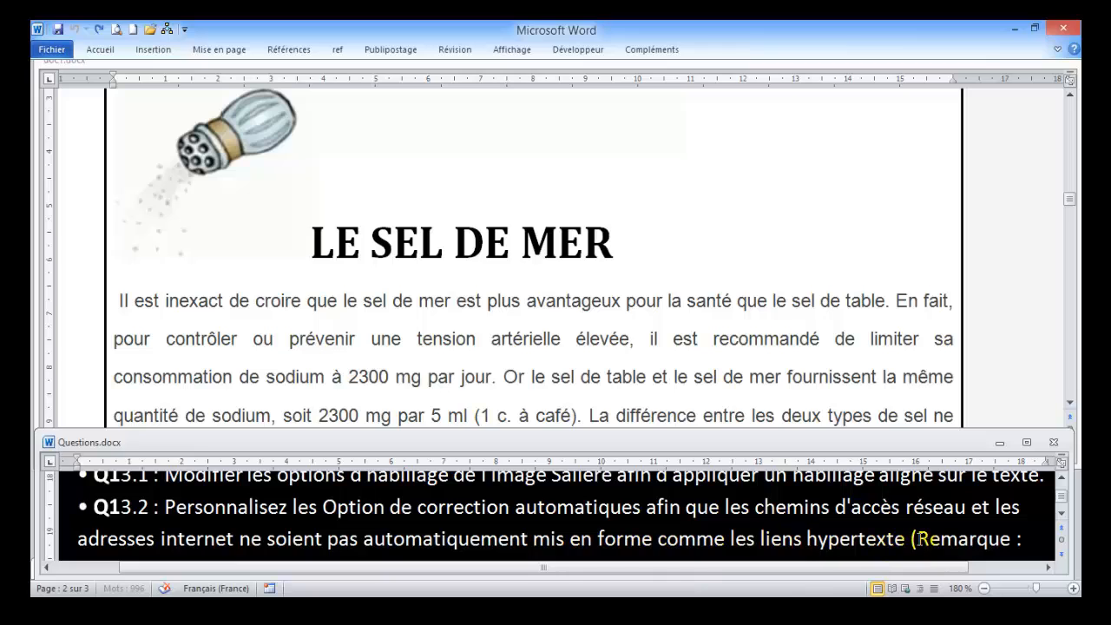
left_click(357, 247)
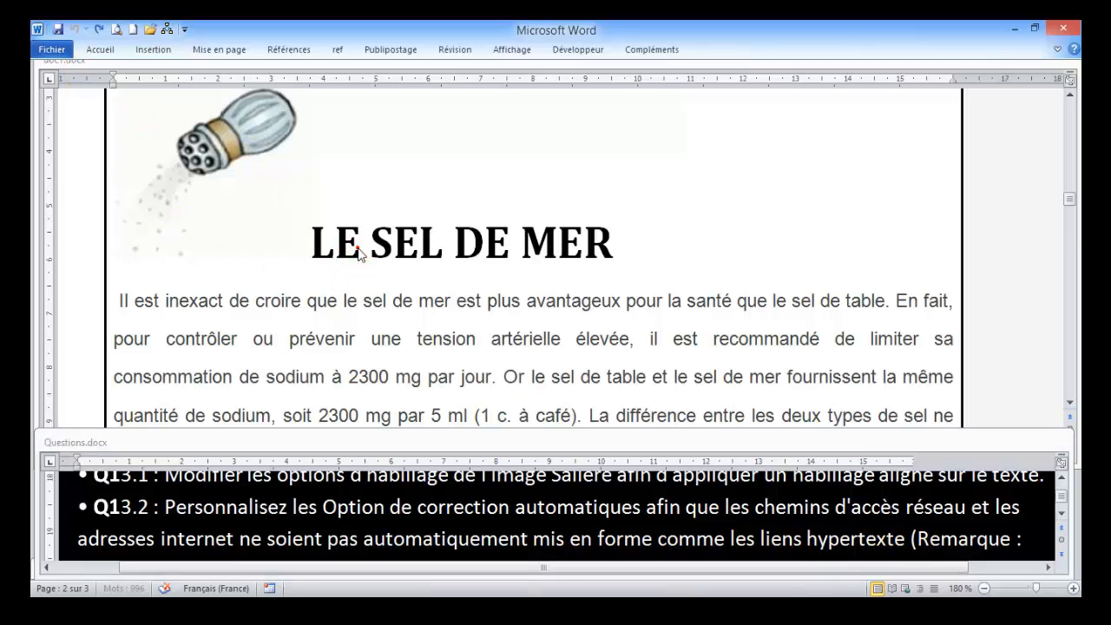
left_click(52, 50)
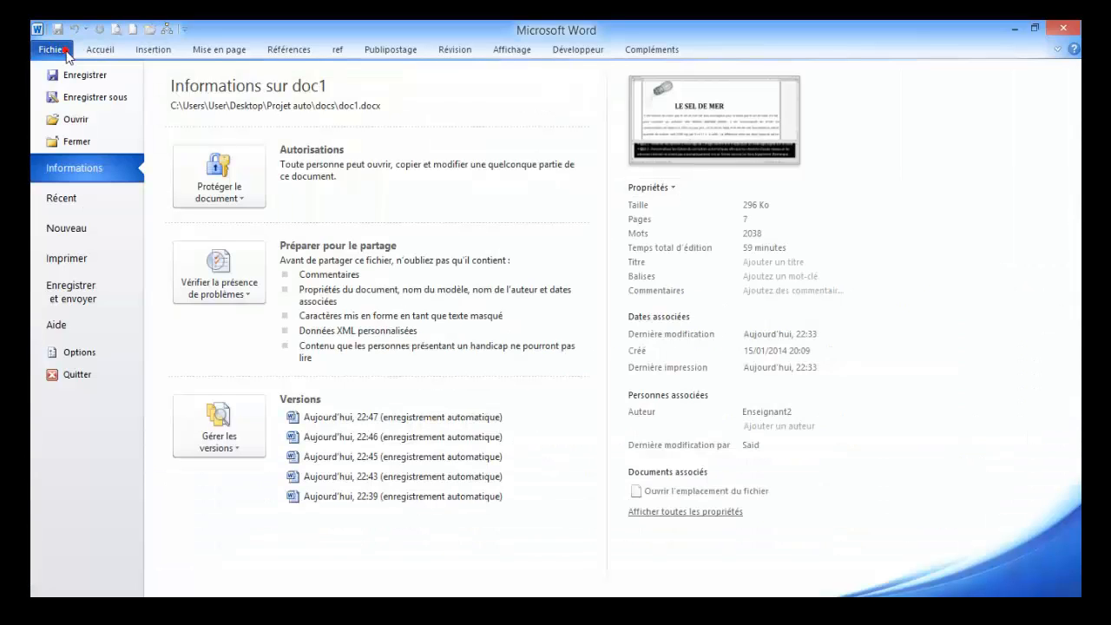
left_click(90, 359)
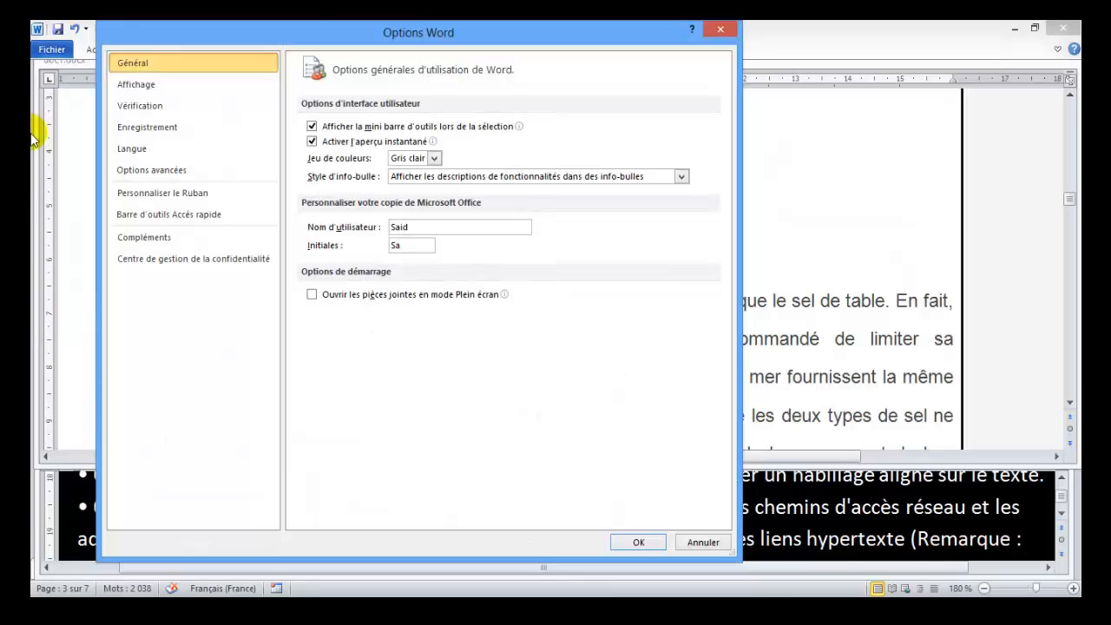
left_click(160, 105)
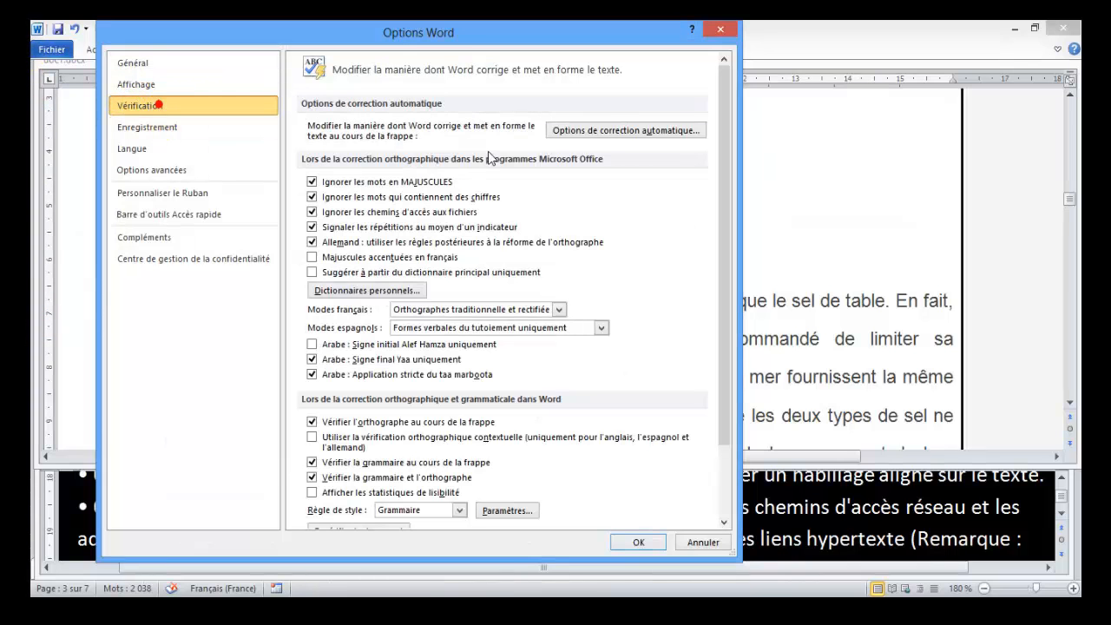
left_click(593, 135)
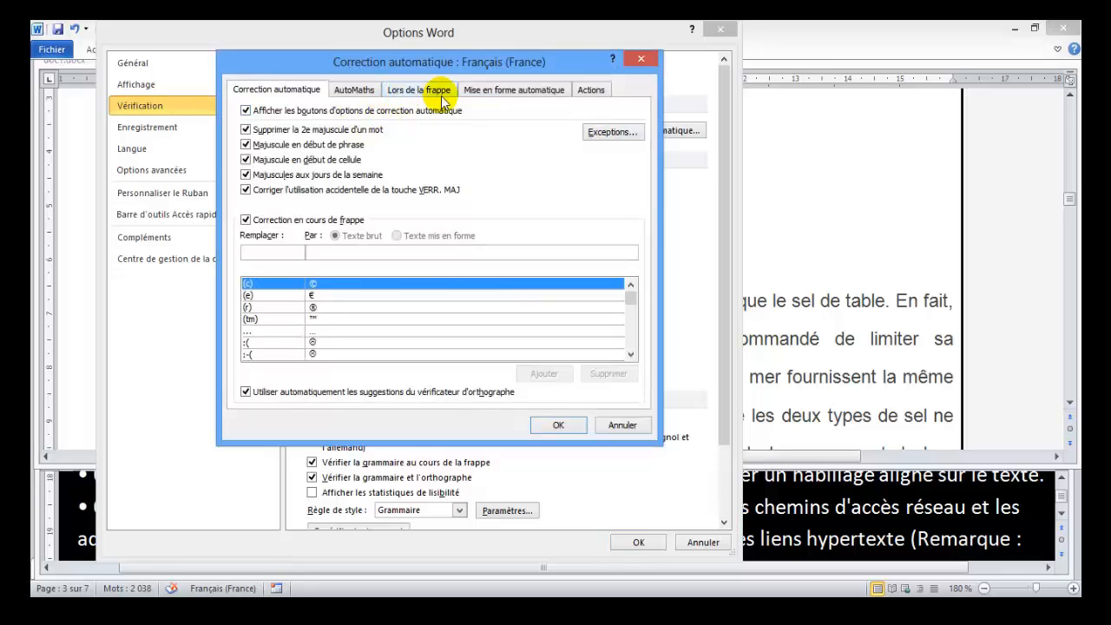
Turn off replacing Internet and network addresses with hyperlinks, both during typing and in automatic formatting, and accept the options
left_click(421, 90)
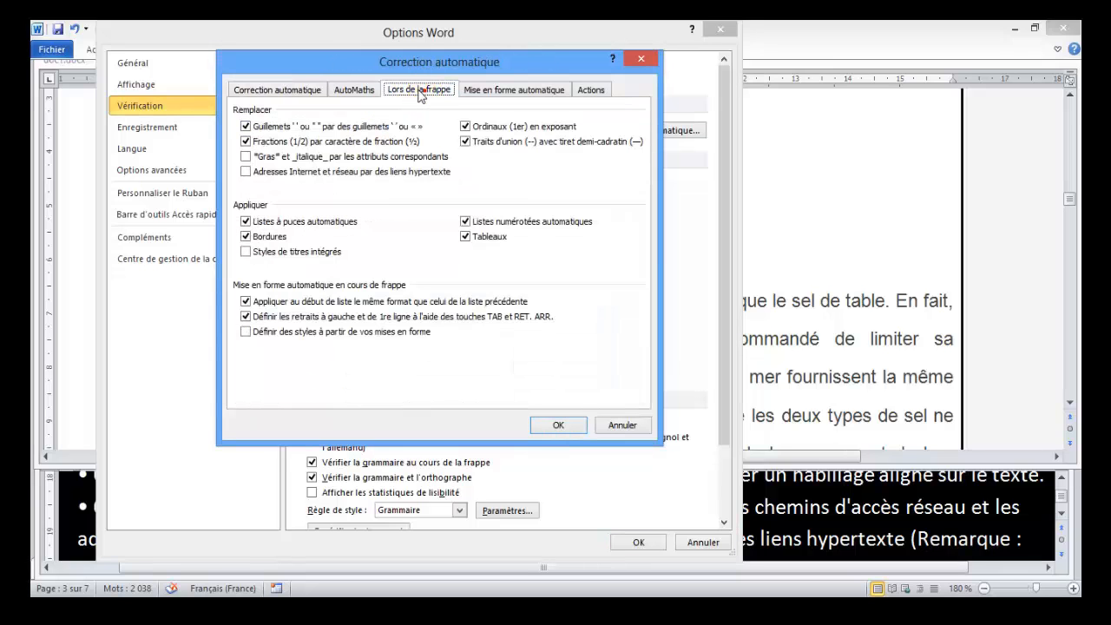
left_click(246, 172)
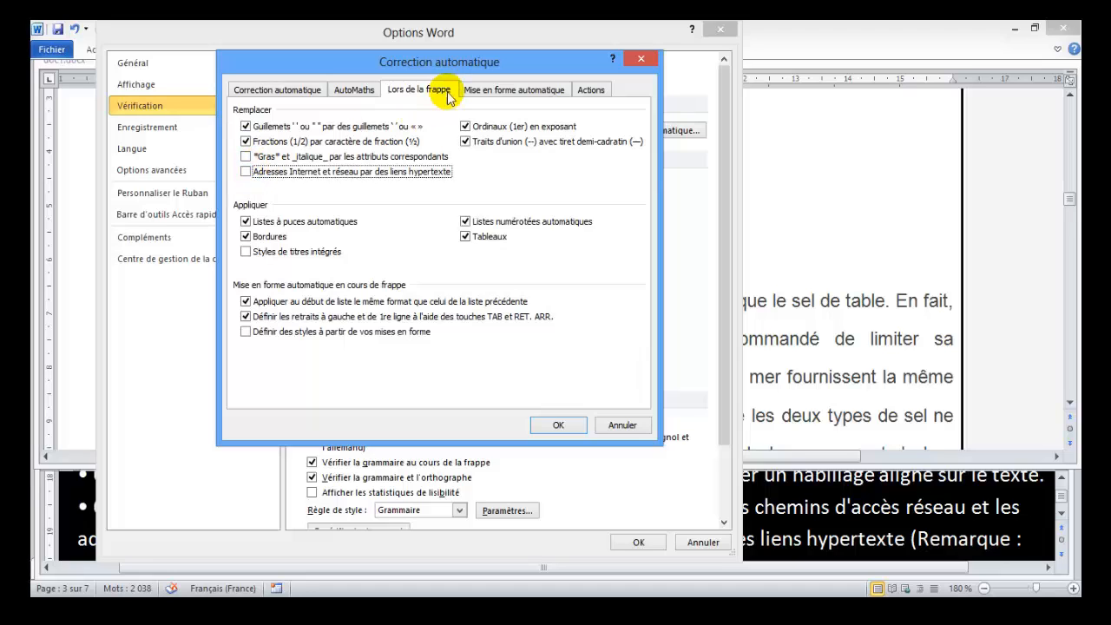
left_click(513, 90)
left_click(257, 255)
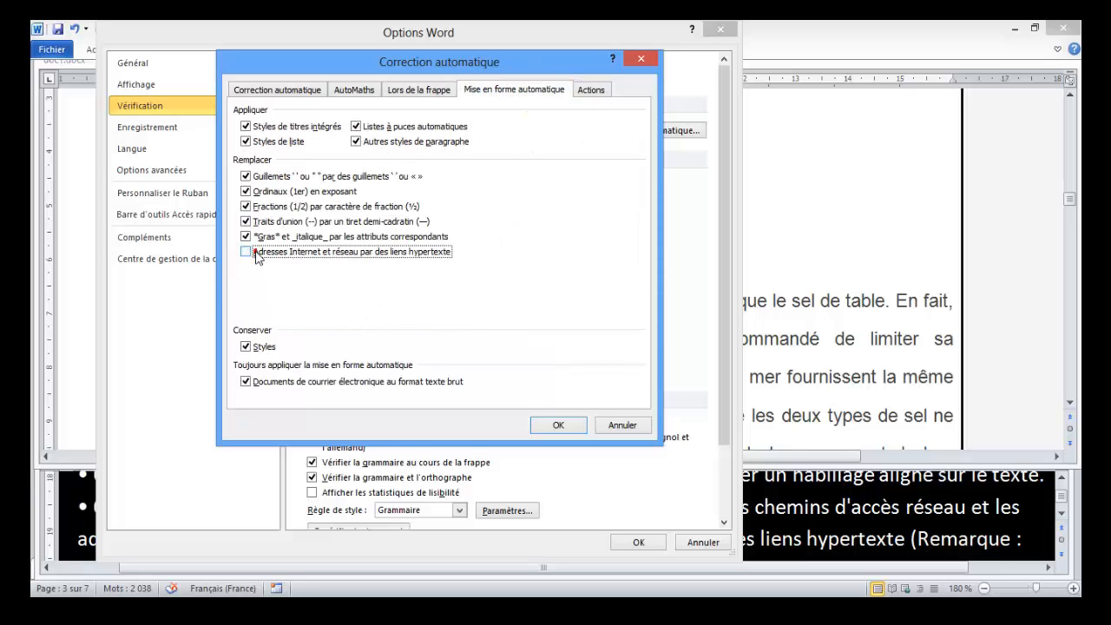
left_click(557, 424)
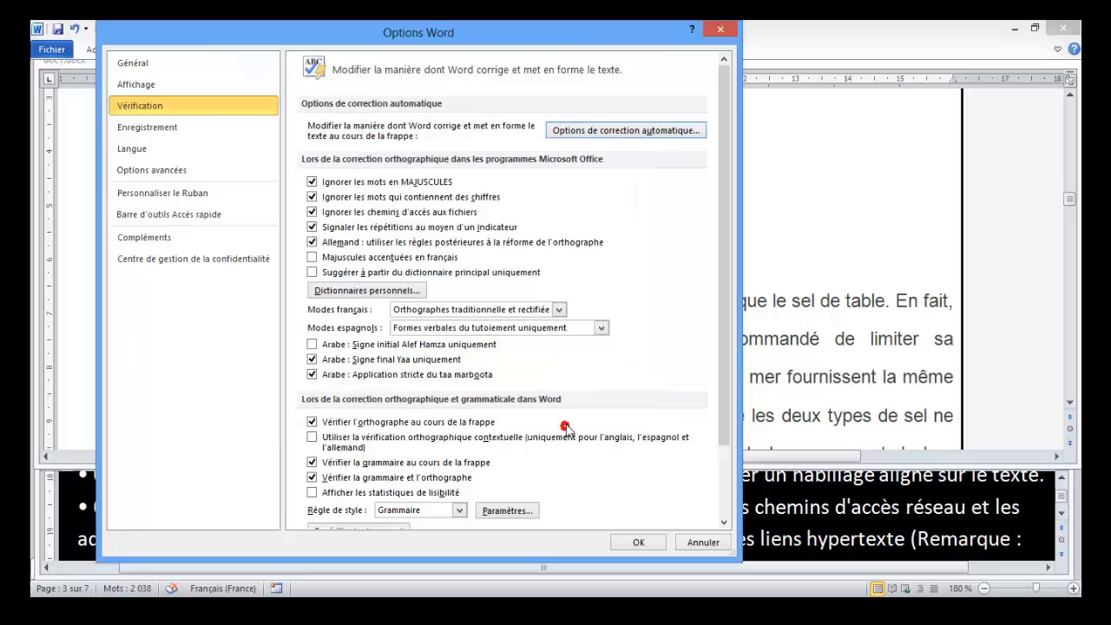
left_click(638, 542)
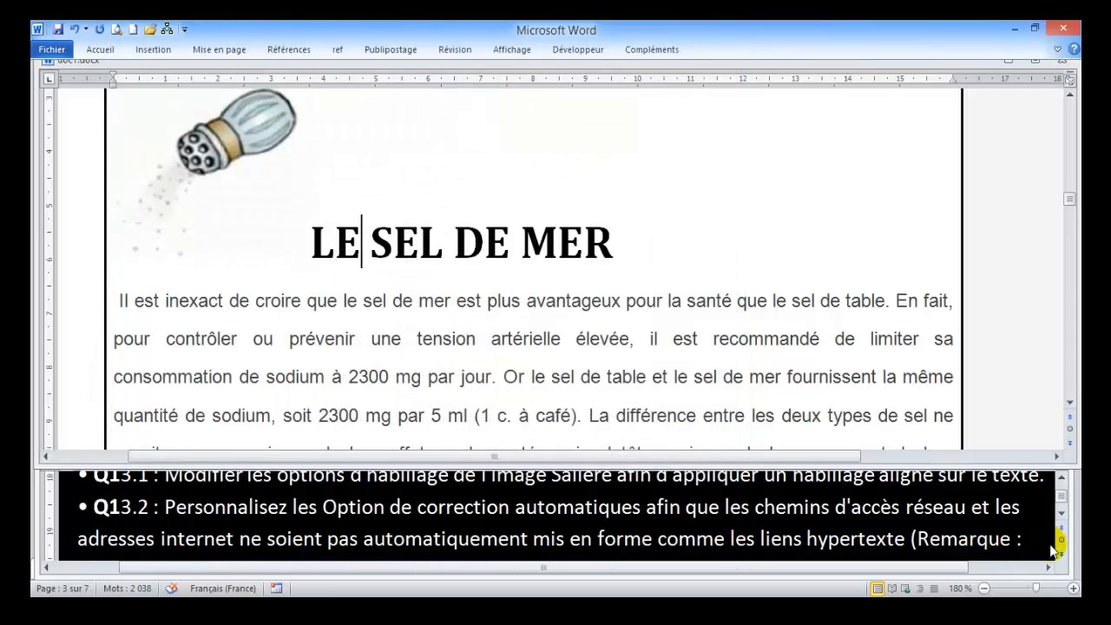
Read the rest of question Q13.2 and continue to question Q14.1 in Questions.docx
left_click(1061, 500)
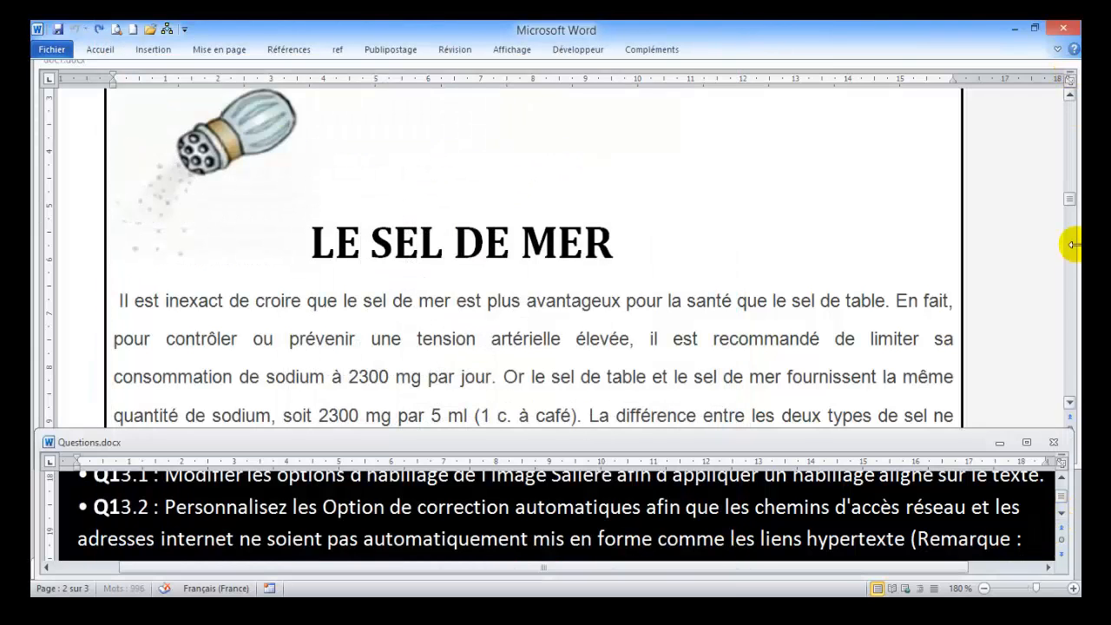
left_click(1061, 513)
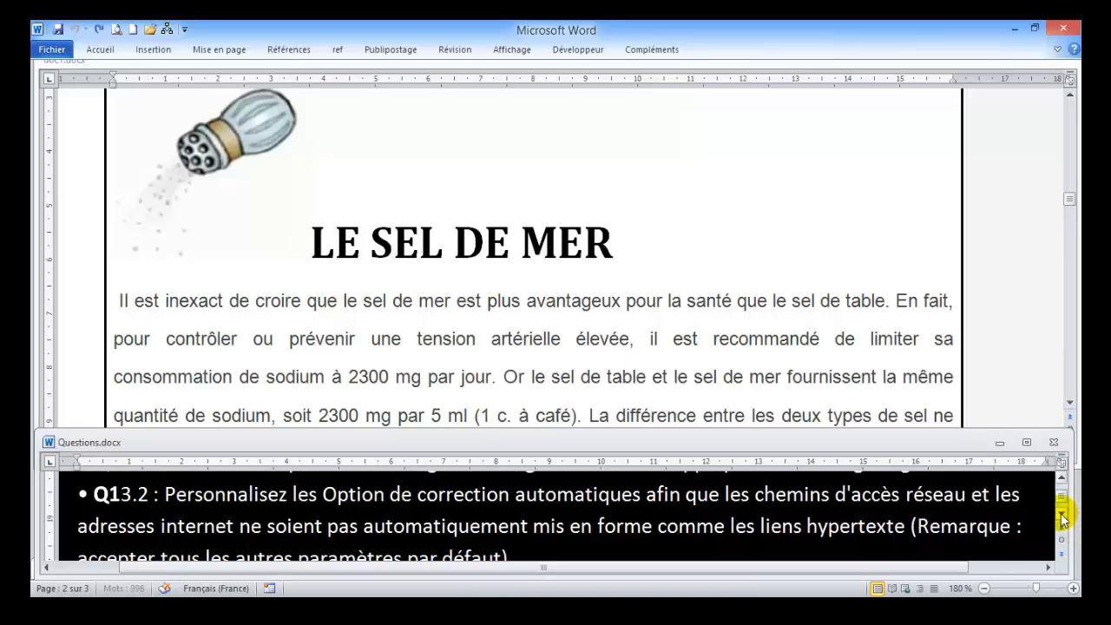
left_click(1062, 518)
left_click(1062, 518)
left_click(1062, 518)
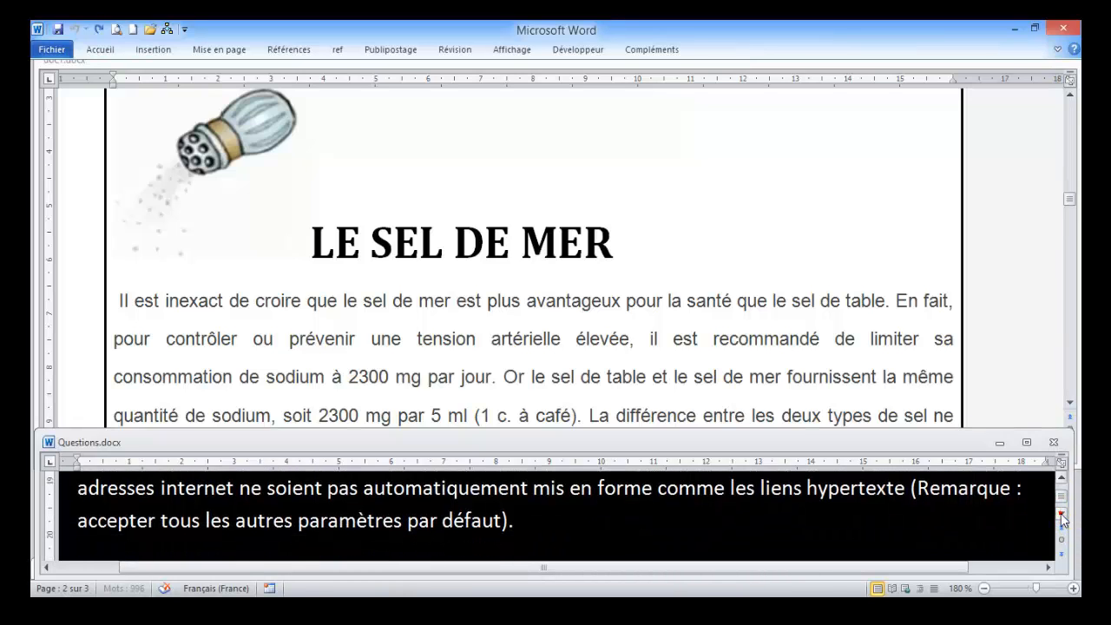
left_click(1062, 518)
left_click(1062, 518)
left_click(1062, 518)
left_click(1062, 518)
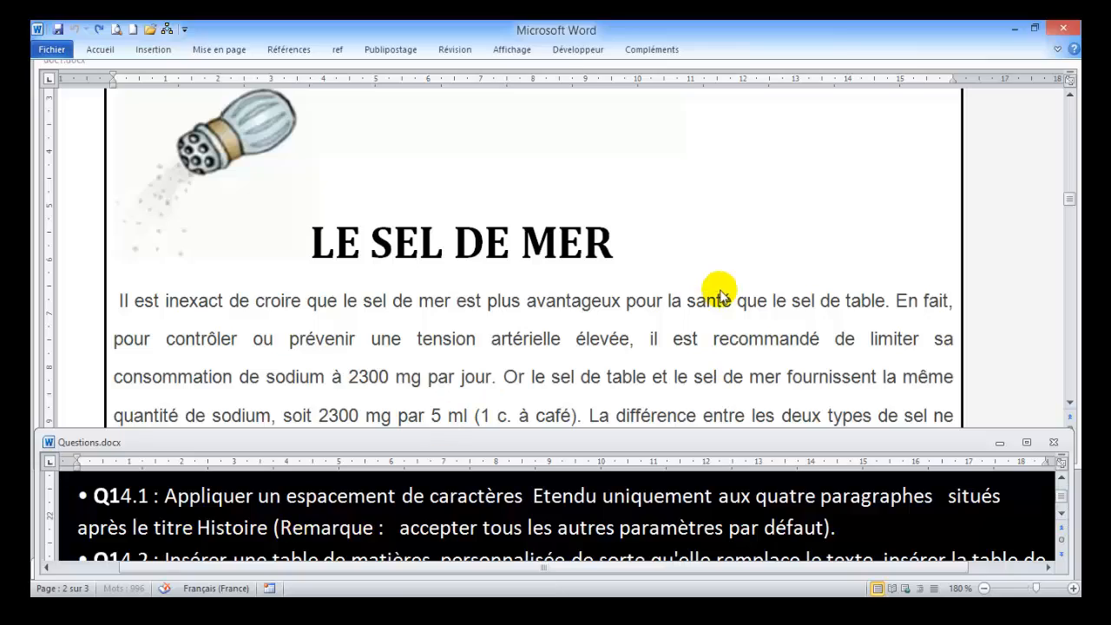
Apply Étendu character spacing of 1 pt to the four paragraphs following the Histoire heading
left_click(559, 243)
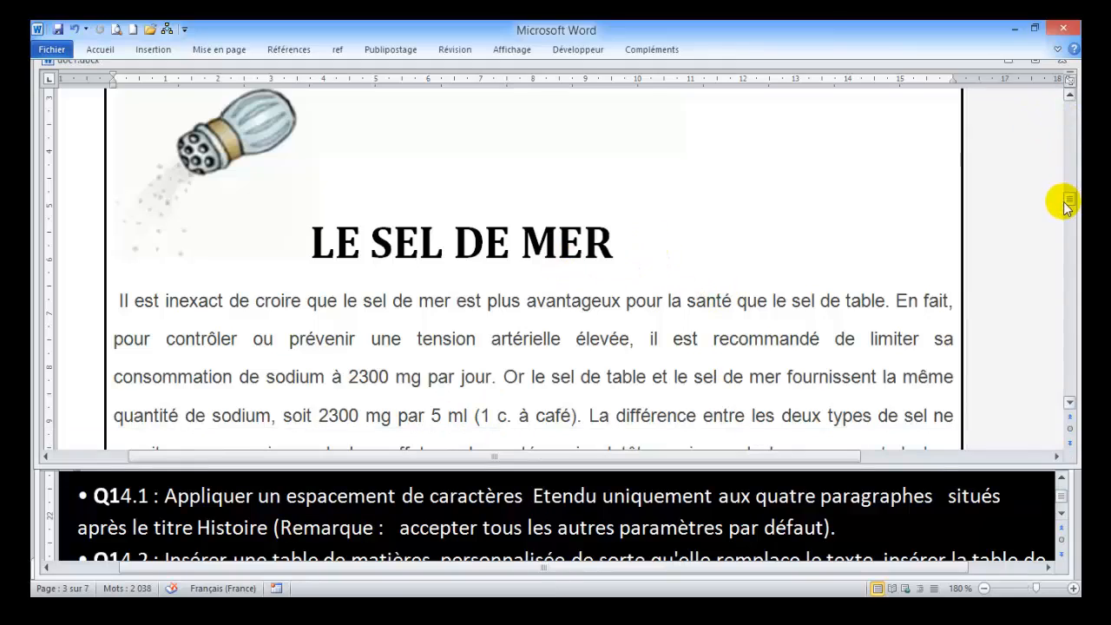
left_click_drag(1068, 198, 1073, 123)
left_click(118, 132)
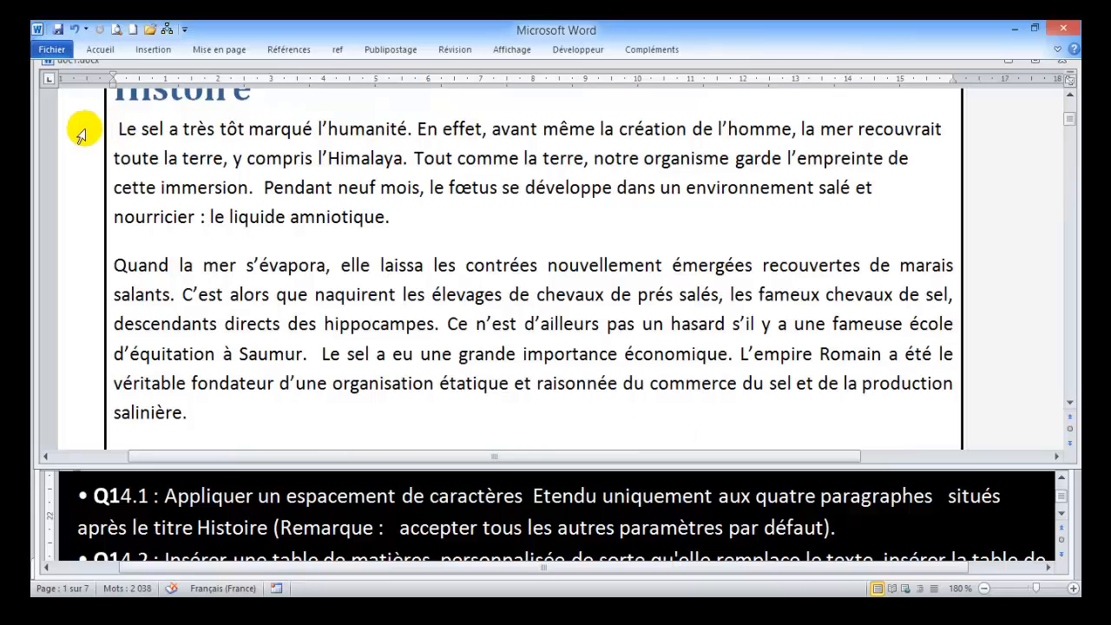
left_click(81, 135)
left_click_drag(82, 136, 91, 404)
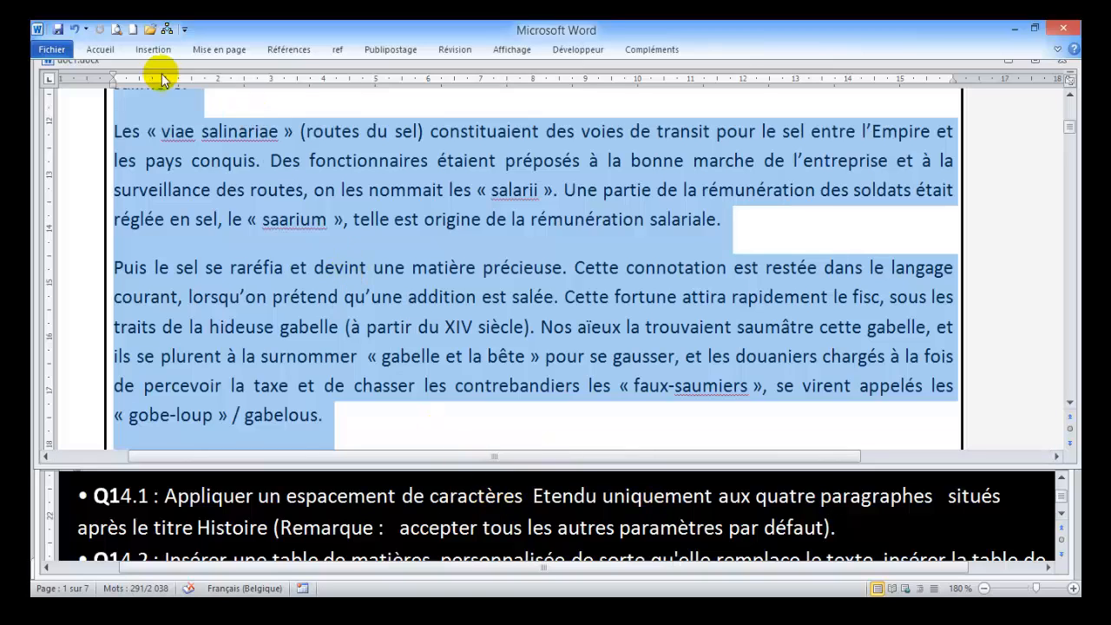
left_click(106, 51)
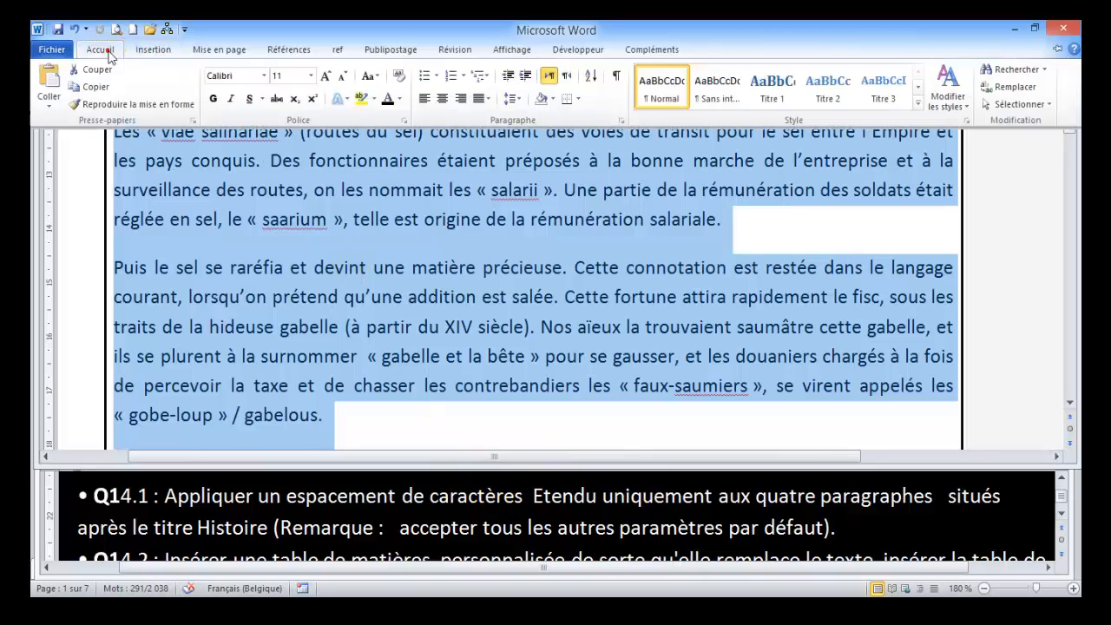
left_click(401, 121)
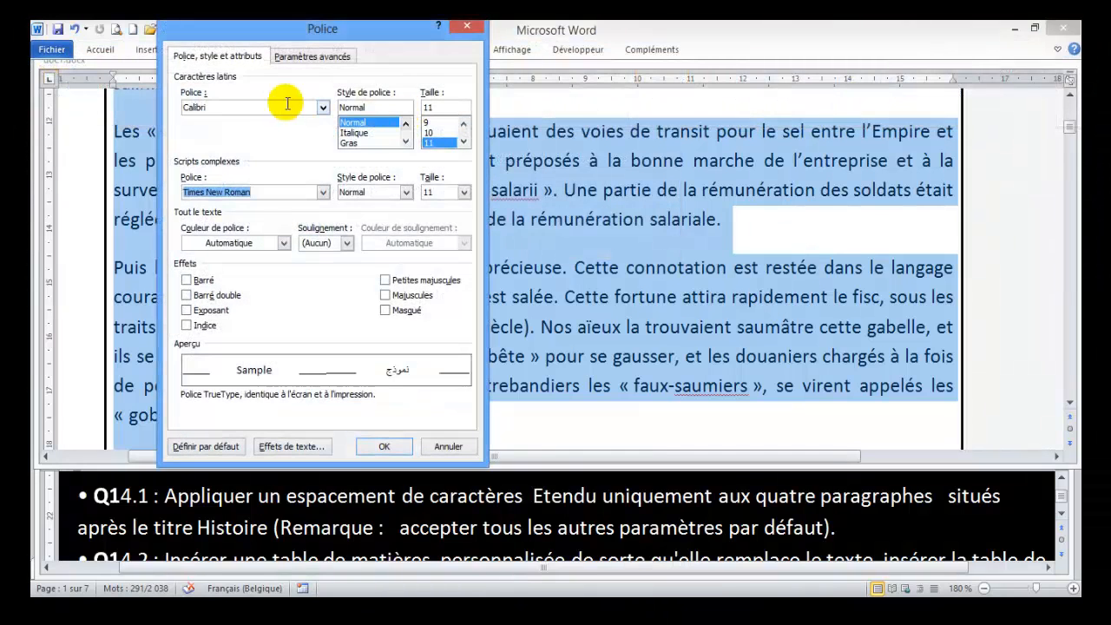
left_click(309, 58)
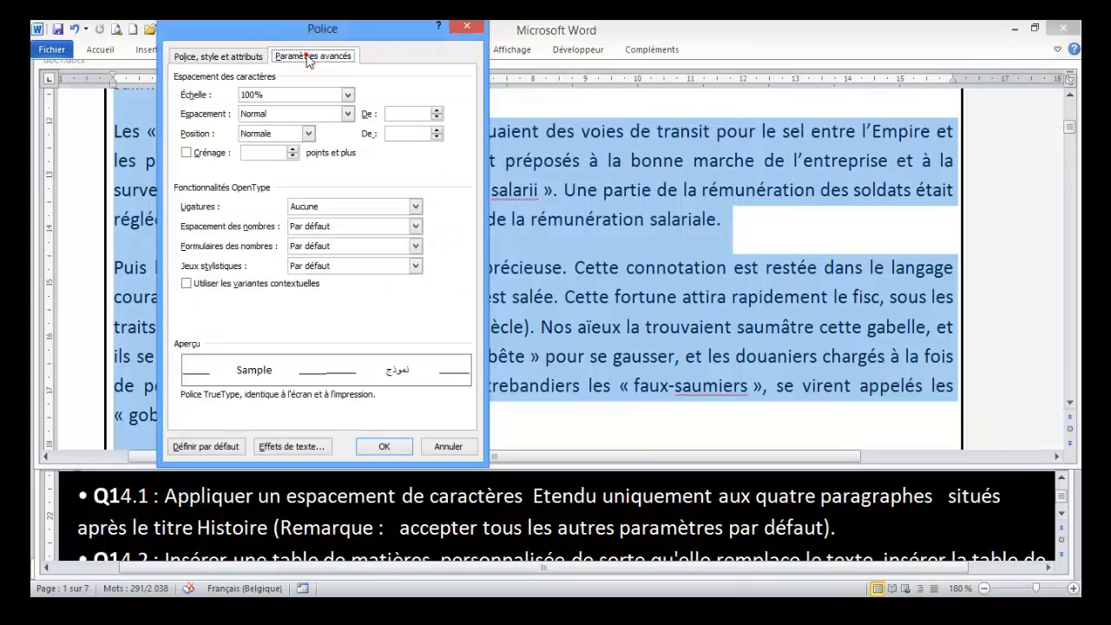
left_click(253, 112)
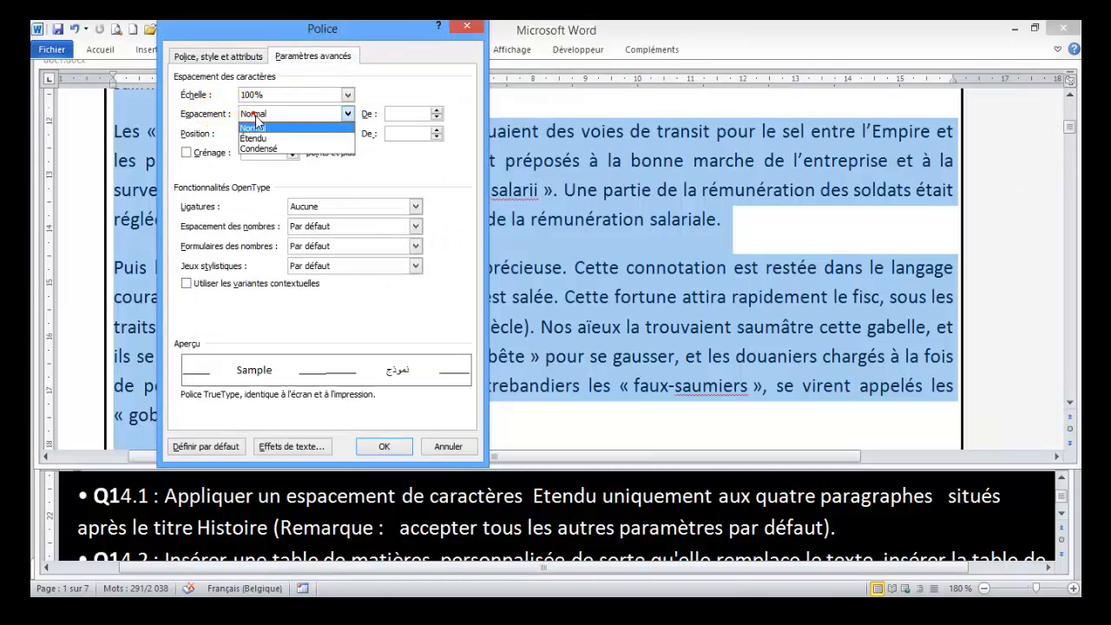
left_click(258, 141)
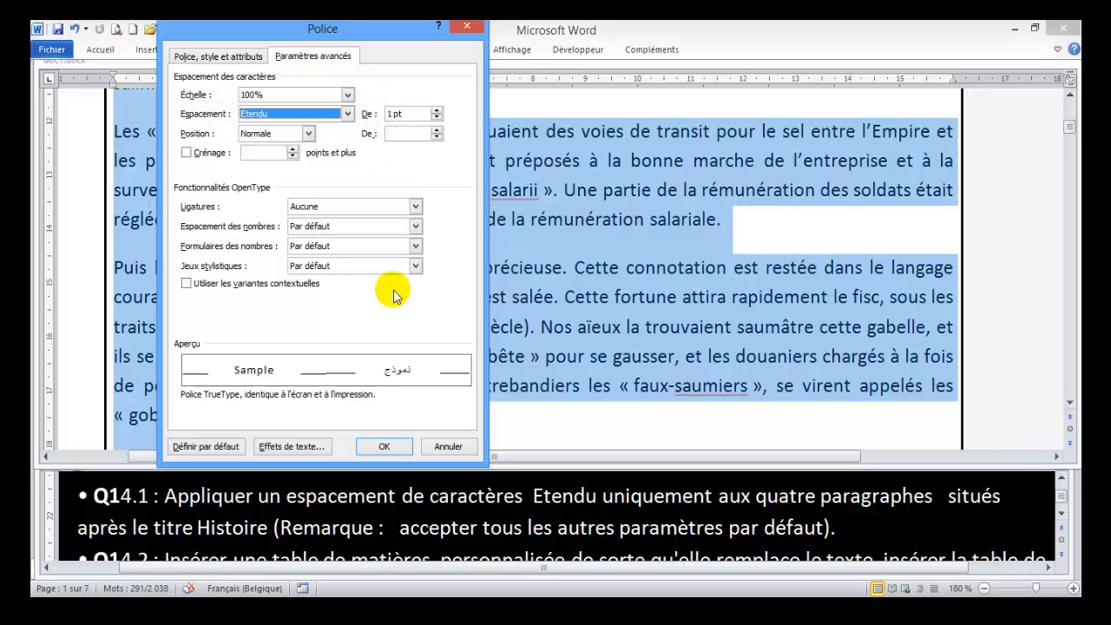
left_click(384, 446)
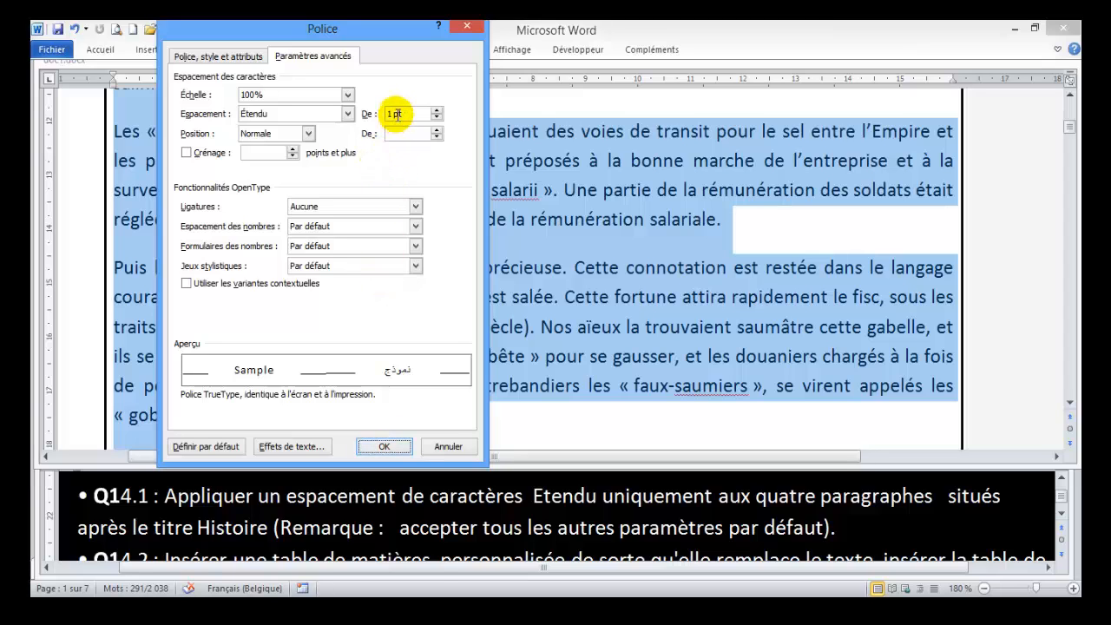
left_click(394, 445)
Go back to the beginning of the salt document and read question Q14.2 in Questions.docx
left_click(427, 323)
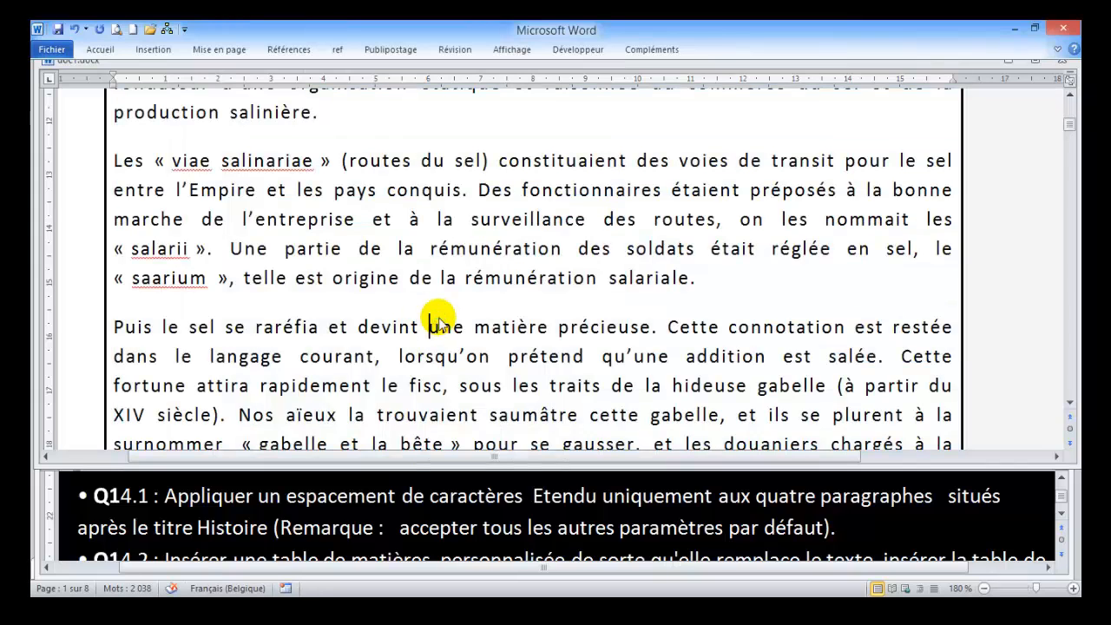
key("ctrl+Home")
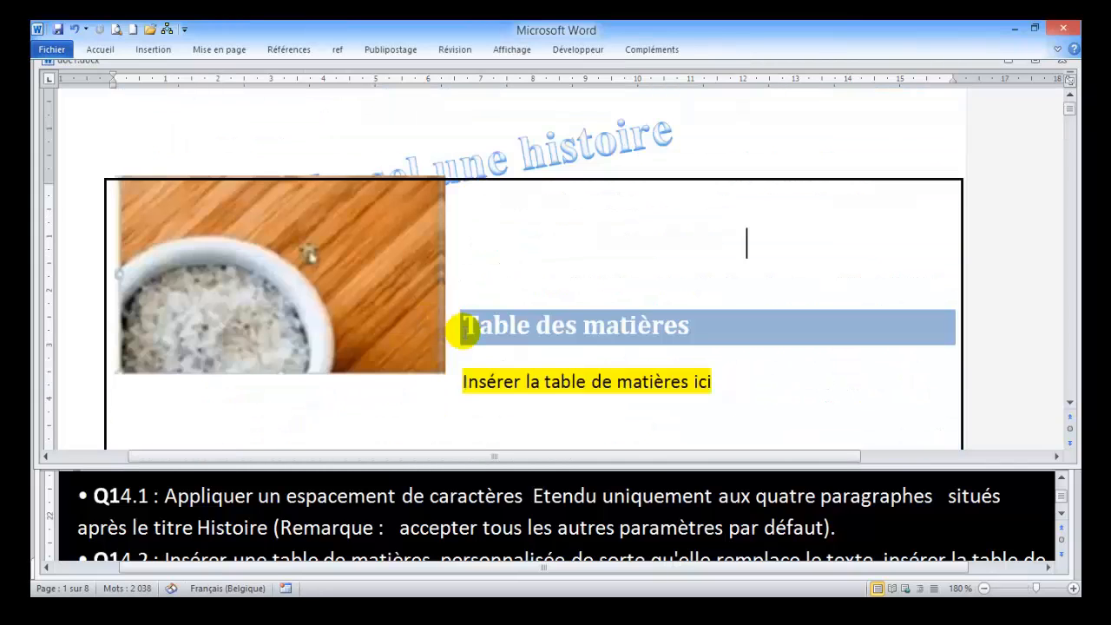
left_click(1061, 514)
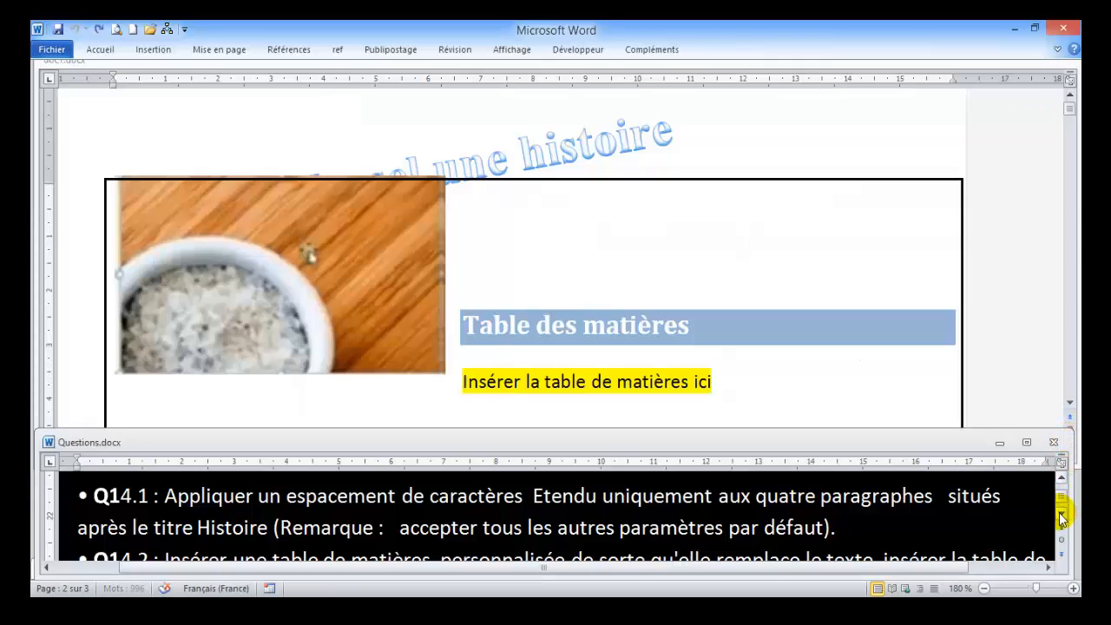
scroll(1060, 516, "down", 1)
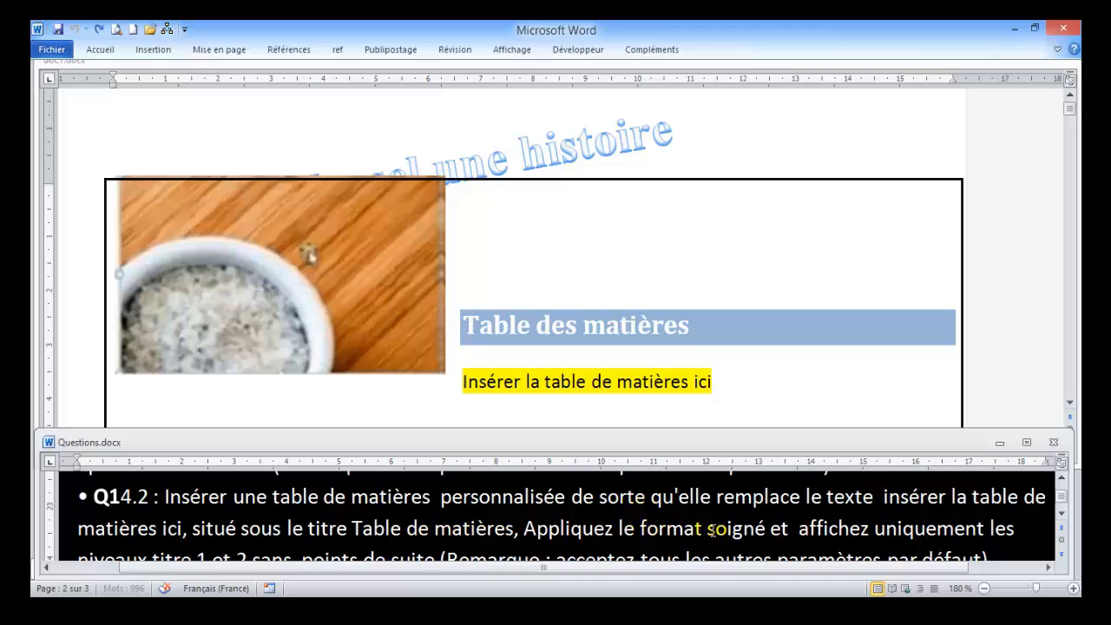
left_click(1060, 515)
left_click(1060, 515)
left_click(1060, 516)
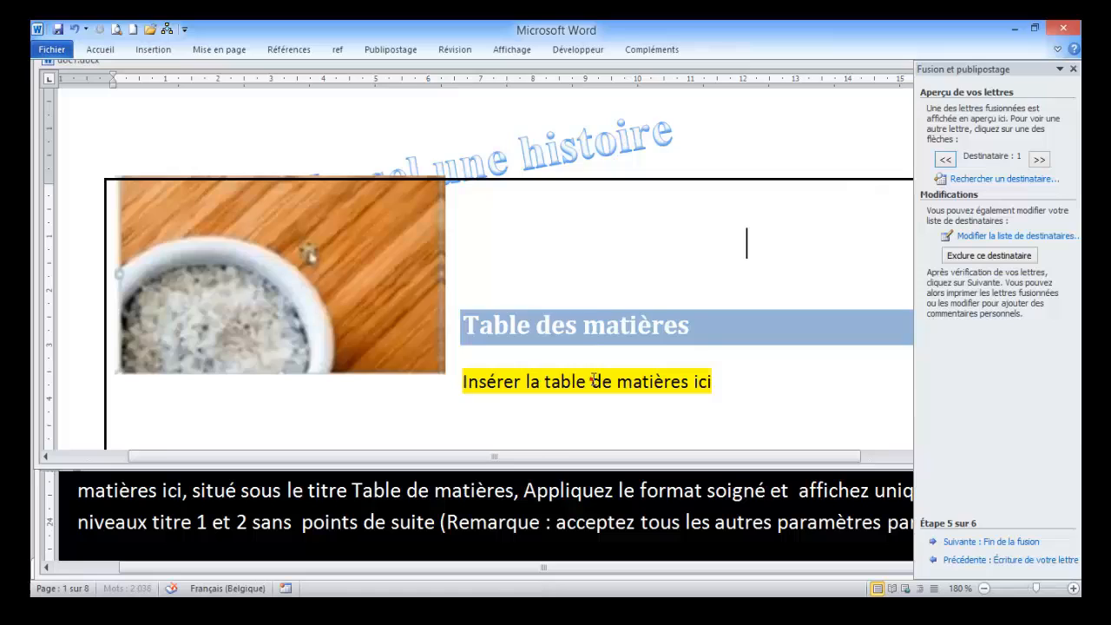
Select the placeholder text "Insérer la table de matières ici" and open the custom table of contents settings
left_click(591, 381)
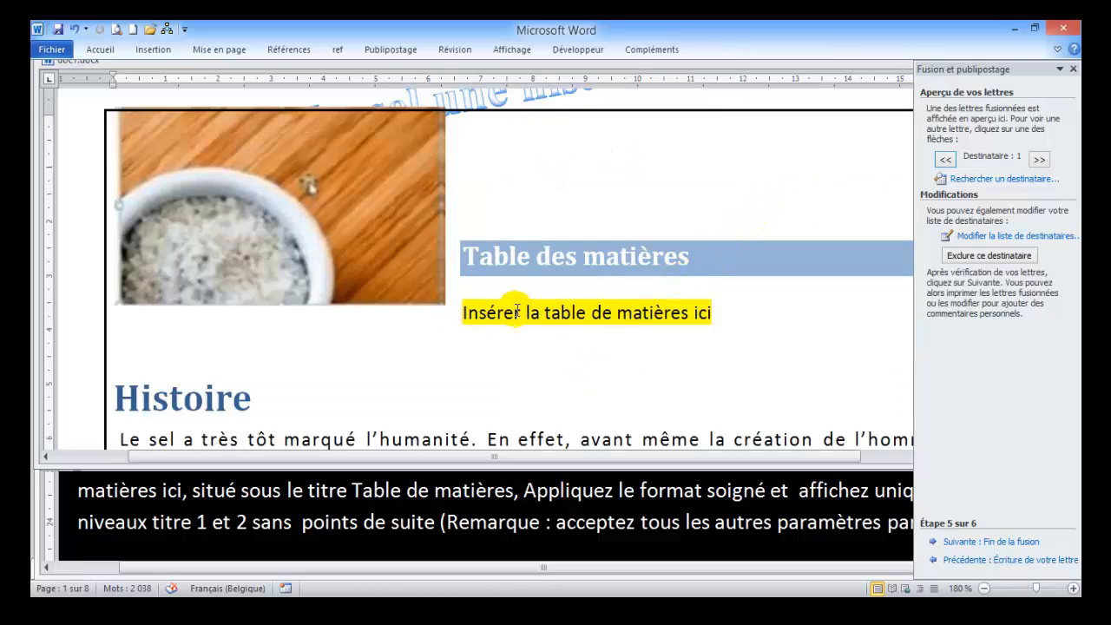
left_click(445, 317)
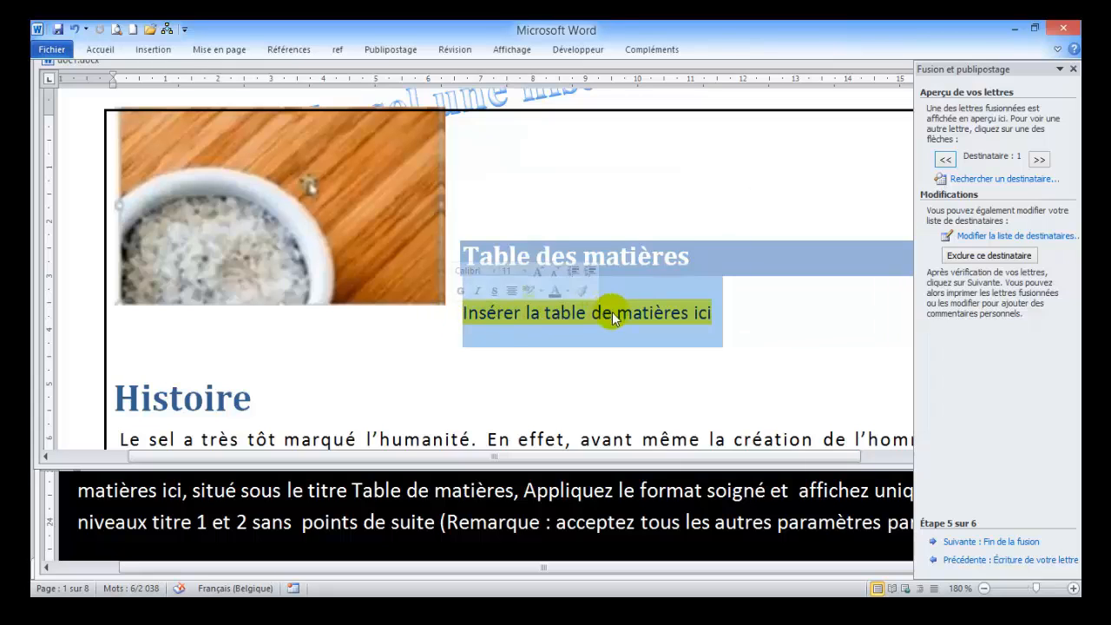
left_click(281, 50)
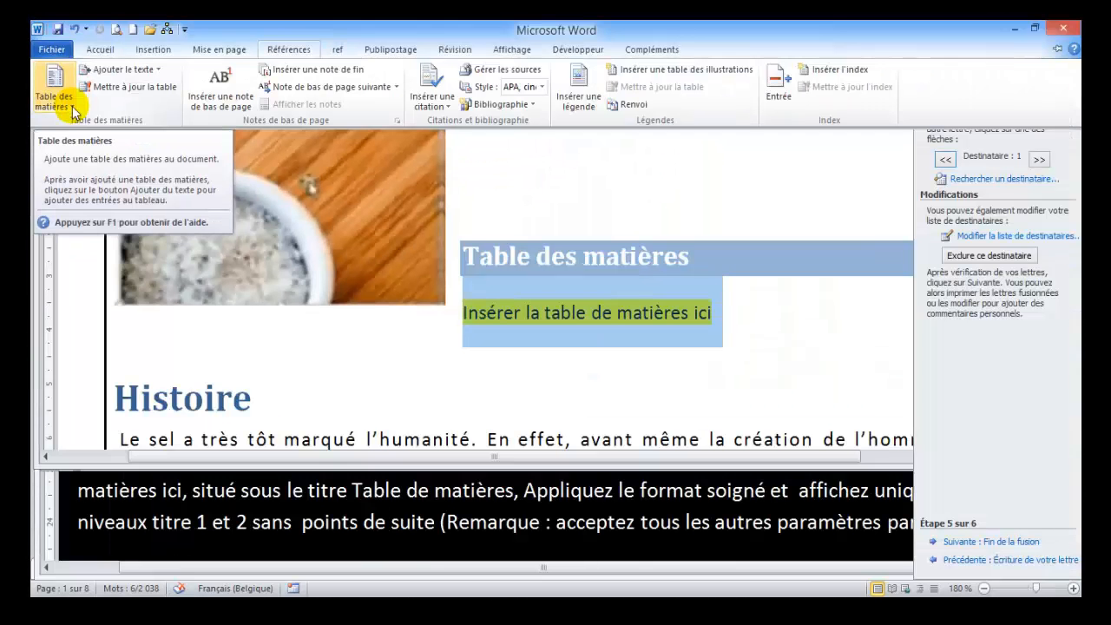
left_click(113, 110)
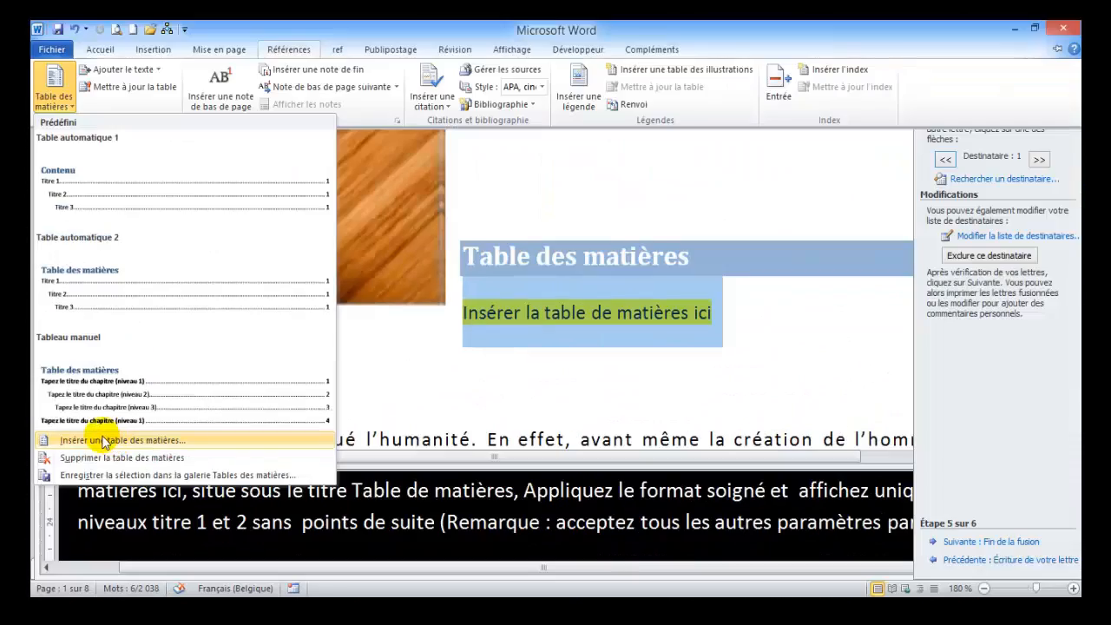
left_click(157, 435)
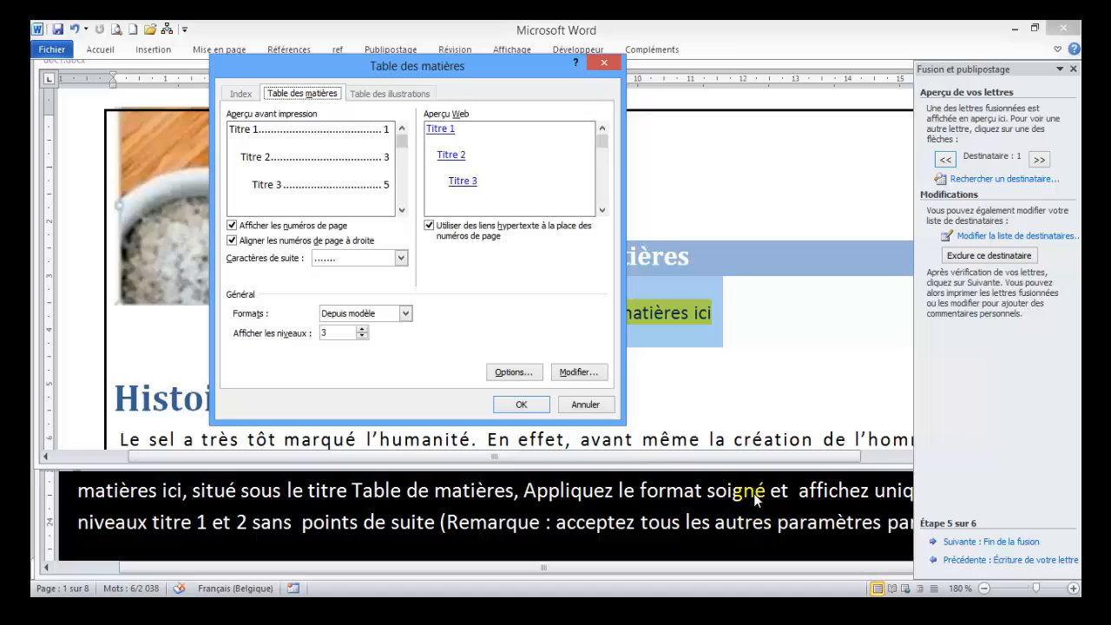
Insert the table of contents in the Soigné format with 2 levels and no leader characters in place of the placeholder
left_click(1073, 69)
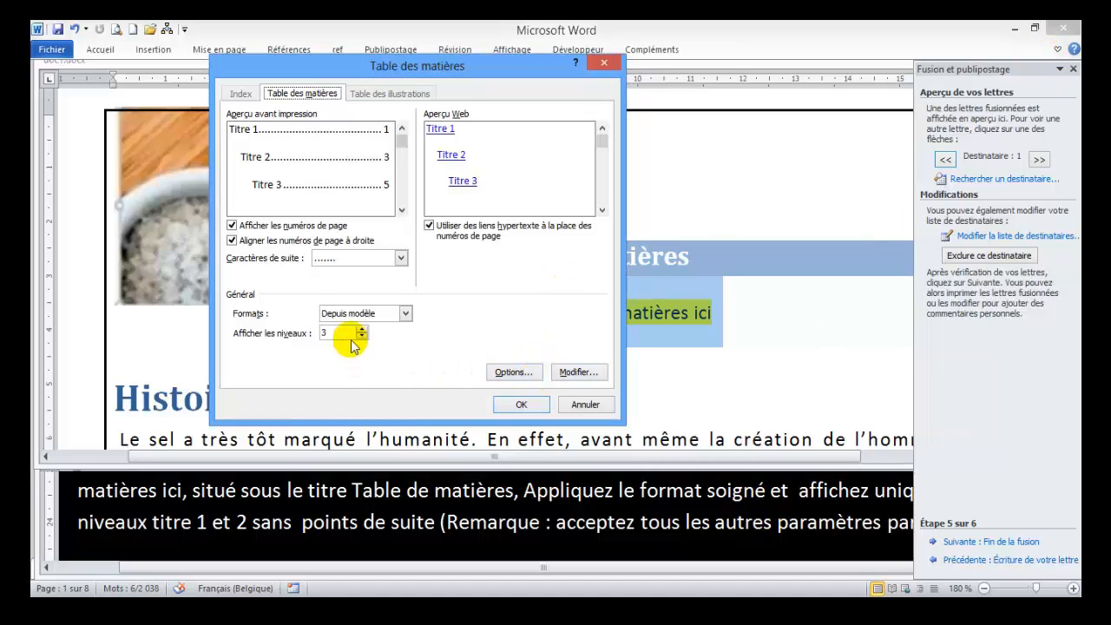
left_click(404, 313)
left_click(382, 349)
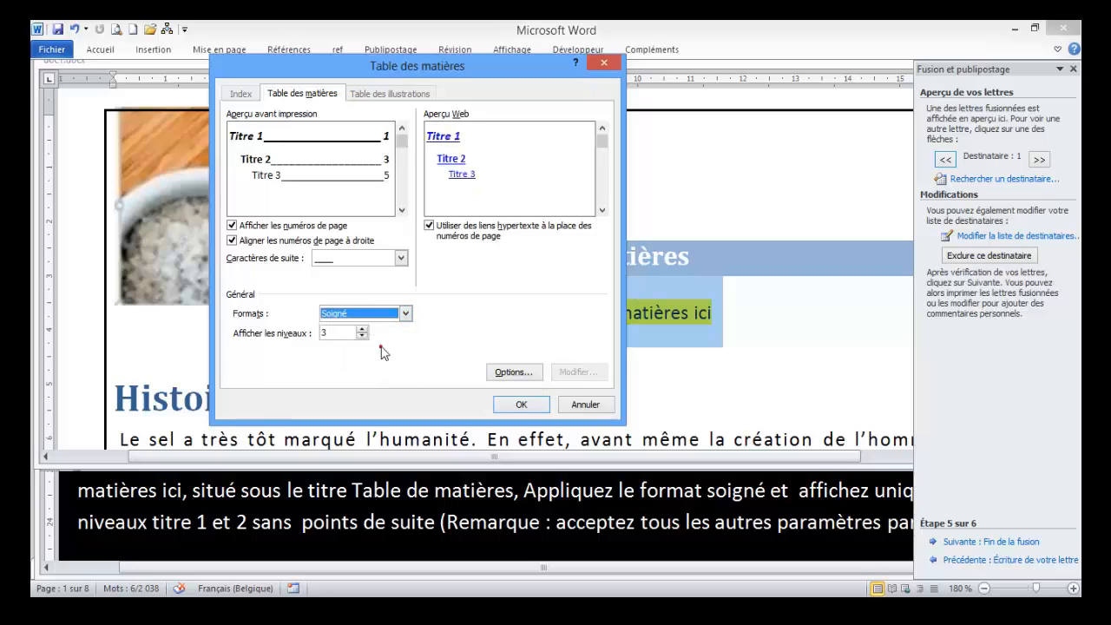
left_click(363, 336)
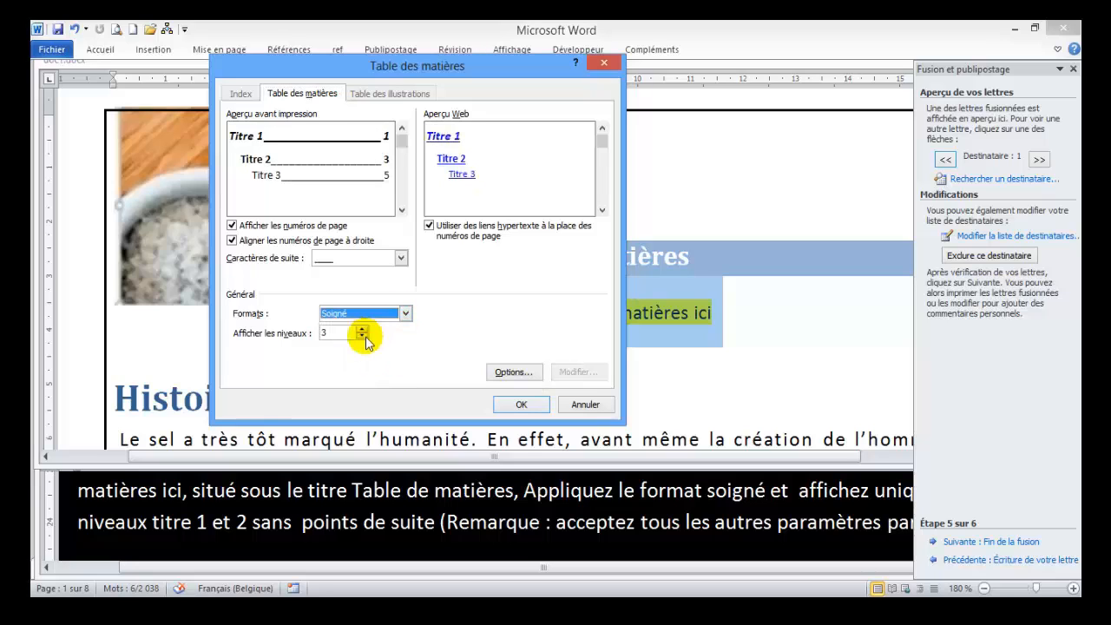
left_click(367, 257)
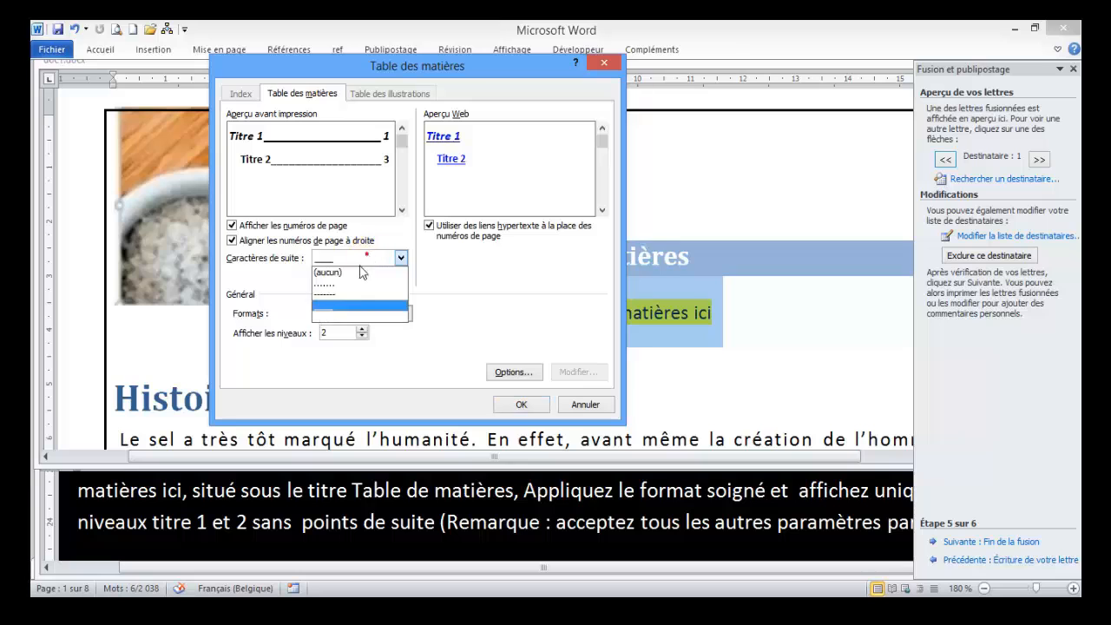
left_click(353, 278)
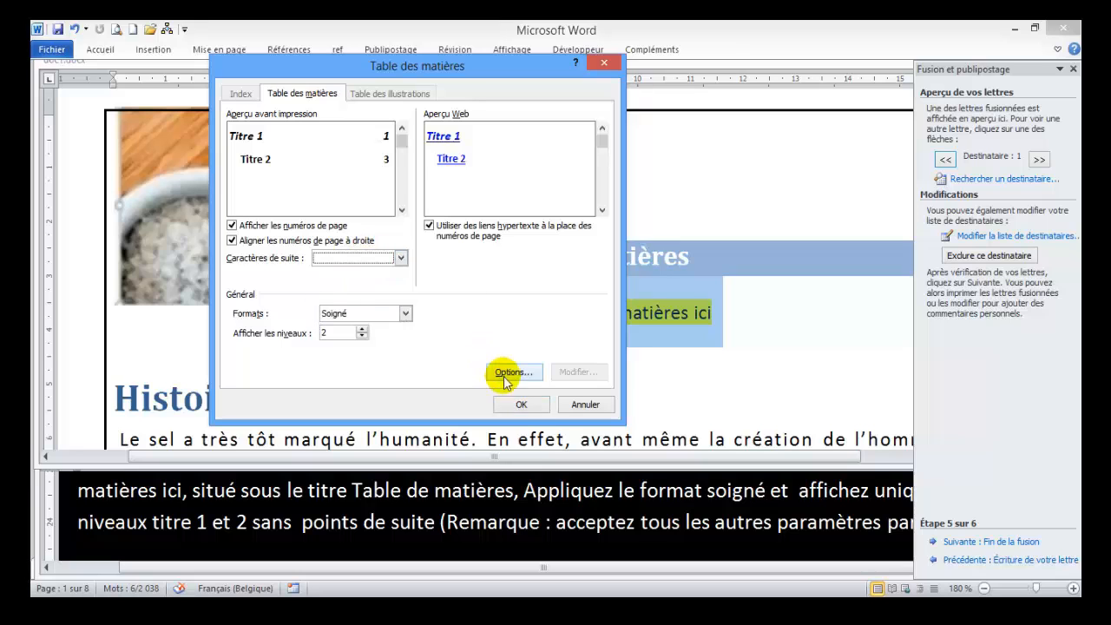
left_click(523, 403)
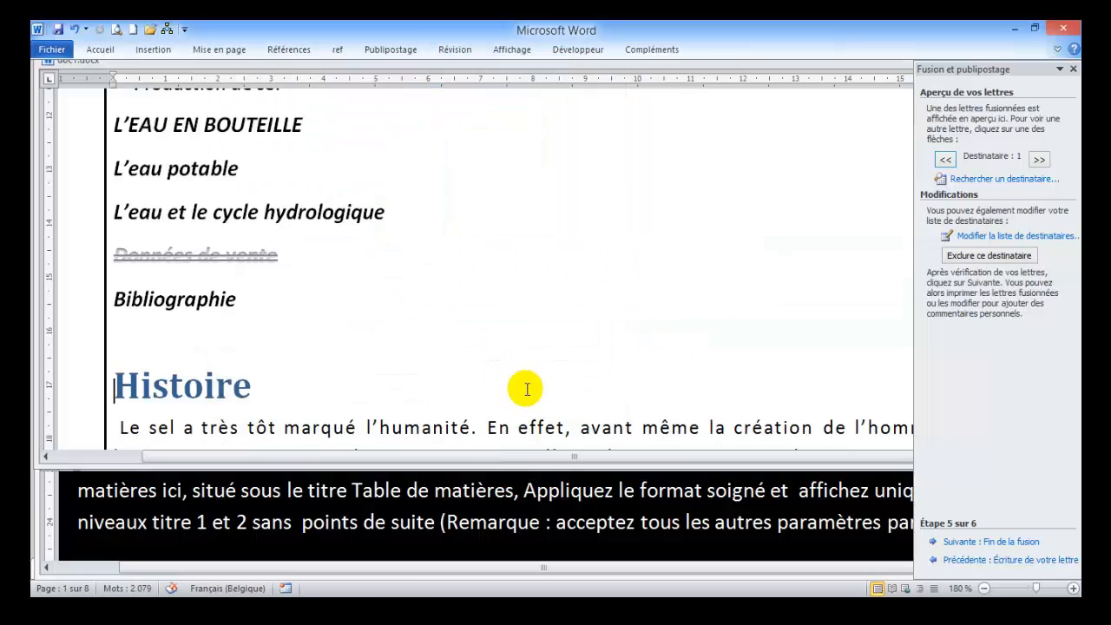
Review the inserted table of contents entries and page numbers, closing the mail merge pane that covers them
left_click(278, 187)
scroll(341, 206, "up", 4)
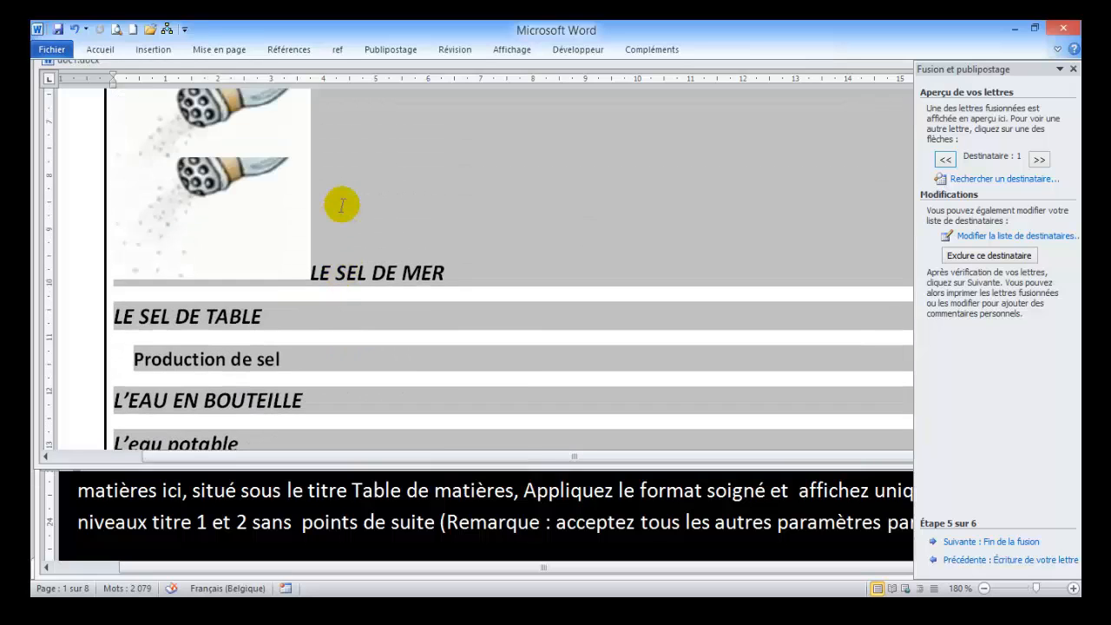
scroll(342, 205, "down", 2)
scroll(342, 205, "down", 1)
scroll(279, 216, "up", 2)
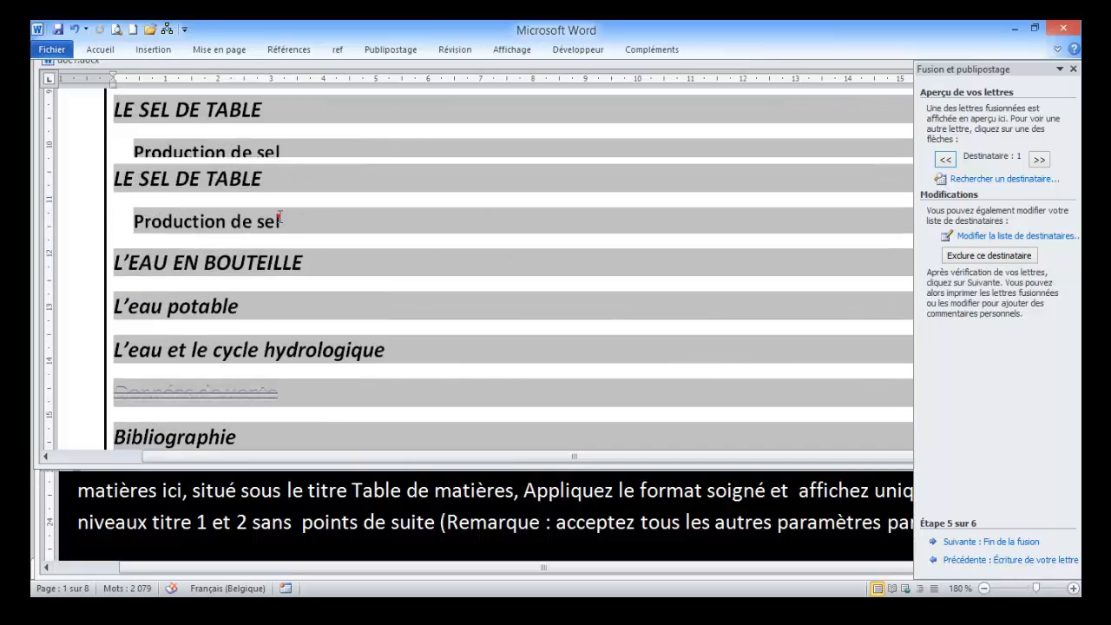
scroll(281, 300, "up", 3)
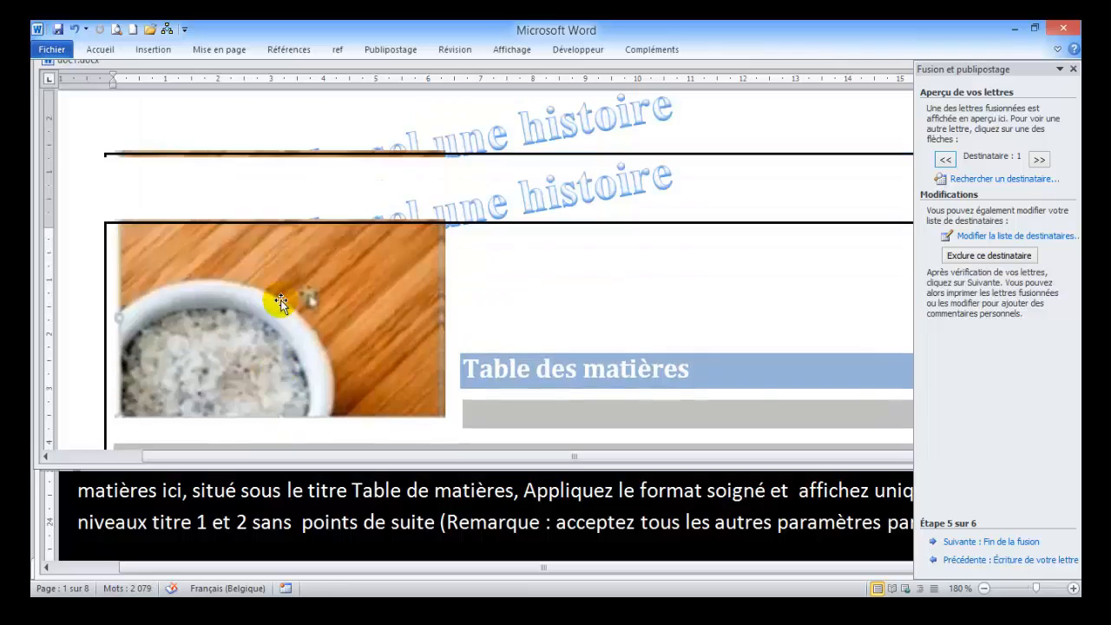
scroll(281, 299, "down", 2)
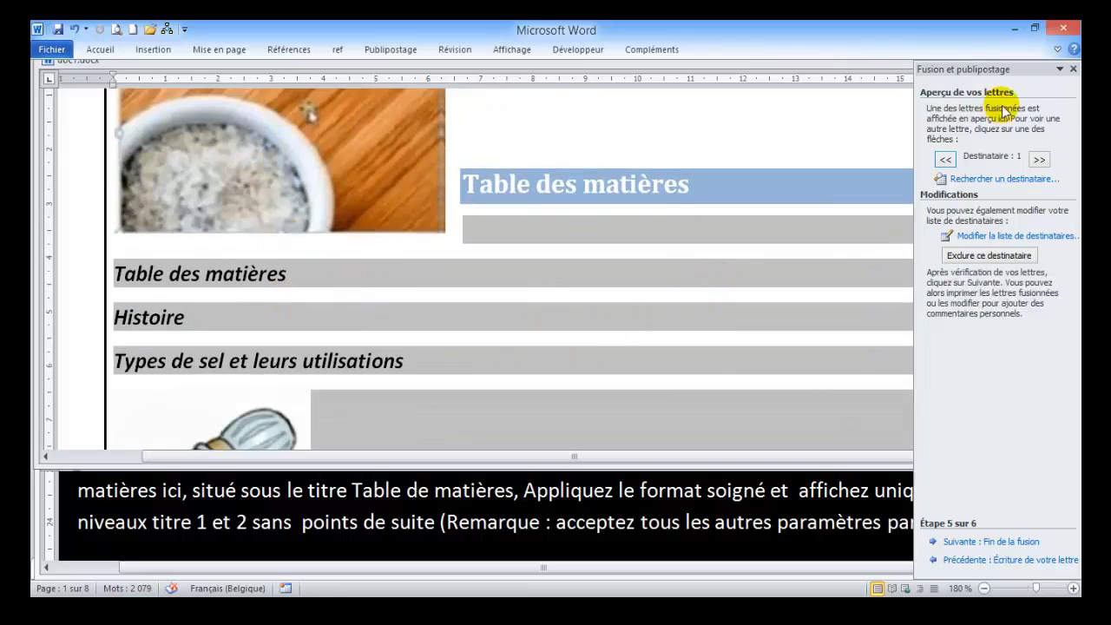
left_click(1074, 69)
scroll(647, 309, "down", 6)
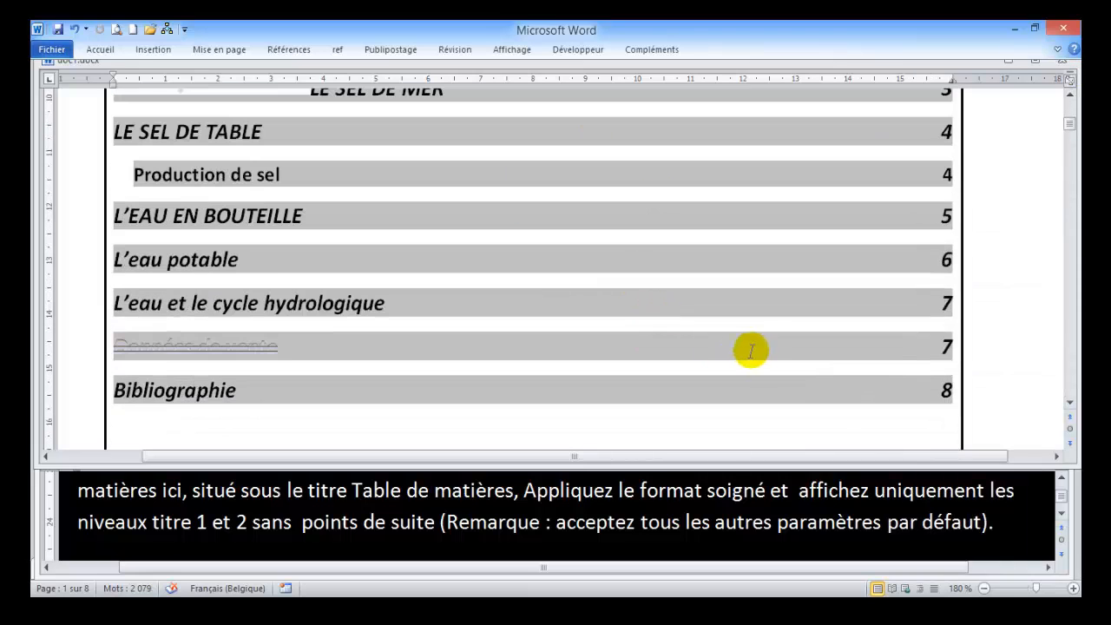
Continue to question Q15.1 in Questions.docx and read it
left_click(1064, 520)
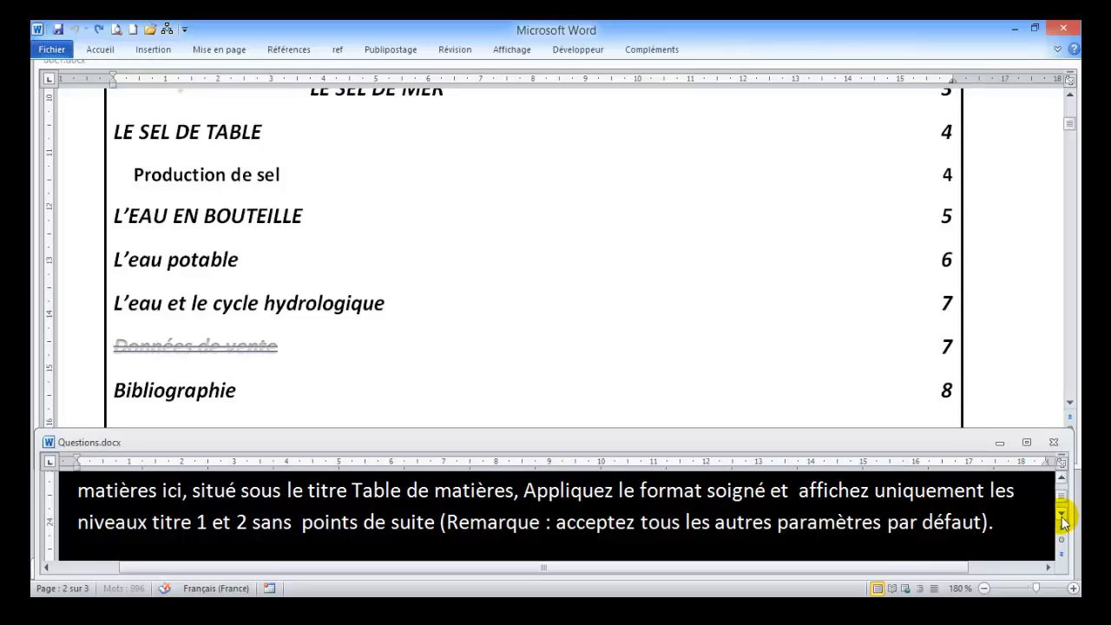
left_click(1063, 518)
left_click(1063, 517)
left_click(1062, 517)
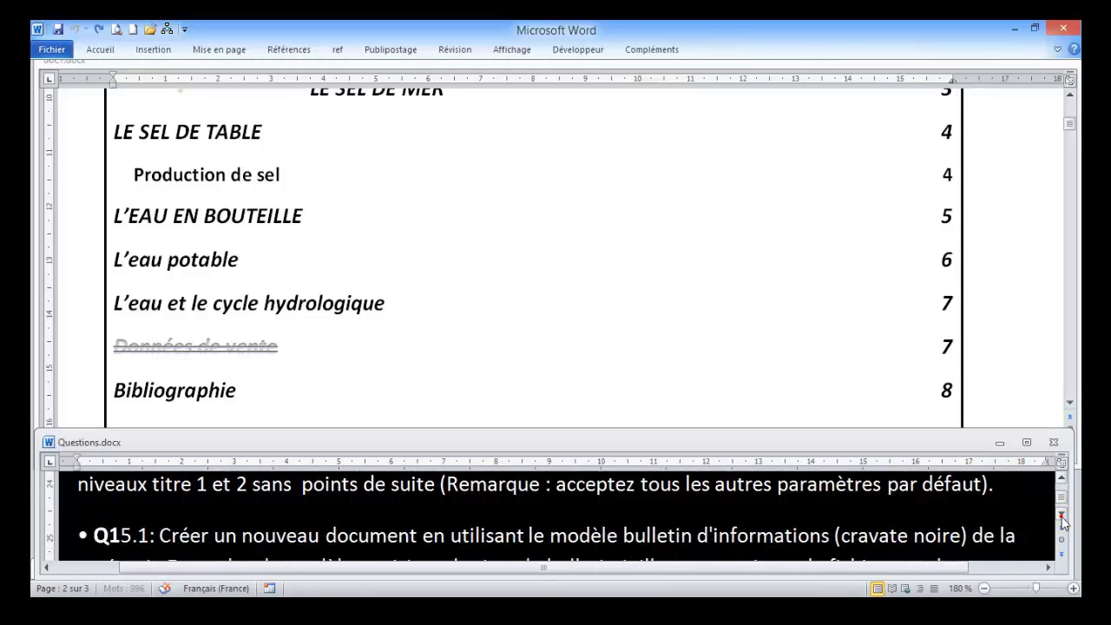
left_click(1063, 518)
left_click(1062, 518)
left_click(1063, 517)
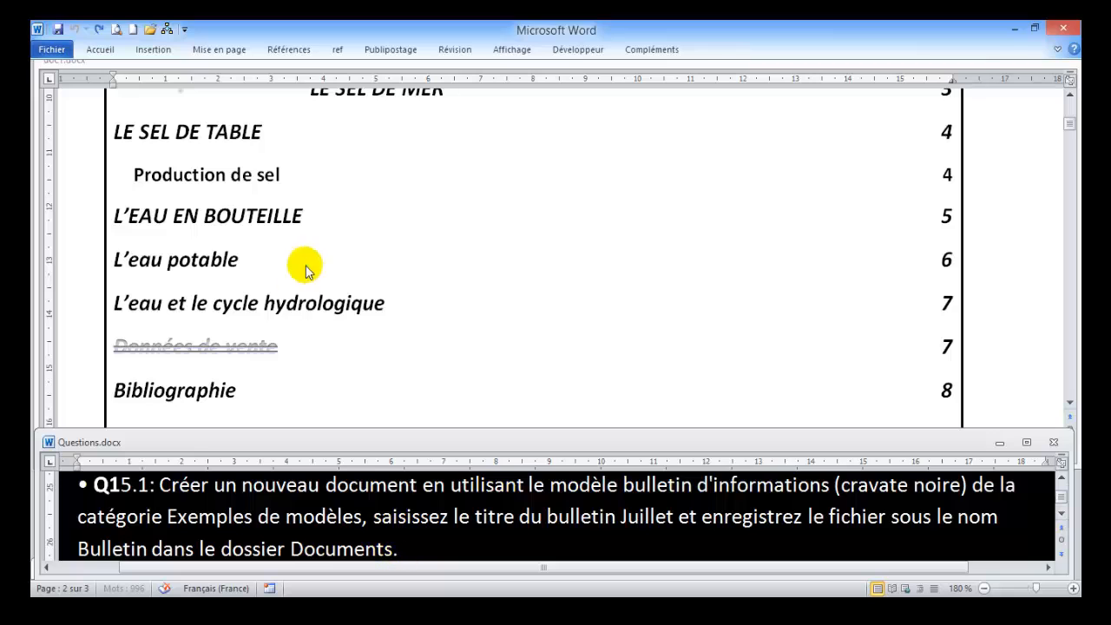
Create a new document from the sample template Bulletin d'informations (cravate noire)
left_click(39, 48)
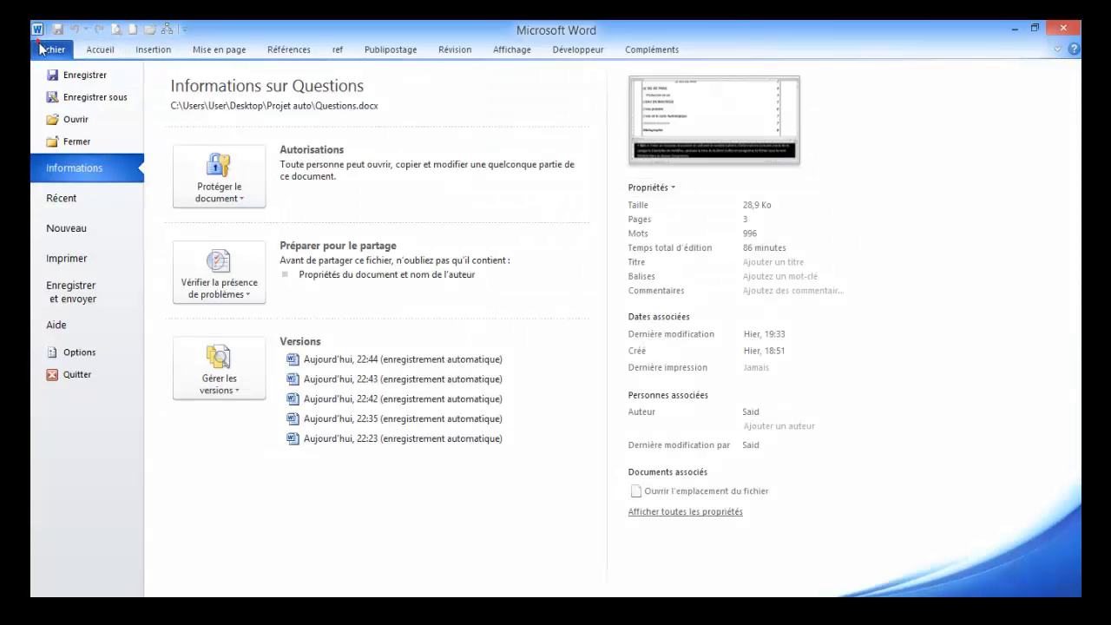
left_click(104, 232)
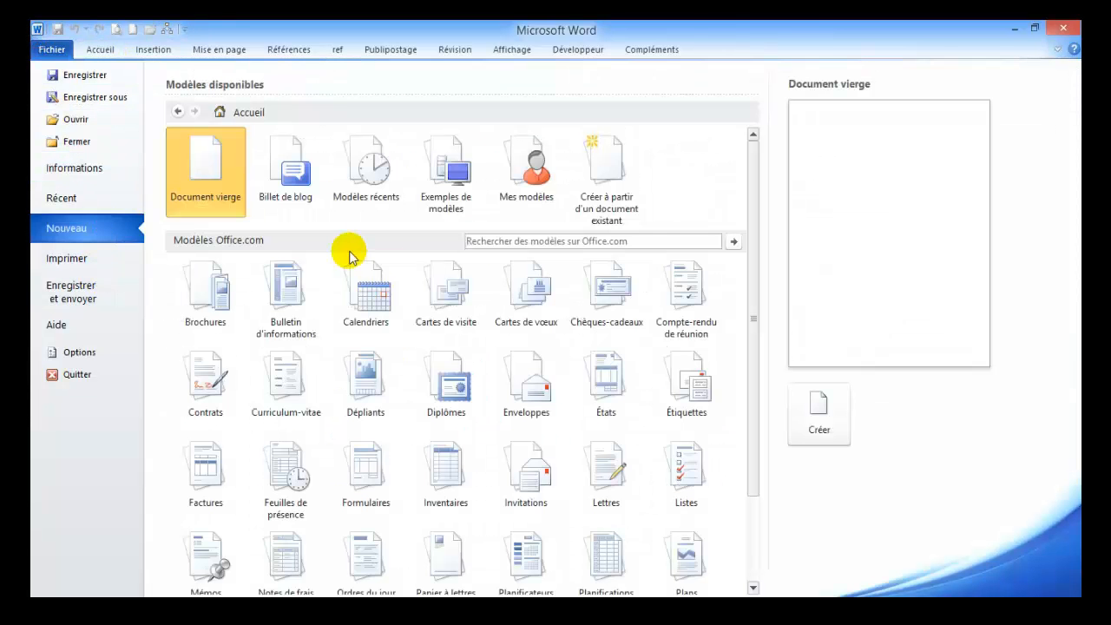
left_click(446, 173)
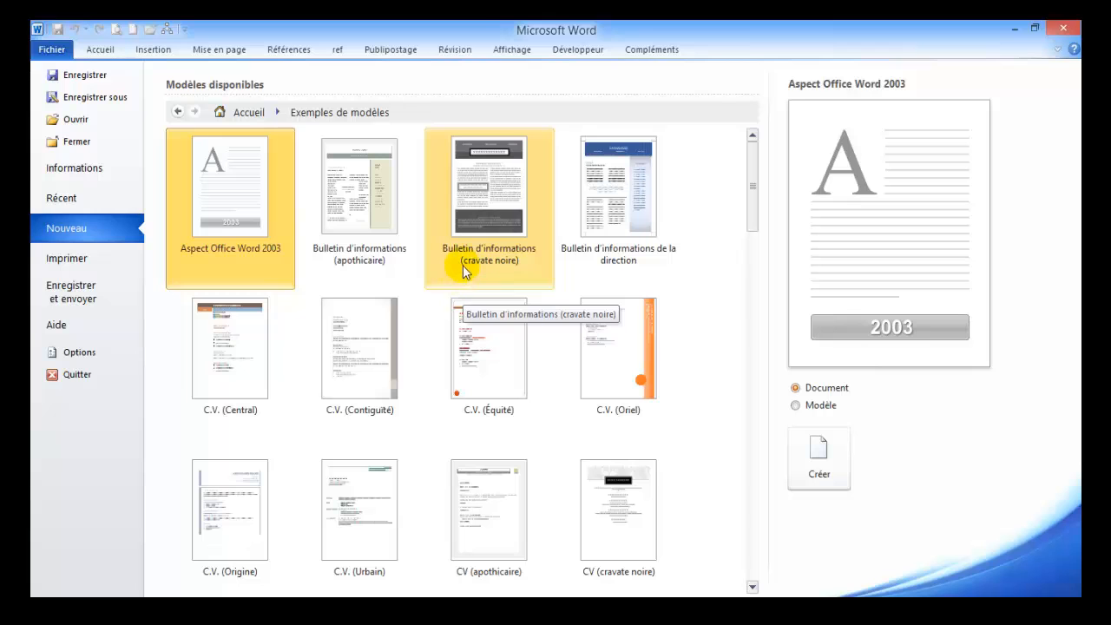
left_click(488, 249)
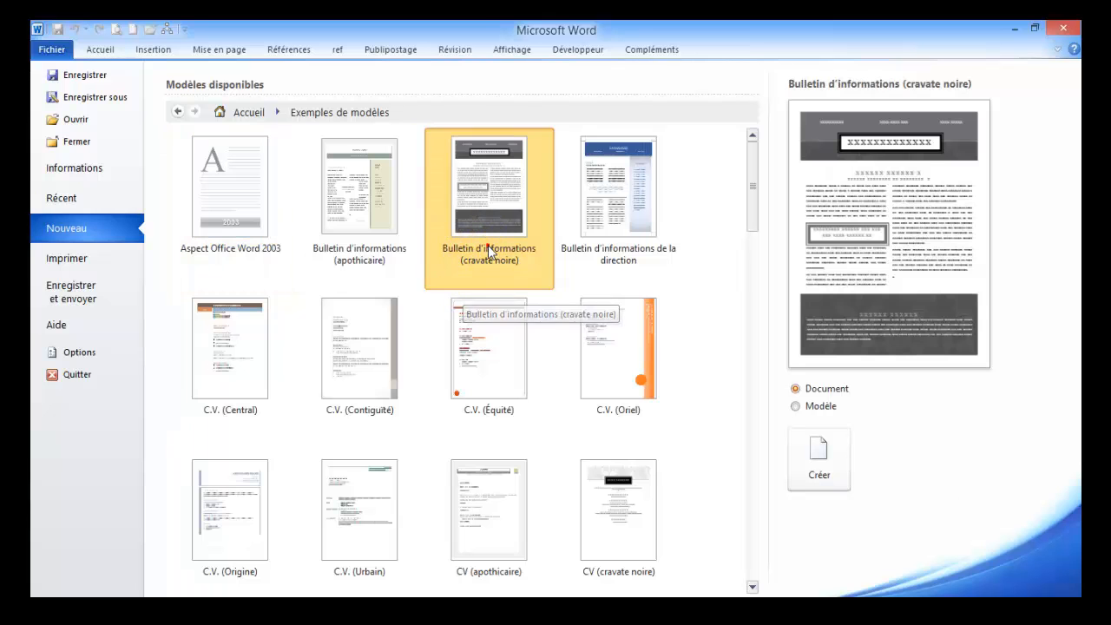
double_click(488, 245)
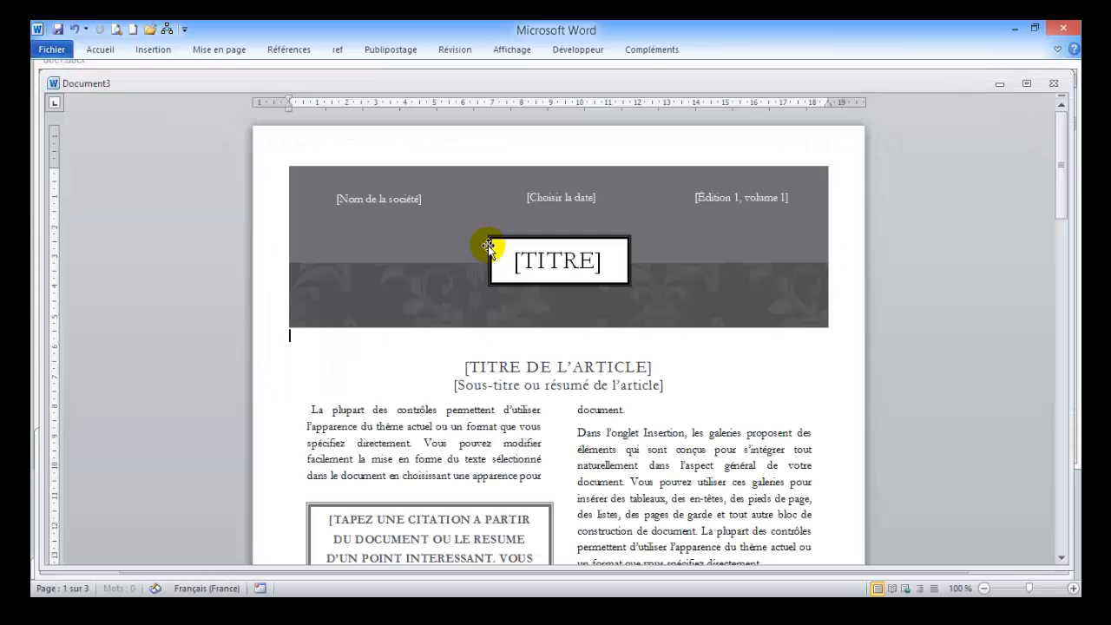
Replace the title placeholder in the newsletter header with "Bulletin Juillet"
left_click(554, 262)
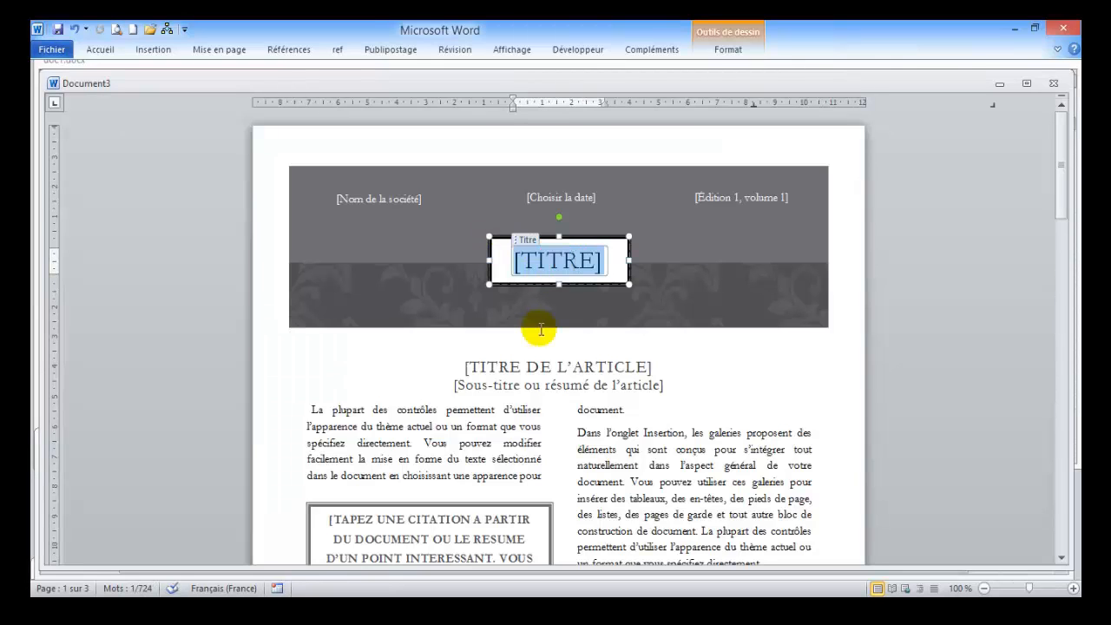
type("BULLE")
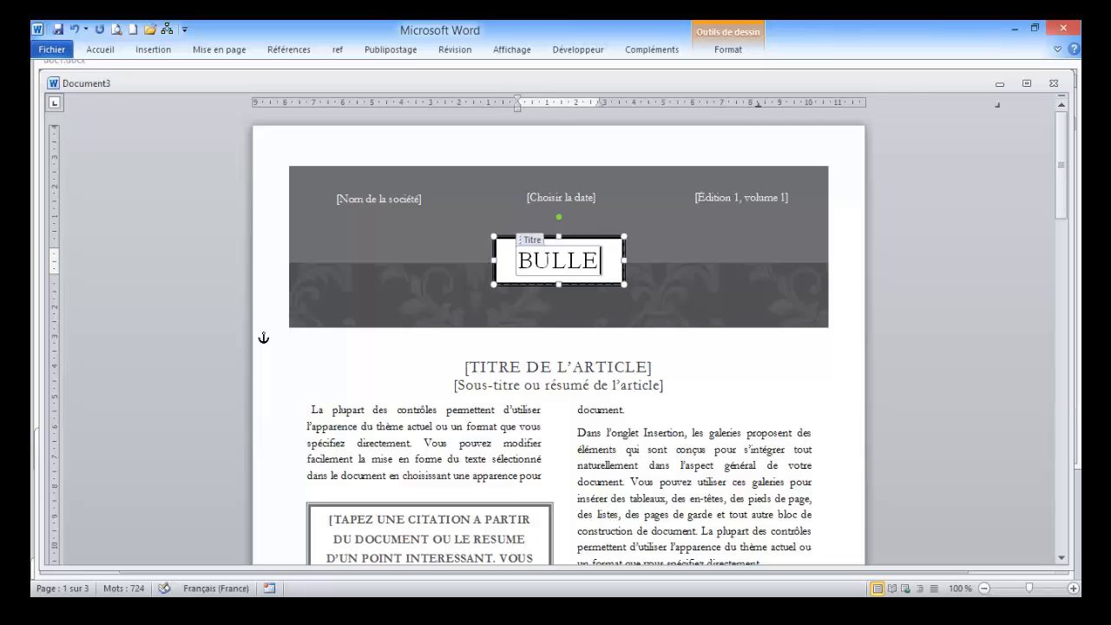
type("TIN JUILLET")
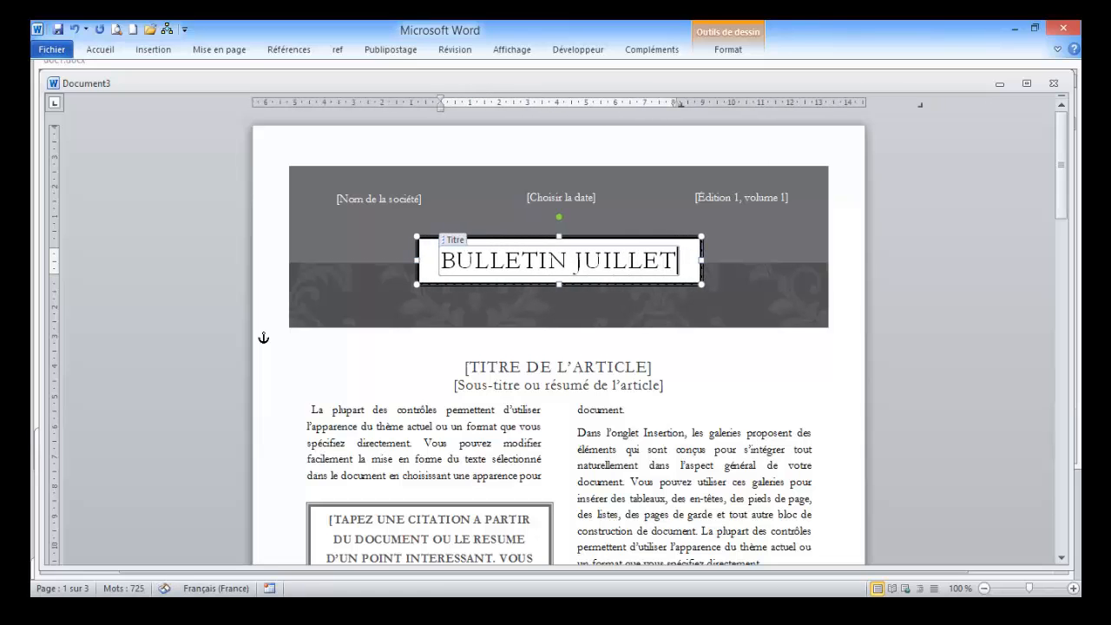
Save the newsletter under the file name Bulletin in the Documents folder as a Word document
left_click(68, 52)
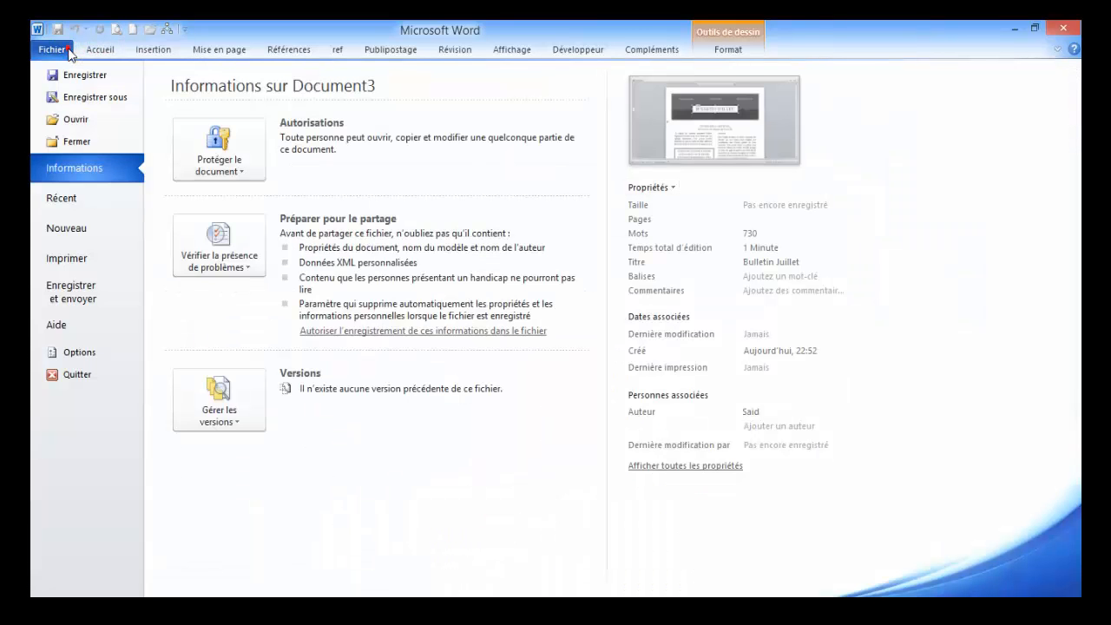
left_click(97, 102)
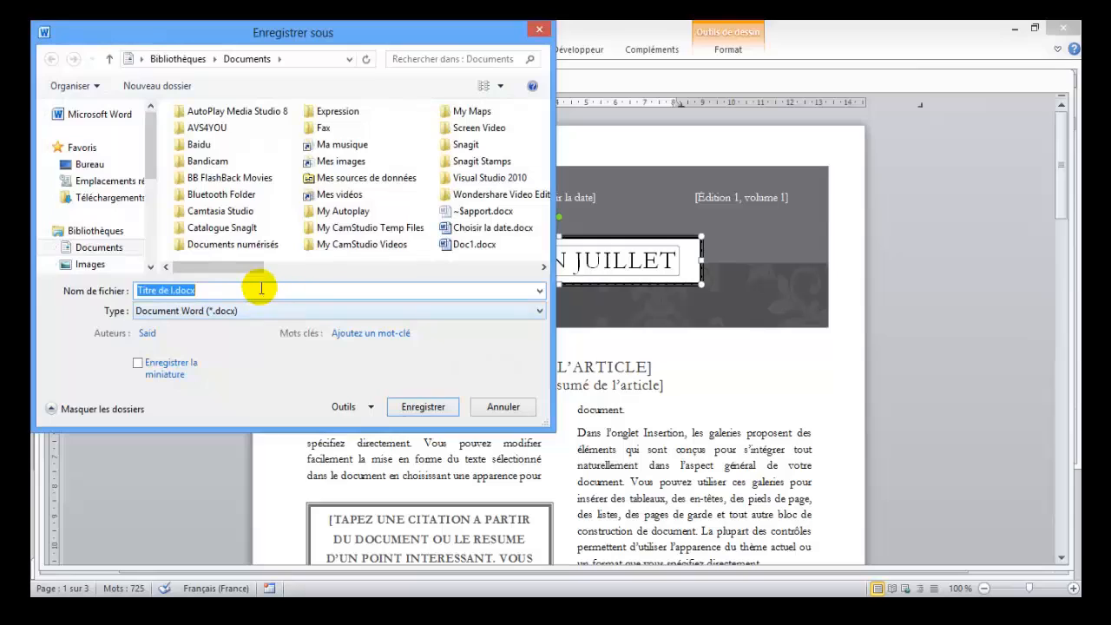
type("Bulletin")
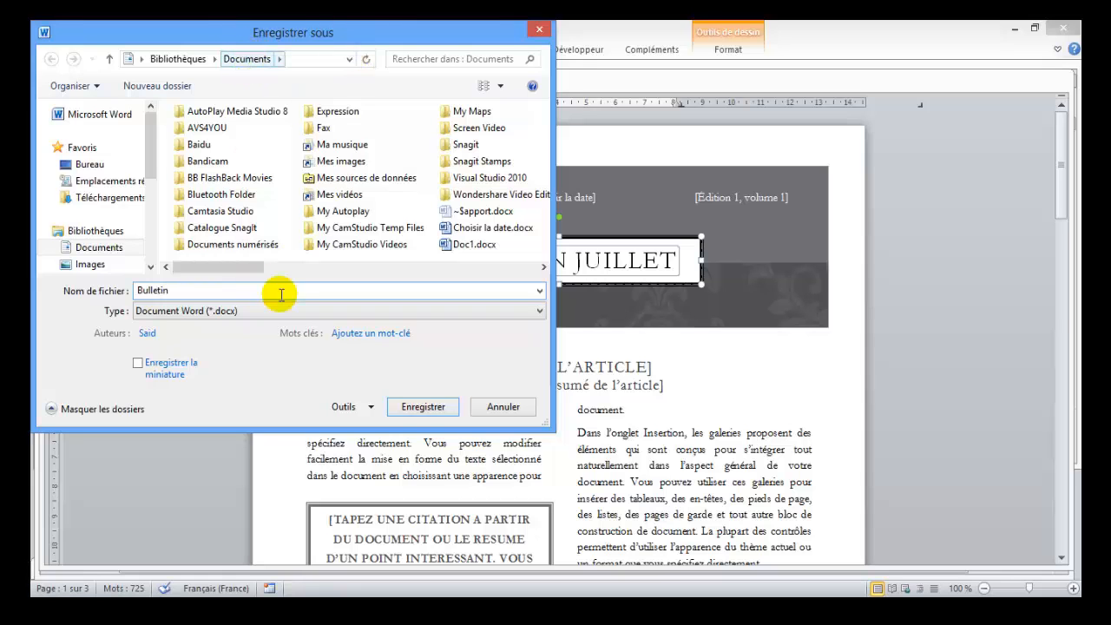
left_click(414, 407)
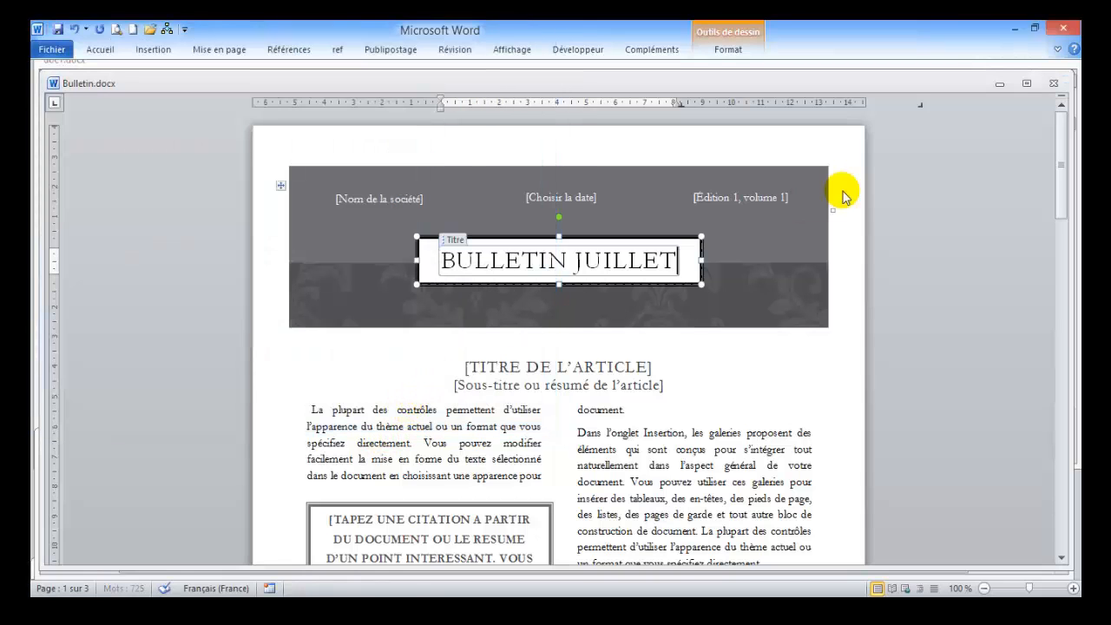
Minimise the newsletter window and continue to question Q15.2 in Questions.docx
left_click(1000, 84)
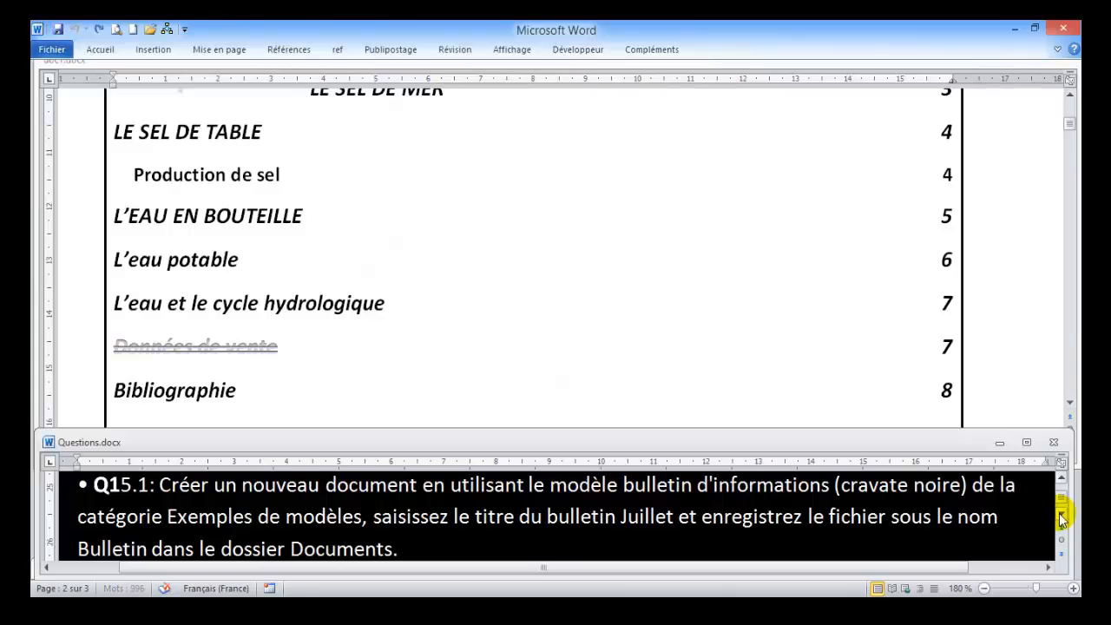
scroll(1060, 518, "down", 3)
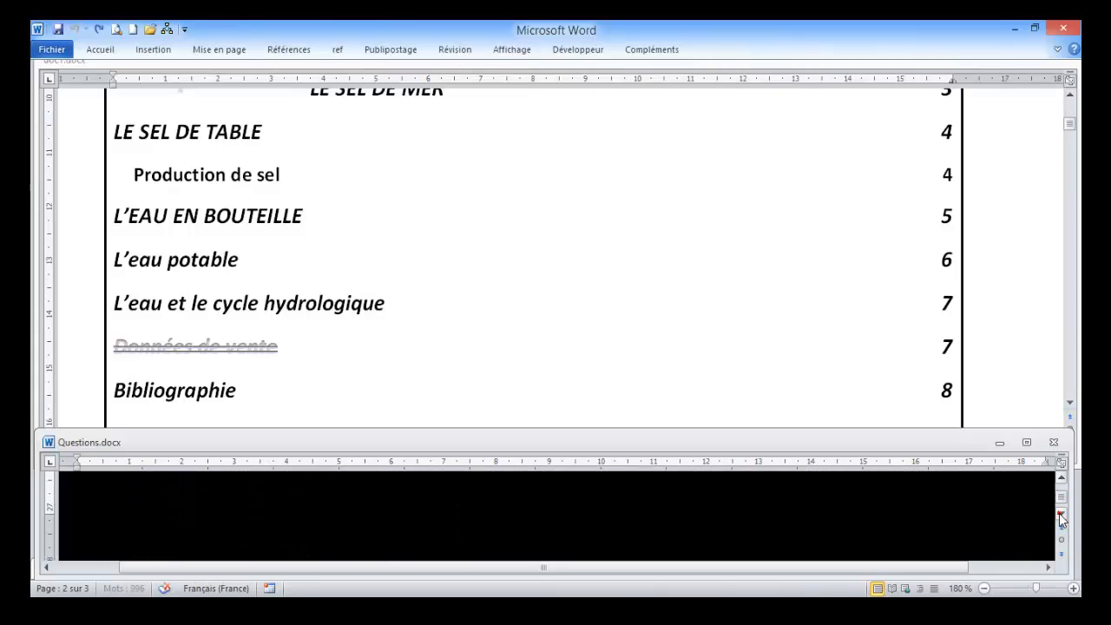
left_click(1059, 516)
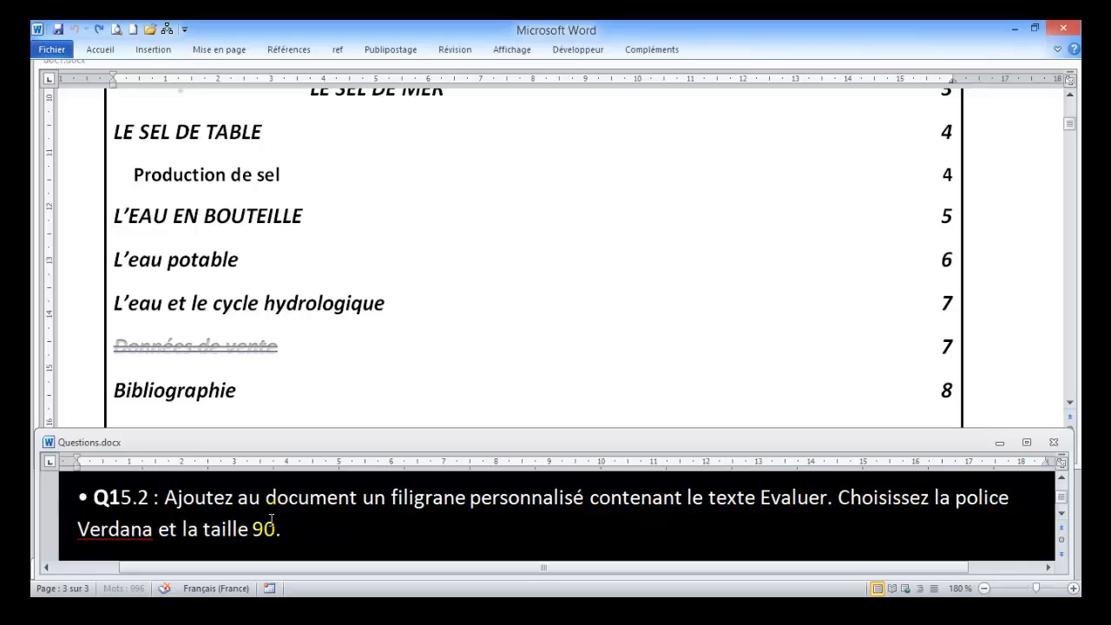
Begin a custom text watermark in doc1.docx with the text "Evaluer", closing the mail merge pane first
left_click(338, 132)
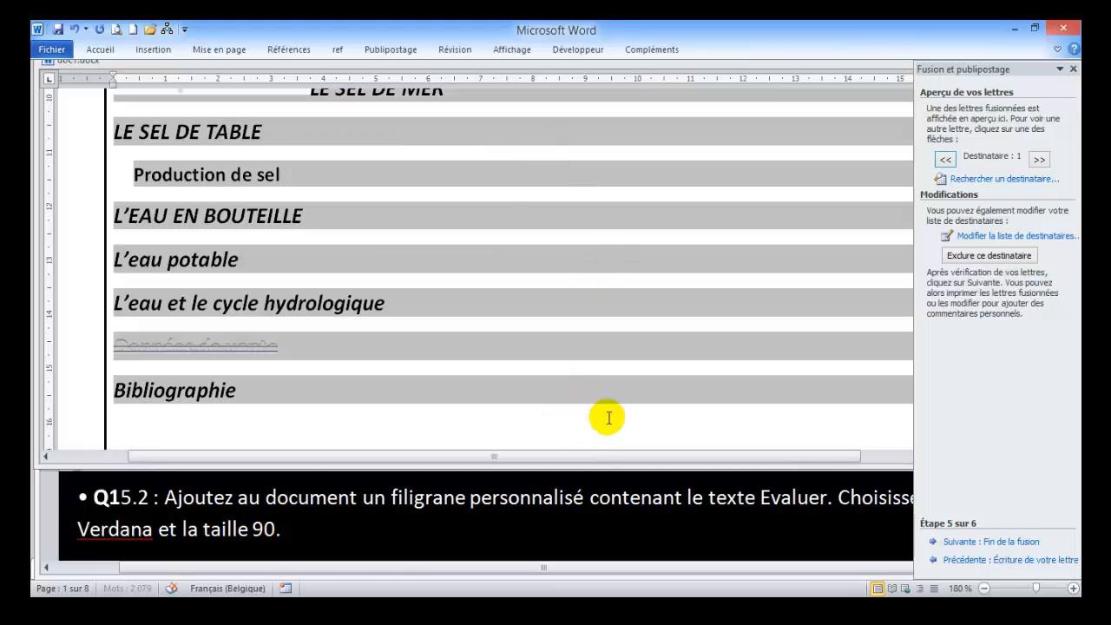
left_click(1073, 69)
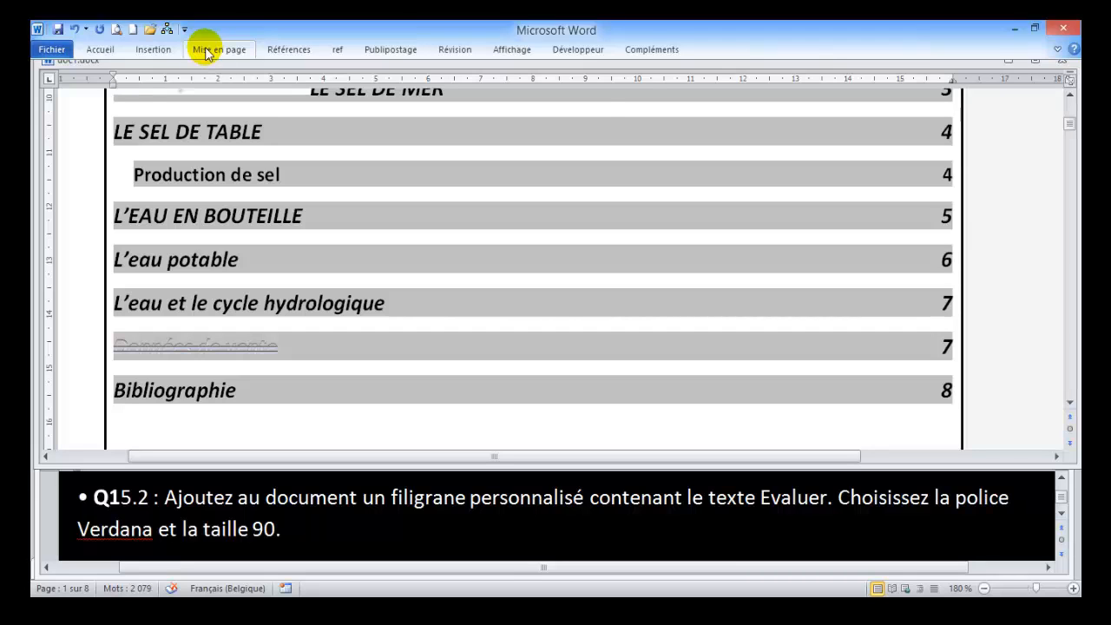
left_click(207, 52)
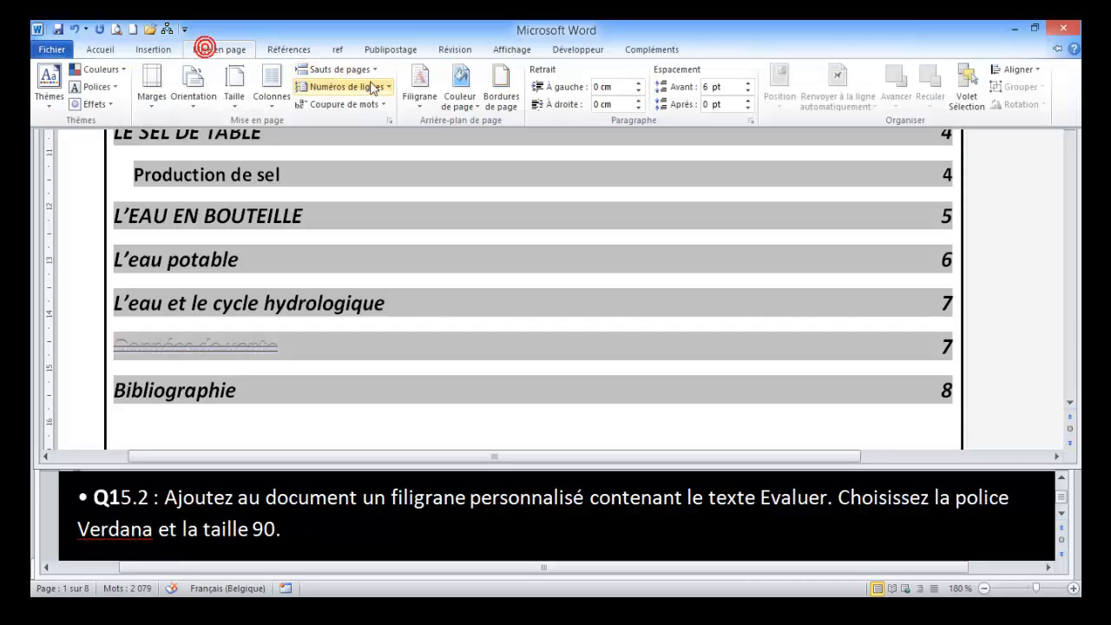
left_click(422, 105)
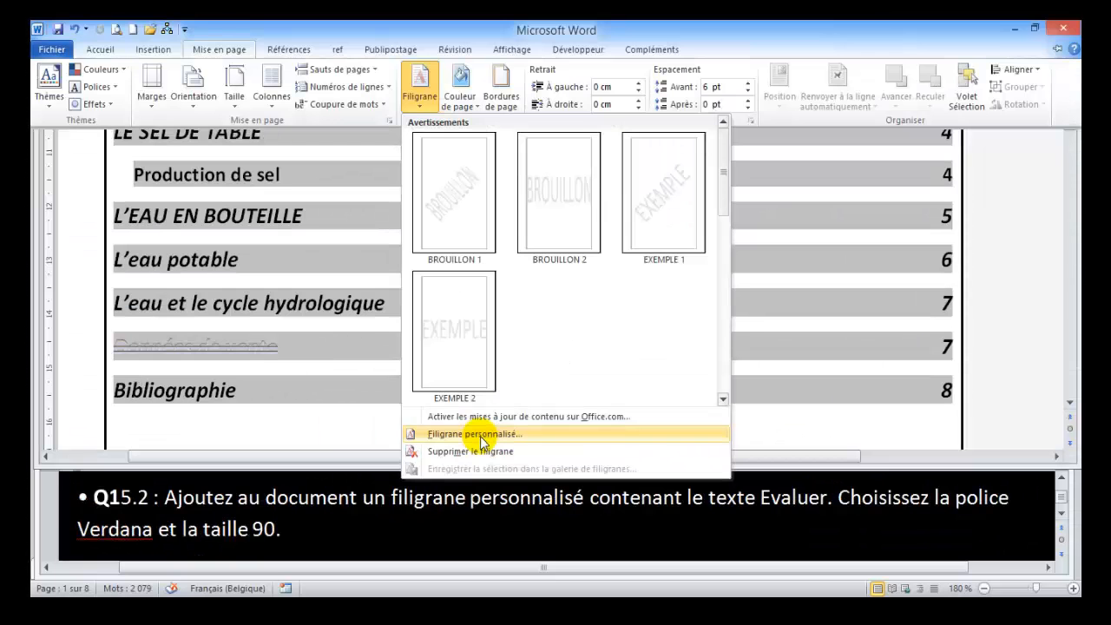
left_click(480, 436)
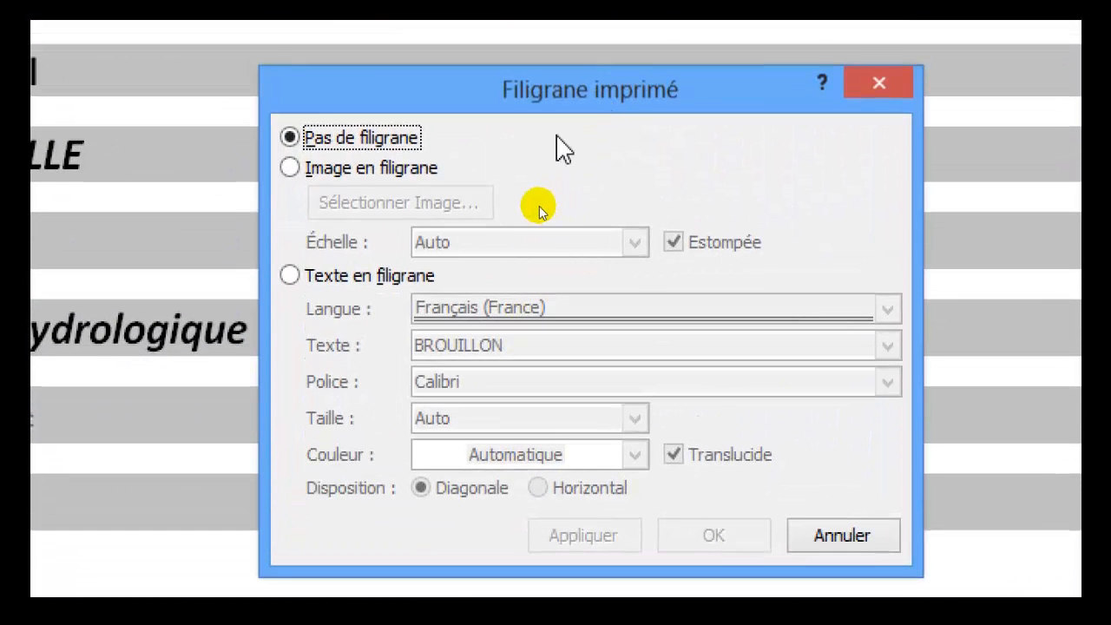
left_click(292, 282)
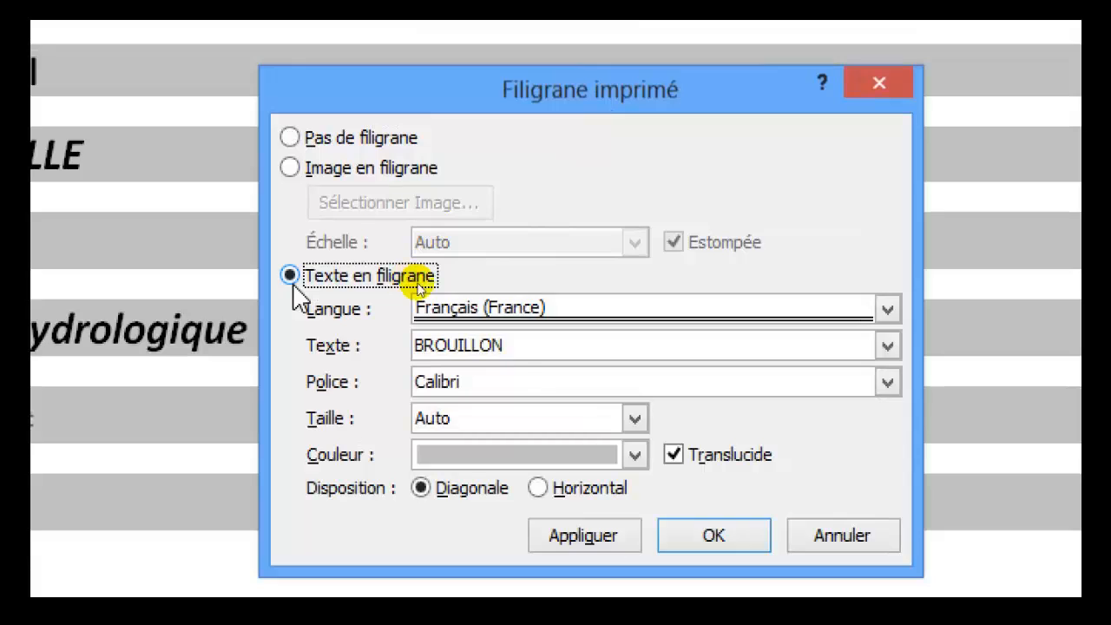
double_click(520, 343)
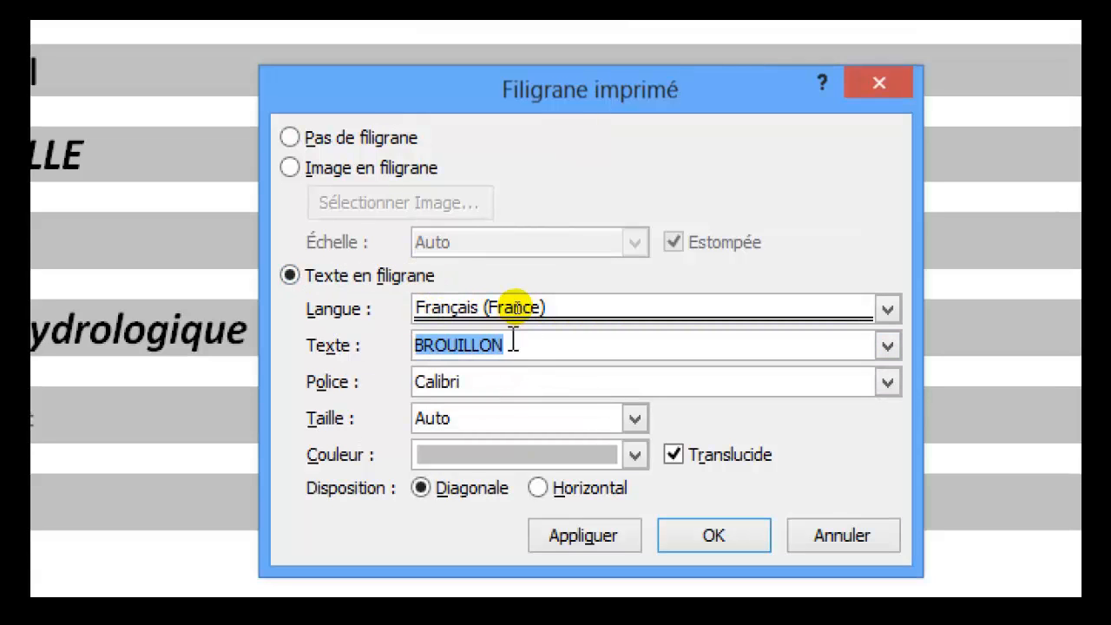
type("Eva")
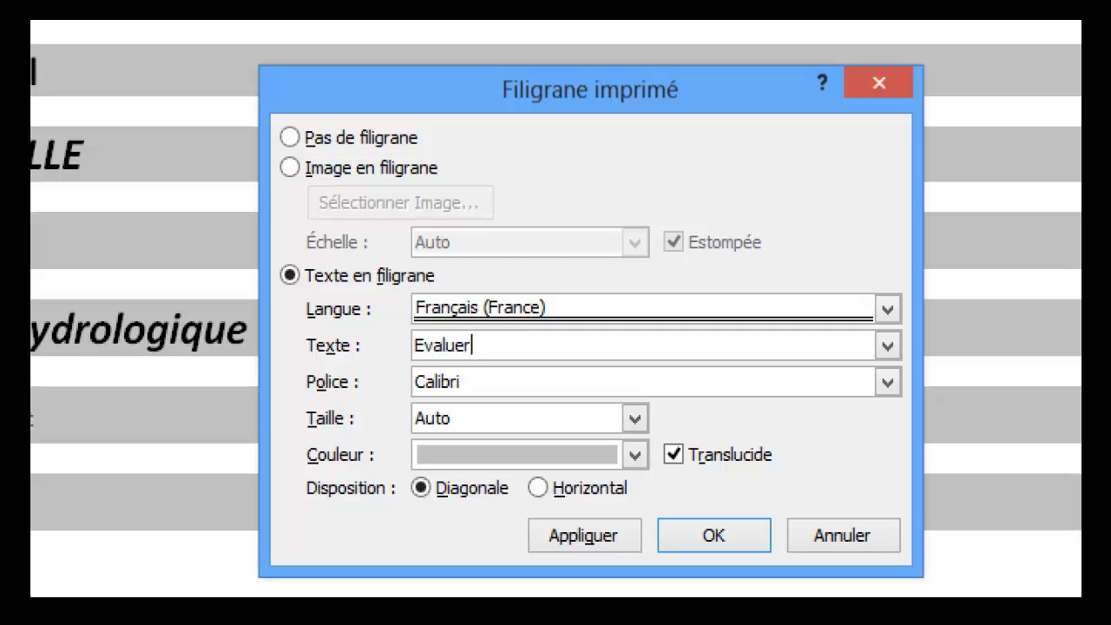
type("luer")
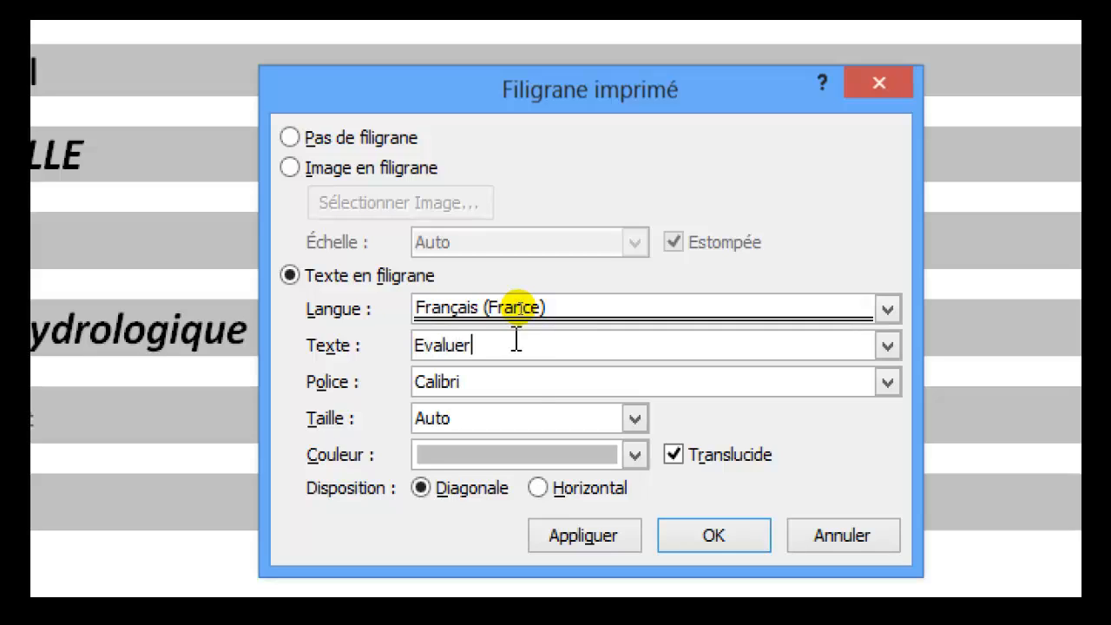
Set the watermark's font to Verdana
left_click(523, 386)
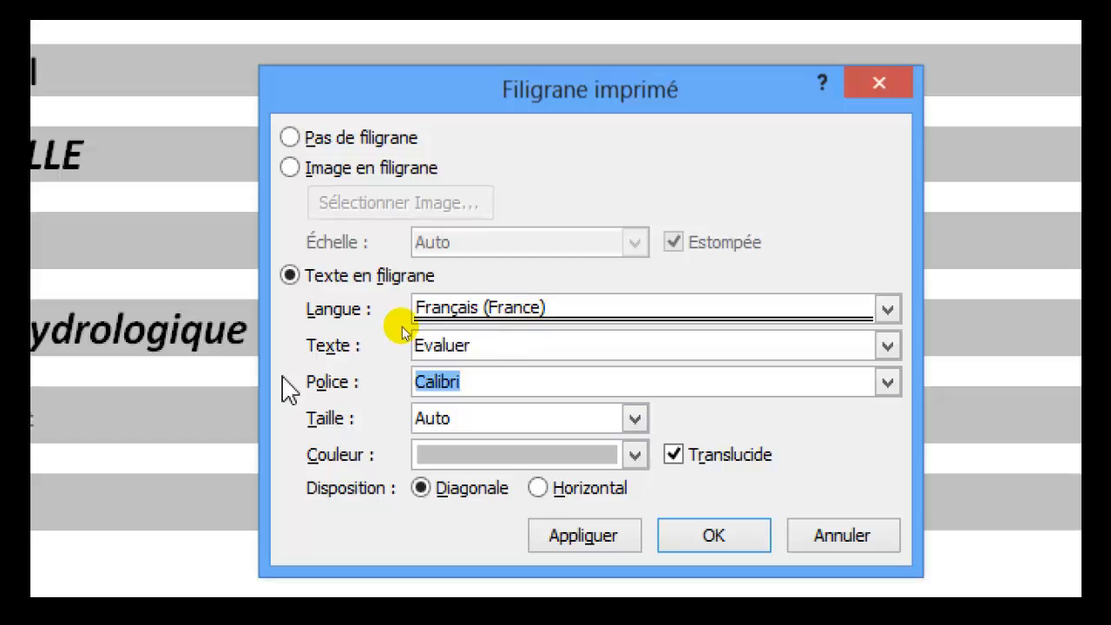
type("ver")
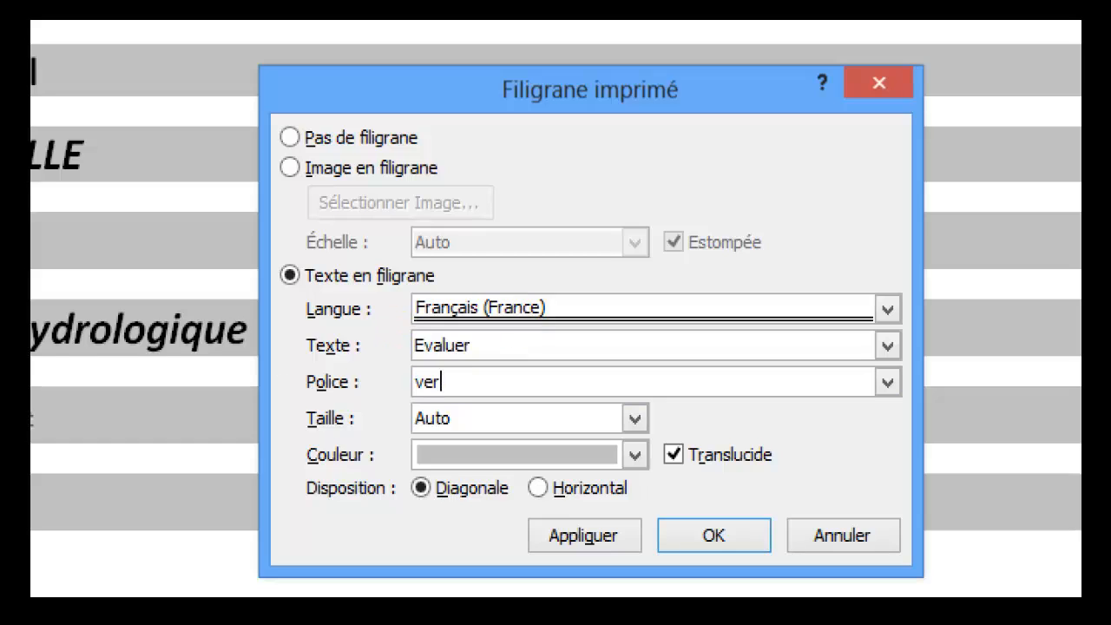
type("d")
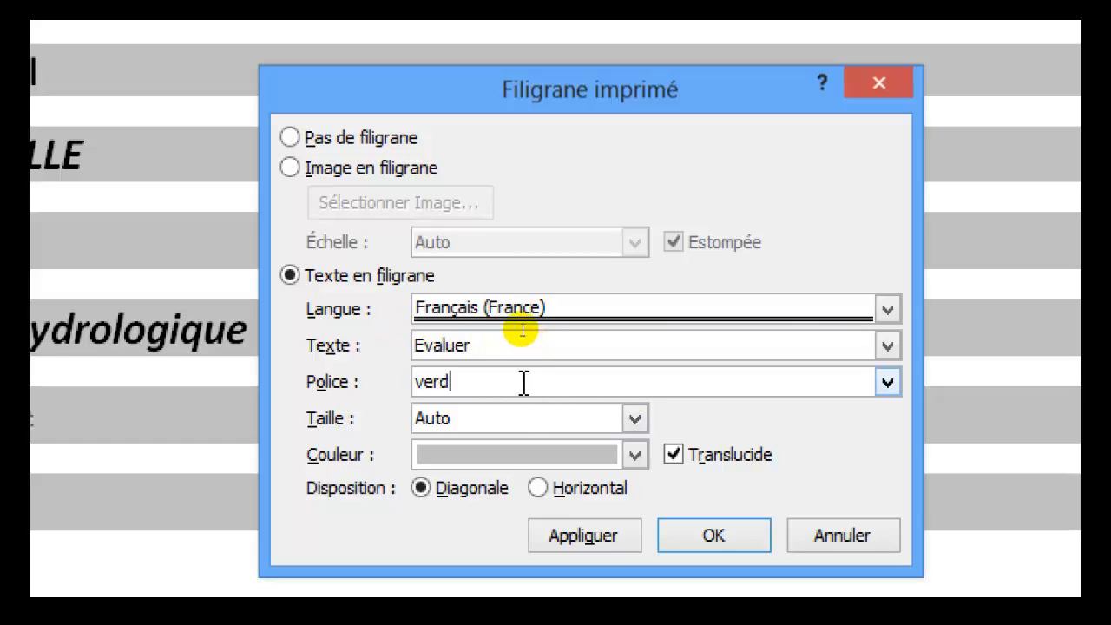
type("ana")
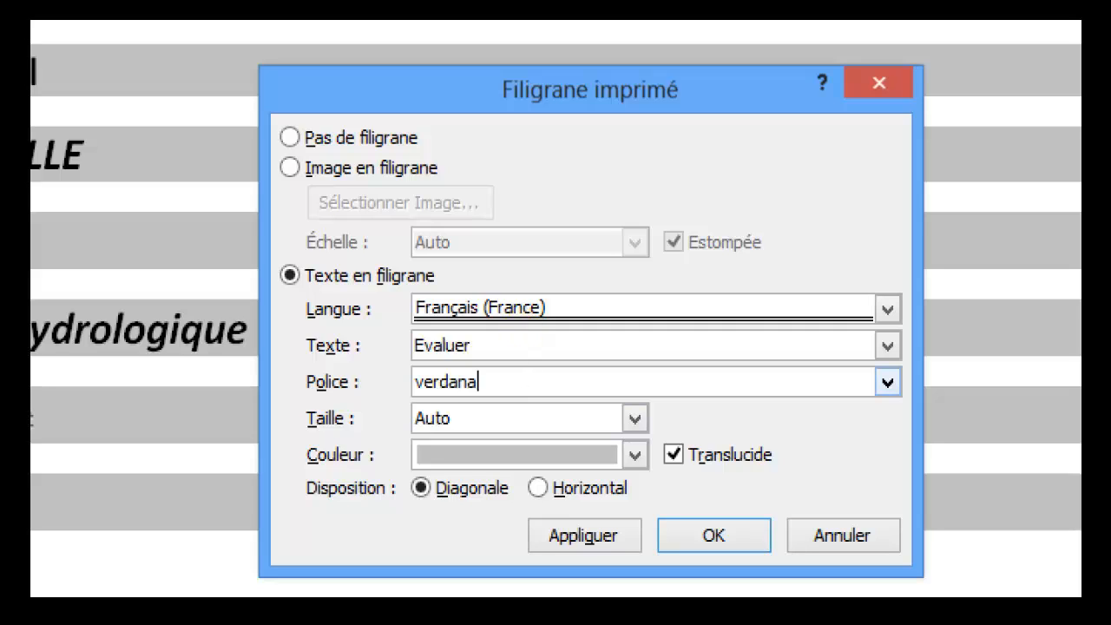
Set the watermark's size to 90 and apply the watermark to the document
left_click(540, 445)
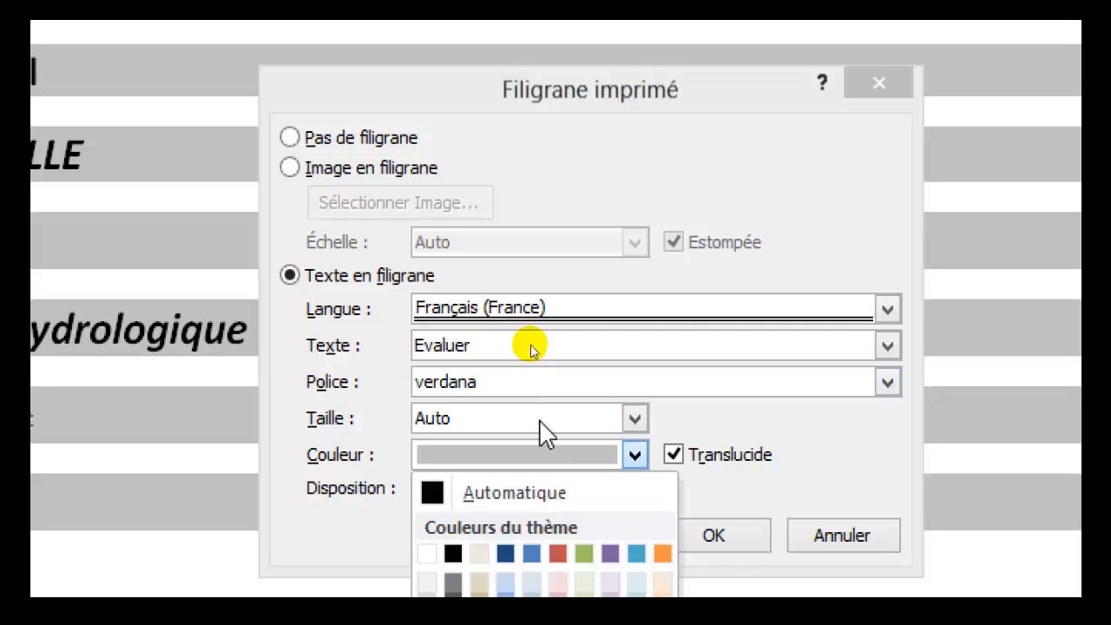
left_click(541, 415)
left_click(634, 418)
left_click(578, 416)
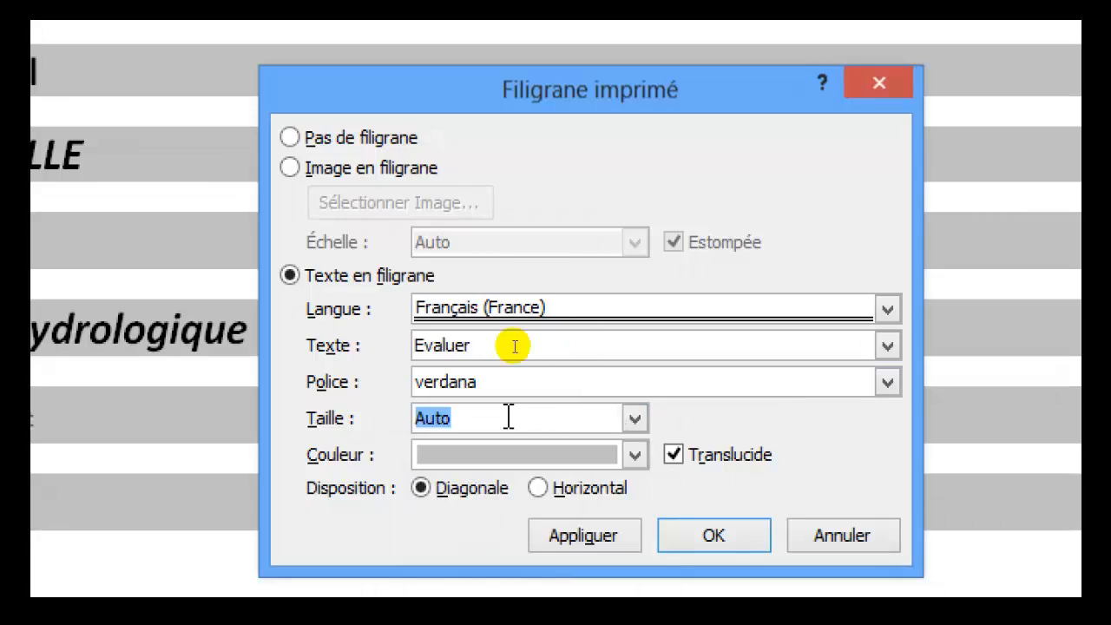
left_click(509, 418)
double_click(507, 417)
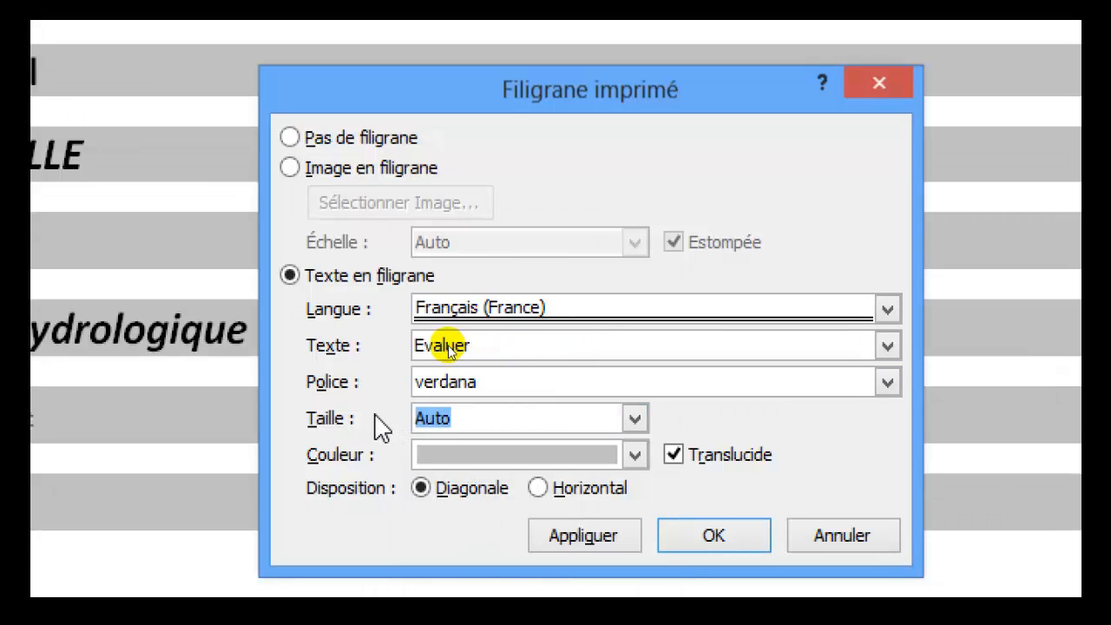
type("90")
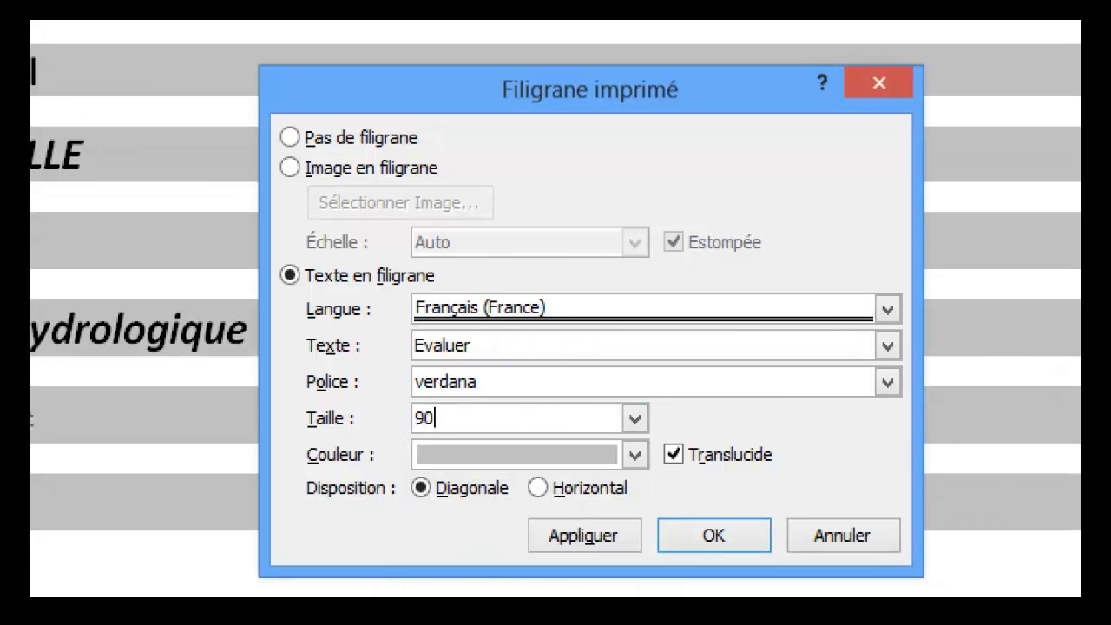
left_click(728, 538)
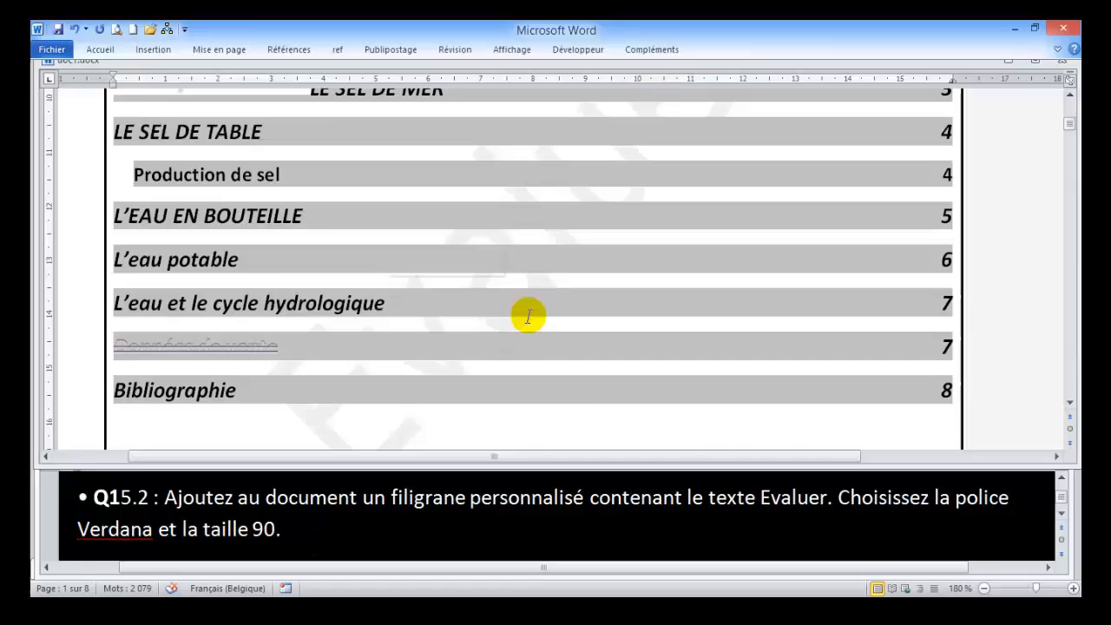
Review the Evaluer watermark on the first pages of doc1.docx and undo its insertion
scroll(395, 361, "down", 1)
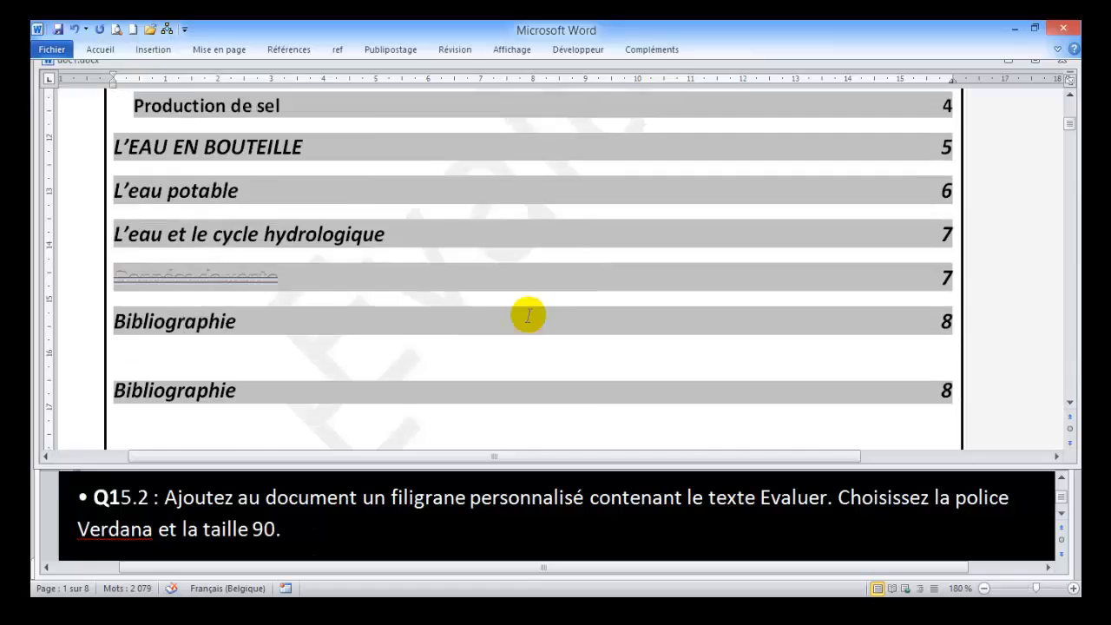
scroll(528, 316, "down", 15)
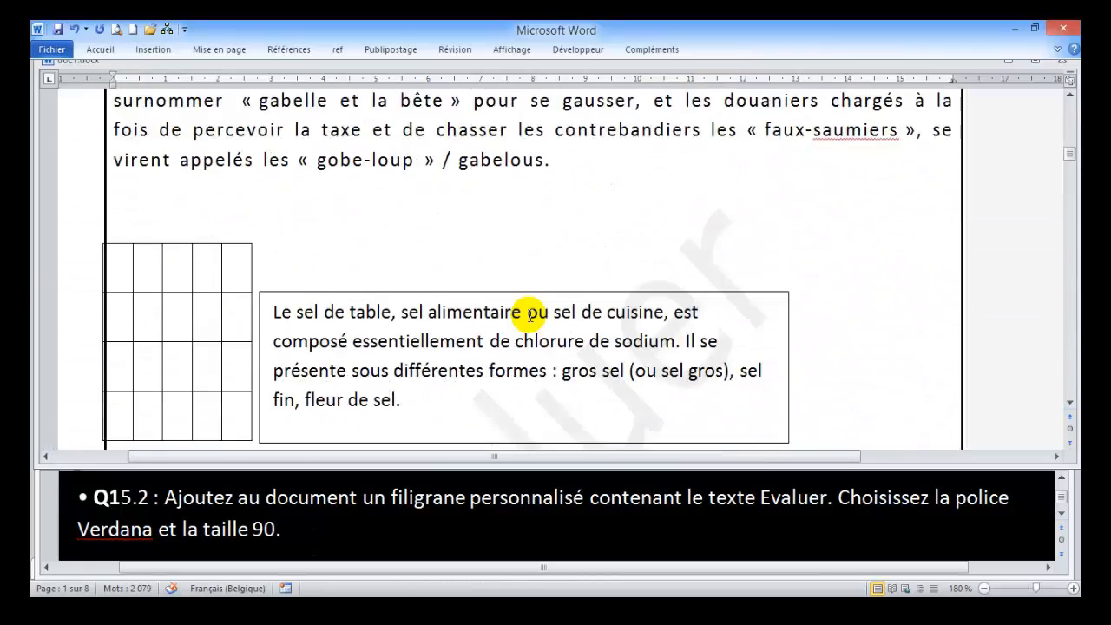
scroll(528, 315, "down", 5)
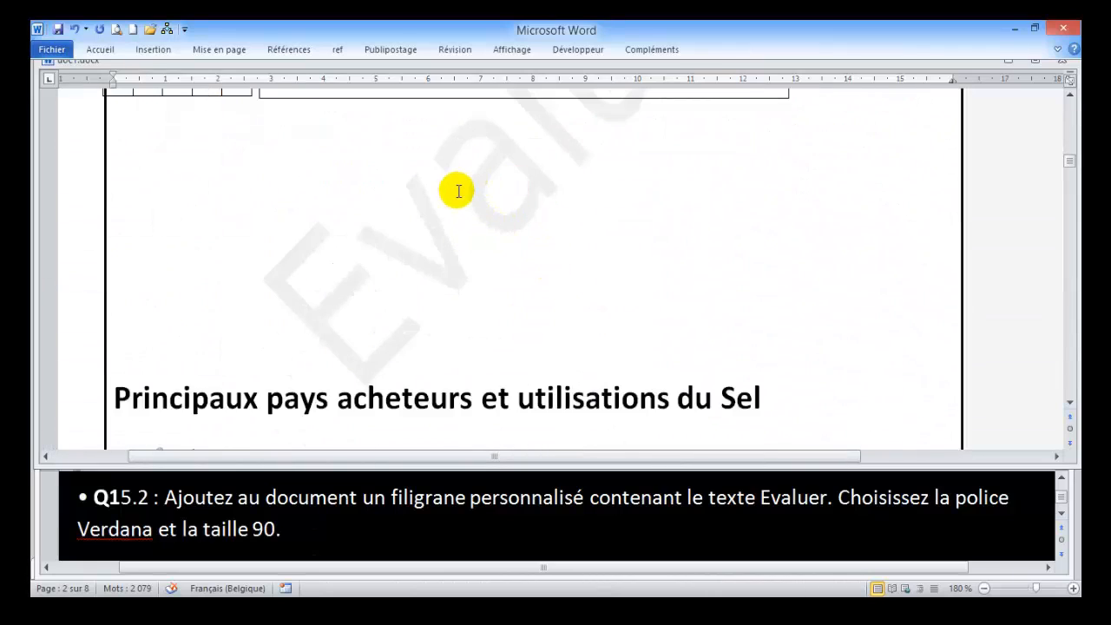
key("ctrl+z")
Return to Questions.docx and continue to question Q16.1
key("ctrl+F6")
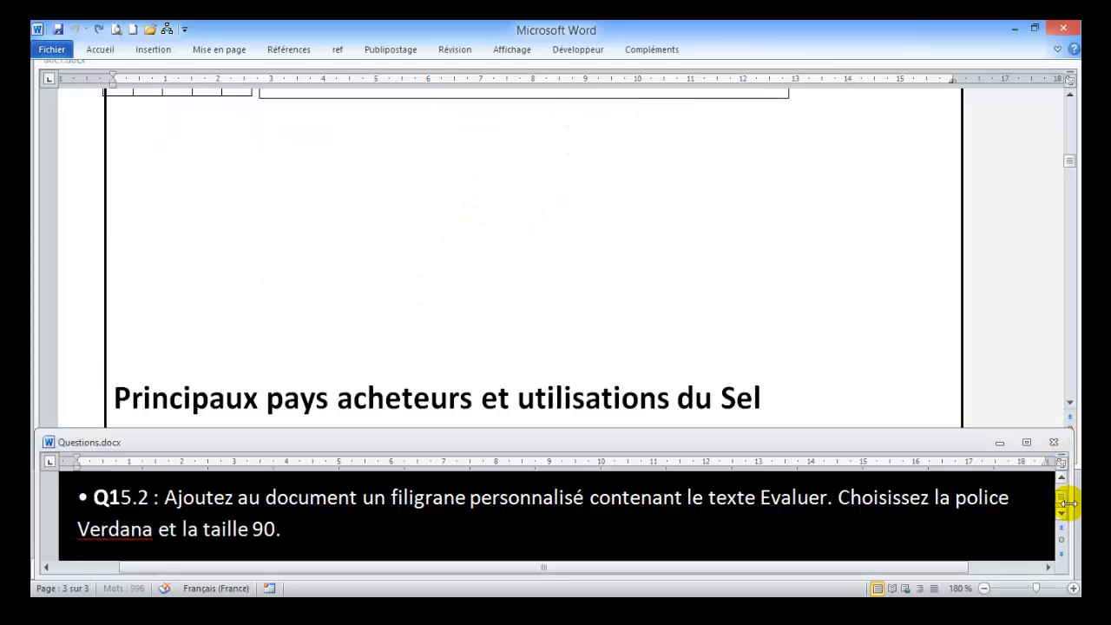
scroll(1062, 518, "down", 1)
scroll(1060, 518, "down", 3)
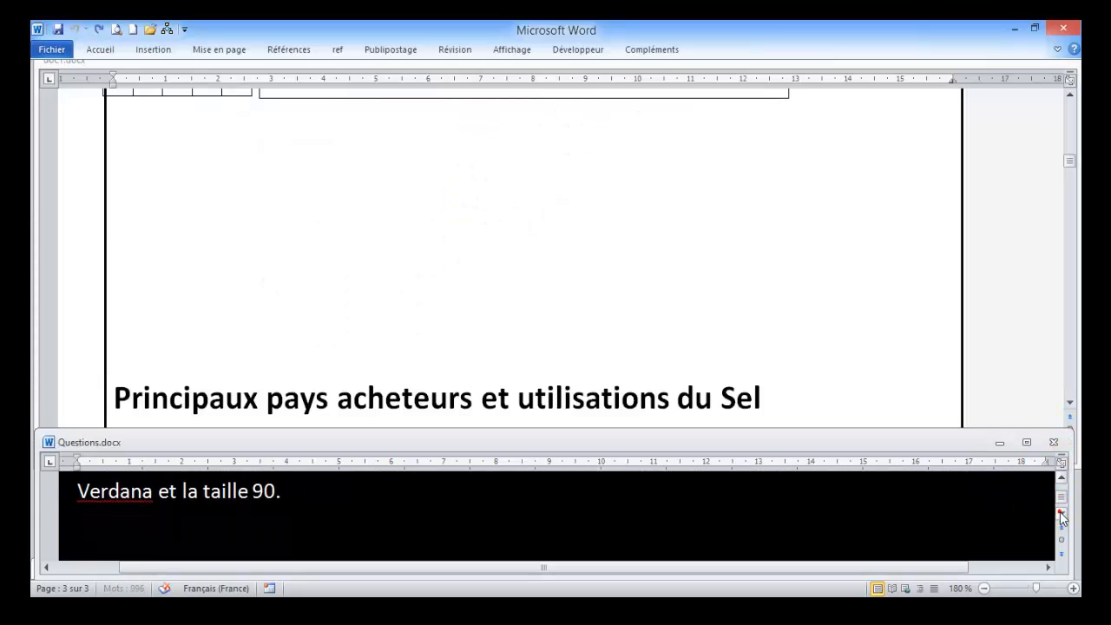
scroll(1060, 518, "down", 1)
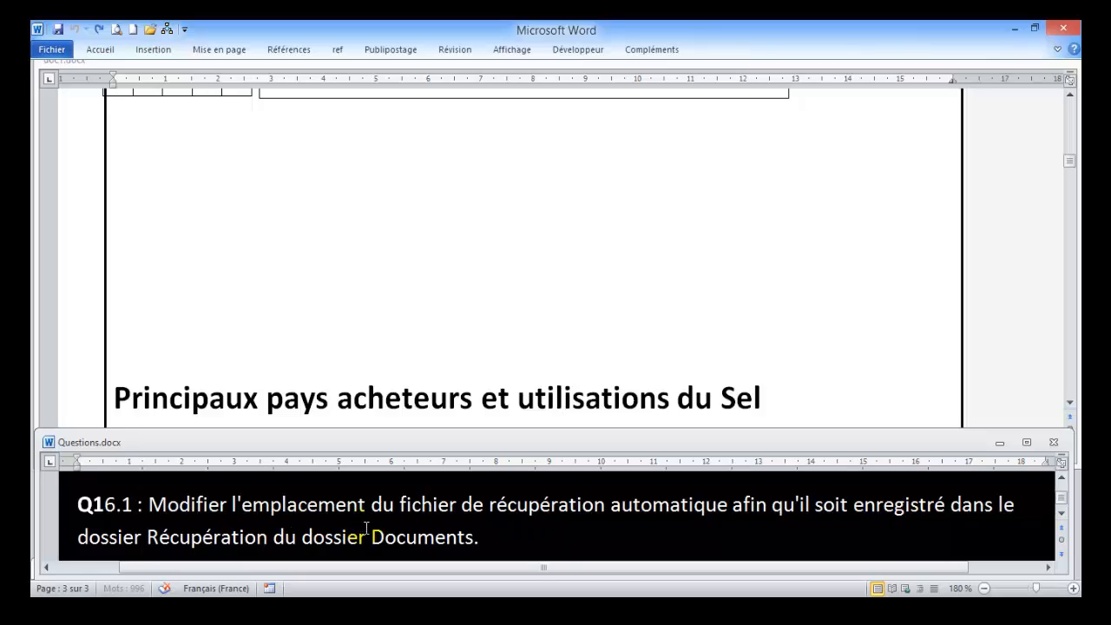
Set the AutoRecover file location to the second Documents folder in the Documents library and apply the Word options
left_click(52, 50)
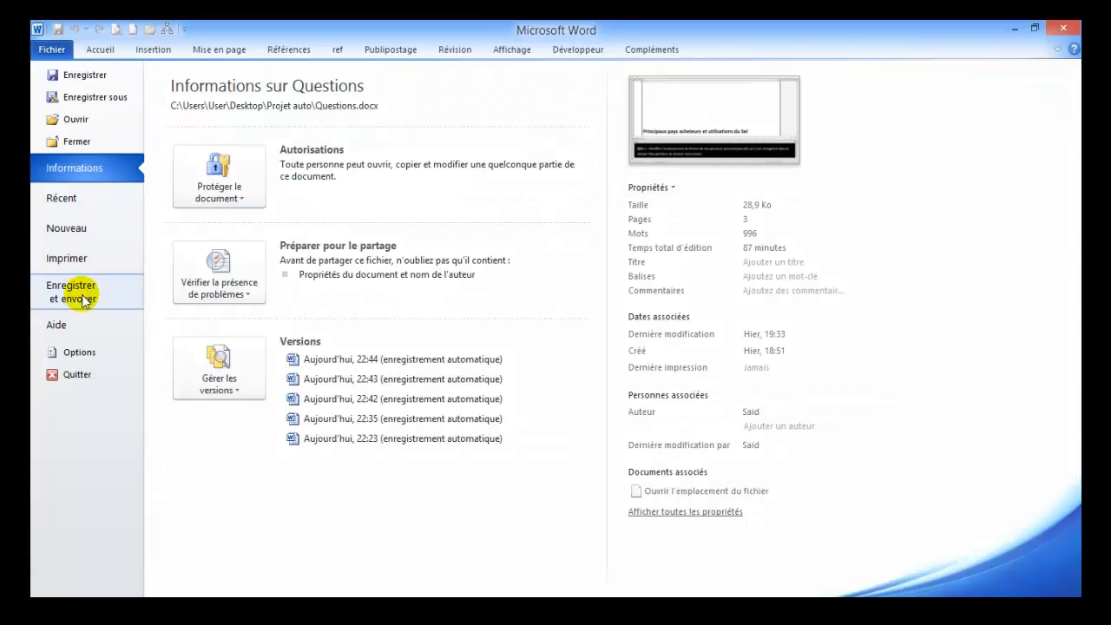
left_click(79, 351)
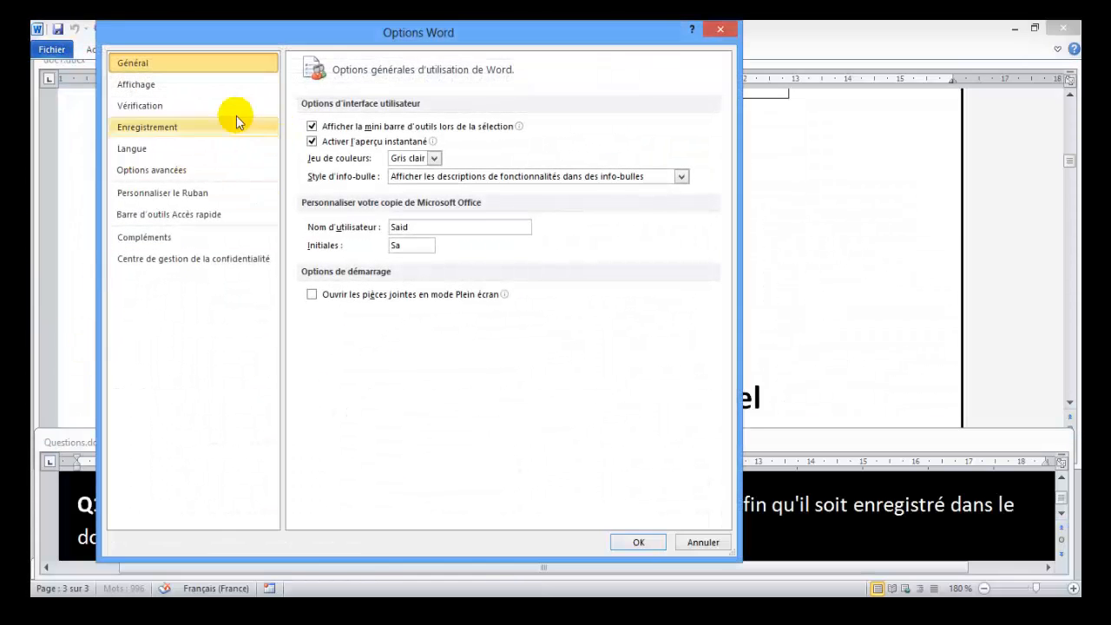
left_click(164, 132)
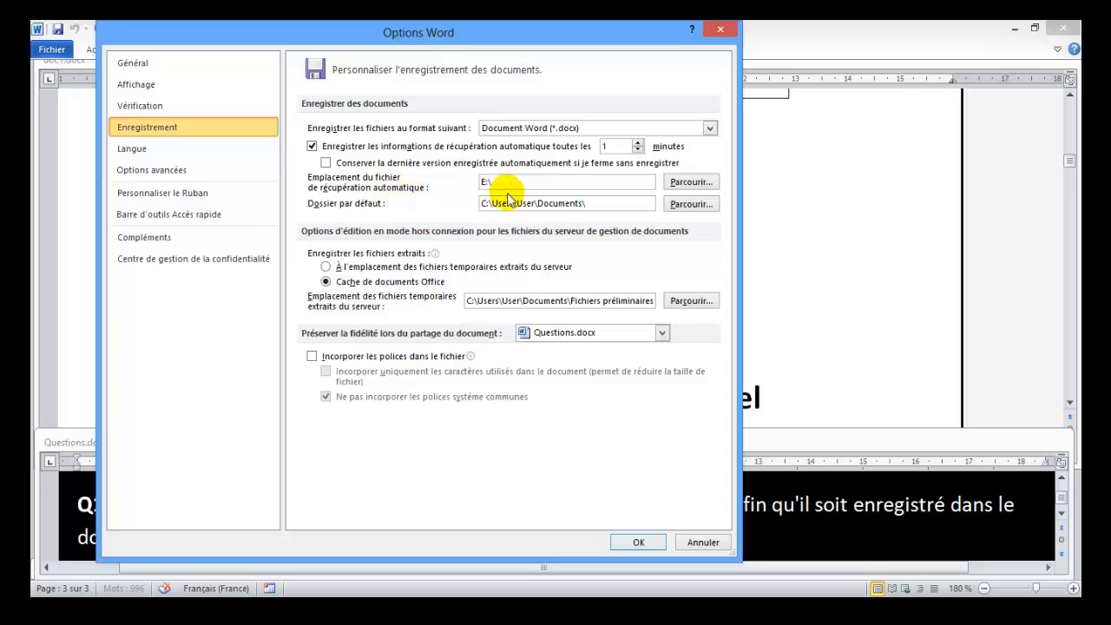
left_click(679, 185)
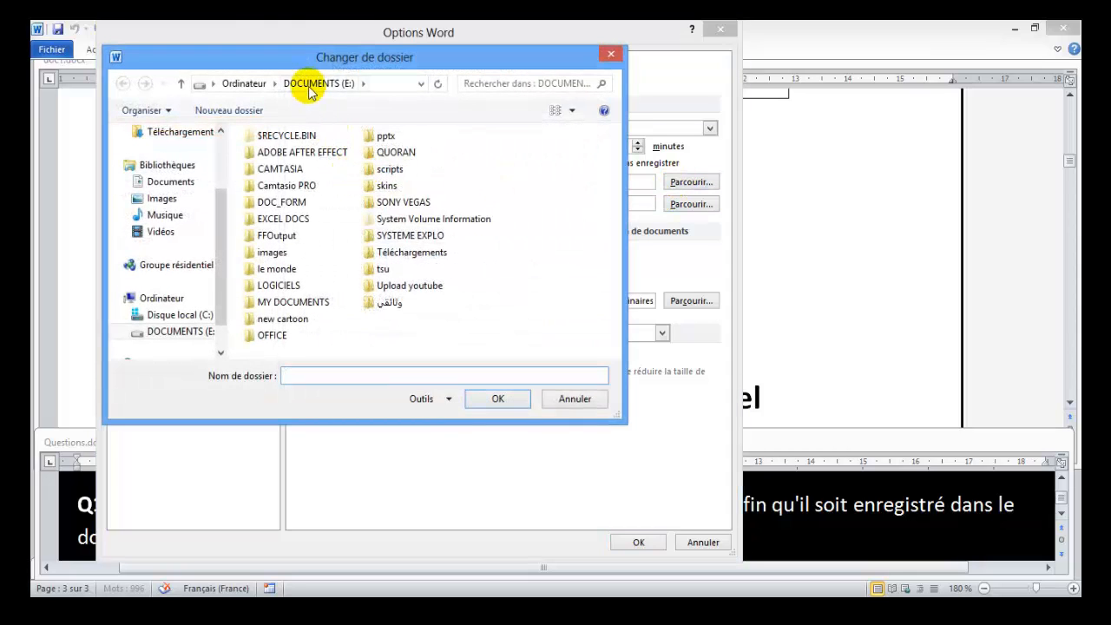
left_click(178, 183)
left_click(150, 217)
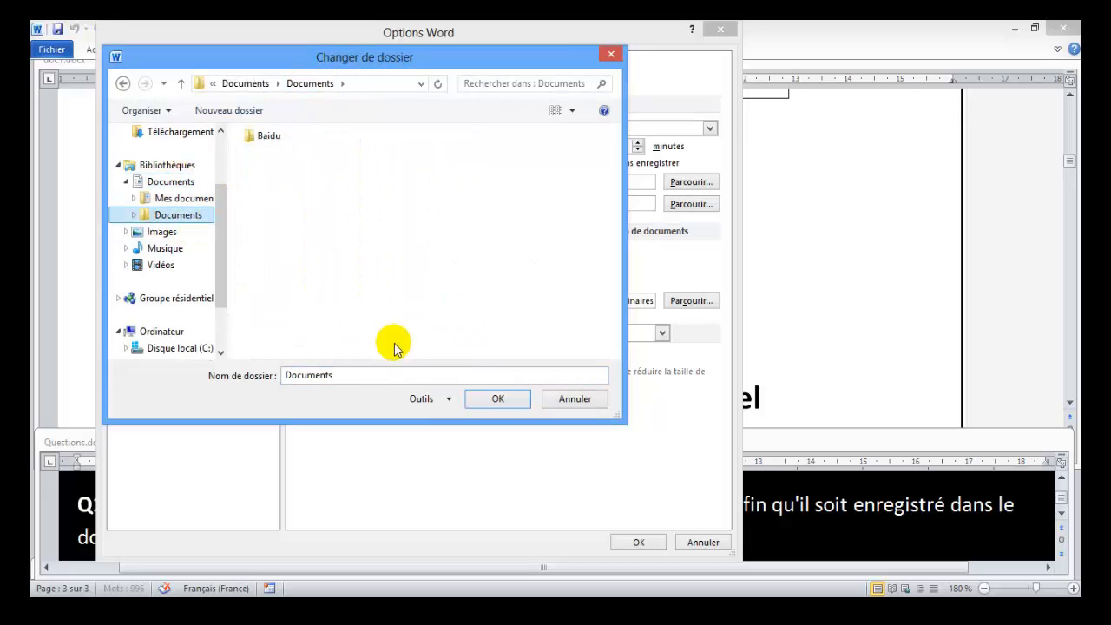
left_click(484, 399)
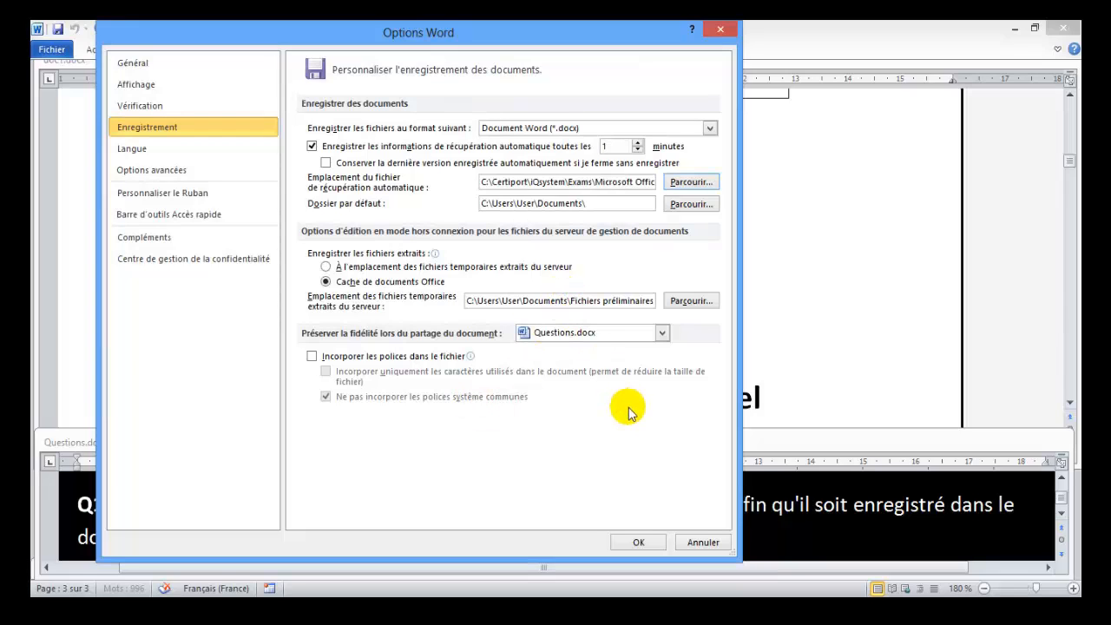
left_click(638, 541)
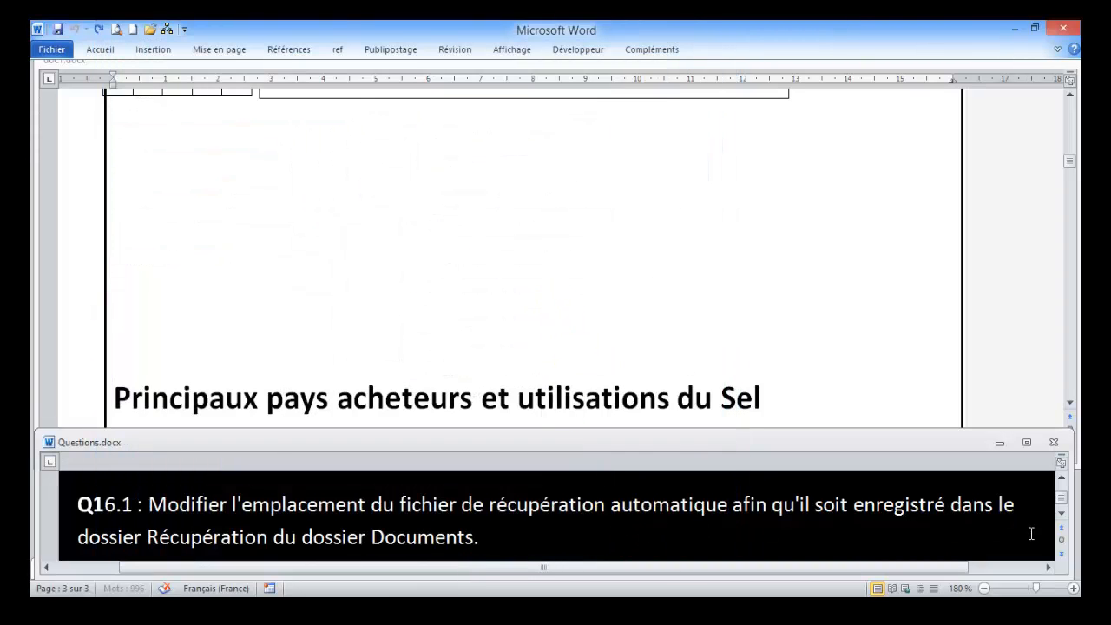
For question Q17.1, insert the predefined footer Blocs superposés (page impaire) in doc1.docx
left_click(1061, 513)
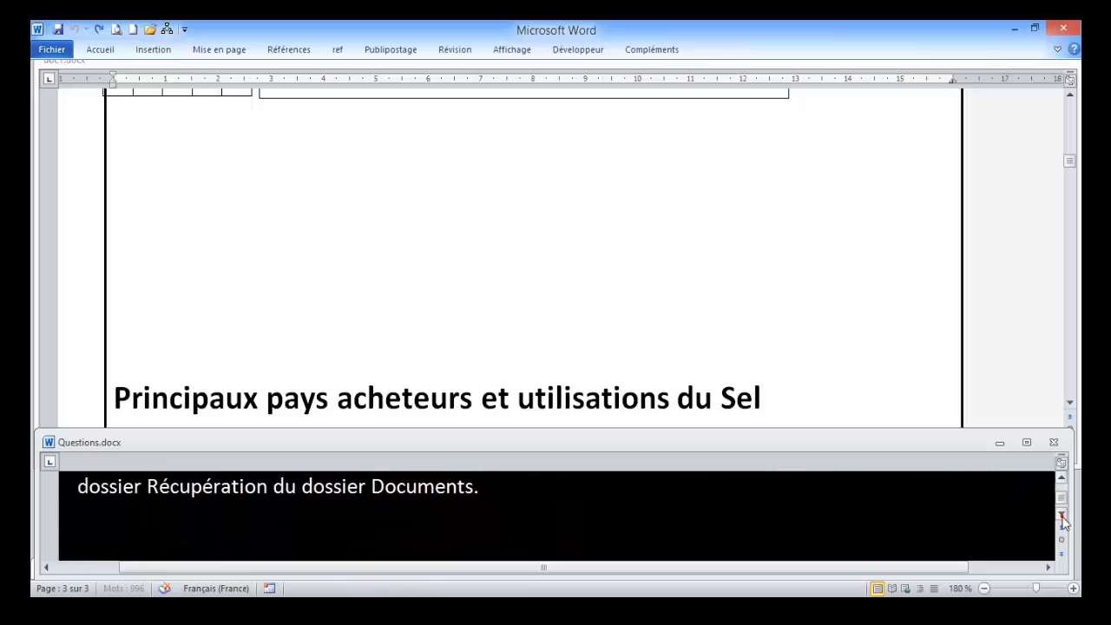
left_click(1061, 513)
left_click(1061, 514)
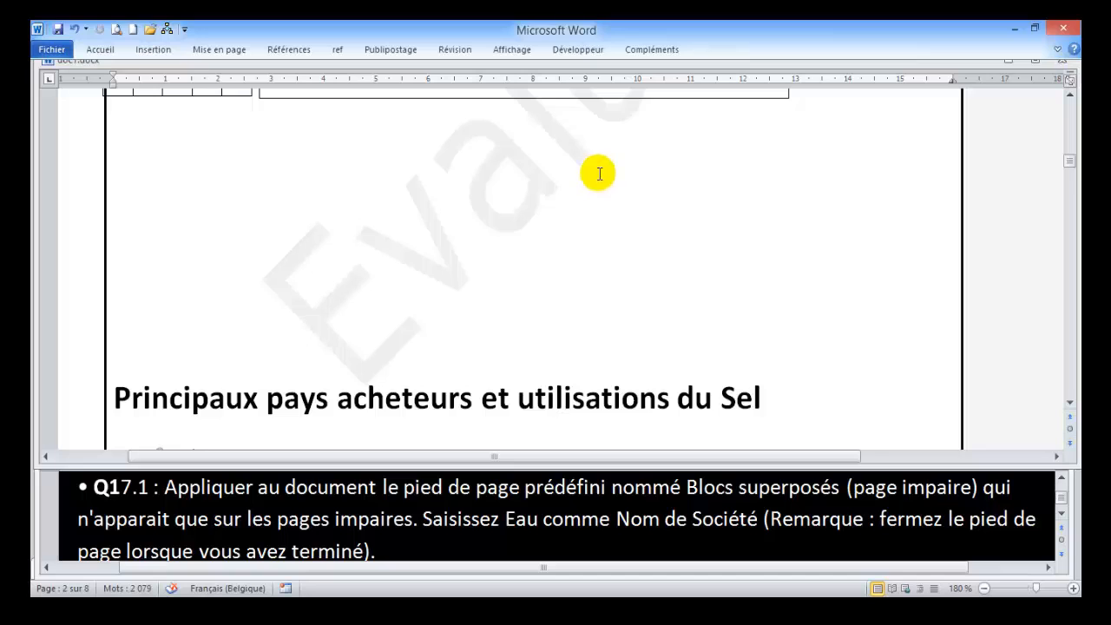
left_click(167, 50)
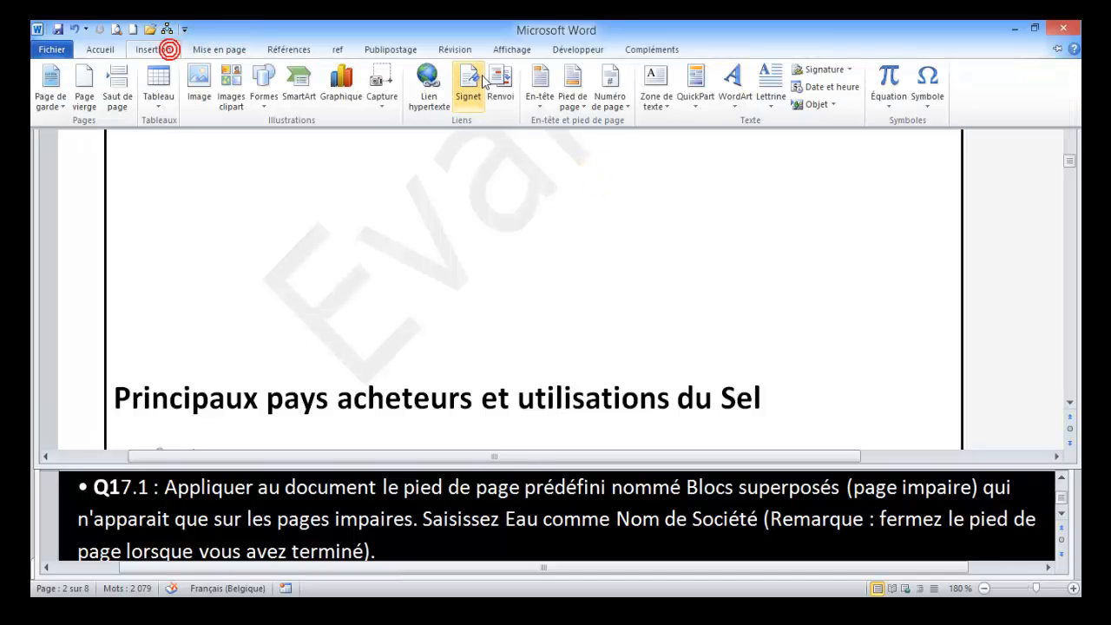
left_click(587, 110)
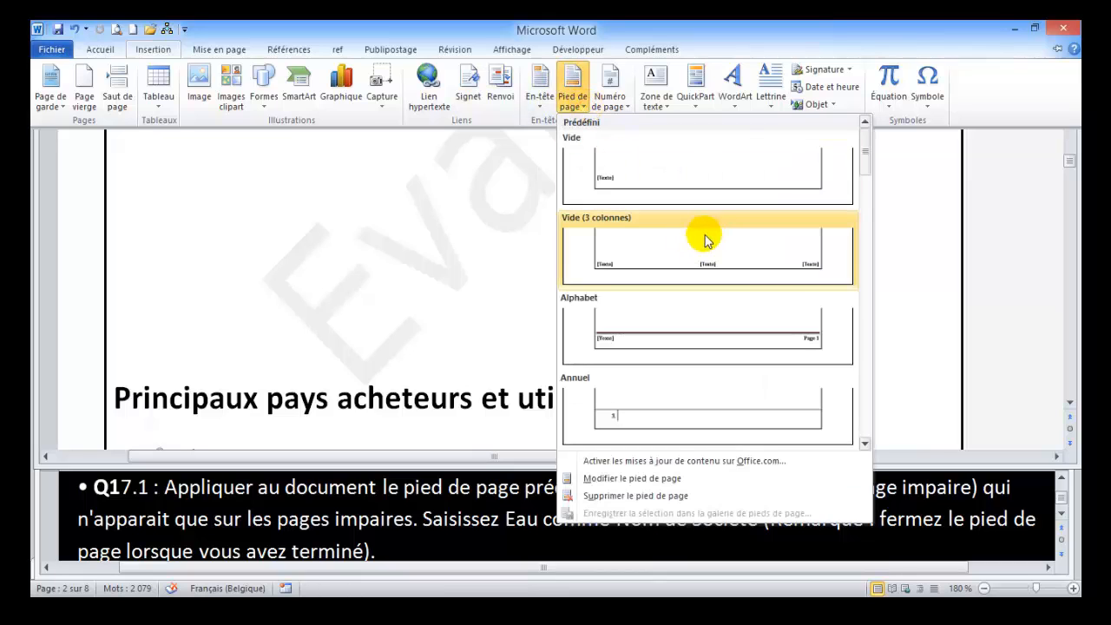
left_click(865, 444)
left_click(865, 445)
left_click(865, 444)
left_click(864, 443)
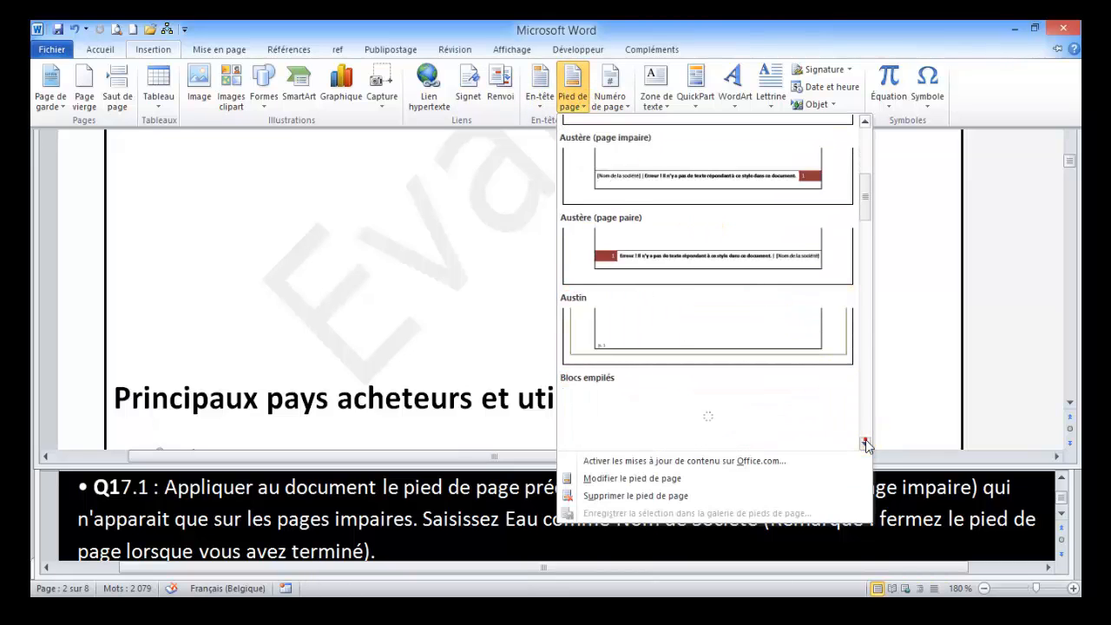
left_click(865, 443)
left_click(864, 443)
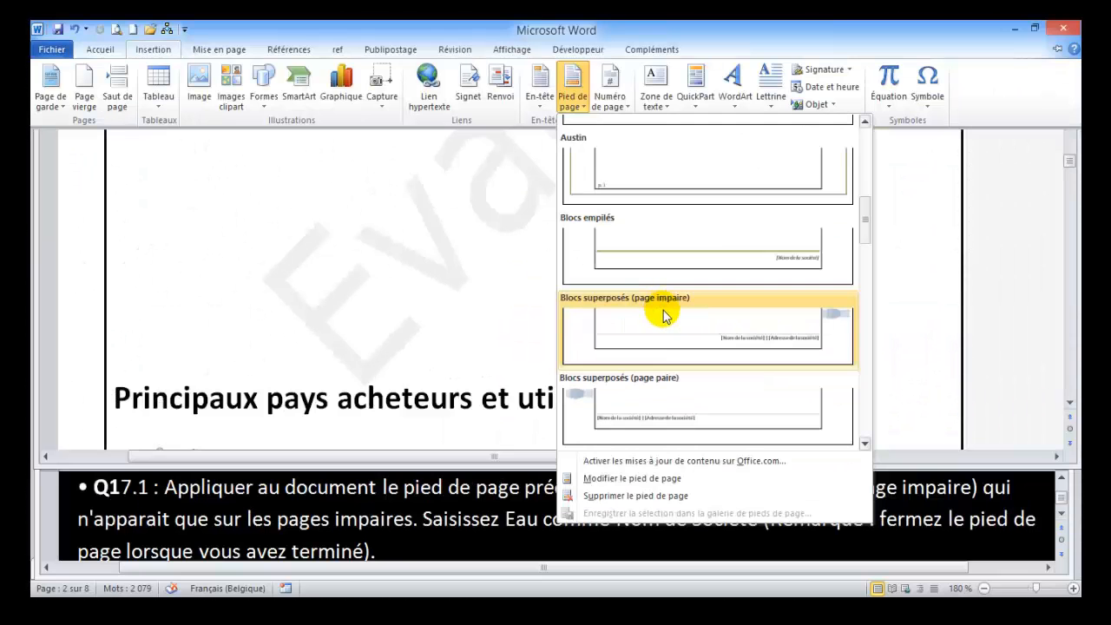
left_click(663, 316)
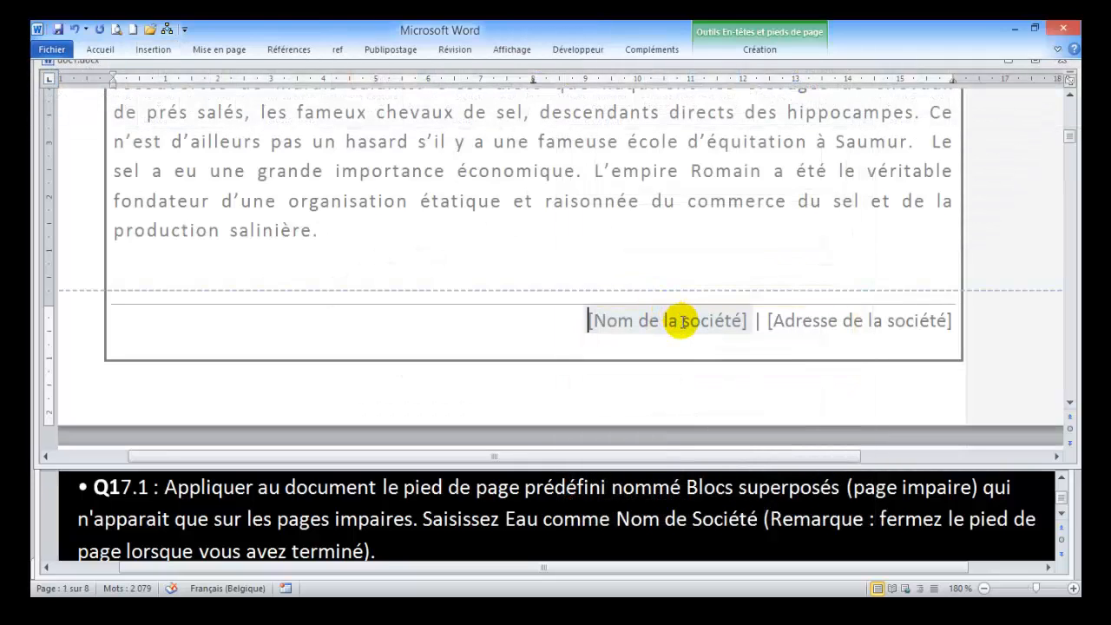
Enter Eau as the footer's company name and enable different odd and even pages, closing the footer when done
left_click(683, 322)
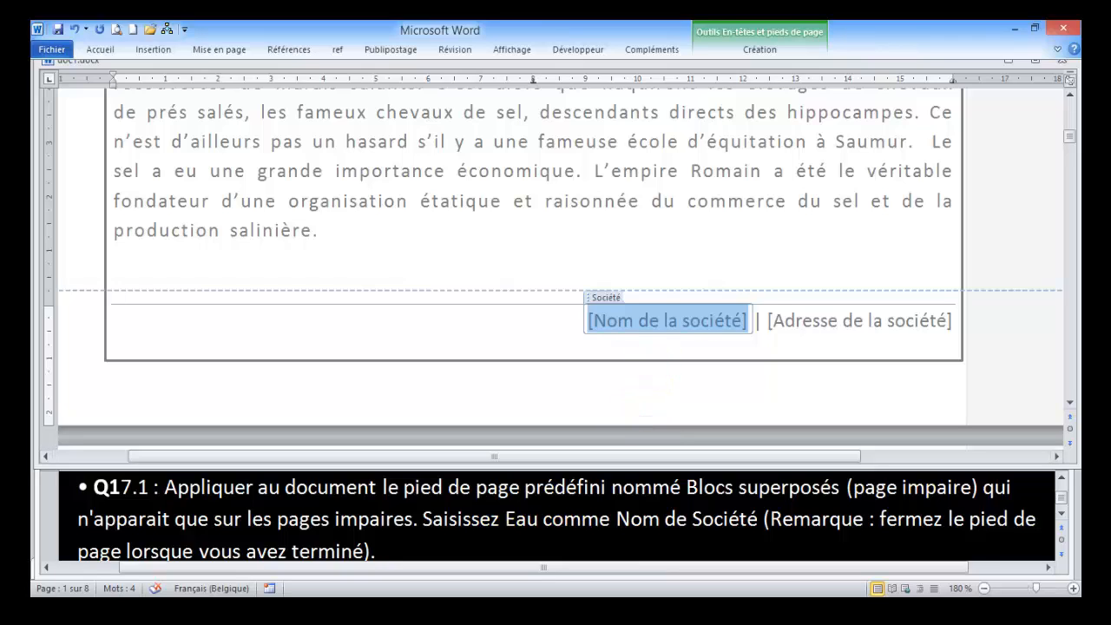
type("Eau")
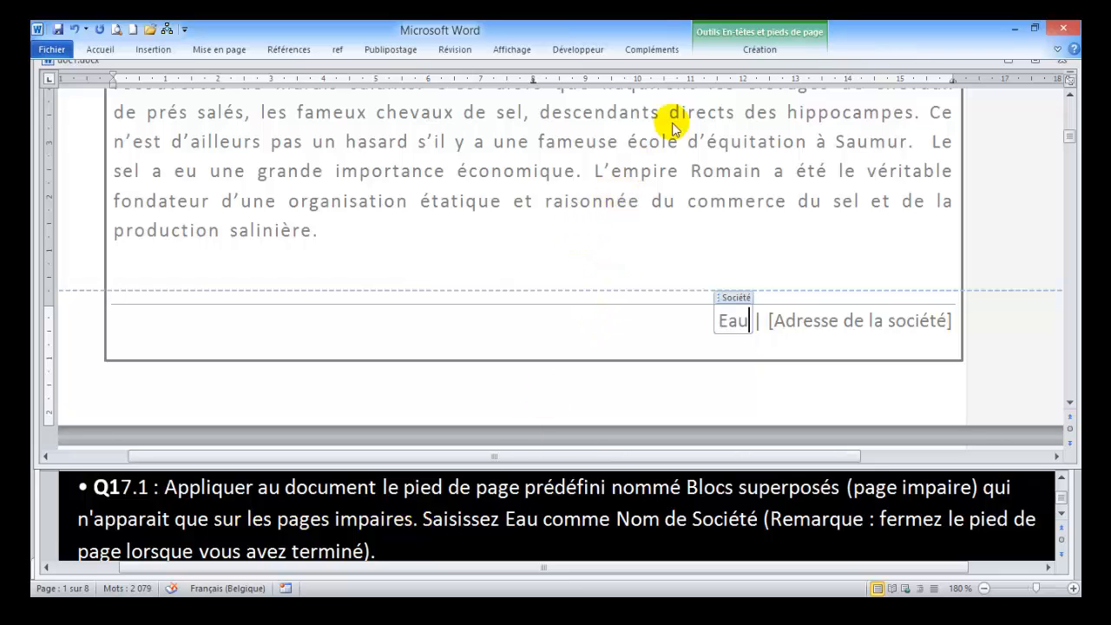
left_click(727, 49)
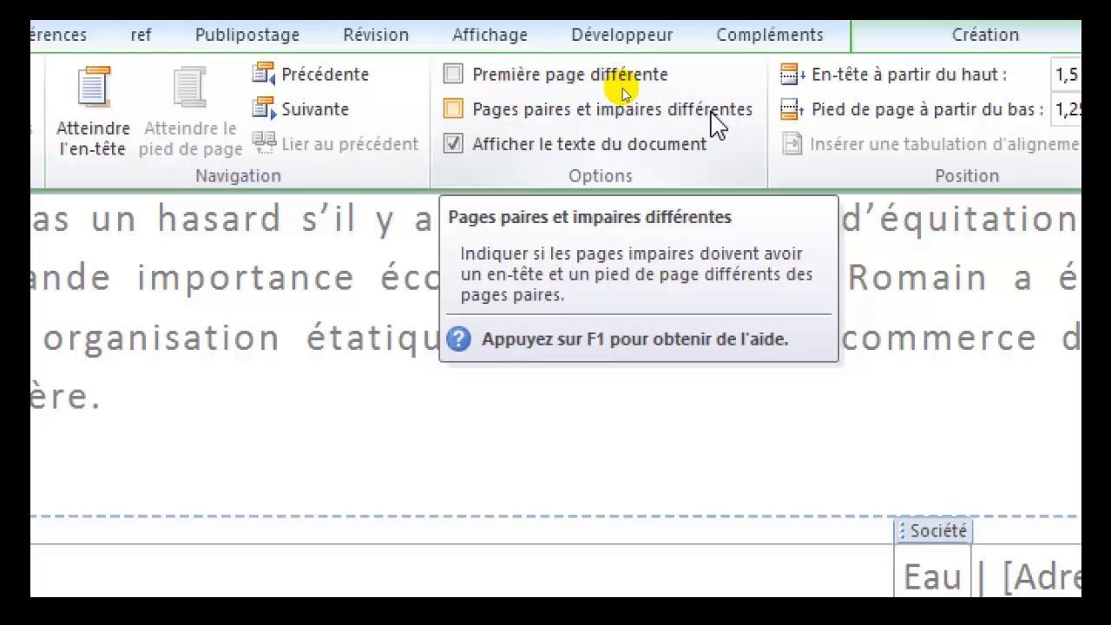
left_click(453, 111)
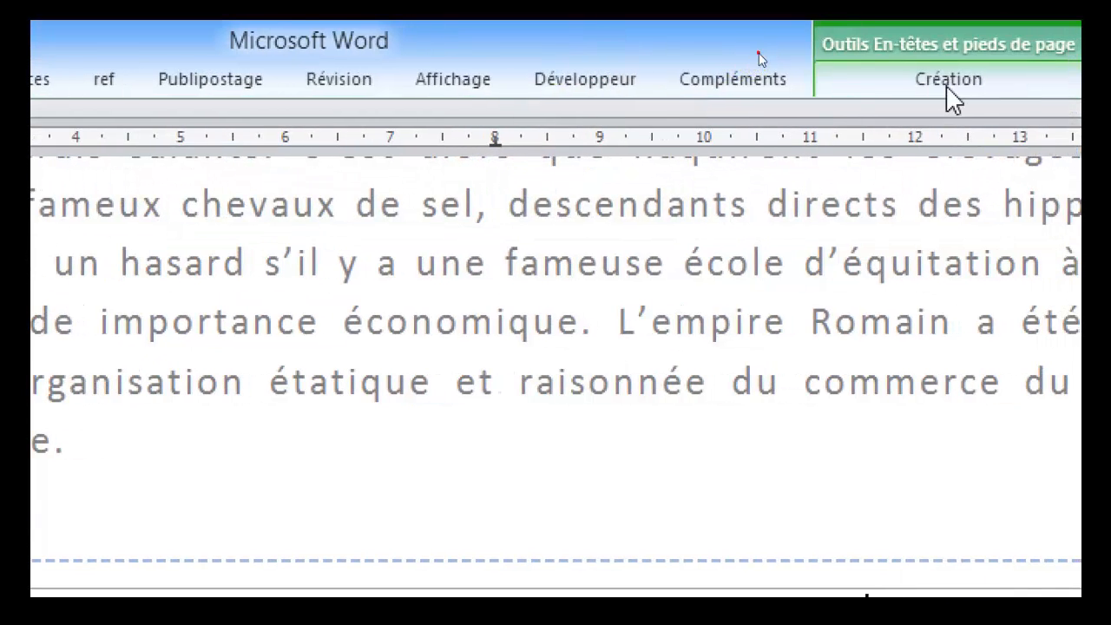
left_click(947, 88)
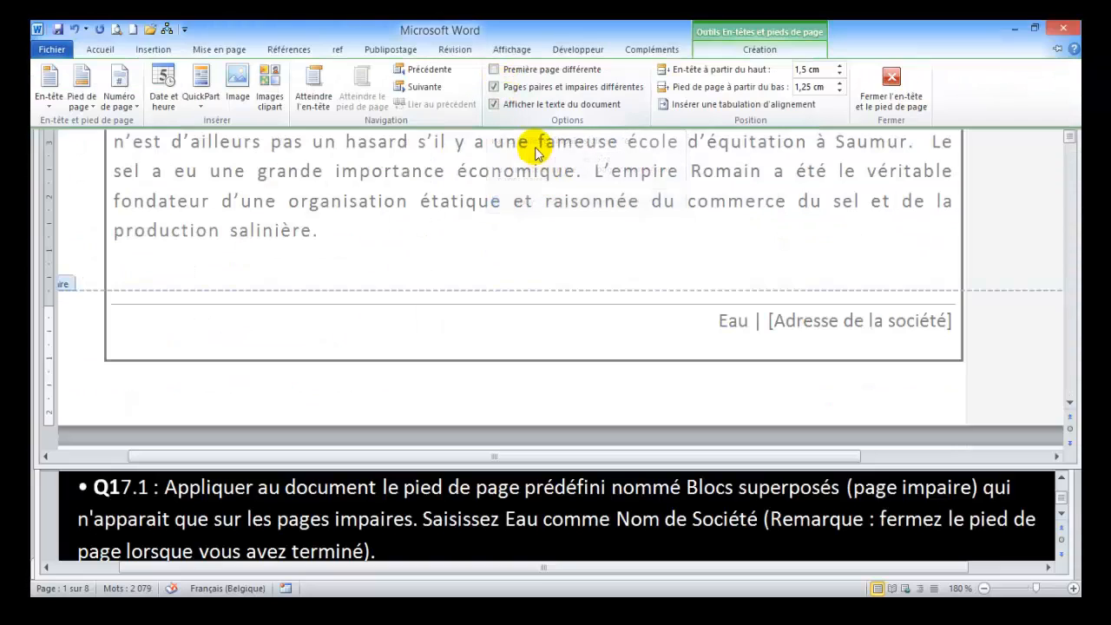
double_click(776, 280)
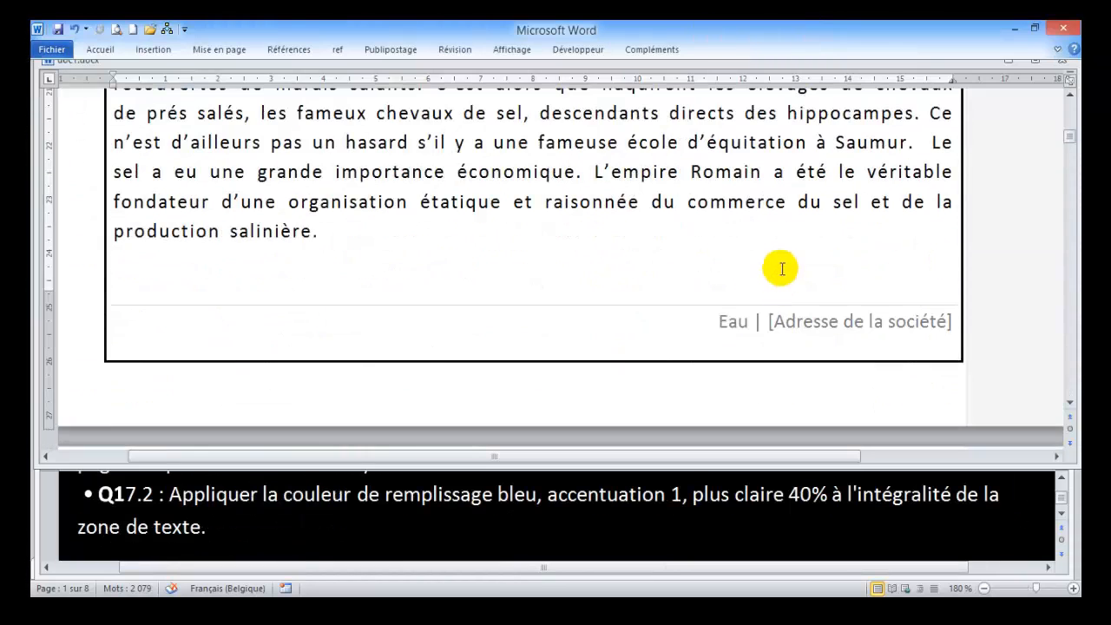
Fill the whole text box about table salt beside the empty table on page 2 with blue, accent 1, lighter 40%
scroll(781, 269, "up", 3)
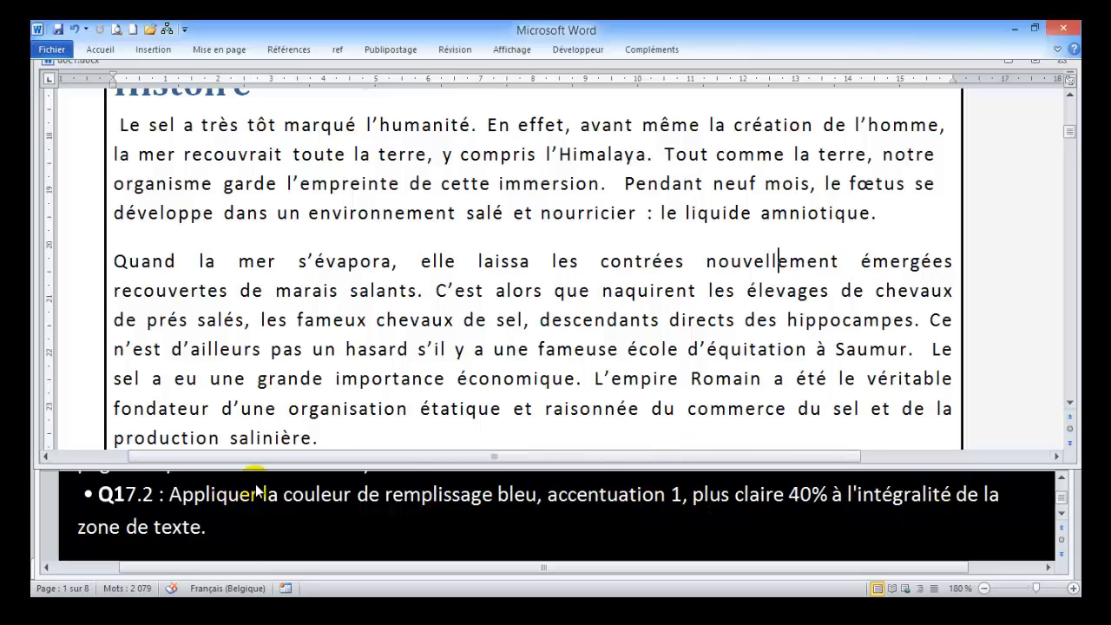
left_click_drag(1069, 130, 1073, 156)
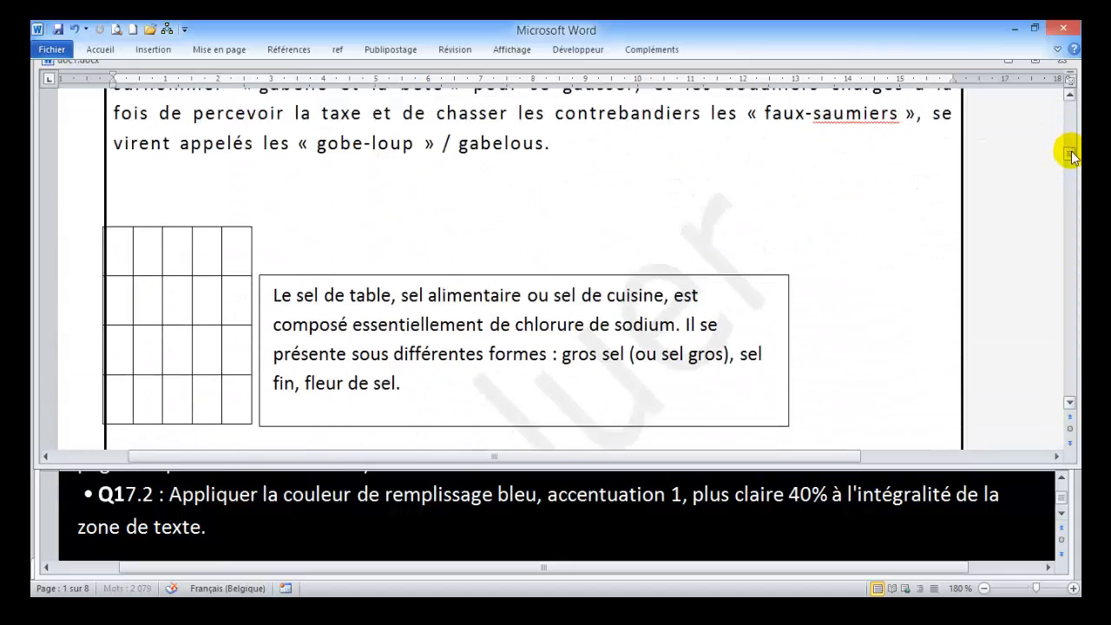
left_click(540, 276)
left_click(553, 354)
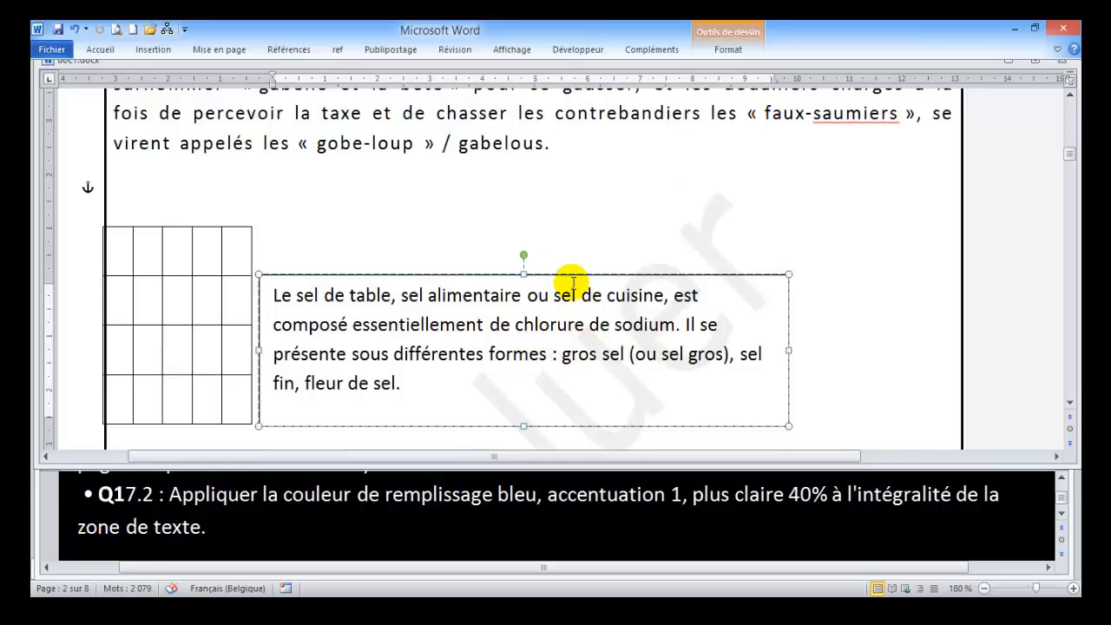
left_click(566, 275)
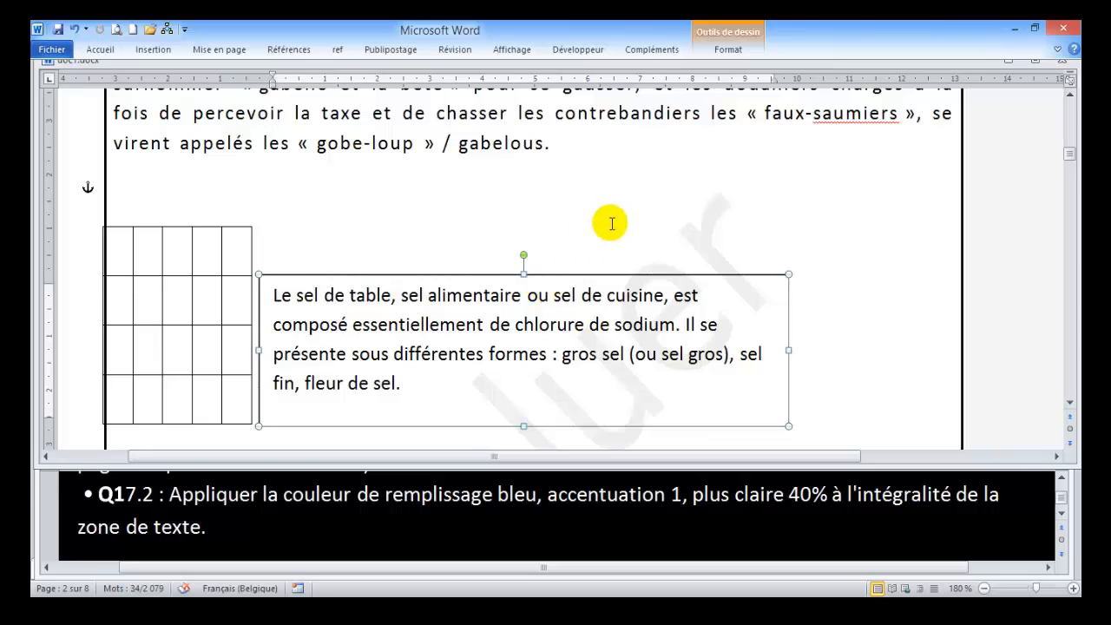
left_click(720, 52)
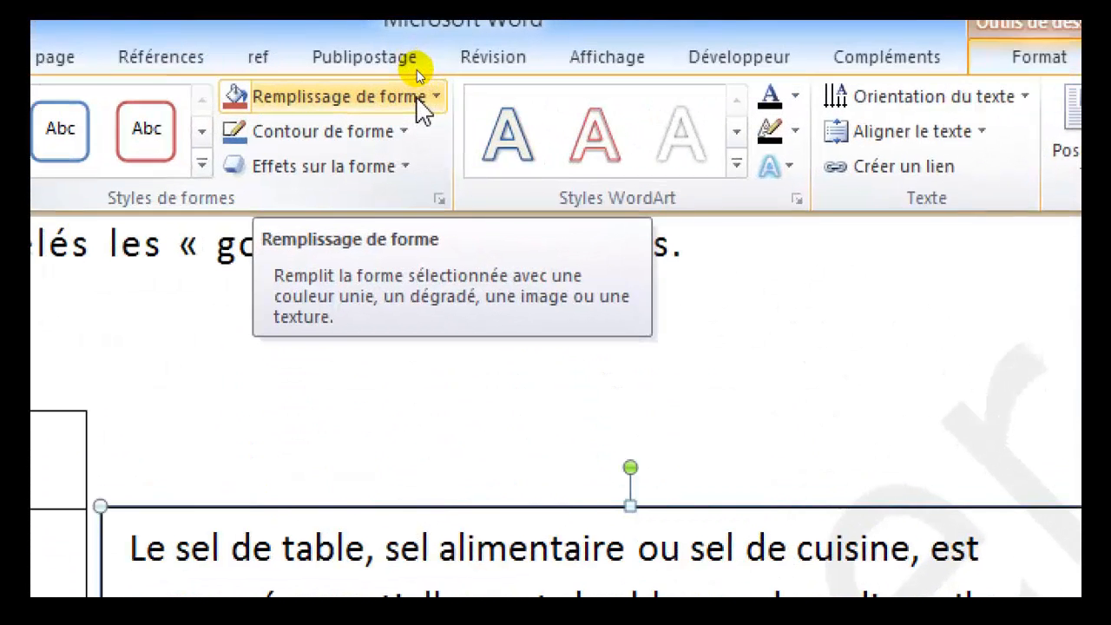
left_click(434, 108)
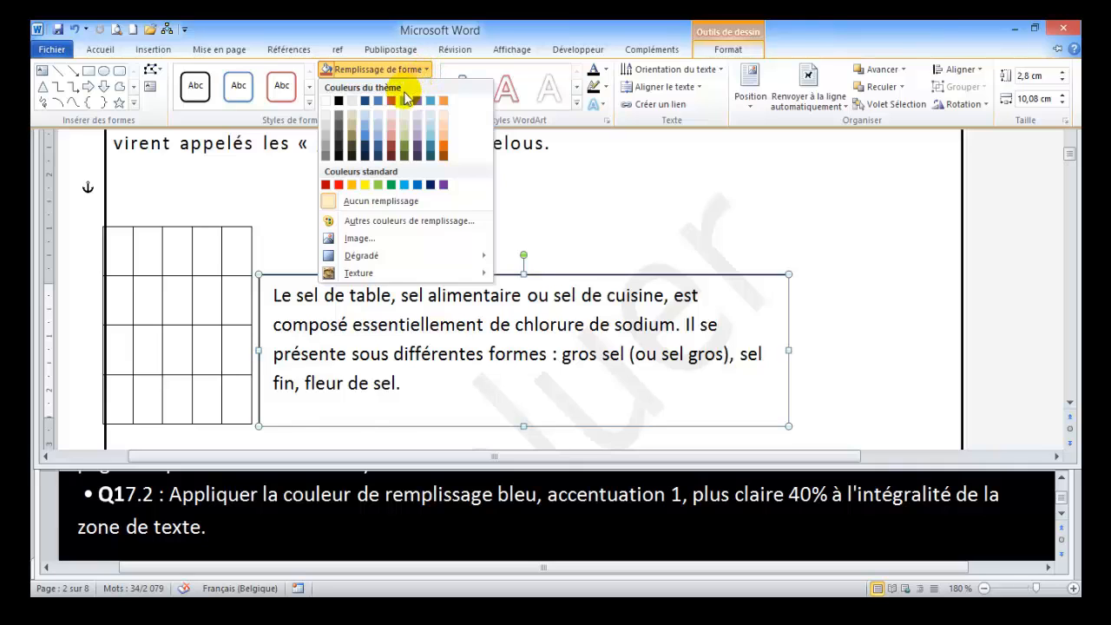
left_click(377, 135)
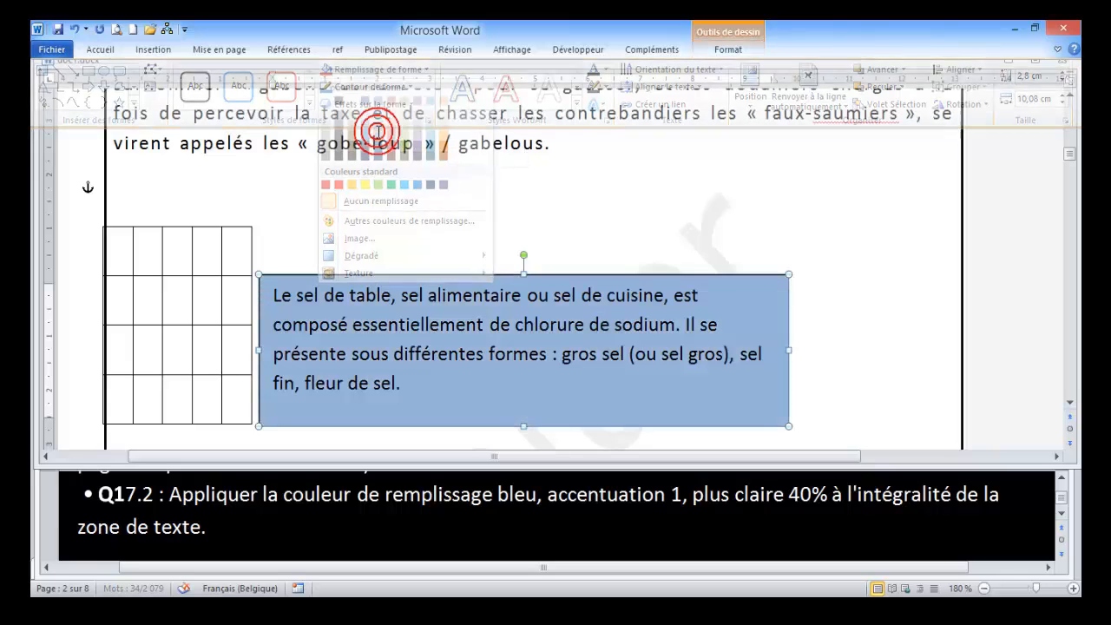
left_click(870, 280)
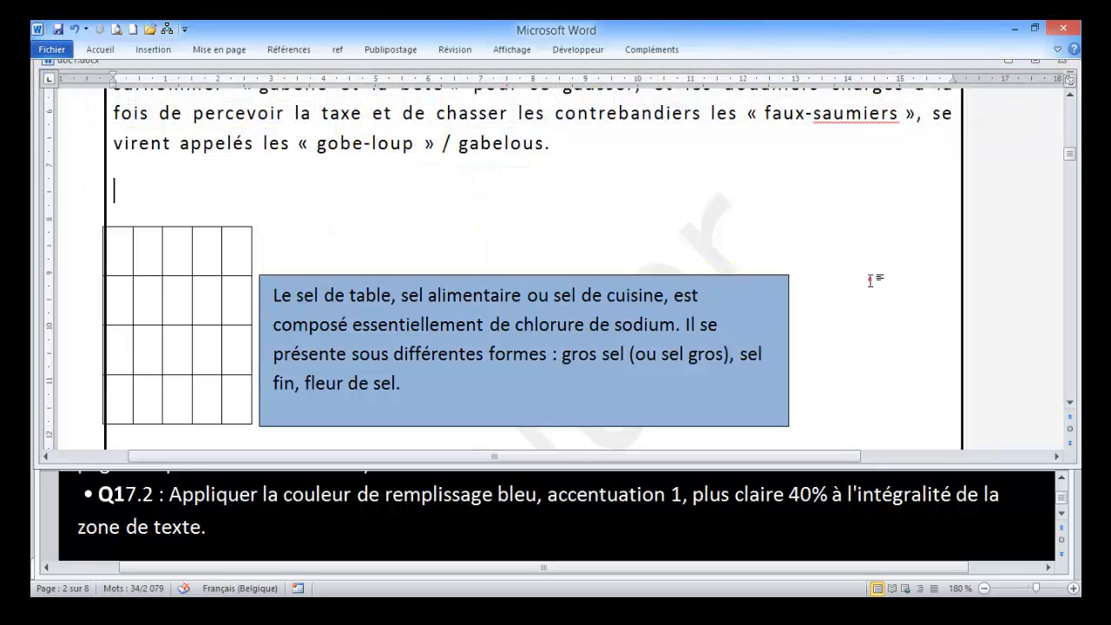
For question Q18.1, display the navigation pane with the headings of doc1.docx
left_click(1058, 514)
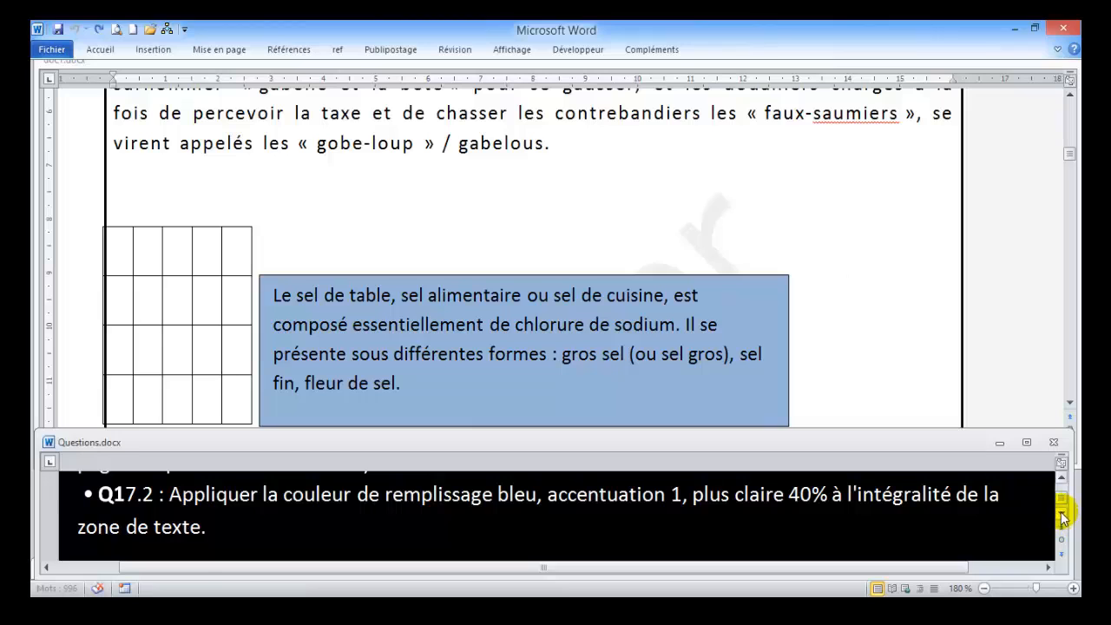
left_click(1060, 515)
left_click(1060, 514)
left_click(1060, 515)
left_click(1060, 514)
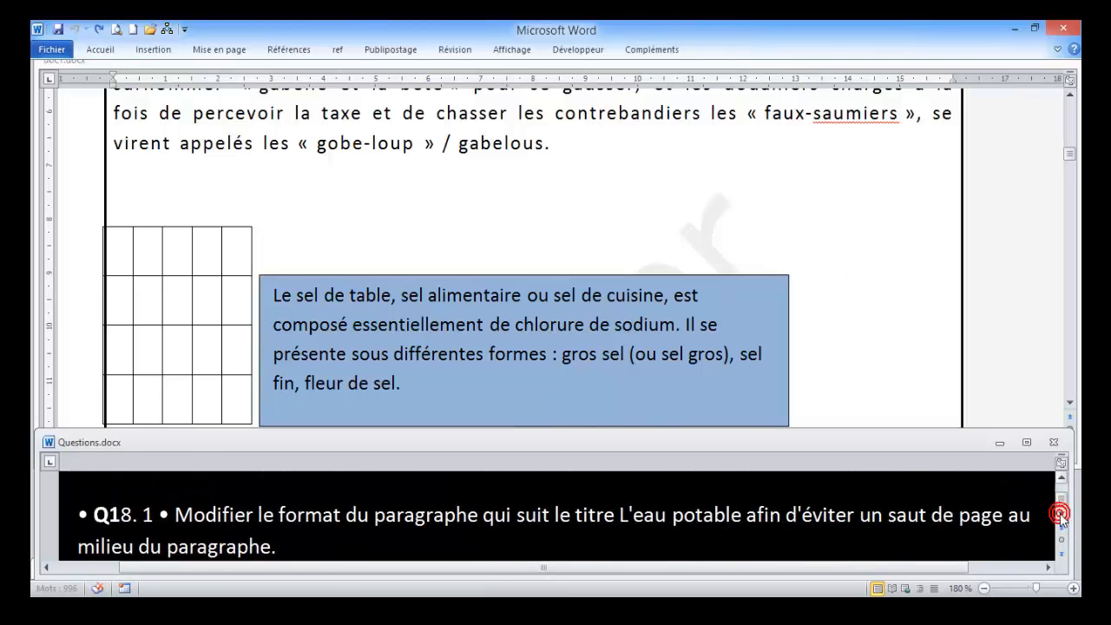
left_click(1059, 515)
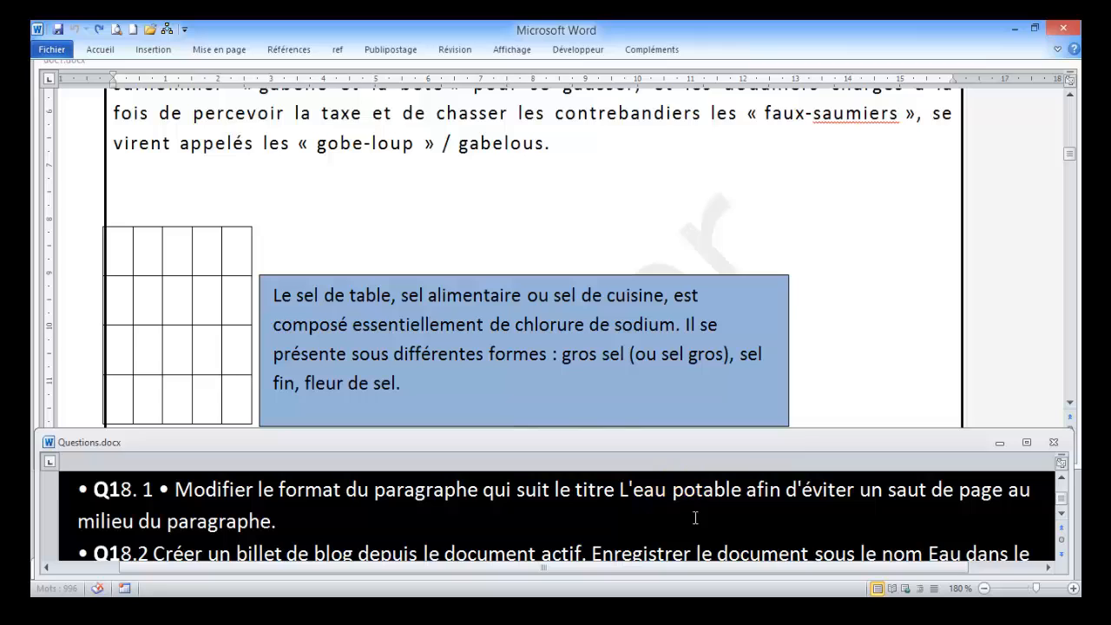
left_click(509, 50)
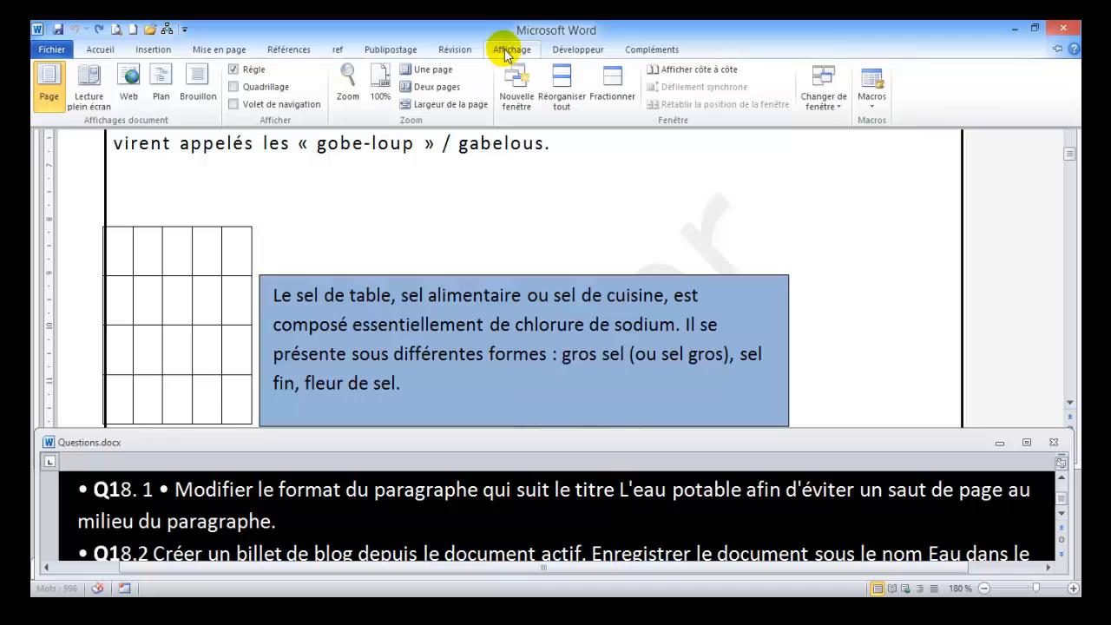
left_click(495, 165)
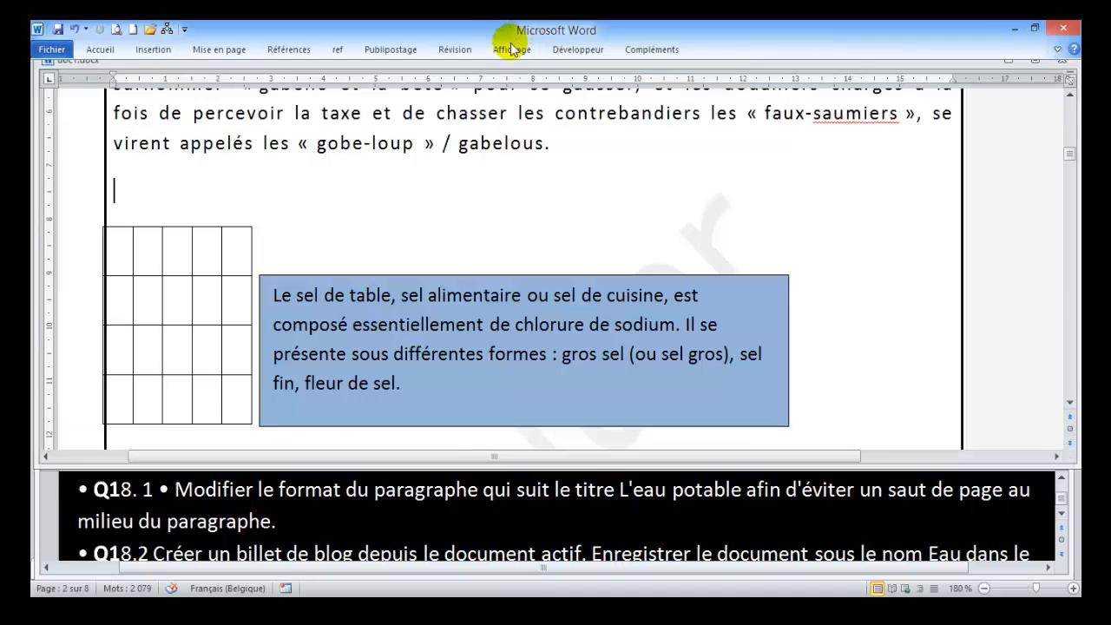
left_click(508, 48)
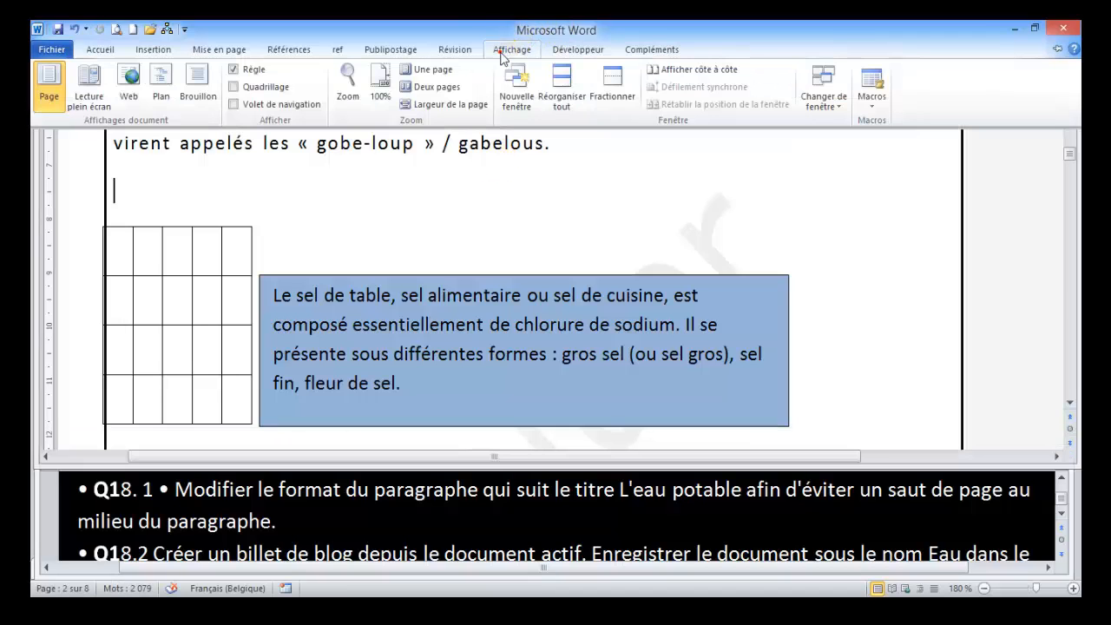
left_click(234, 104)
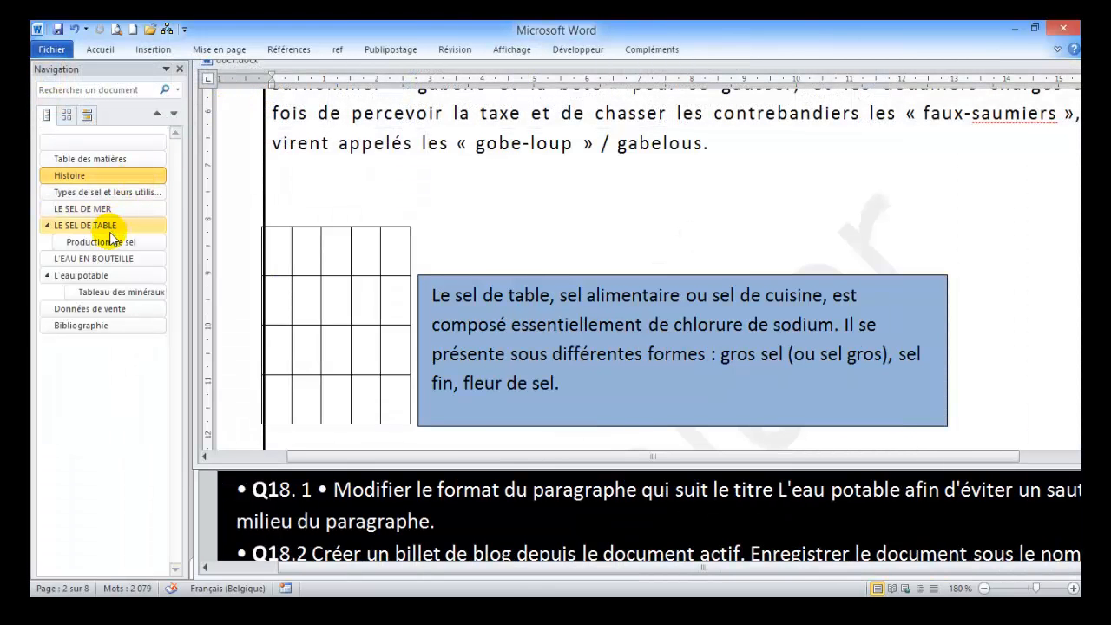
Go to the heading L'eau potable and examine how the paragraph below it runs across the page break
left_click(109, 283)
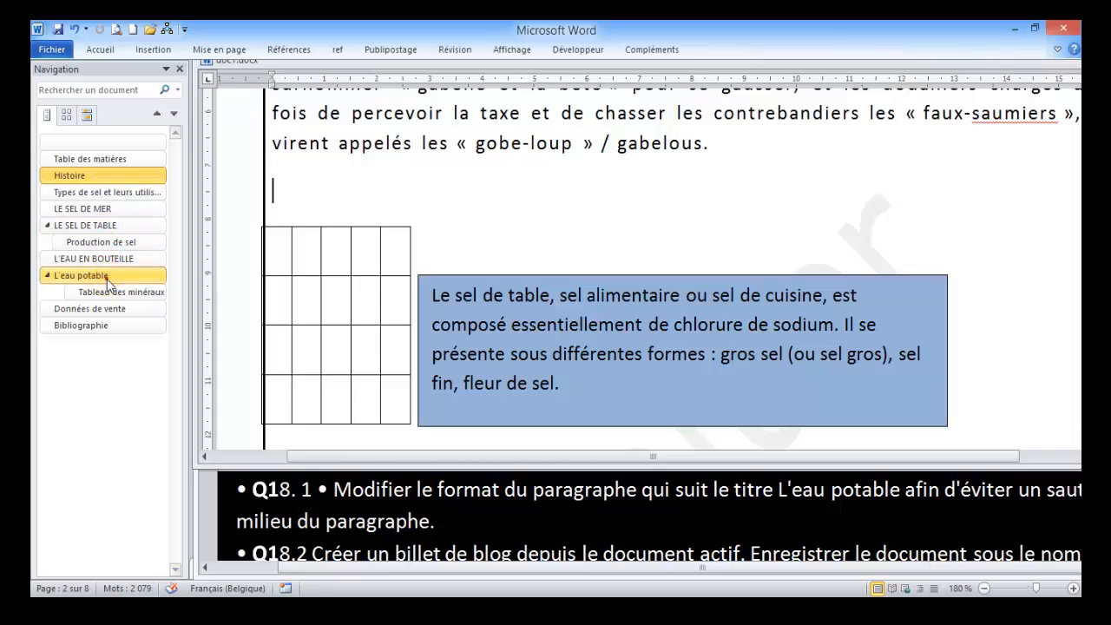
scroll(415, 260, "down", 4)
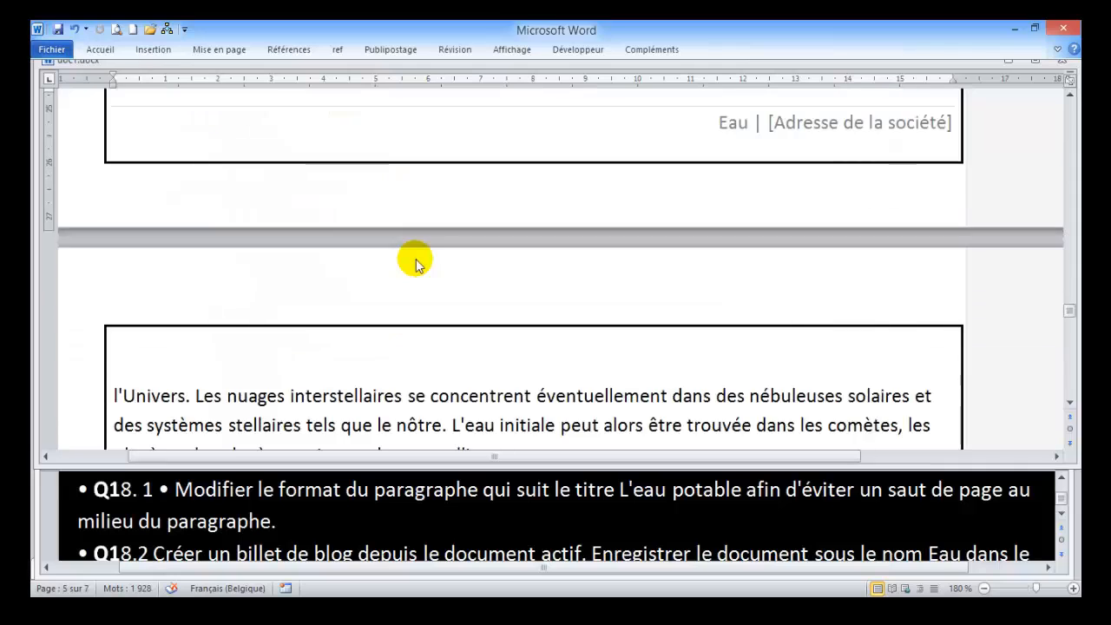
scroll(414, 261, "up", 4)
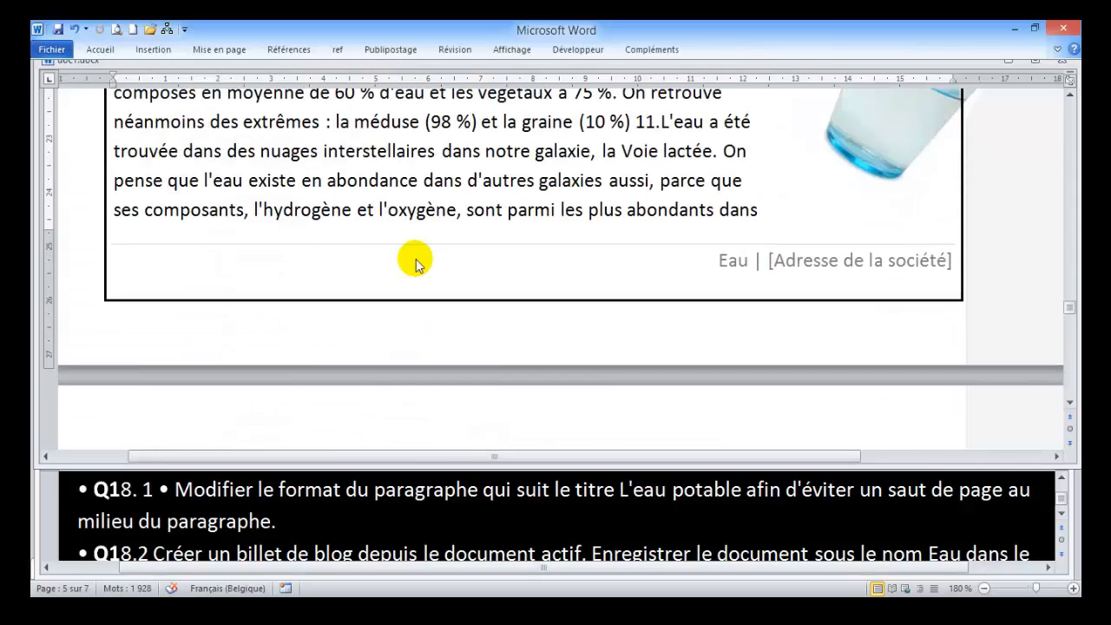
scroll(417, 258, "up", 1)
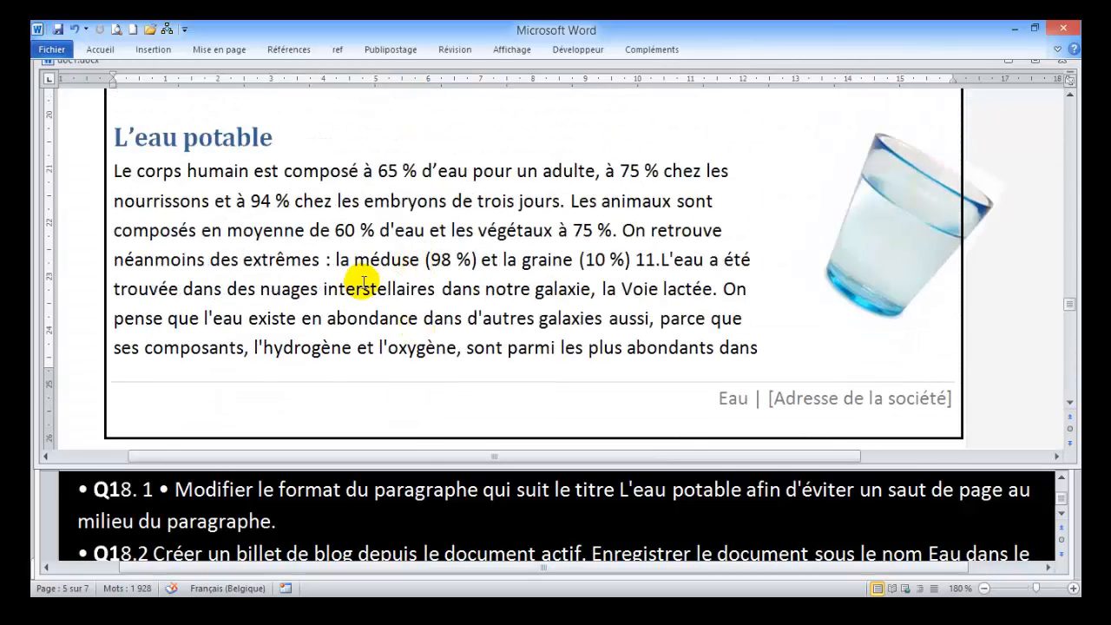
scroll(295, 234, "down", 3)
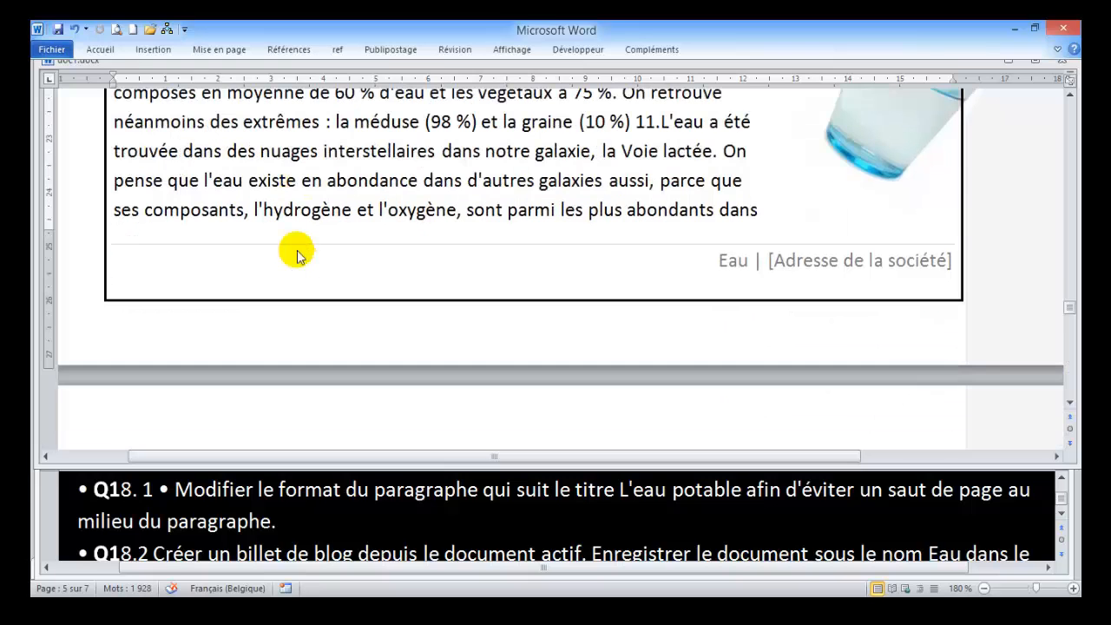
scroll(298, 248, "up", 2)
scroll(278, 217, "up", 1)
scroll(372, 249, "down", 1)
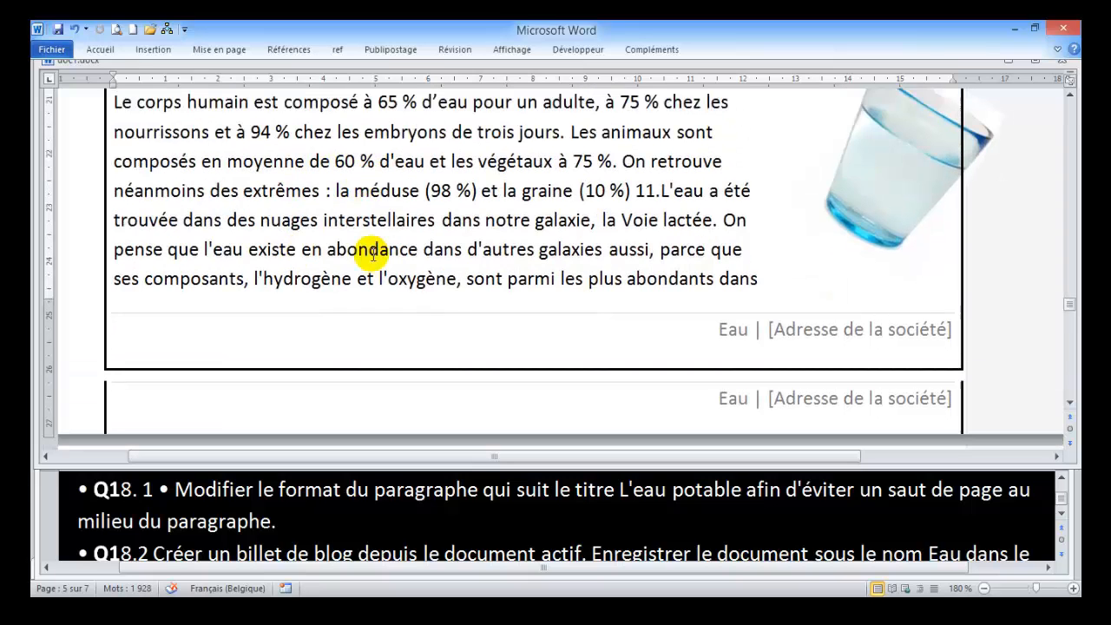
scroll(373, 251, "down", 5)
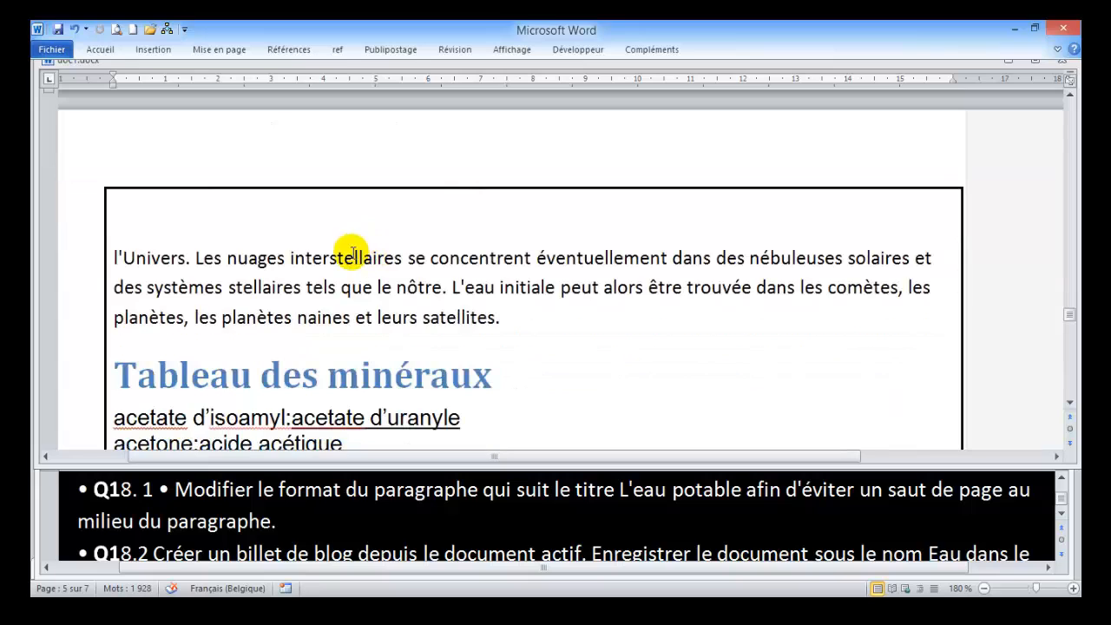
scroll(371, 286, "up", 4)
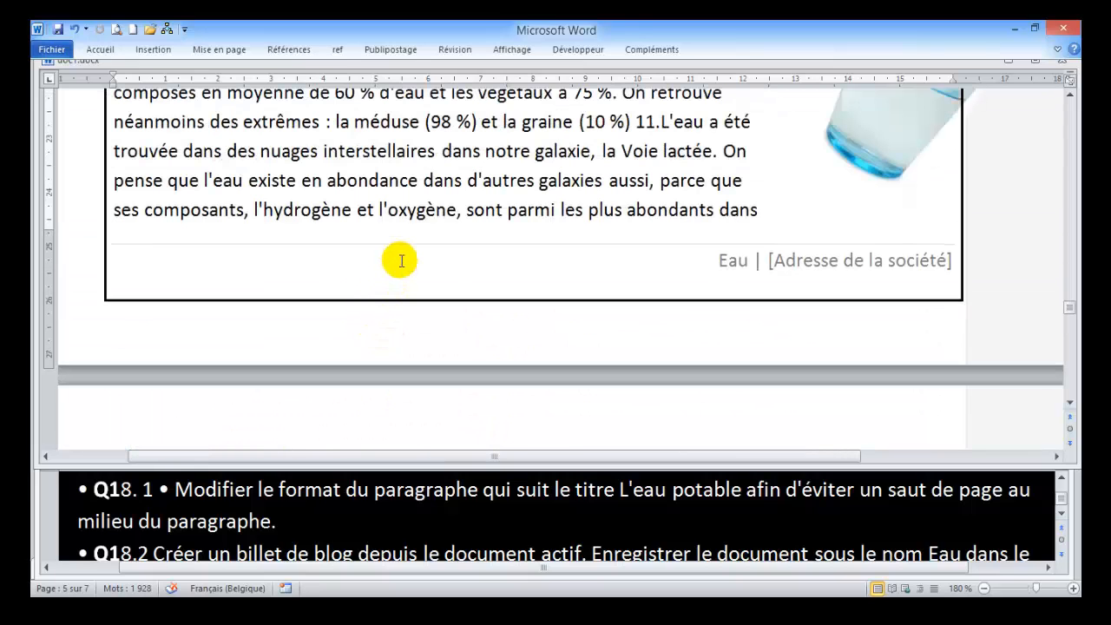
scroll(401, 260, "up", 1)
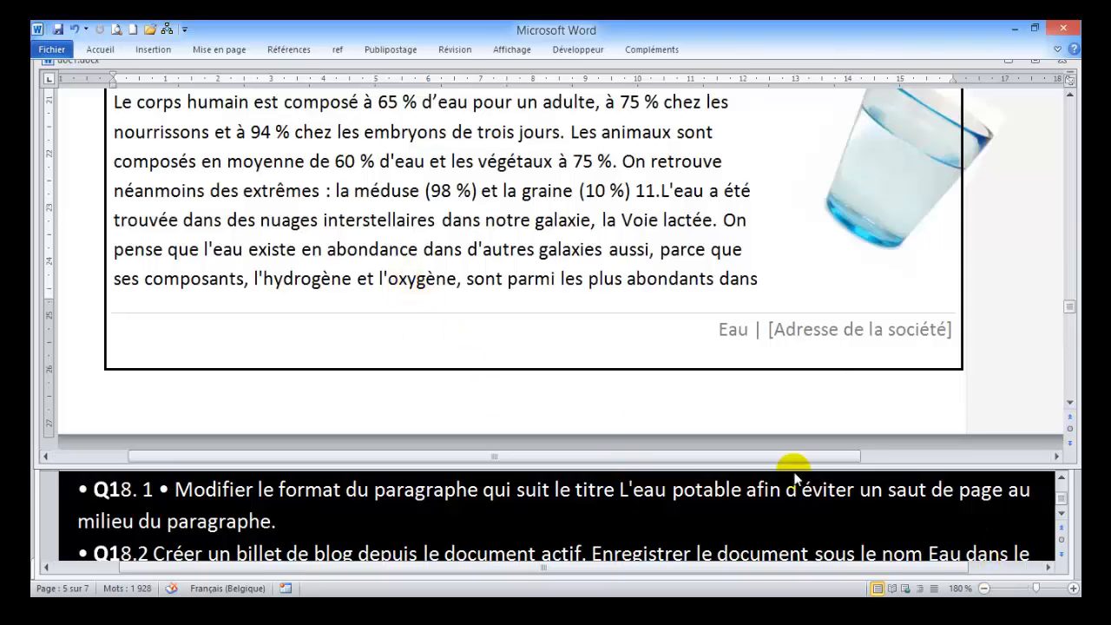
scroll(382, 227, "up", 1)
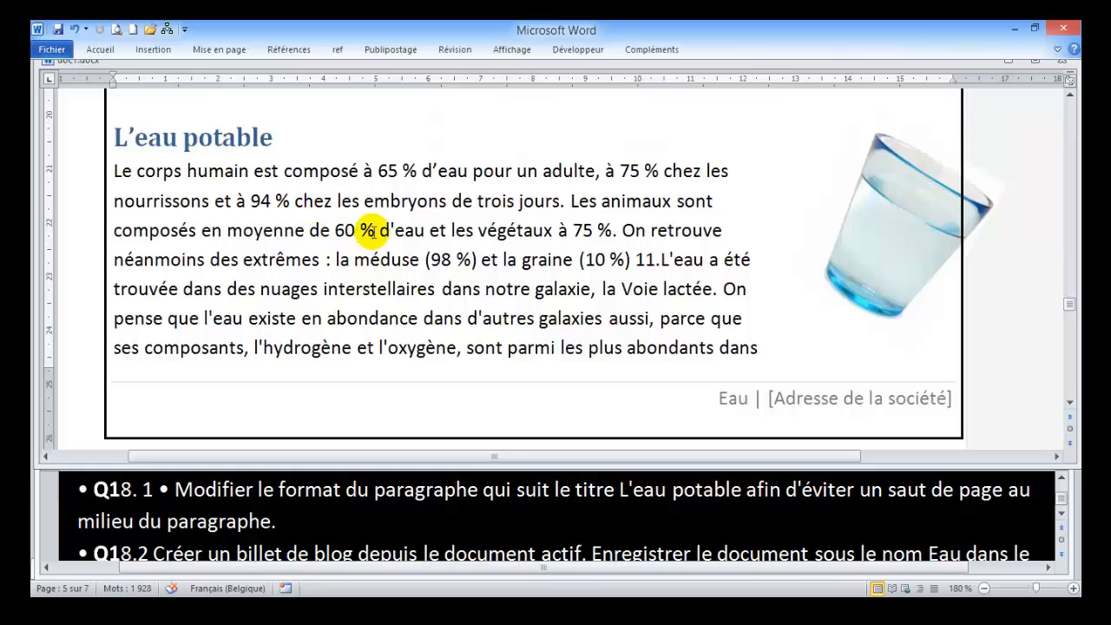
Enable the Lignes solidaires pagination option for the paragraph following the heading L'eau potable
left_click(354, 230)
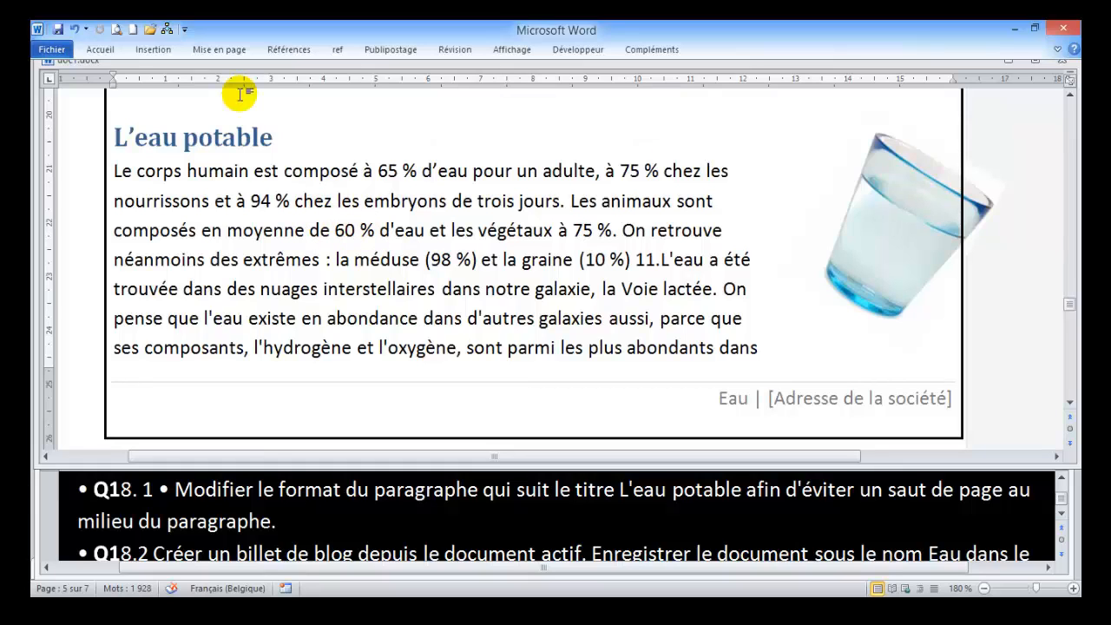
left_click(100, 49)
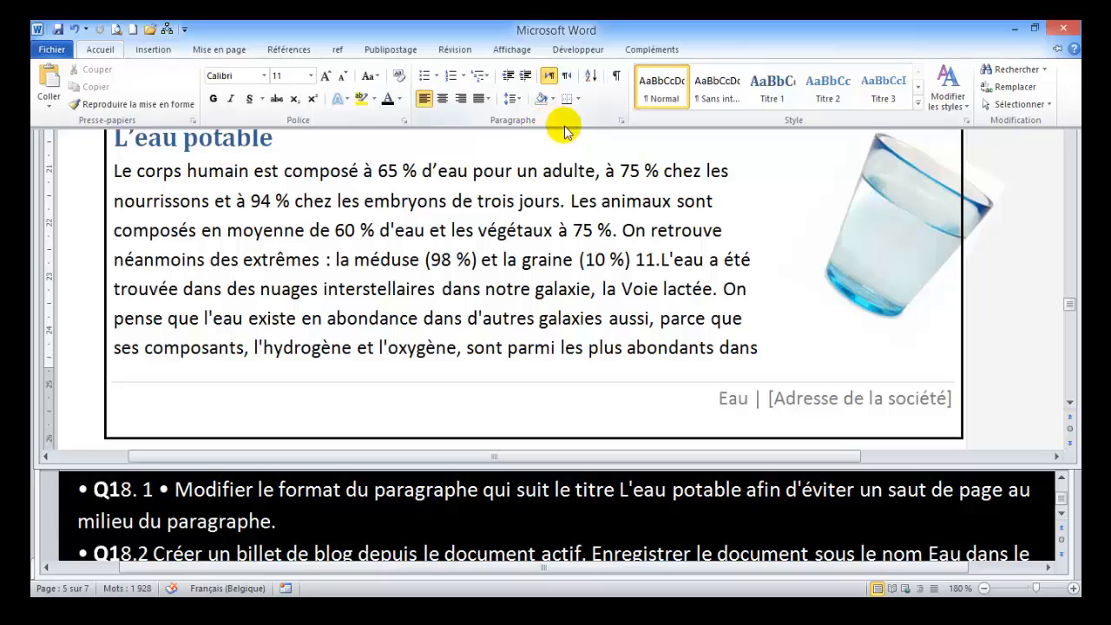
left_click(622, 121)
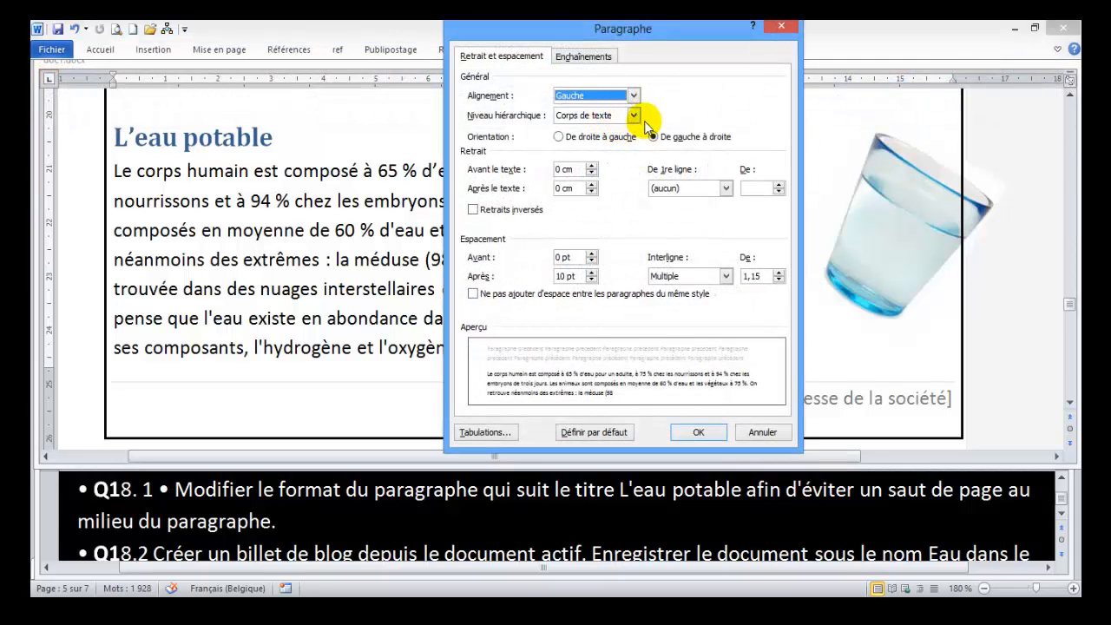
left_click(584, 59)
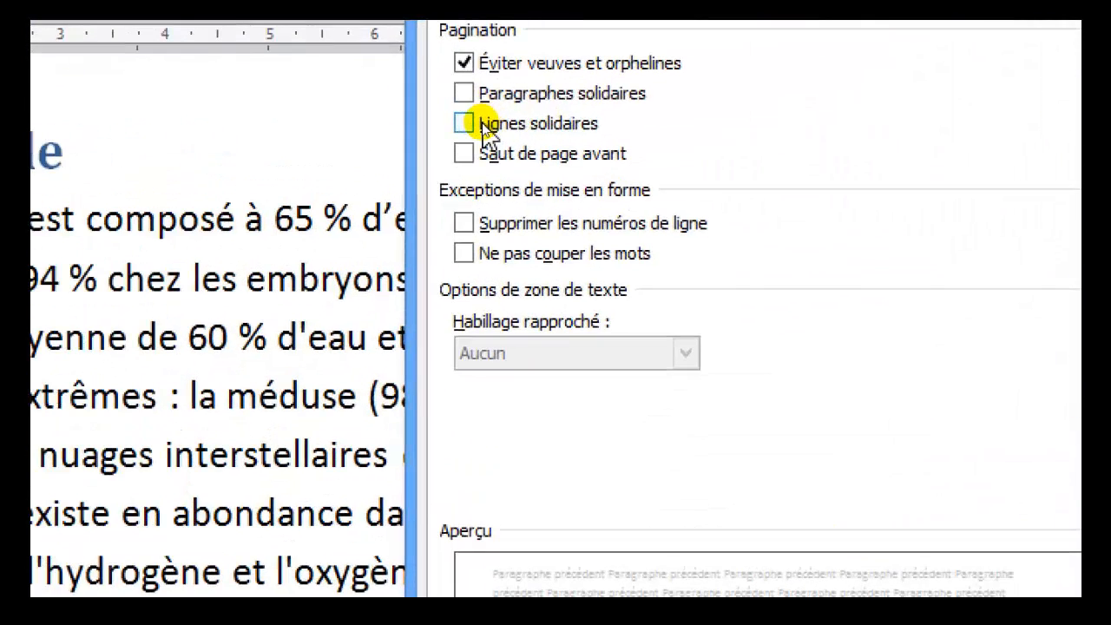
left_click(477, 124)
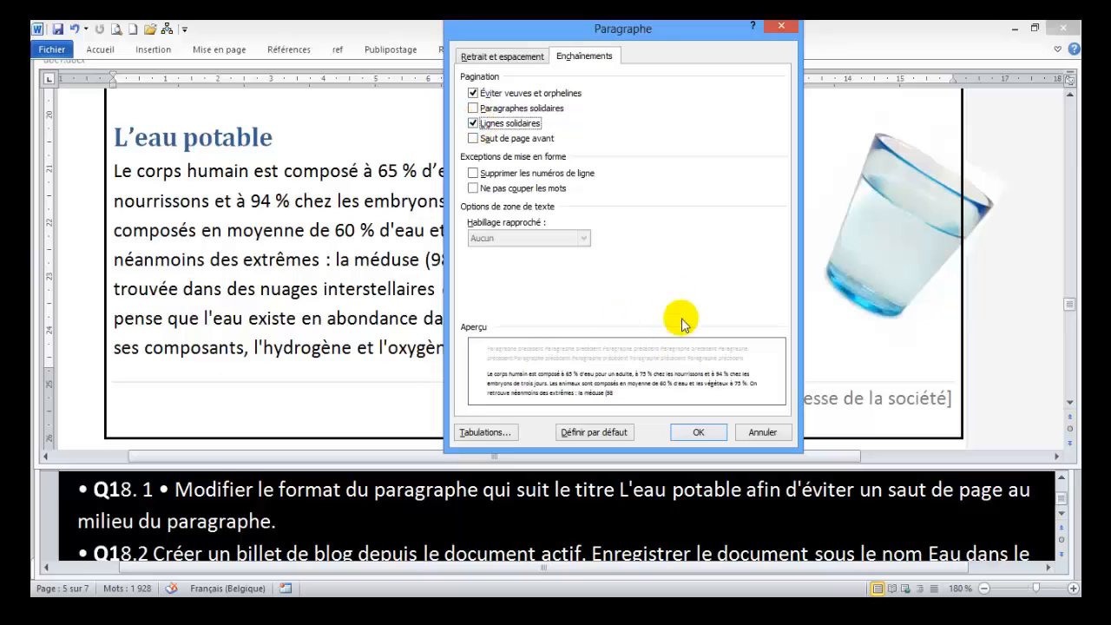
left_click(697, 428)
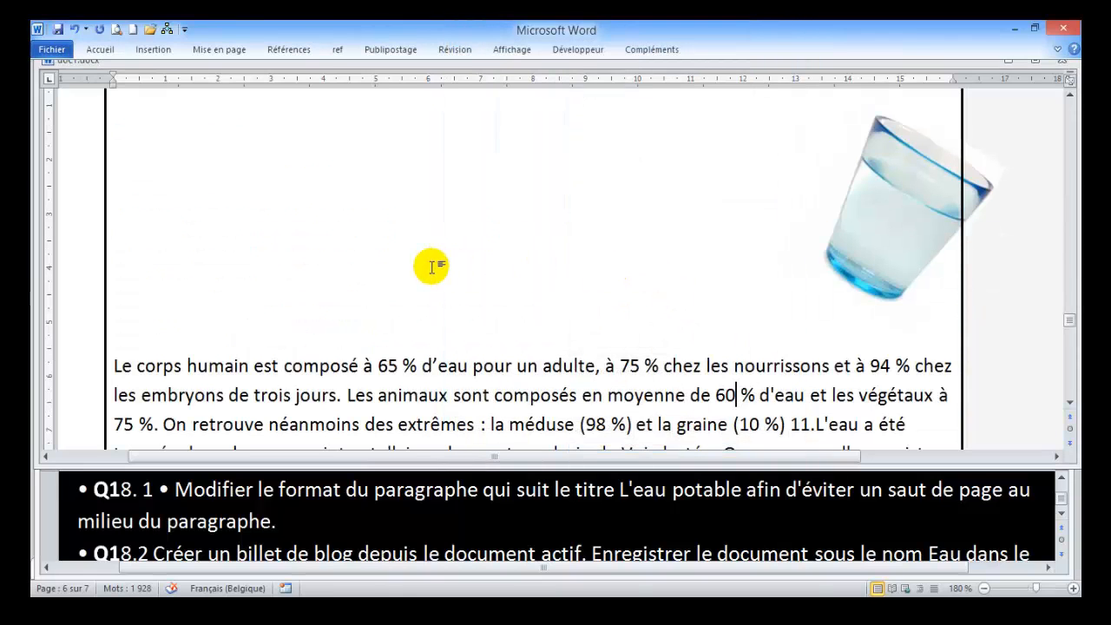
Check the position of the L'eau potable heading and its whole paragraph relative to the page break
scroll(431, 267, "up", 10)
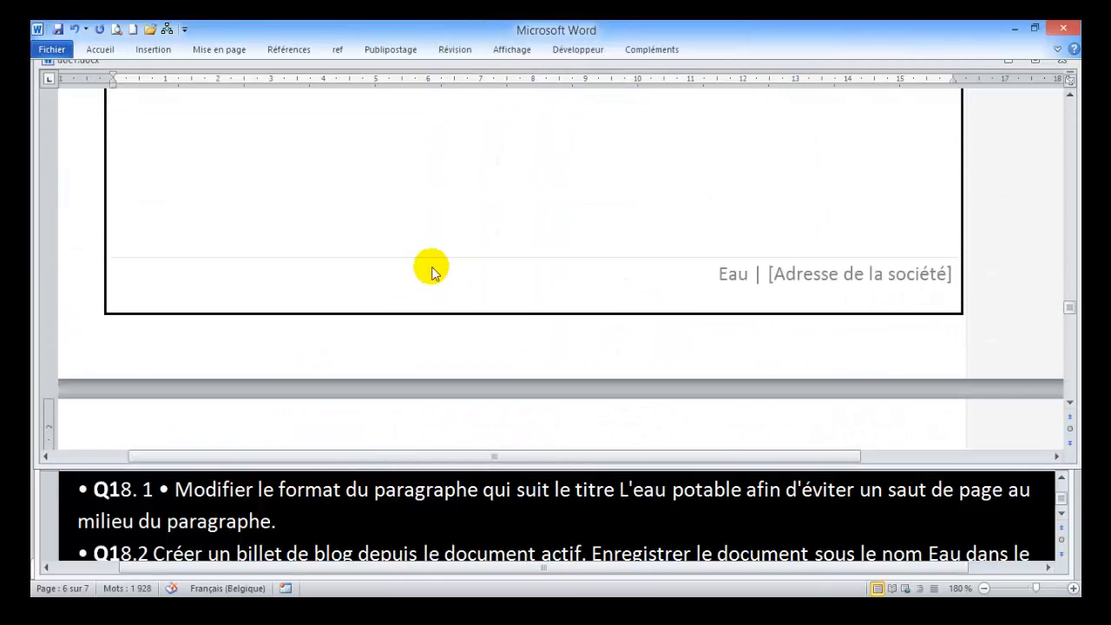
scroll(432, 269, "down", 4)
scroll(322, 308, "down", 4)
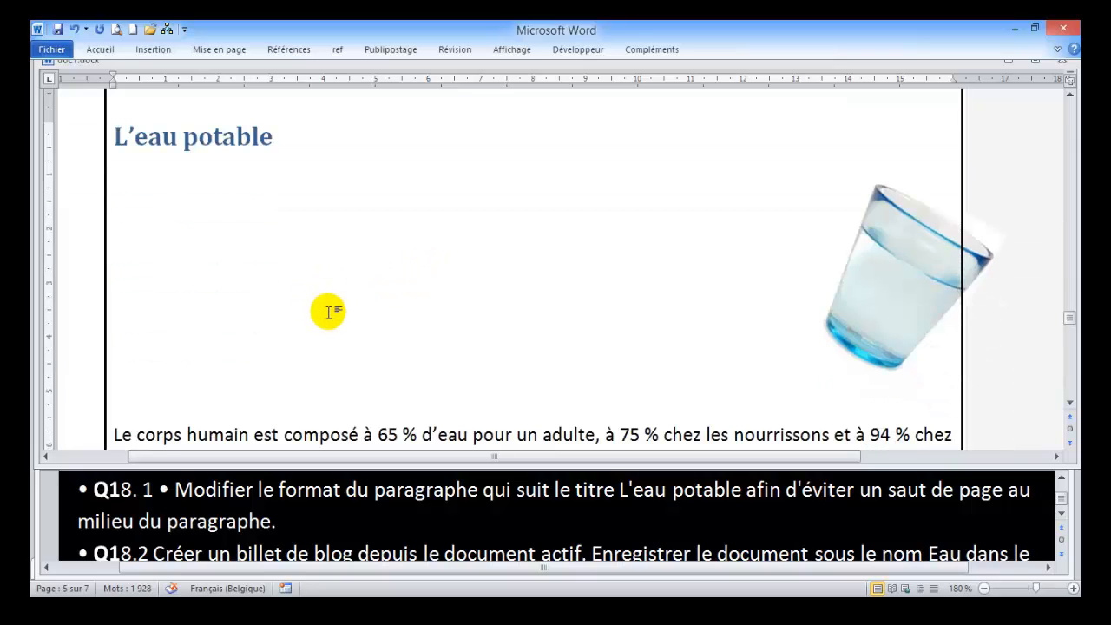
scroll(266, 216, "down", 5)
scroll(265, 221, "up", 2)
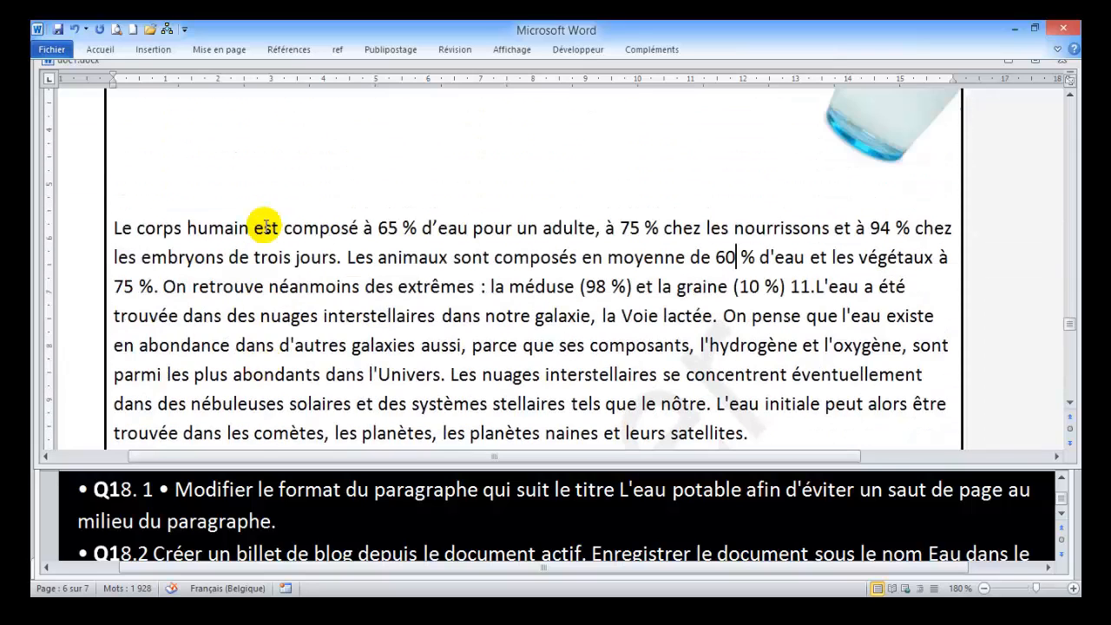
scroll(426, 280, "down", 3)
scroll(478, 223, "up", 4)
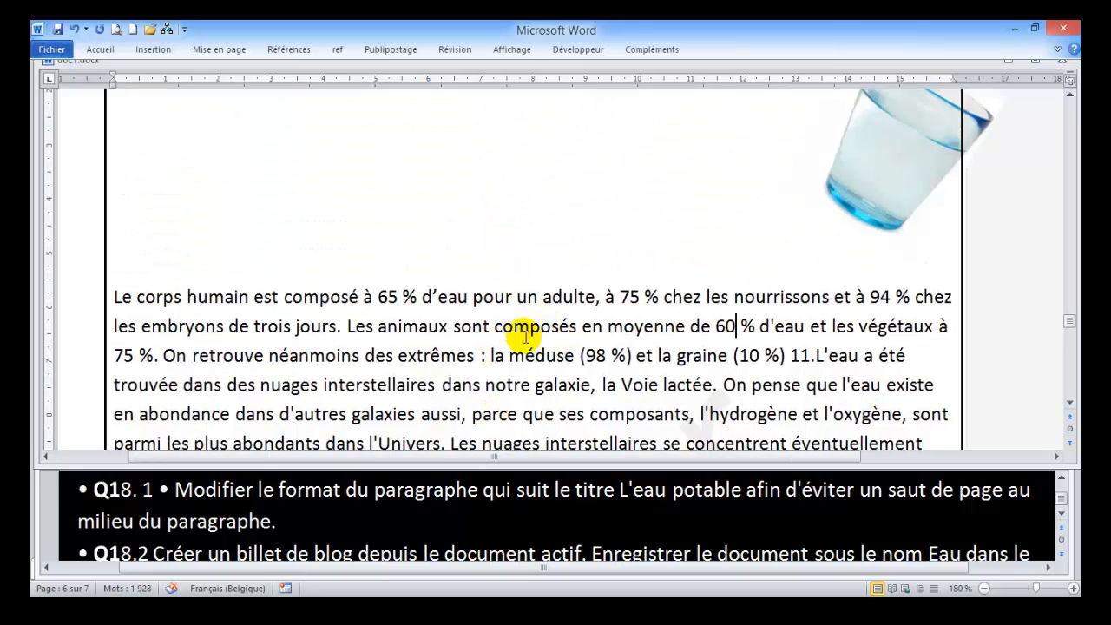
left_click(433, 298)
scroll(434, 298, "down", 2)
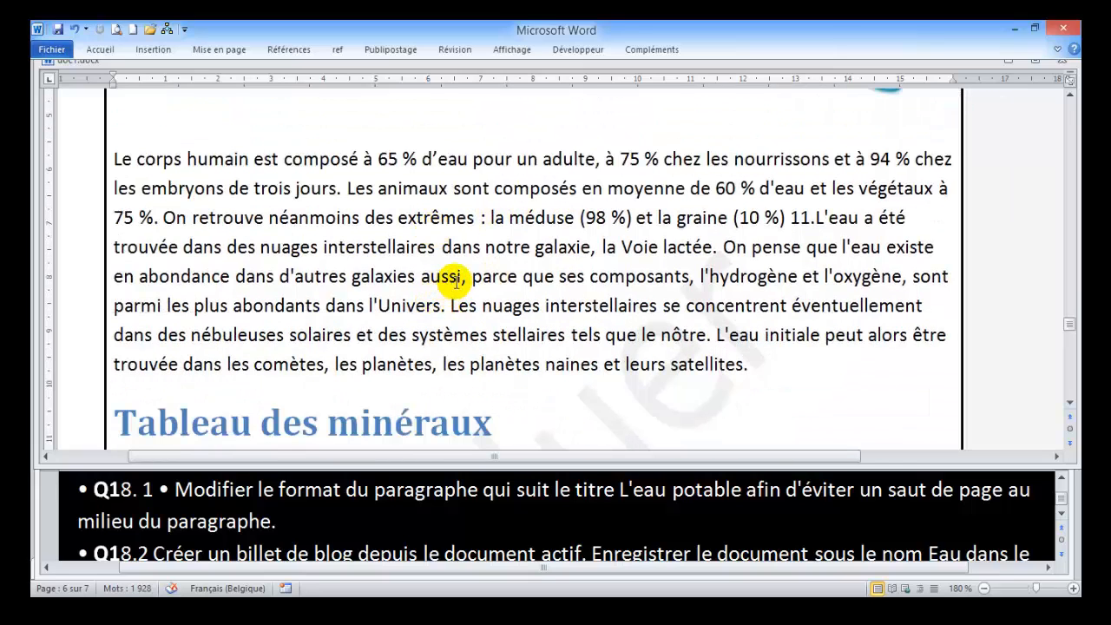
For question Q18.2 in Questions.docx, create a new blog post and enter Eau as its title
left_click(1066, 510)
left_click(1061, 515)
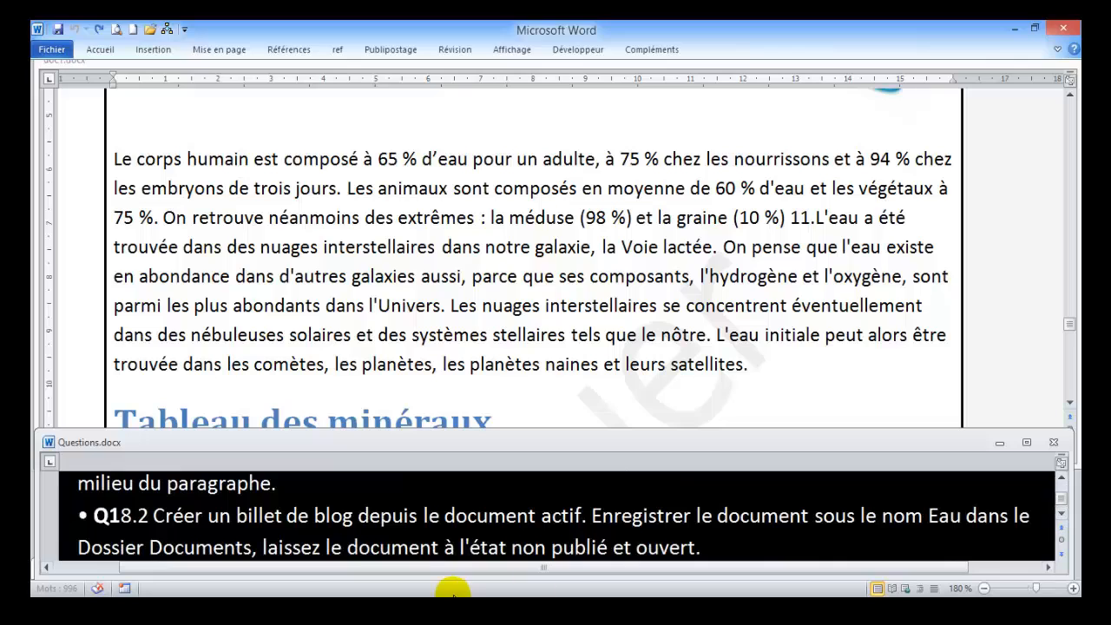
left_click(1062, 515)
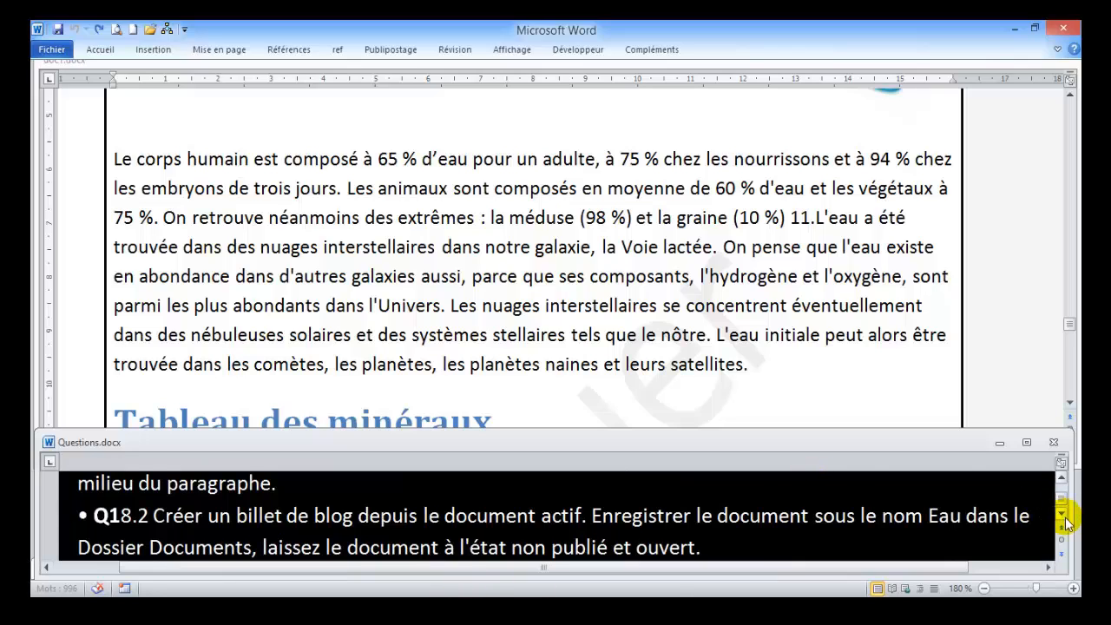
left_click(1062, 515)
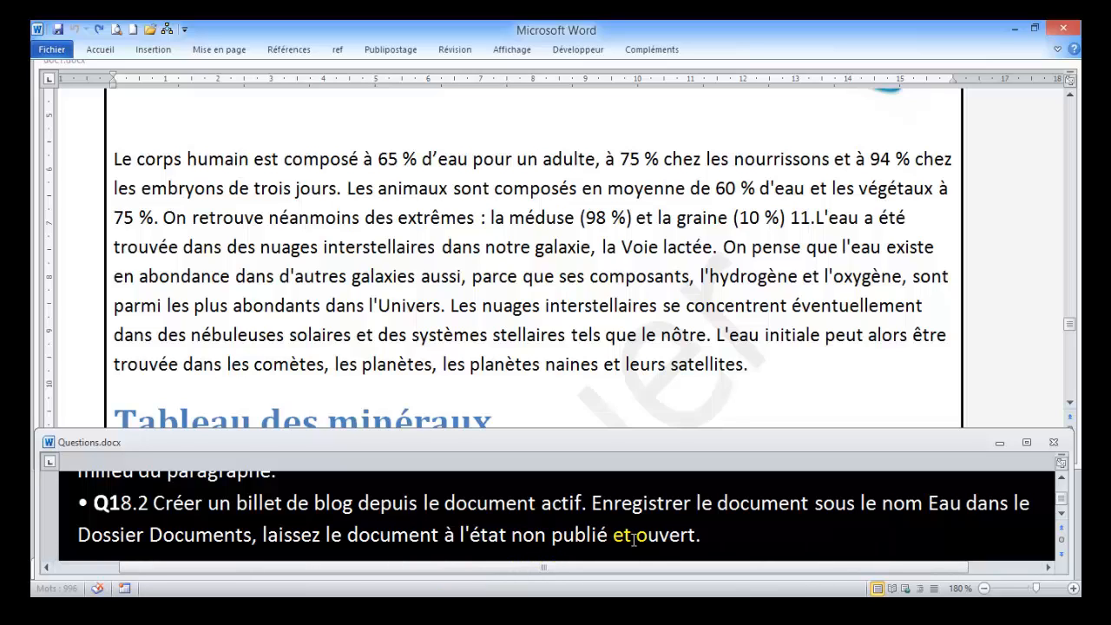
left_click(52, 49)
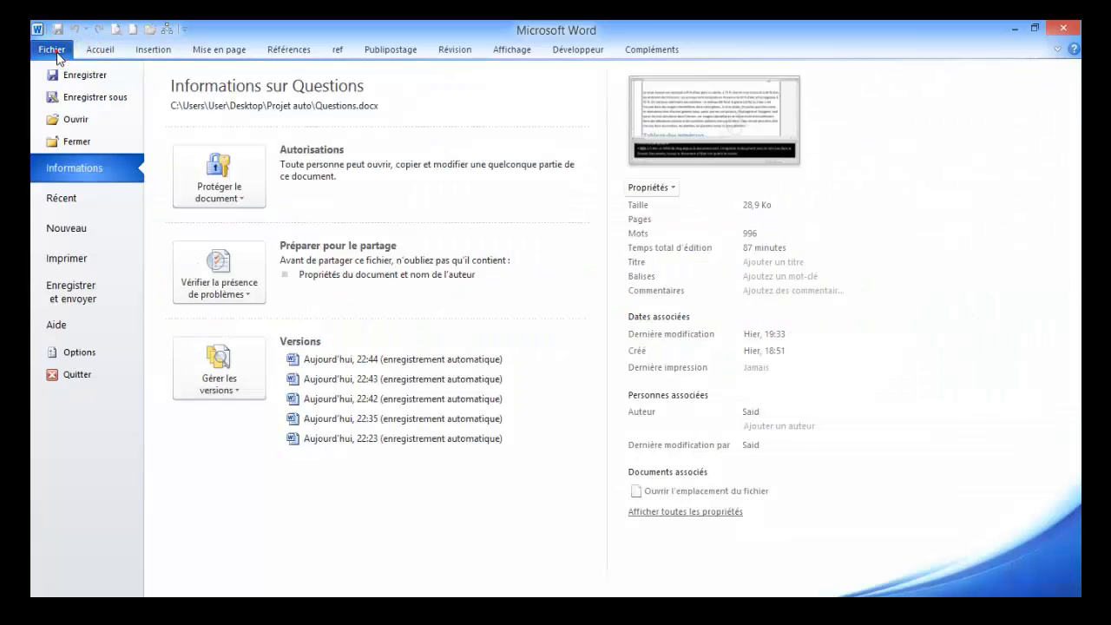
left_click(73, 231)
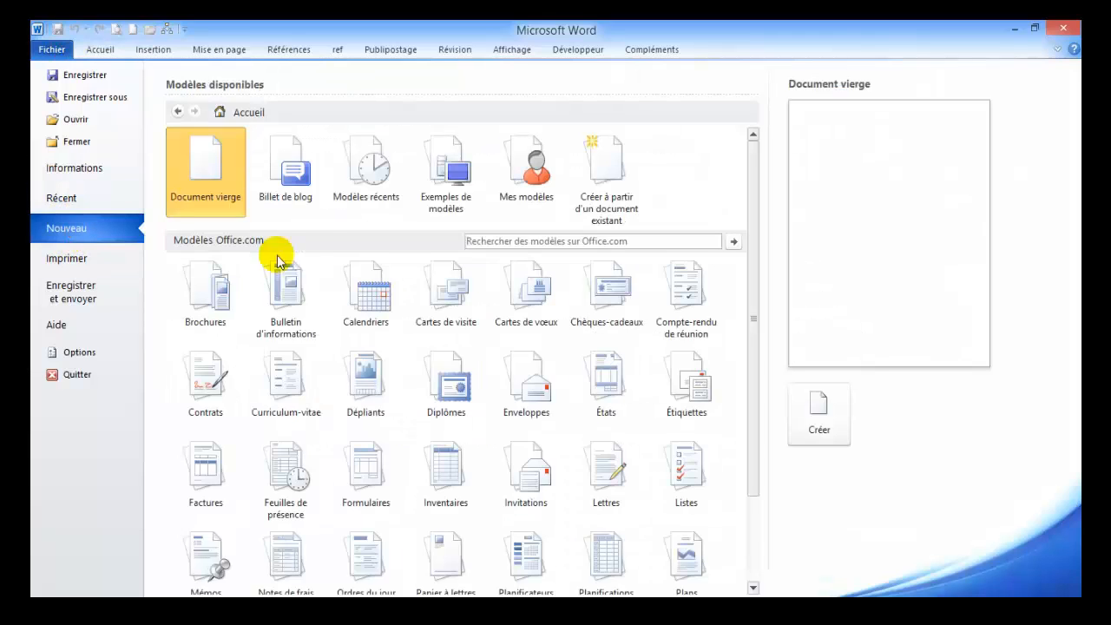
double_click(290, 189)
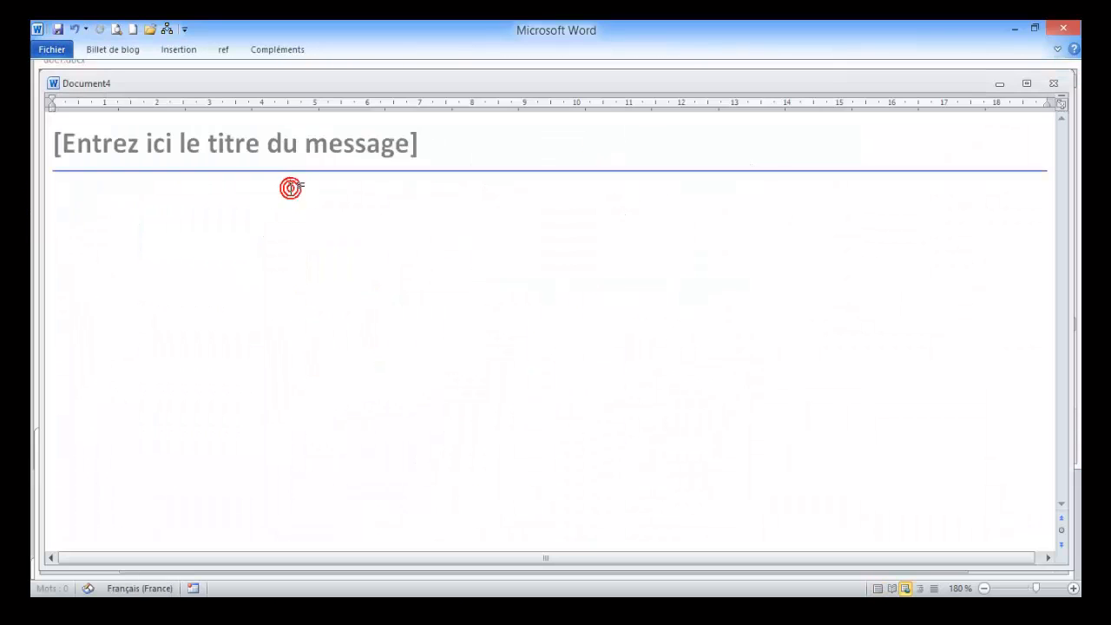
left_click(263, 138)
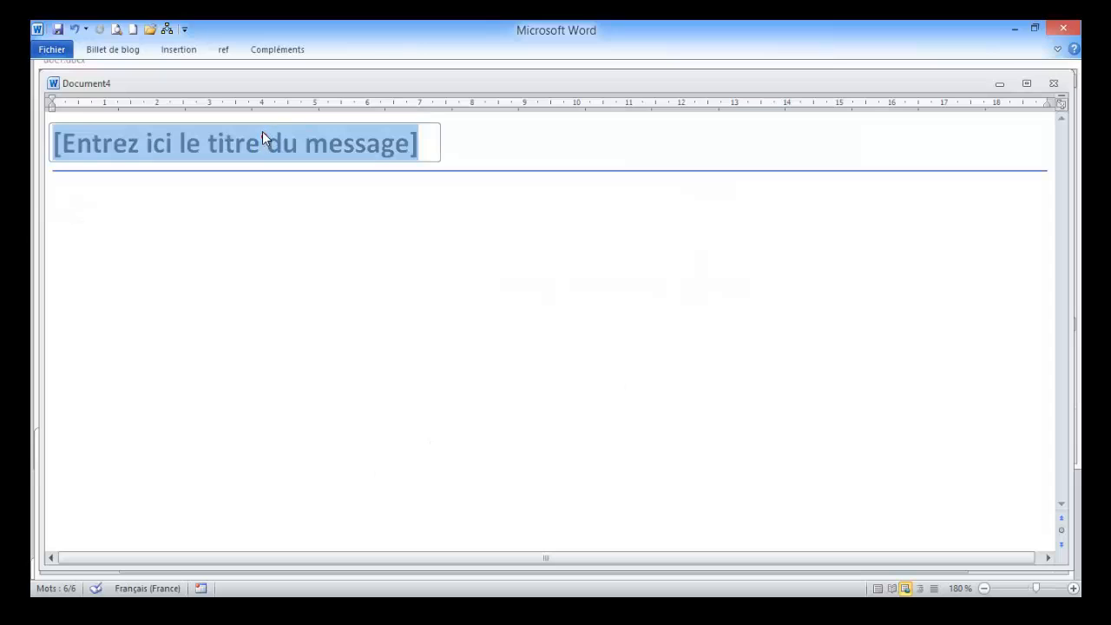
type("Eau")
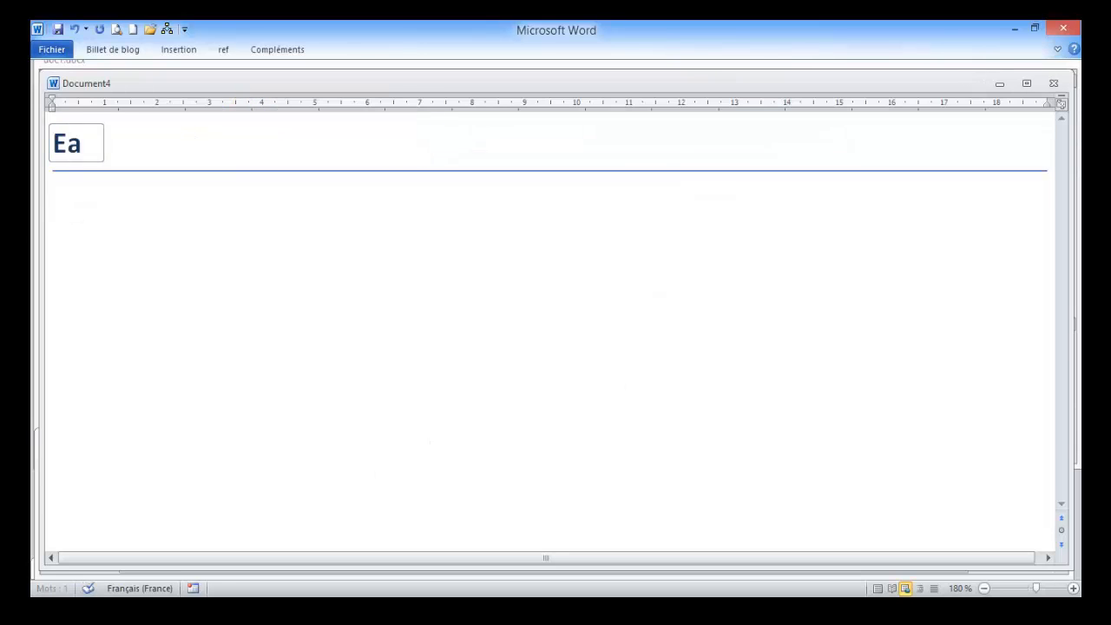
left_click(179, 294)
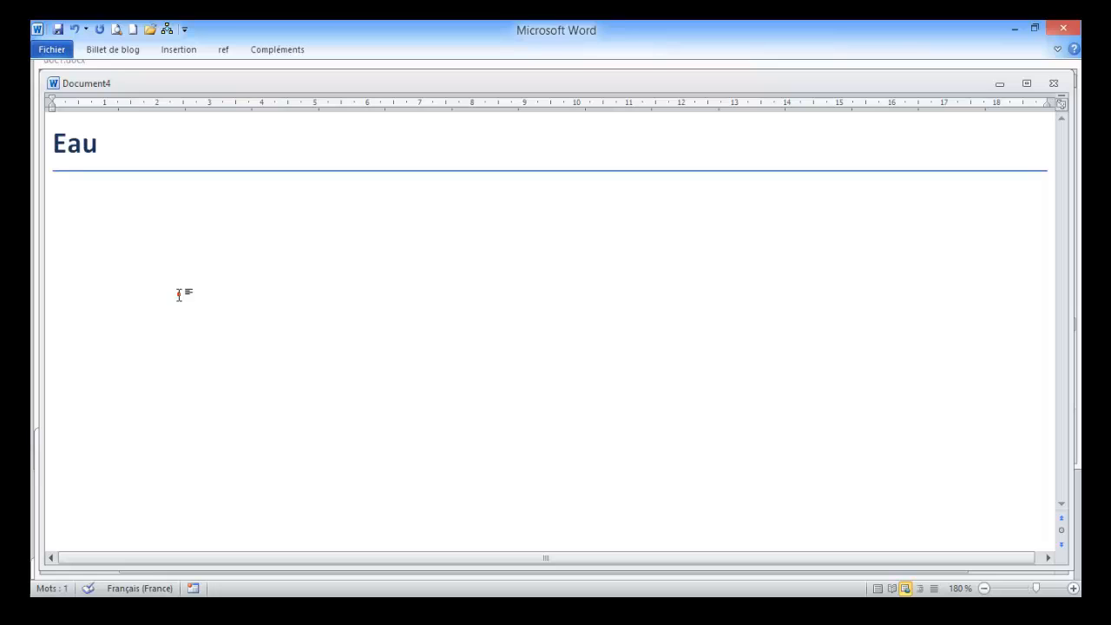
Save the blog post under the name Eau in the Documents folder as a Word document
left_click(53, 52)
left_click(92, 97)
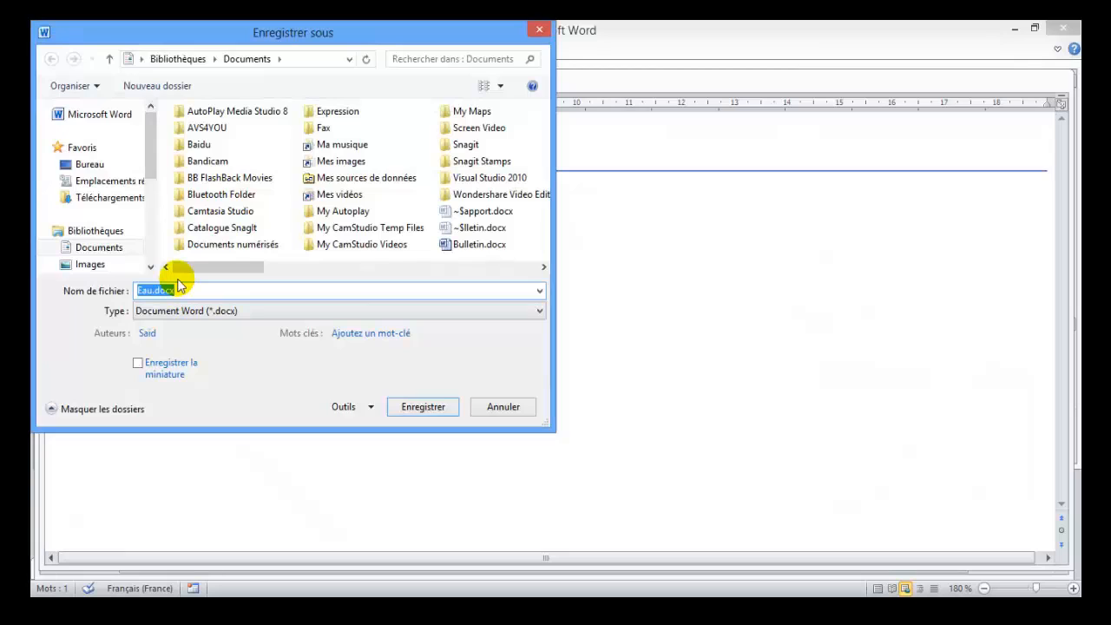
type("Eau")
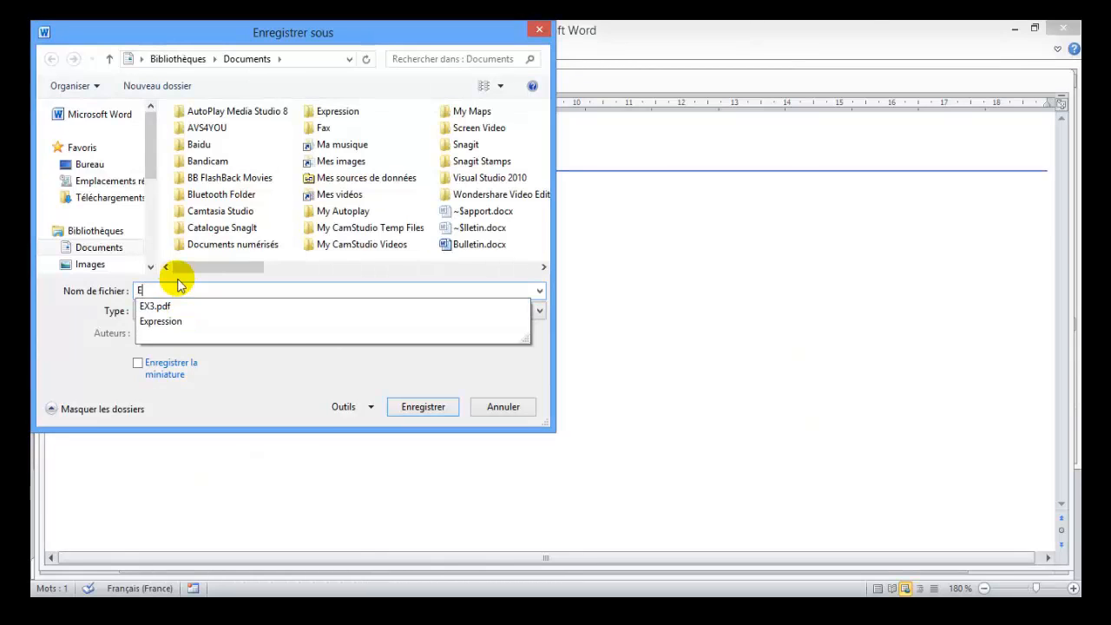
left_click(438, 408)
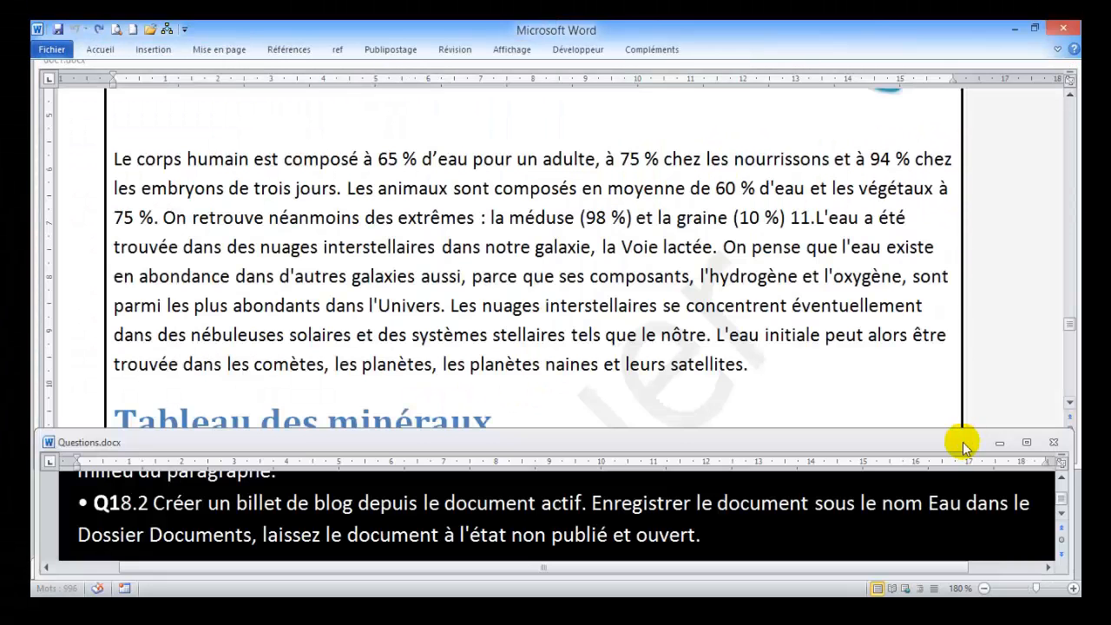
Read questions Q19.1 and Q19.2 in Questions.docx
left_click(1060, 514)
left_click(1060, 516)
left_click(1061, 516)
left_click(1060, 516)
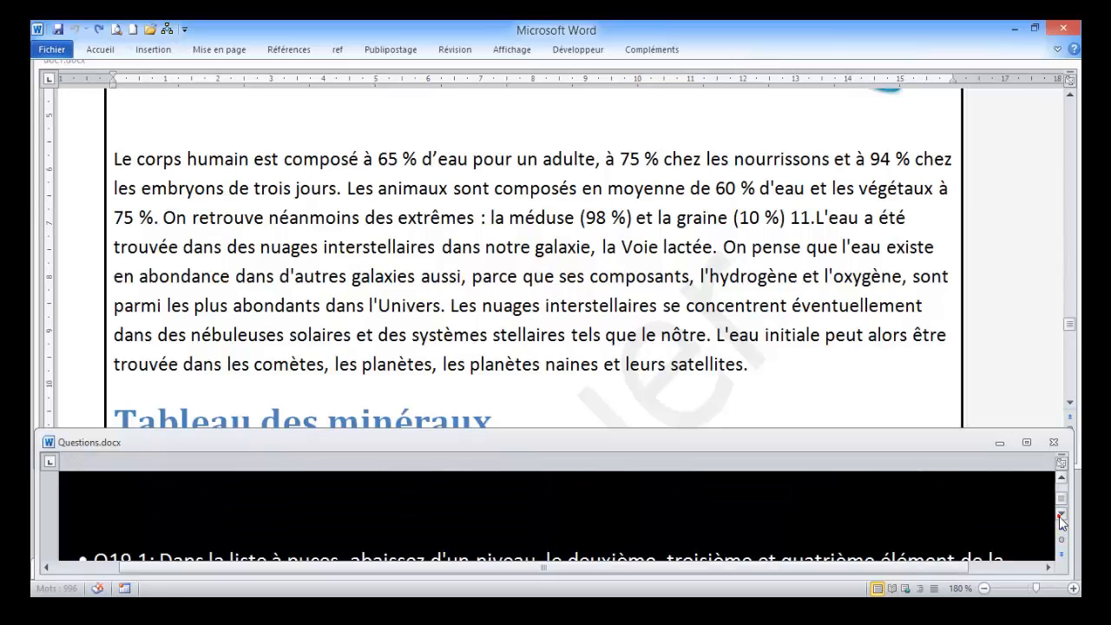
left_click(1061, 516)
left_click(1061, 516)
left_click(1060, 516)
left_click(1060, 517)
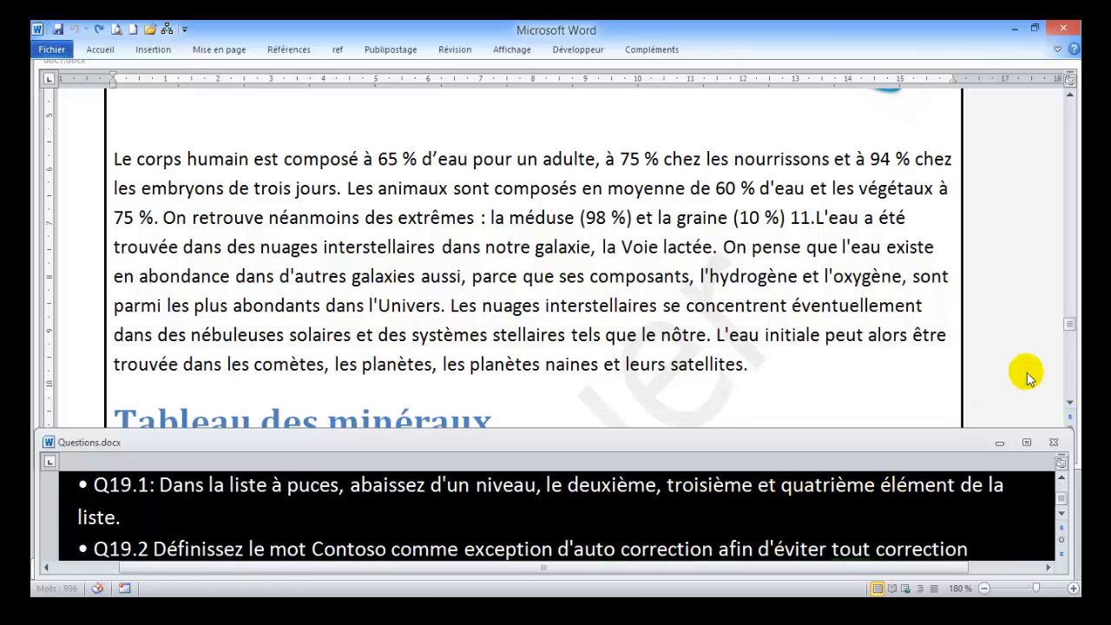
For Q19.1, demote the second to fourth bullets, Consommation, Industrielle and Salaison under Chine, to the second list level
left_click(1068, 322)
left_click_drag(1070, 330, 1071, 184)
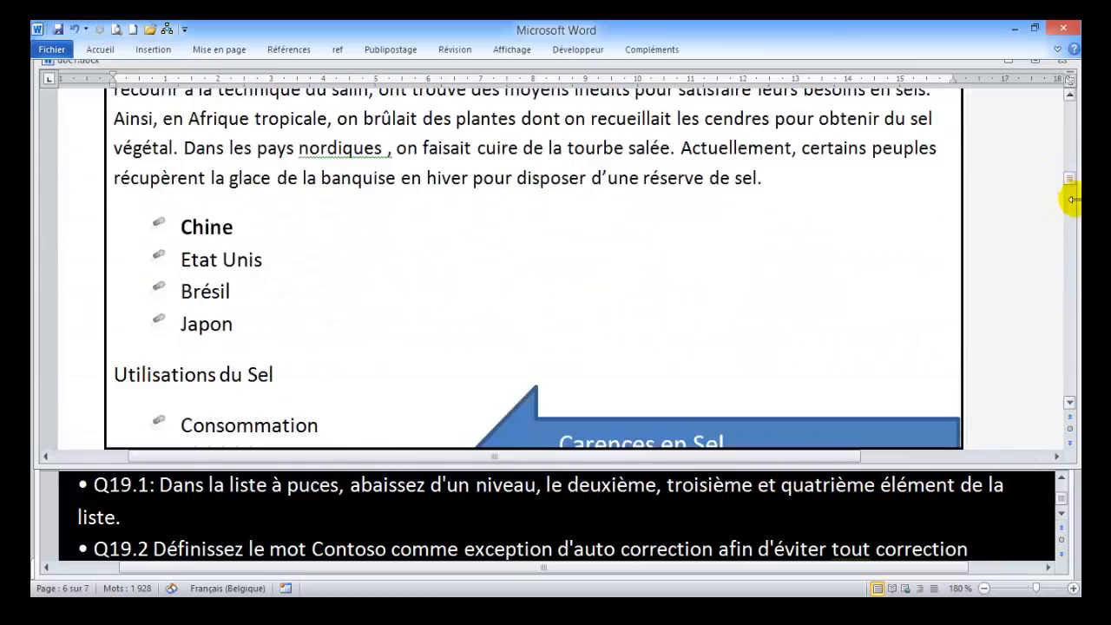
left_click(86, 215)
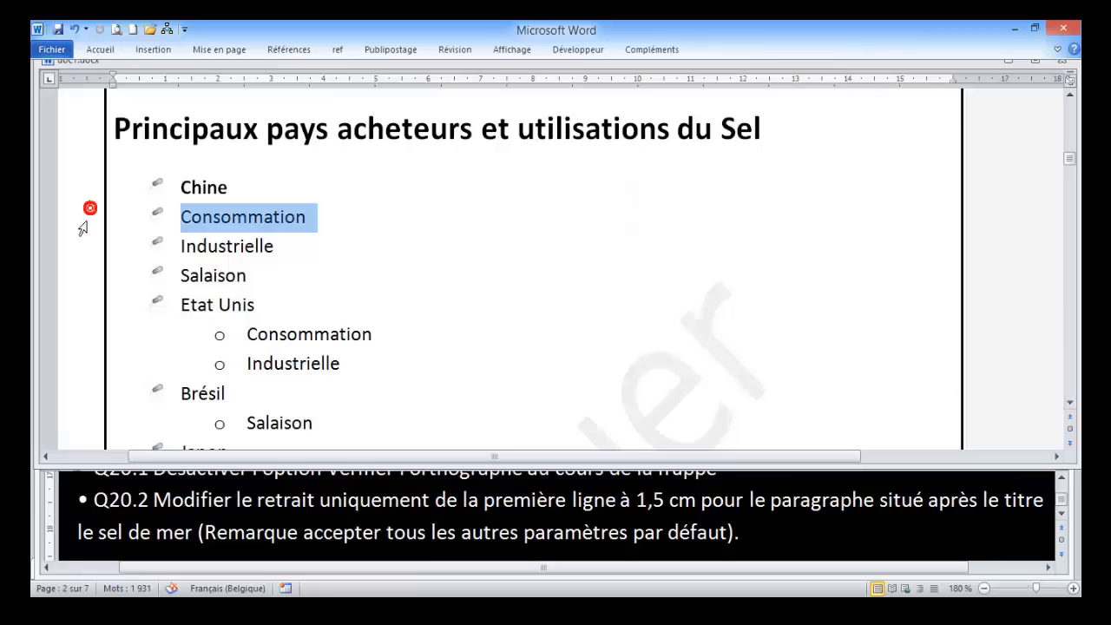
left_click_drag(83, 227, 78, 268)
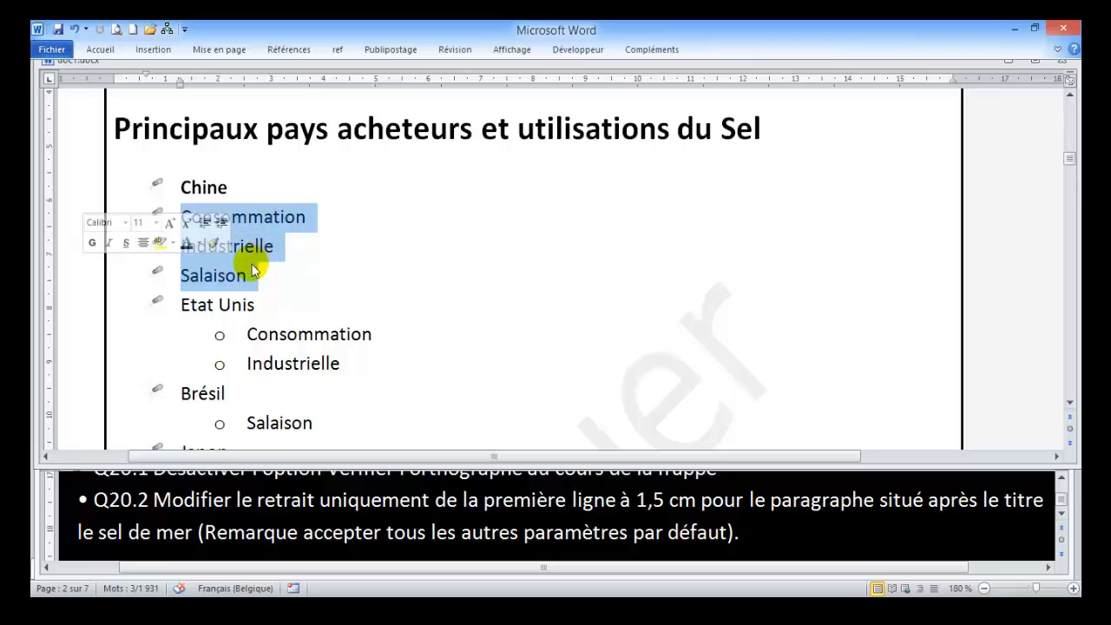
left_click(103, 50)
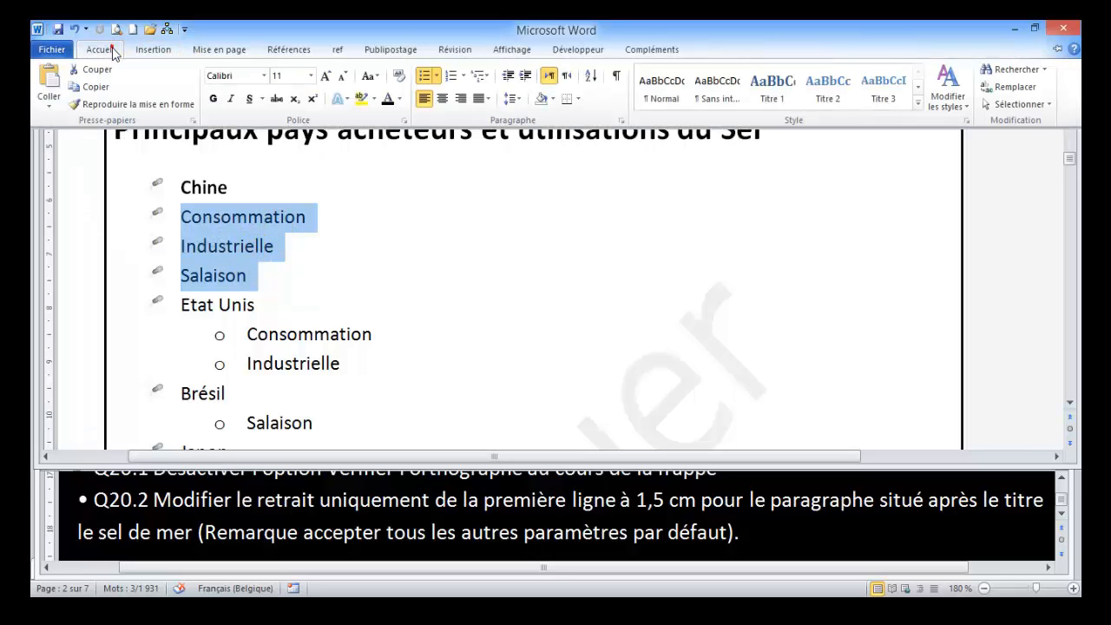
left_click(438, 76)
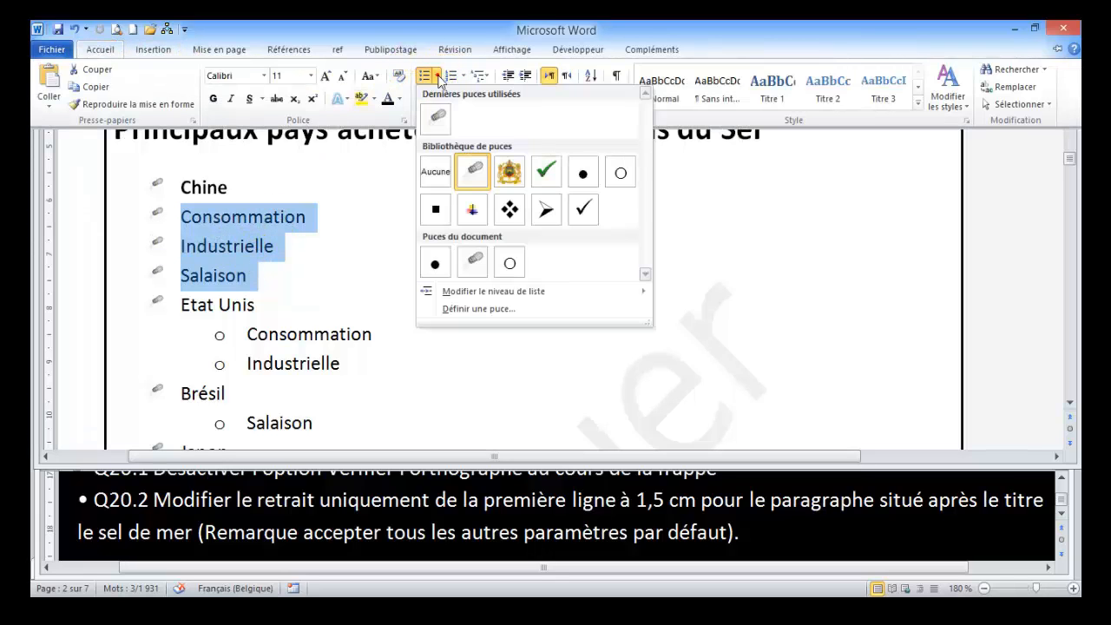
mouse_move(496, 295)
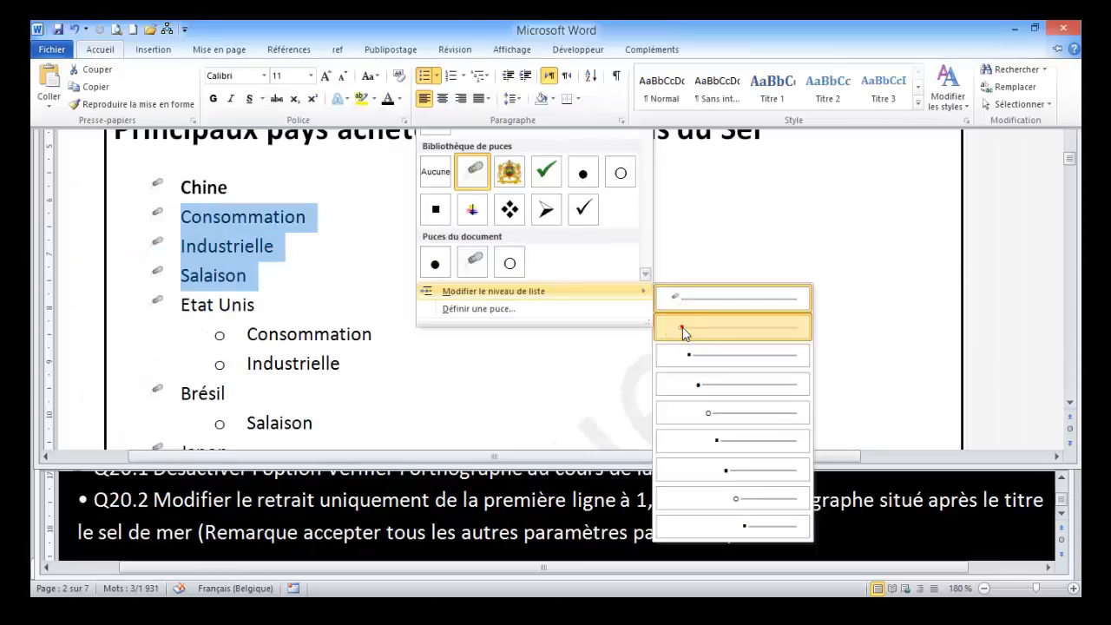
left_click(692, 330)
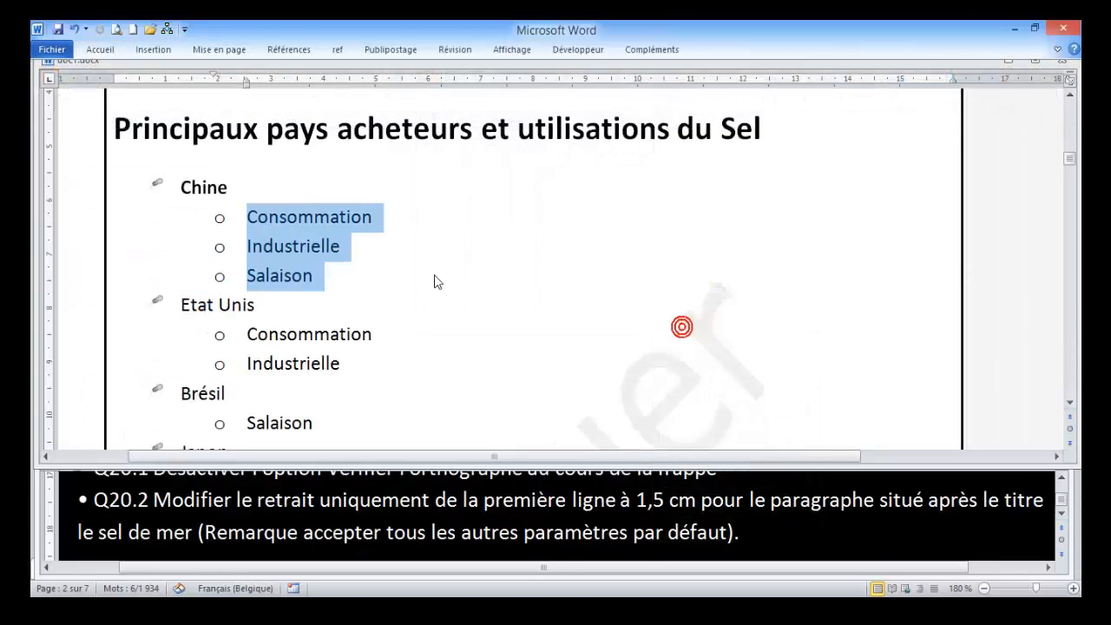
left_click(331, 247)
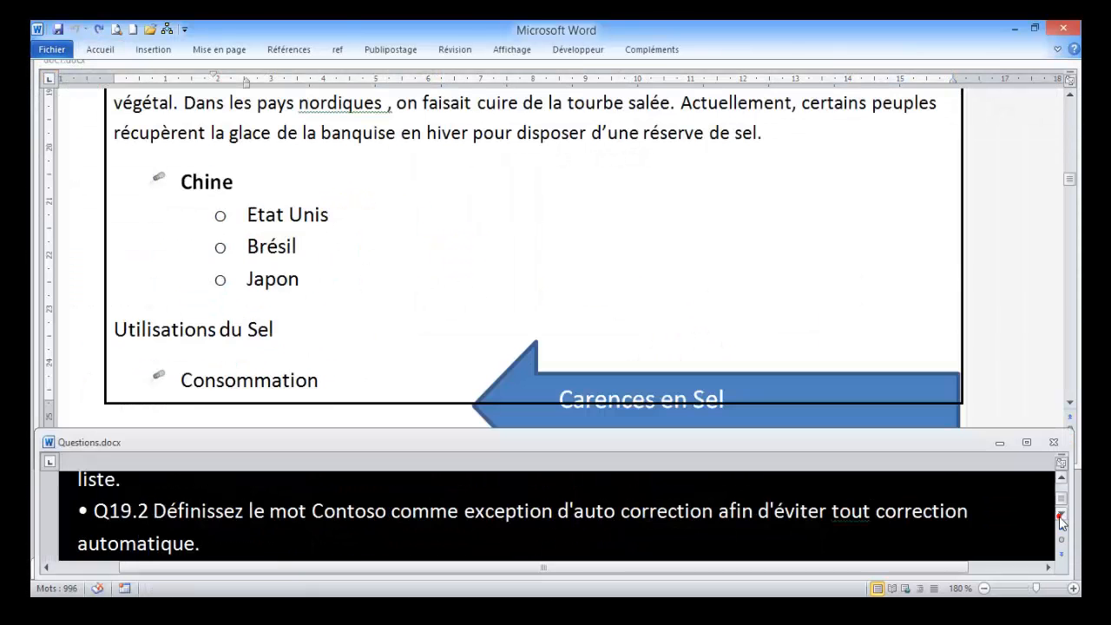
Correct "tout" to "toute" in the text of question Q19.2 in Questions.docx
left_click(1060, 515)
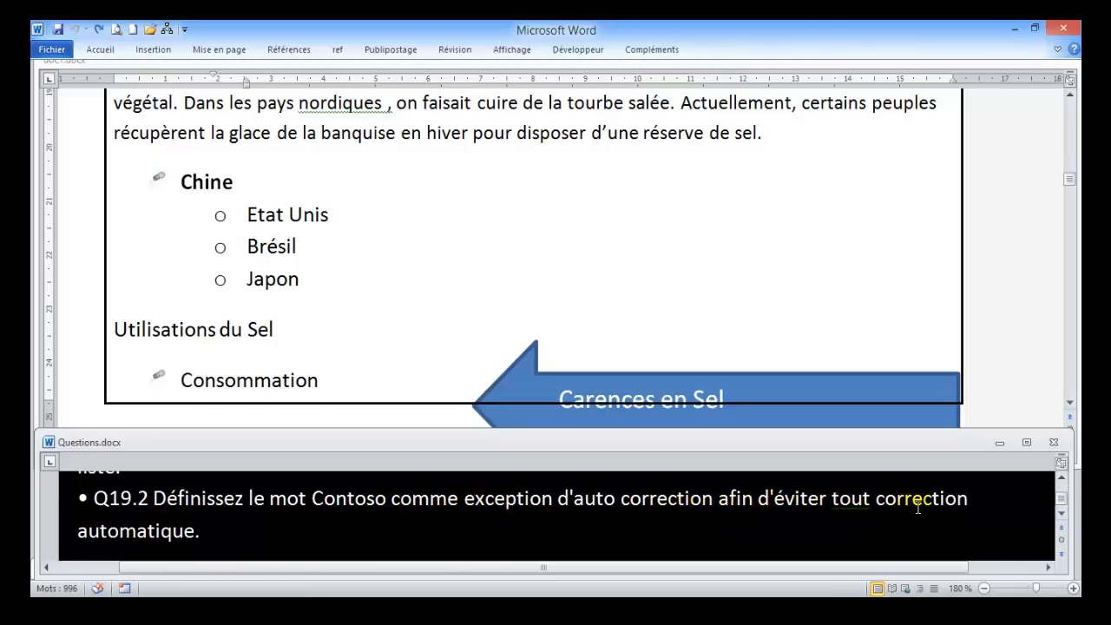
left_click(866, 497)
type("e")
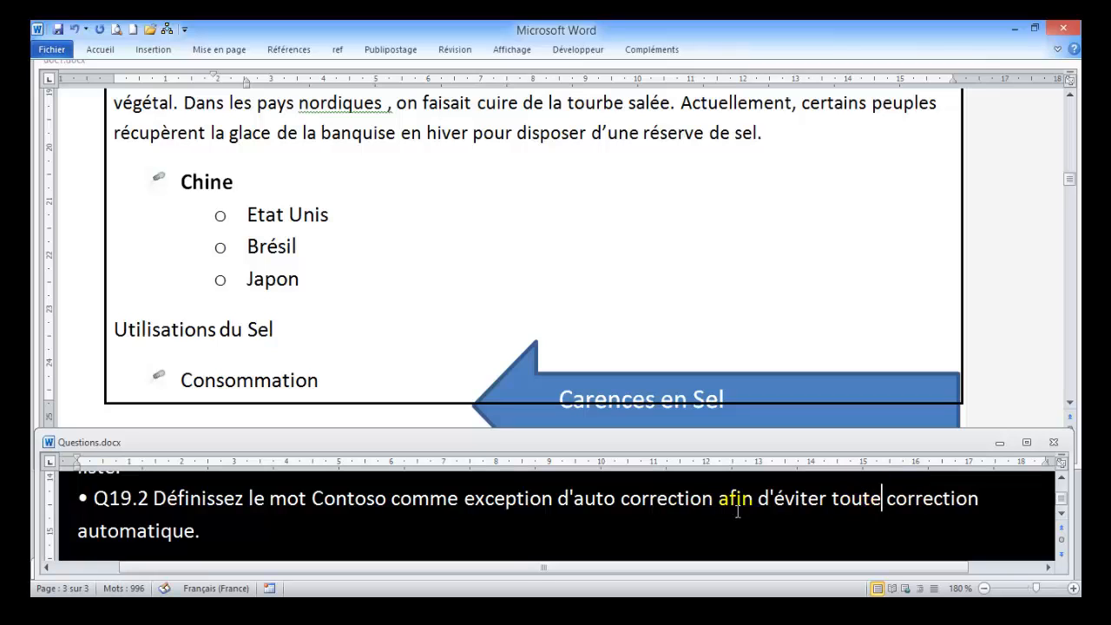
For question Q19.2, open the AutoCorrect exceptions from Word's proofing options
left_click(53, 52)
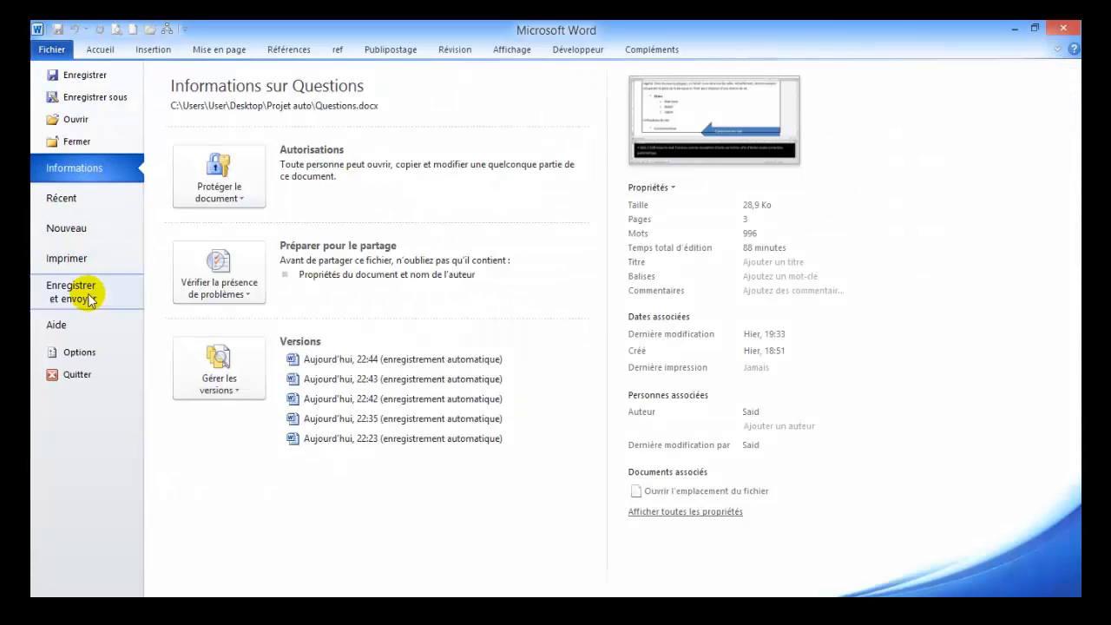
left_click(78, 353)
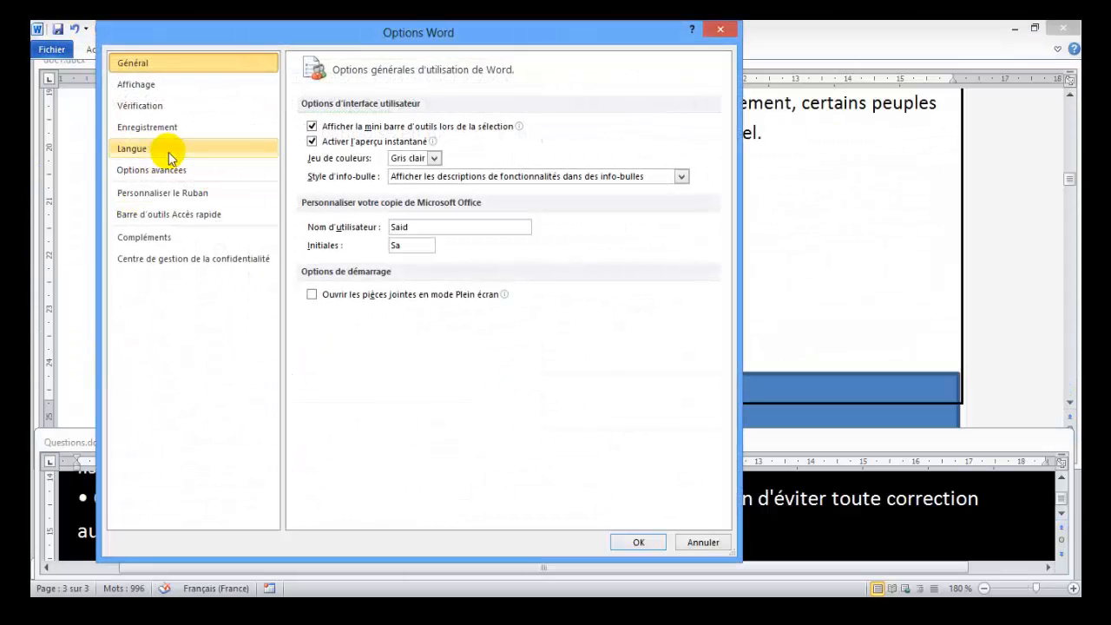
left_click(170, 115)
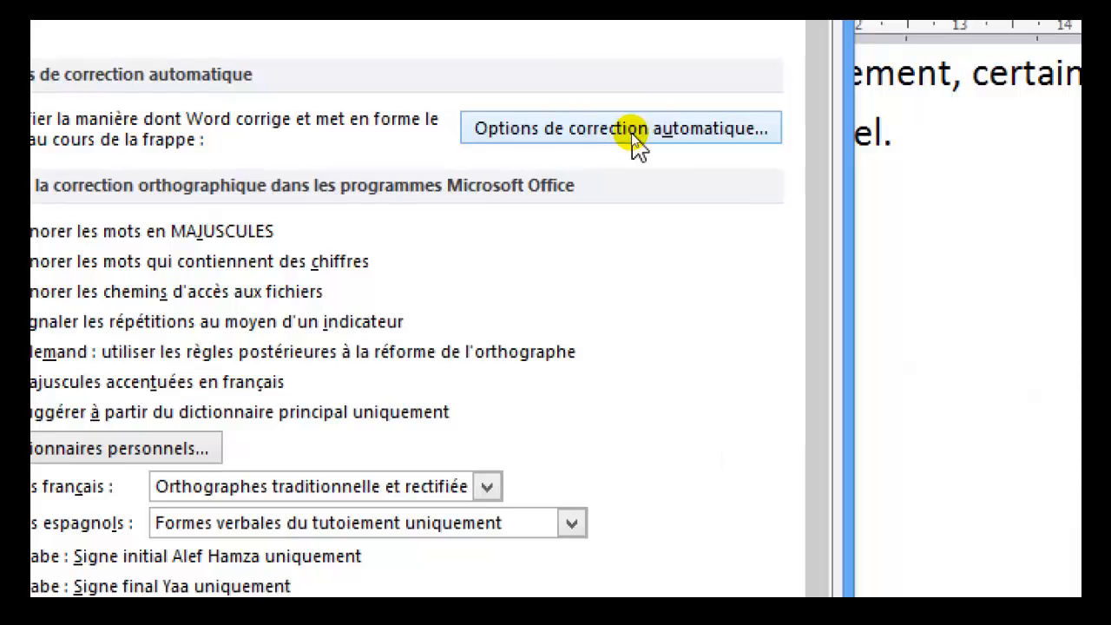
left_click(633, 137)
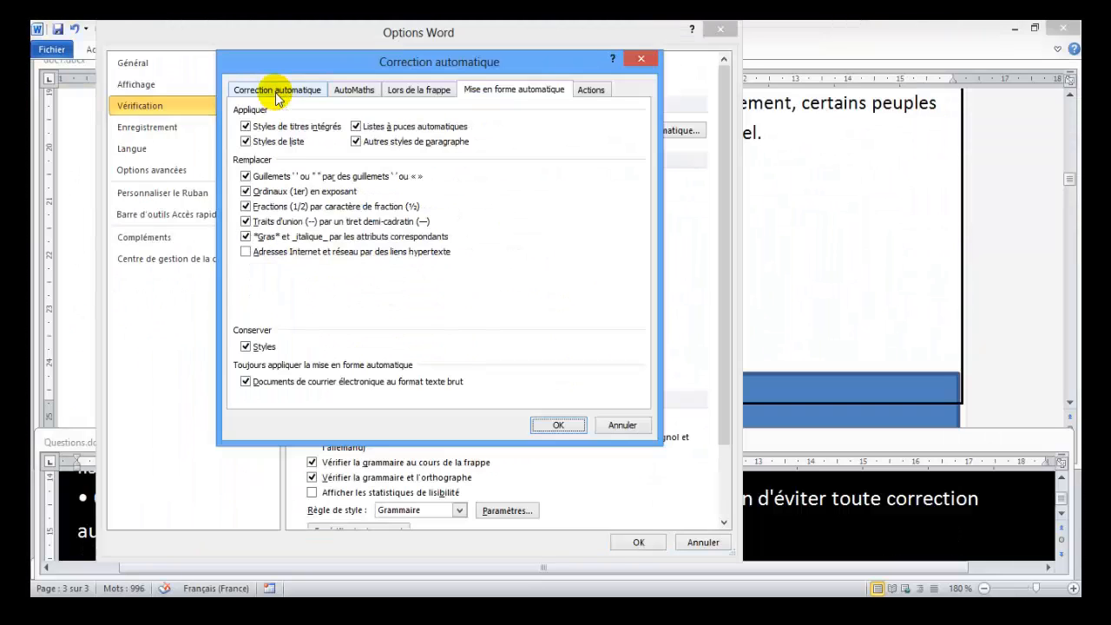
left_click(275, 92)
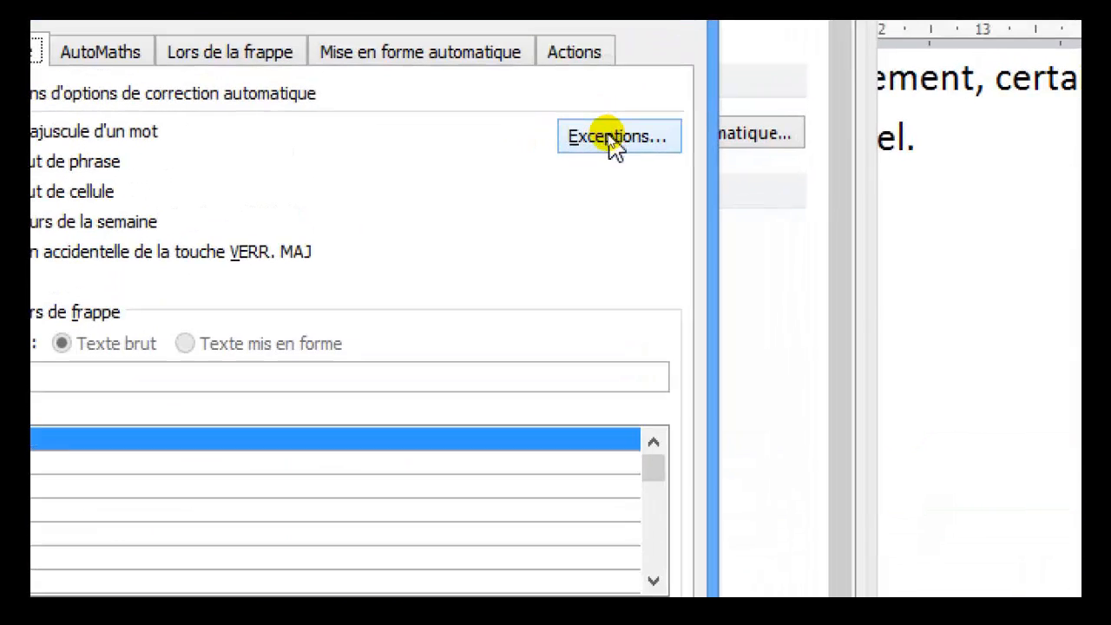
left_click(613, 146)
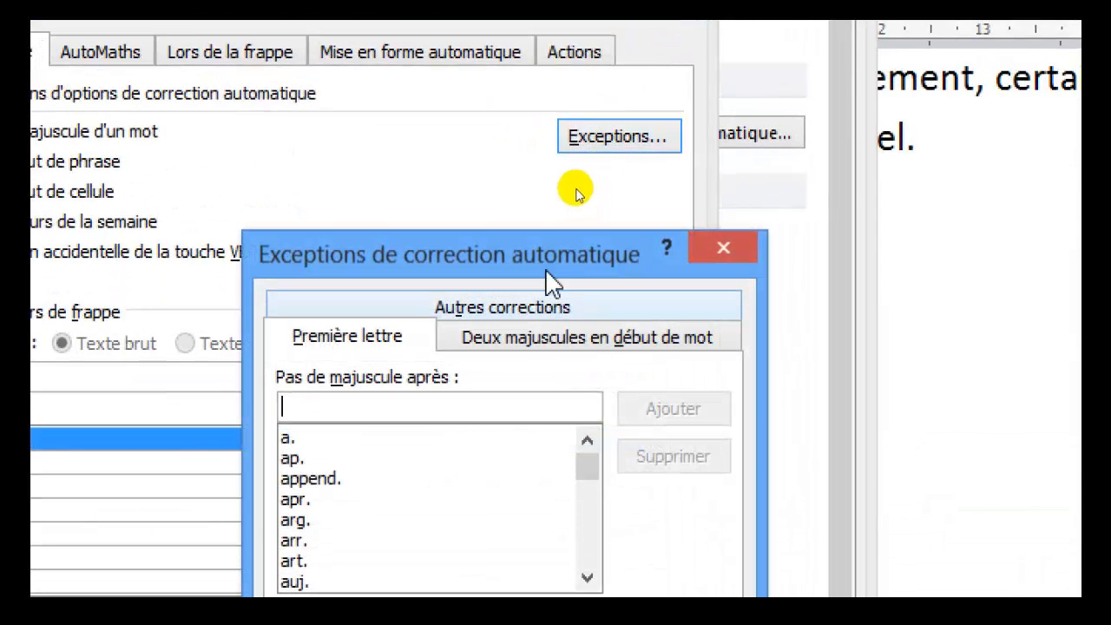
left_click_drag(542, 243, 558, 123)
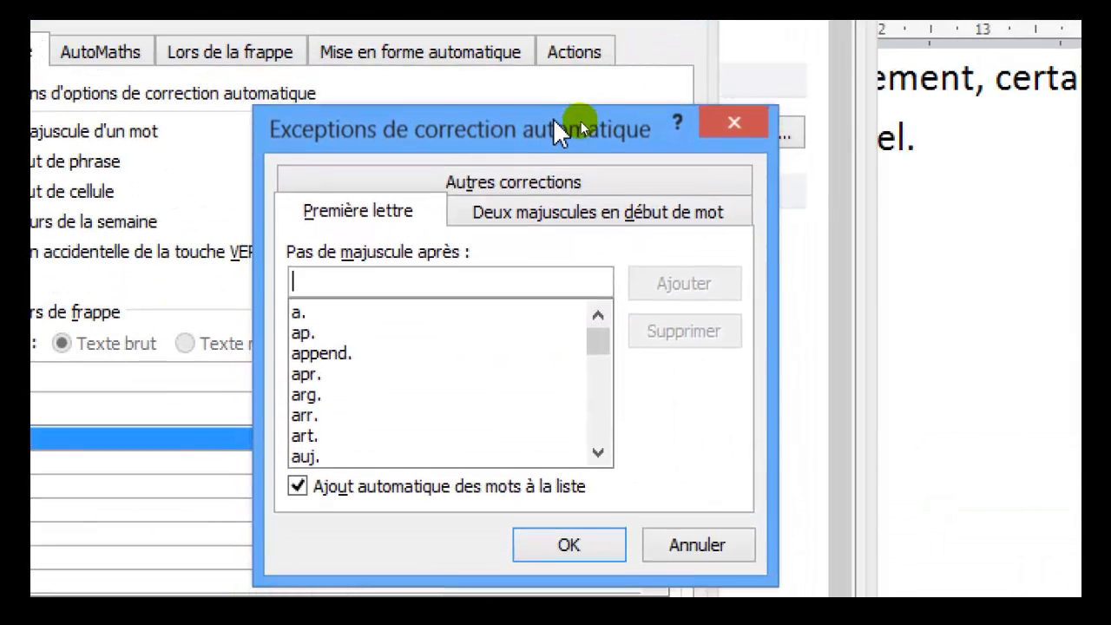
Add Contoso to the other corrections exceptions so it is not corrected, and confirm all the option dialogs
left_click(518, 176)
left_click(373, 273)
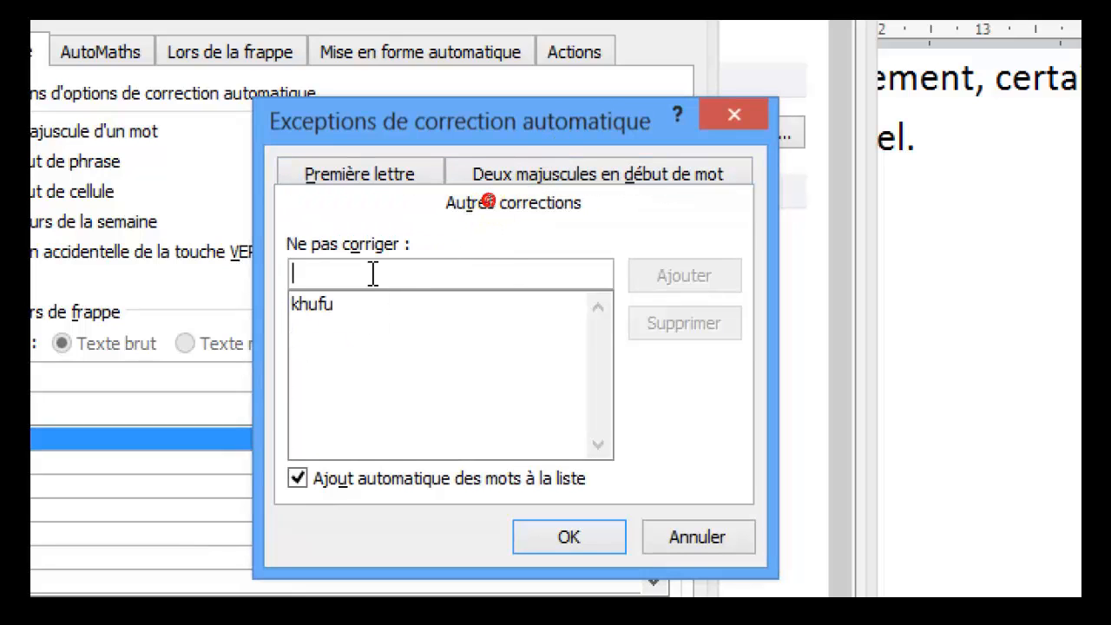
type("Contoso")
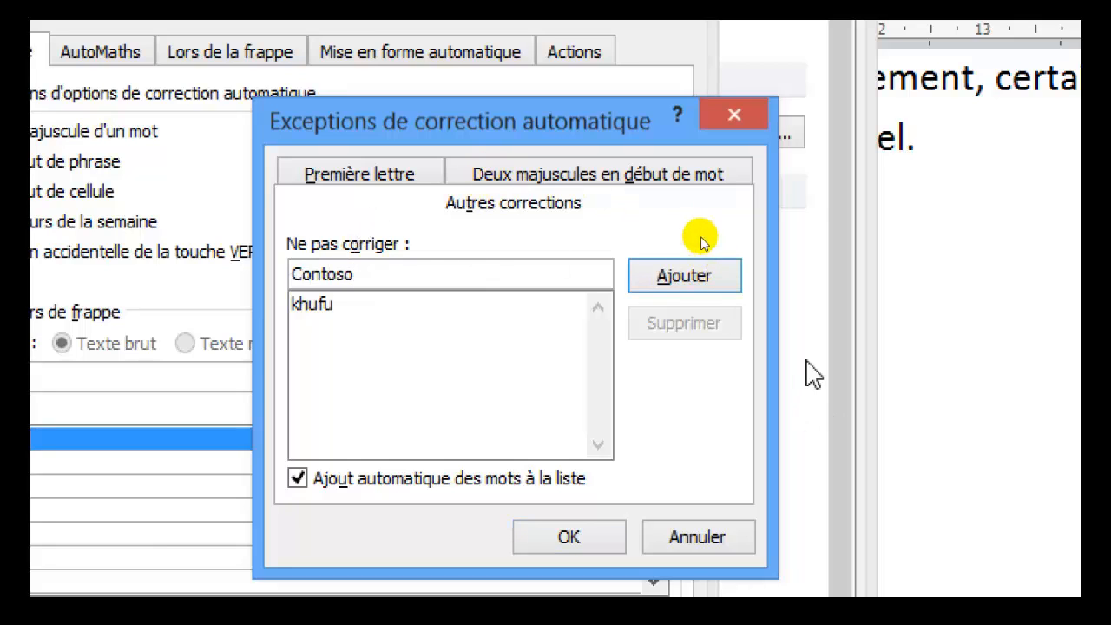
left_click(666, 278)
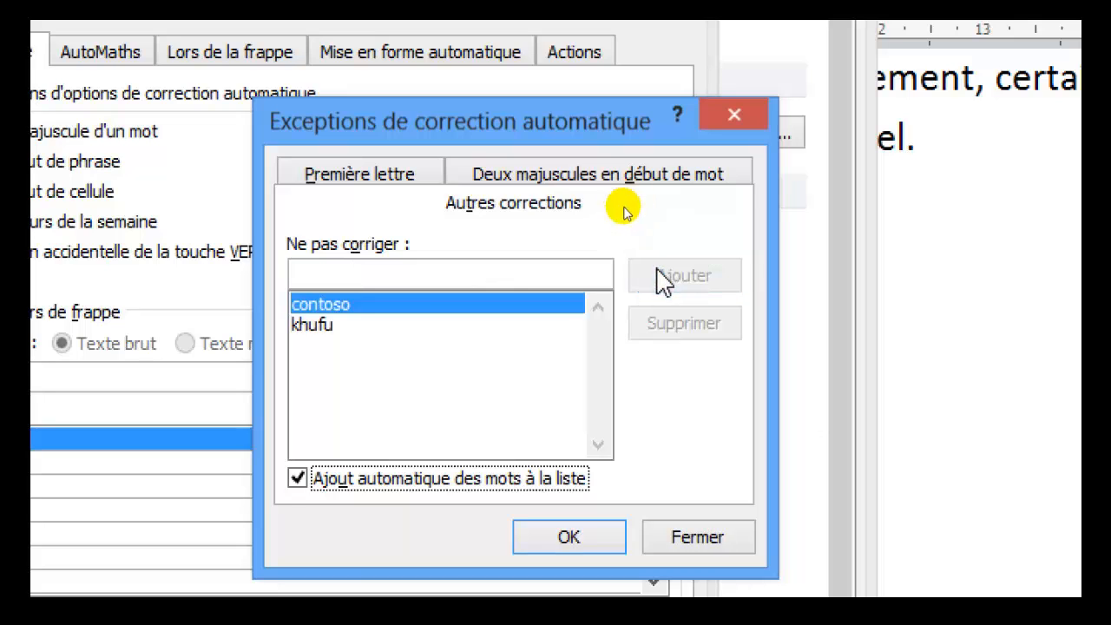
left_click(573, 537)
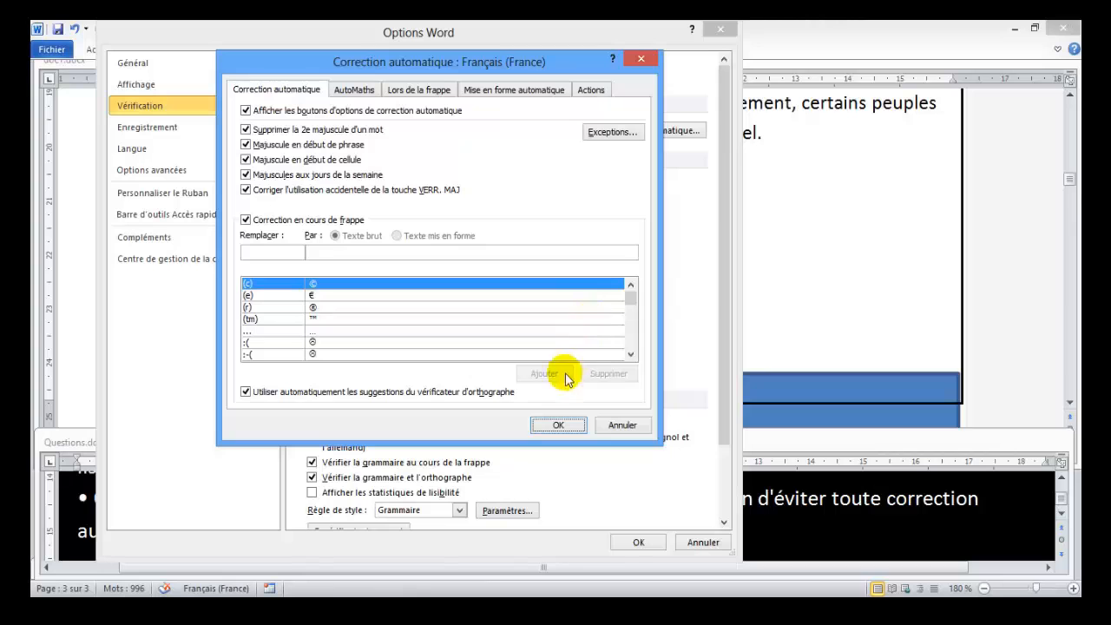
left_click(560, 424)
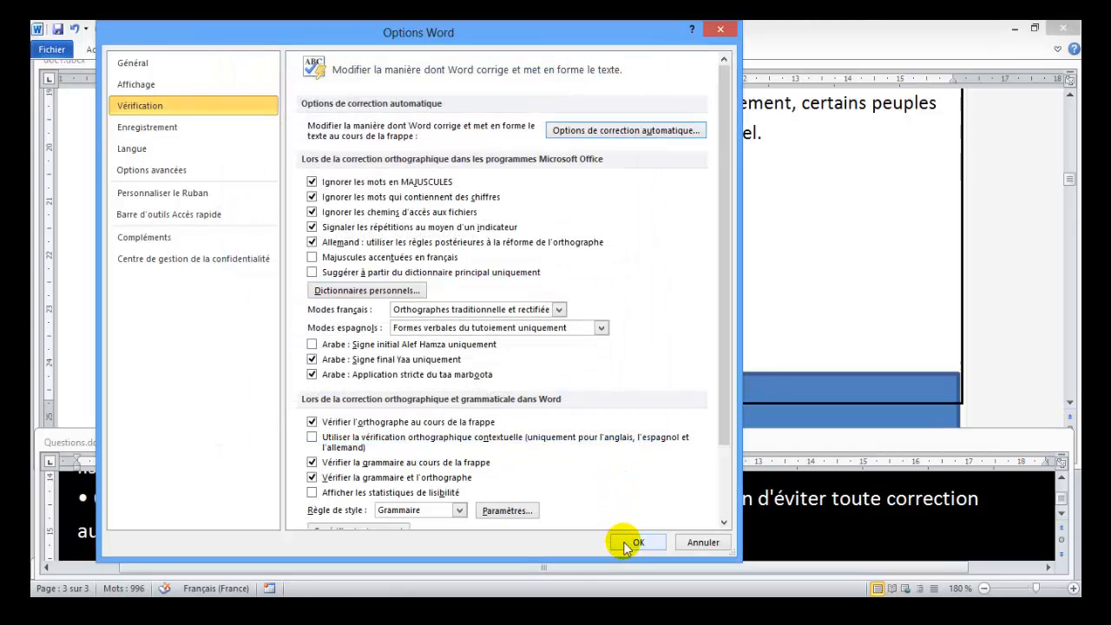
left_click(623, 541)
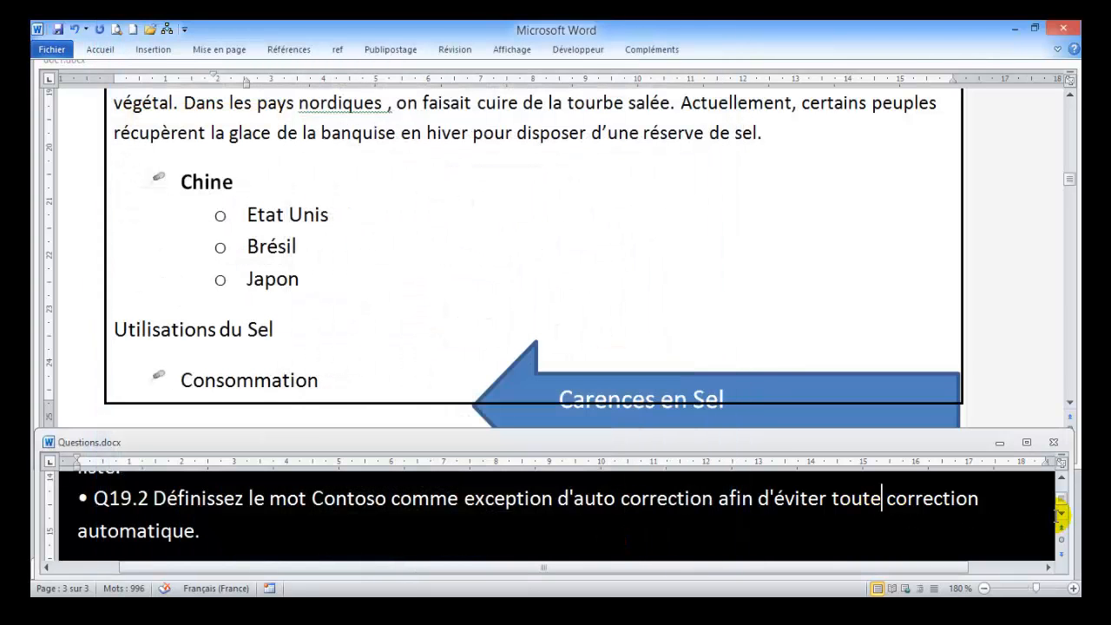
Look for the question that follows Q19.2 in Questions.docx
left_click(1062, 512)
left_click(1061, 512)
left_click(1061, 512)
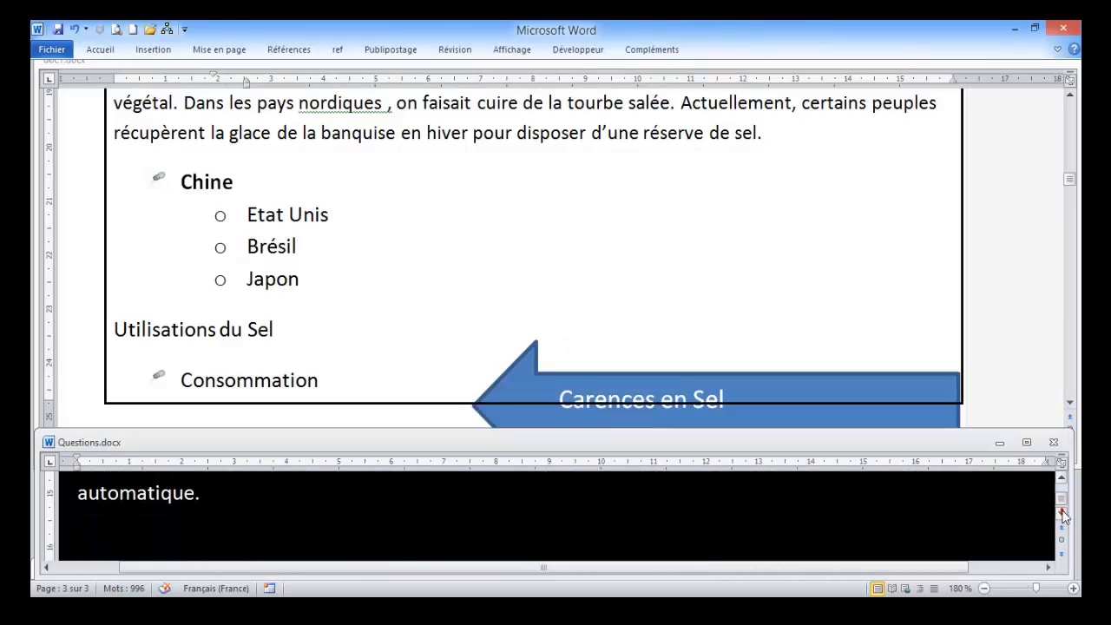